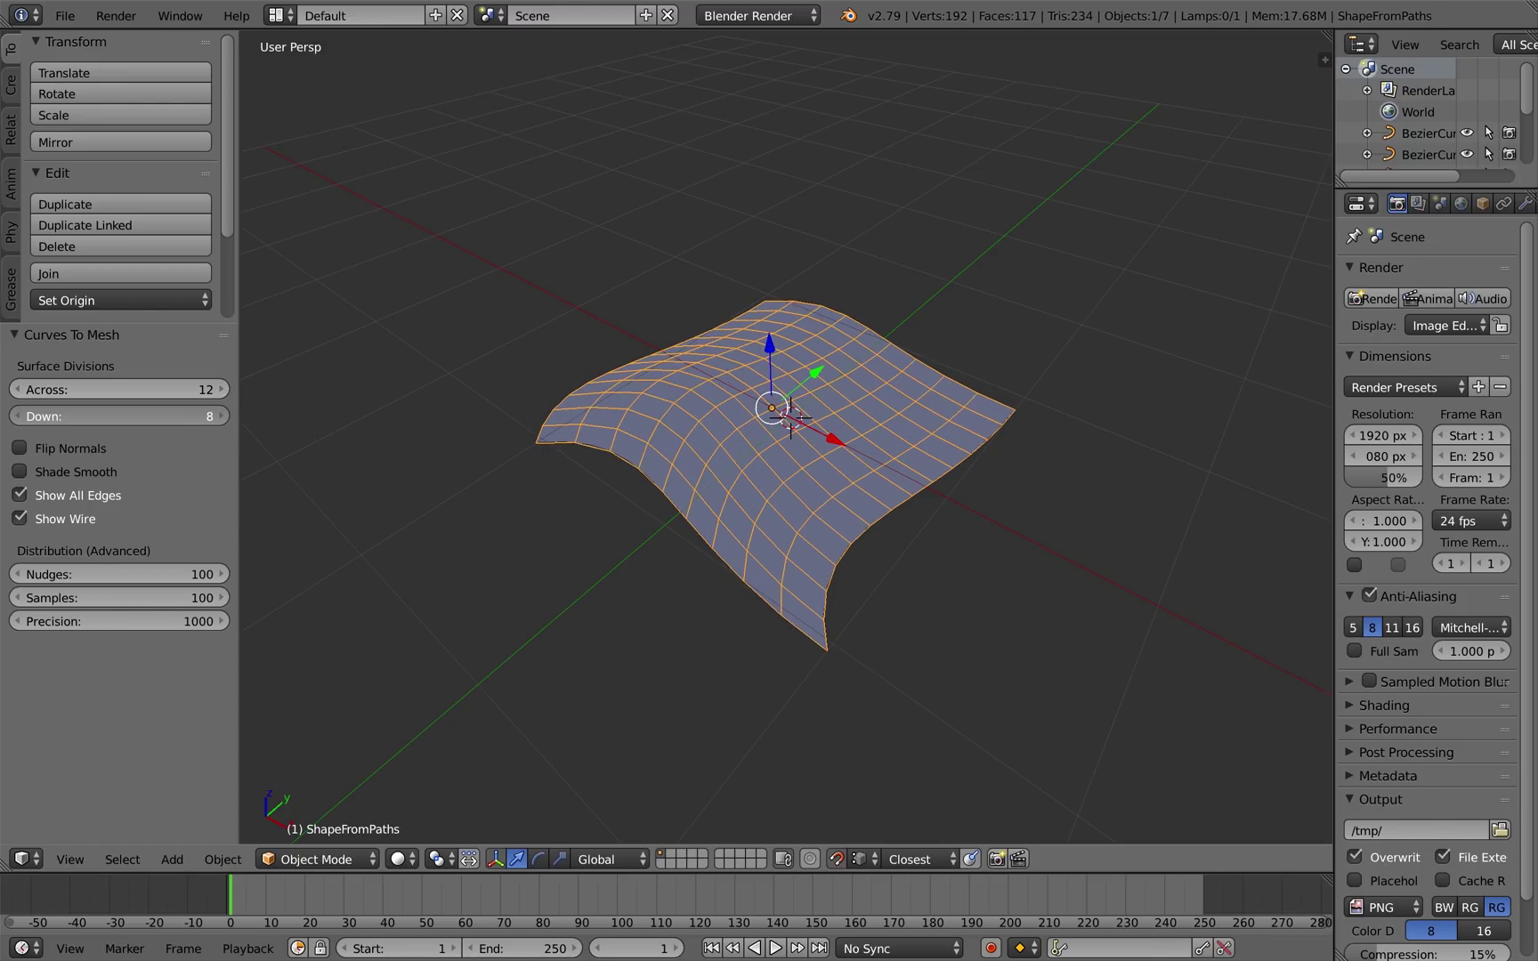
{"action": "mouse_move", "coordinate": [811, 414]}
{"action": "middle_mouse_down"}
{"action": "mouse_move", "coordinate": [667, 412]}
{"action": "mouse_move", "coordinate": [879, 407]}
{"action": "mouse_move", "coordinate": [801, 410]}
{"action": "middle_mouse_up"}
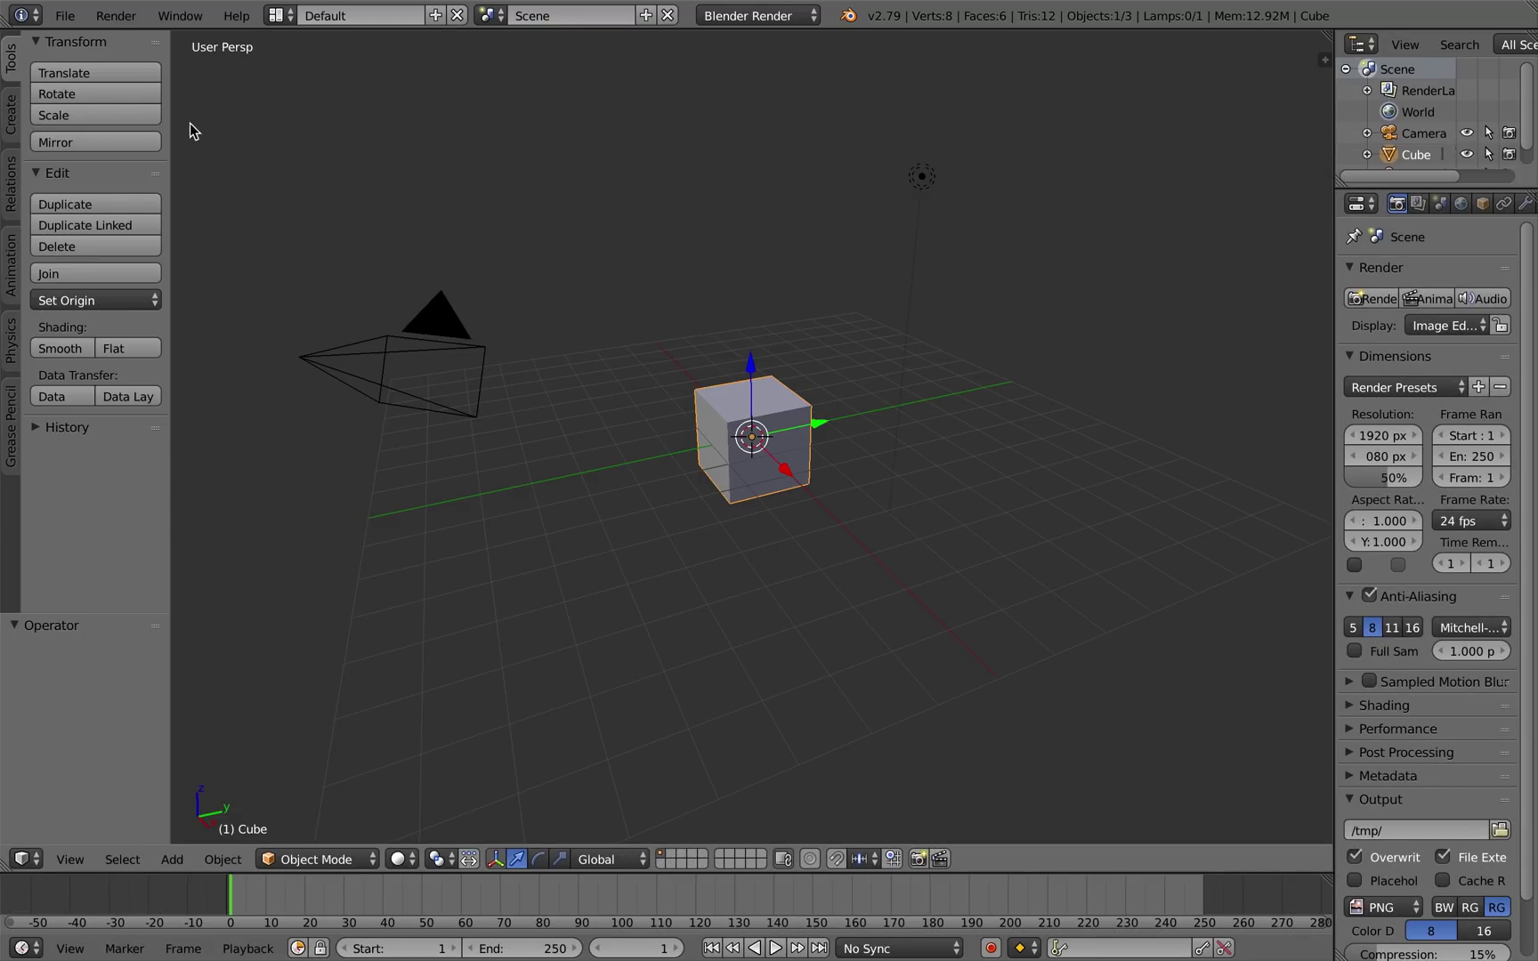
Install the add-on from curves_to_mesh_1_0_0.zip and enable Add Mesh: Curves to Mesh.
{"action": "left_click", "coordinate": [66, 17]}
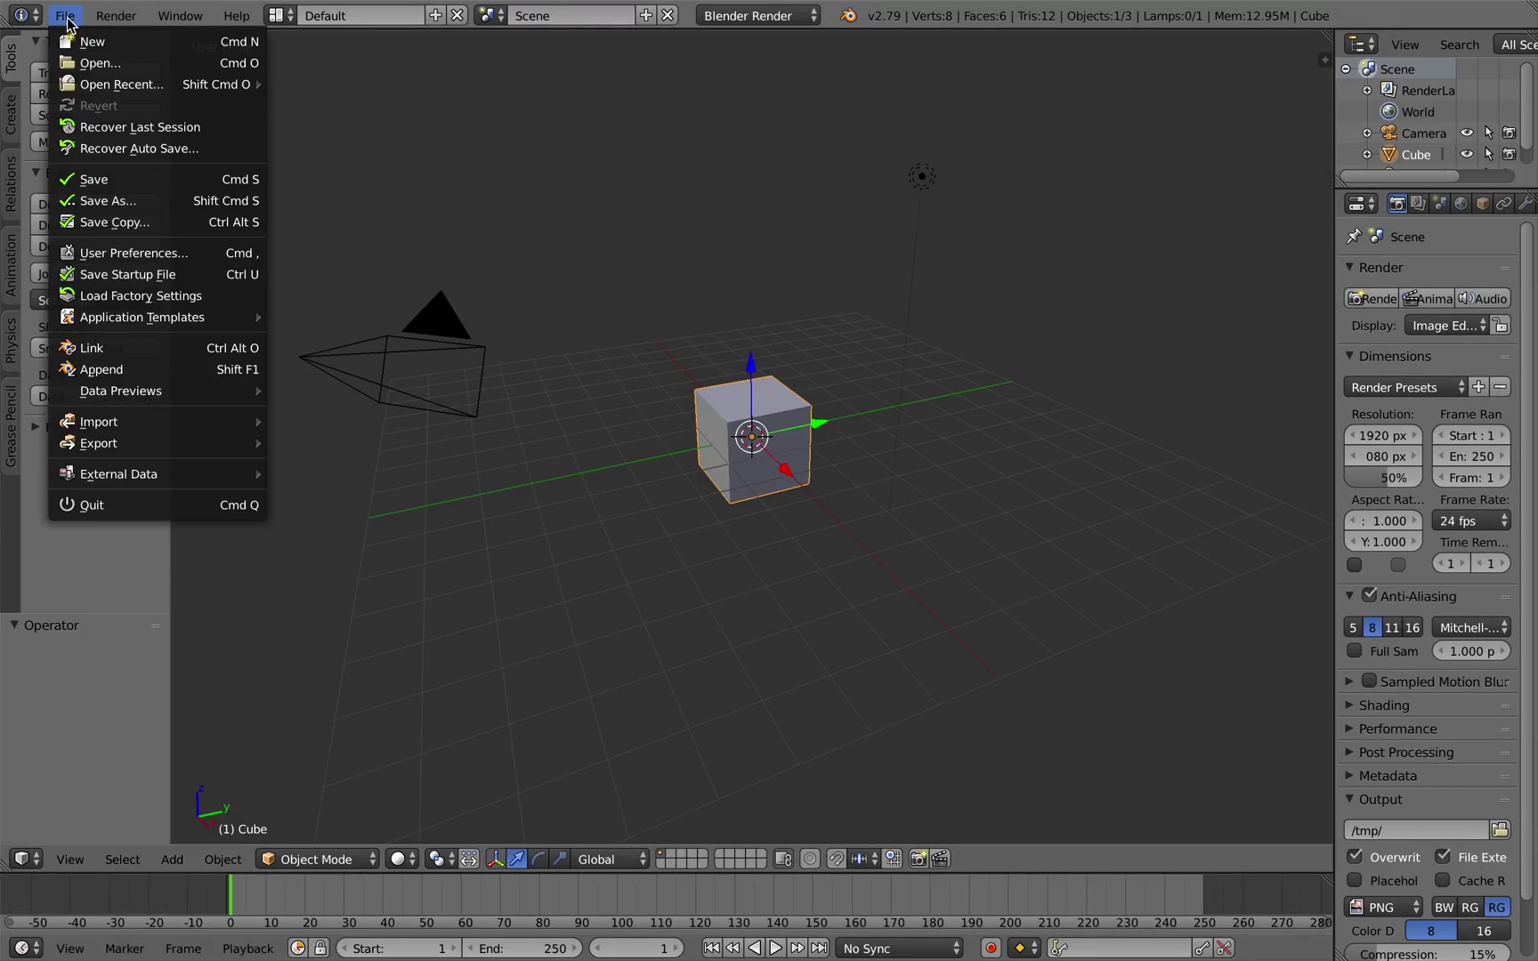
{"action": "left_click", "coordinate": [143, 253]}
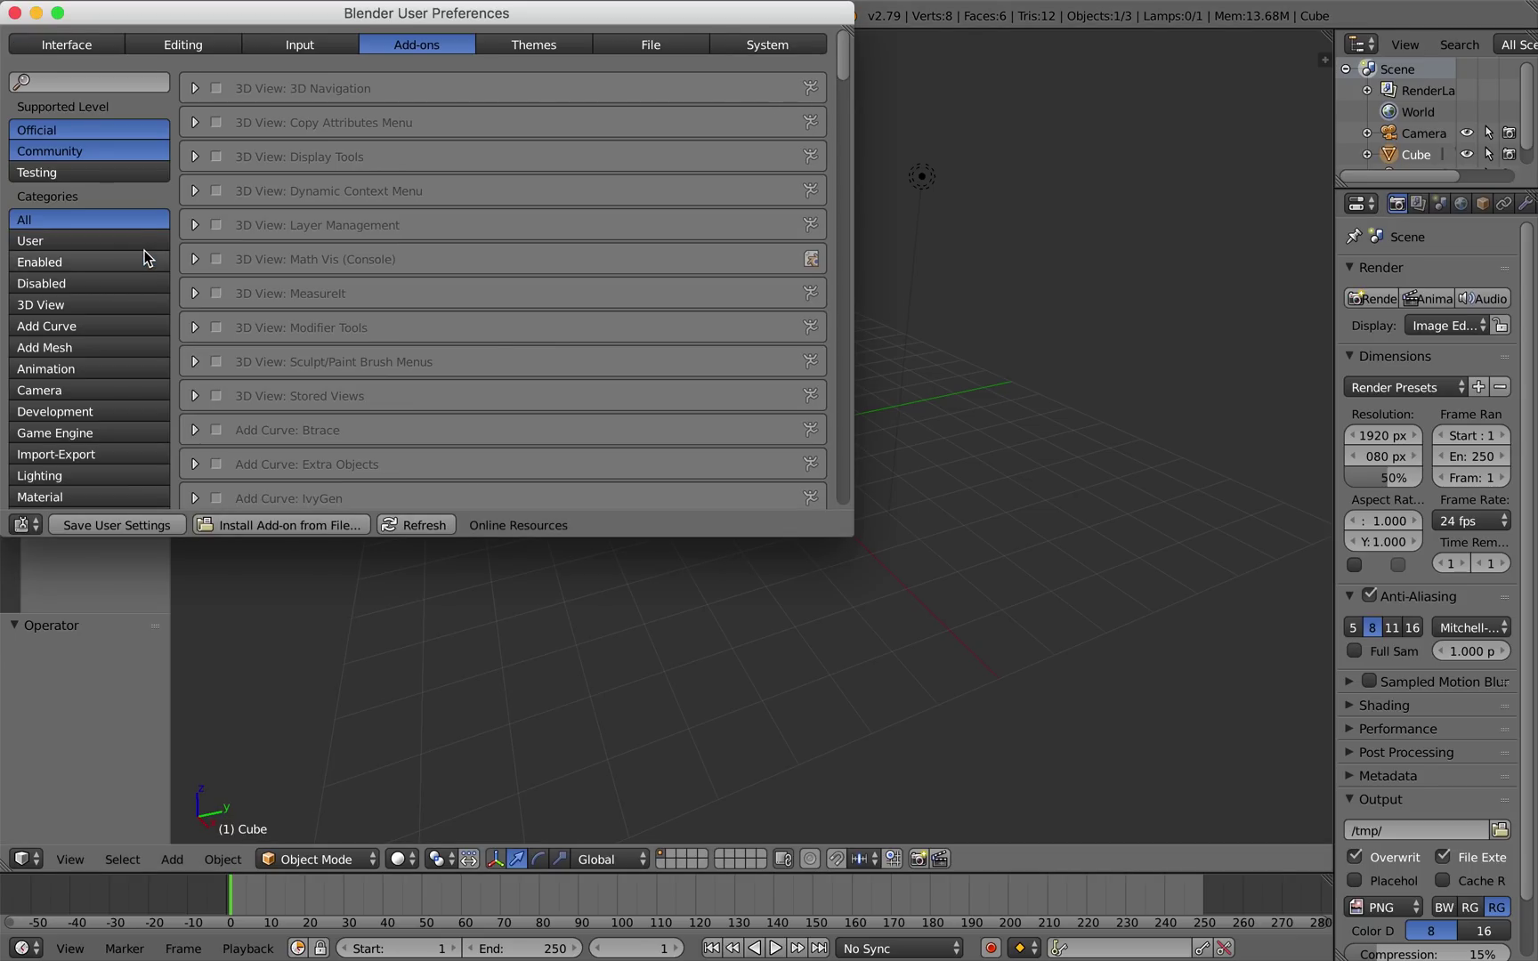
{"action": "left_click", "coordinate": [252, 525]}
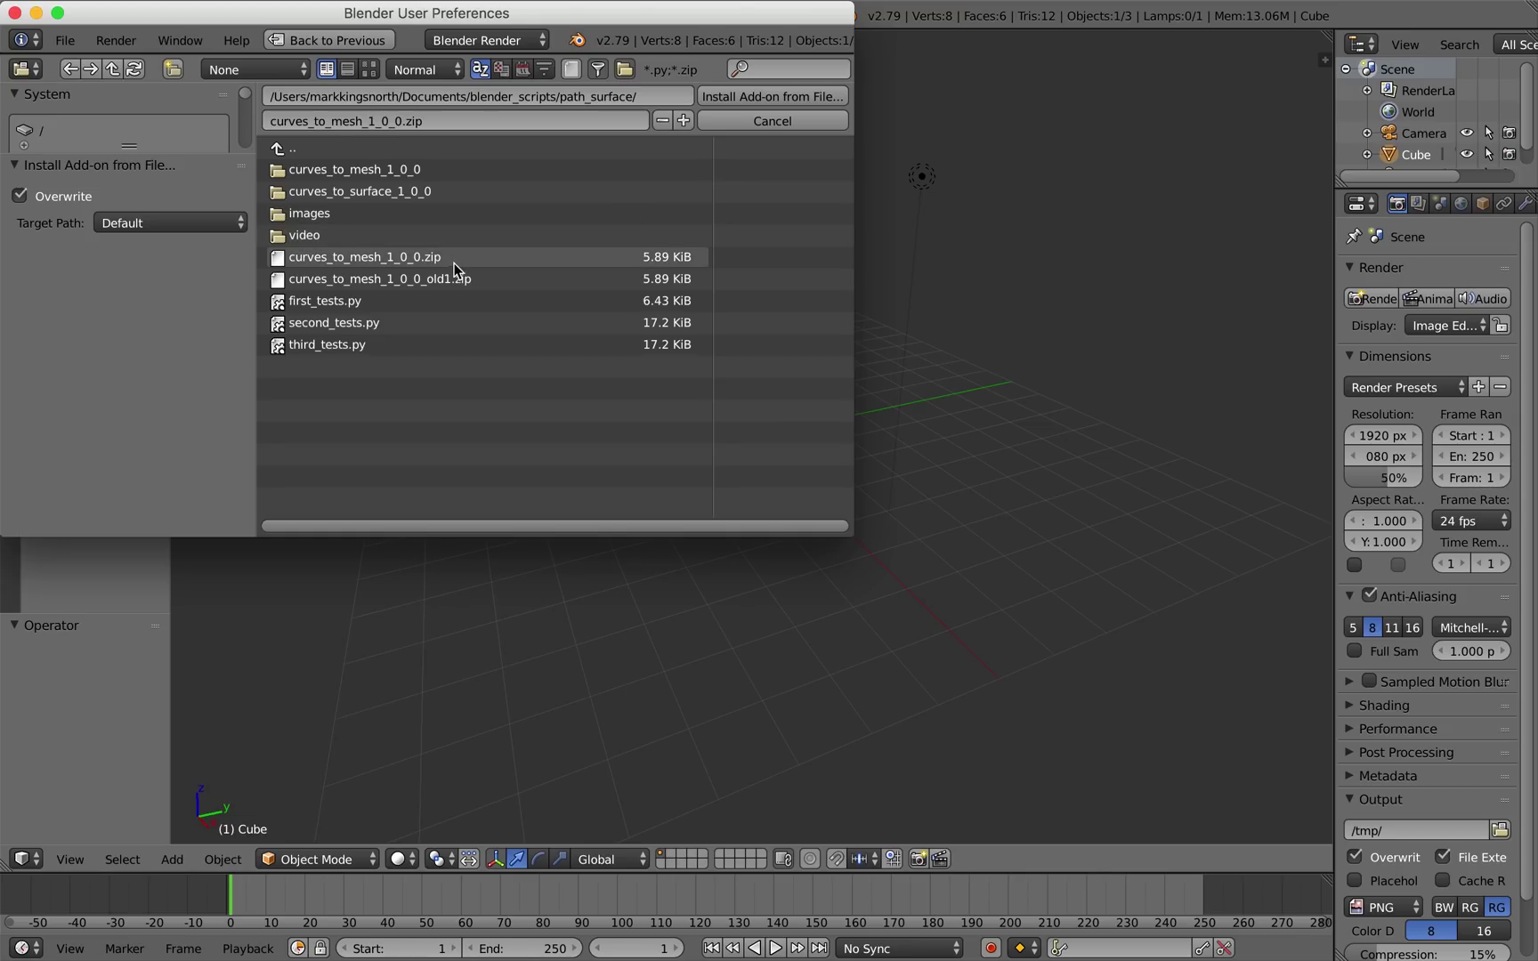
{"action": "double_click", "coordinate": [553, 261]}
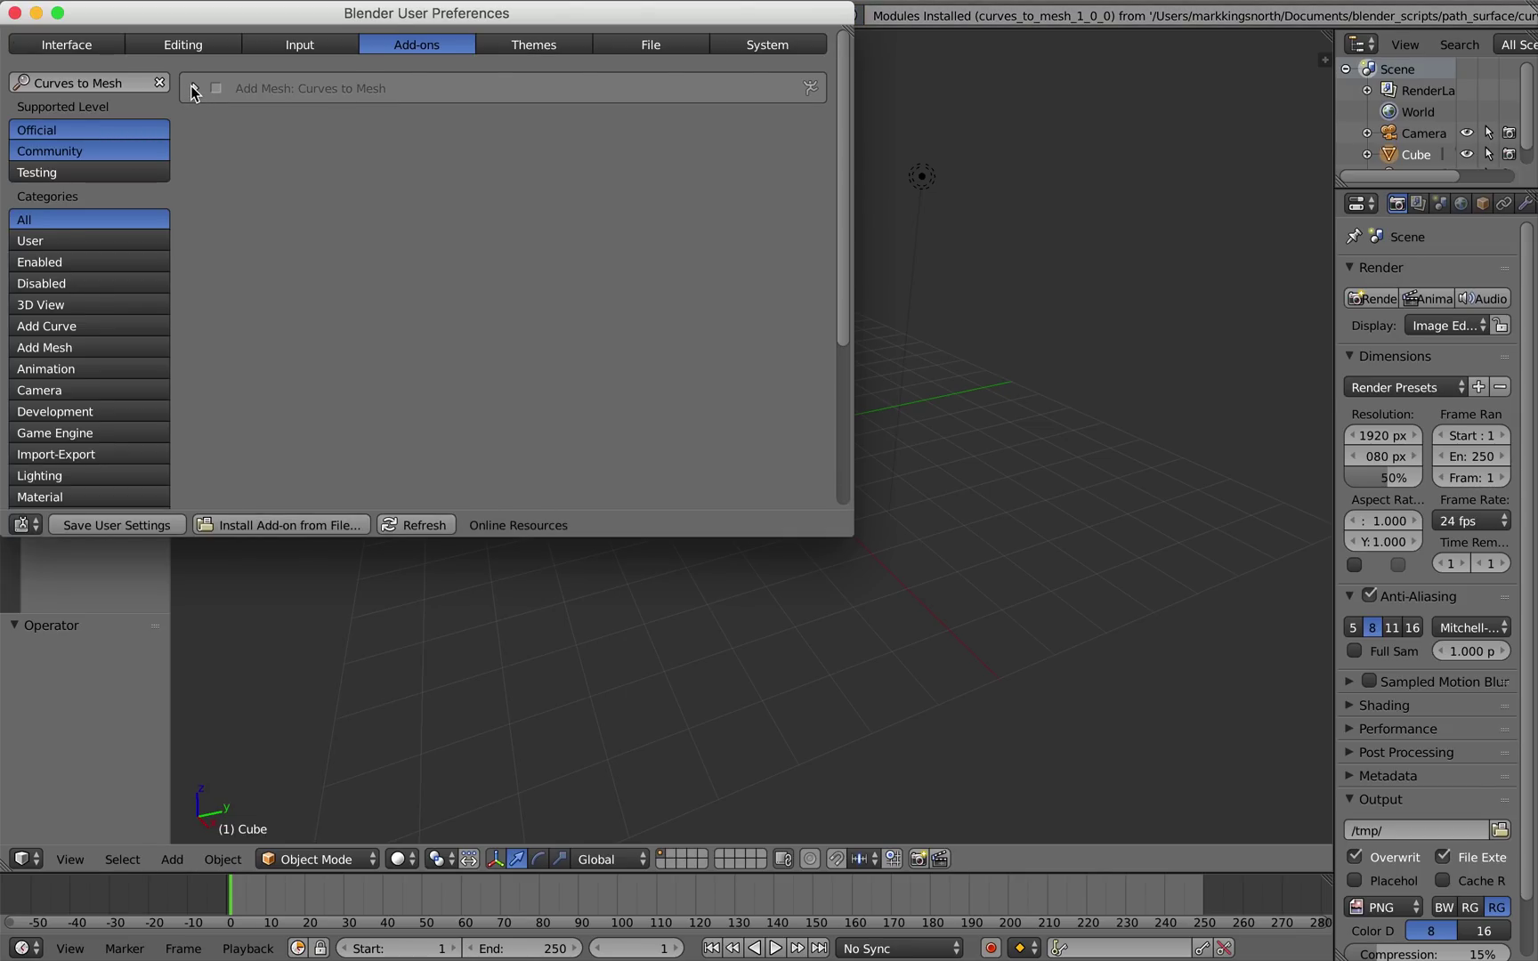
{"action": "left_click", "coordinate": [195, 88]}
{"action": "left_click", "coordinate": [216, 89]}
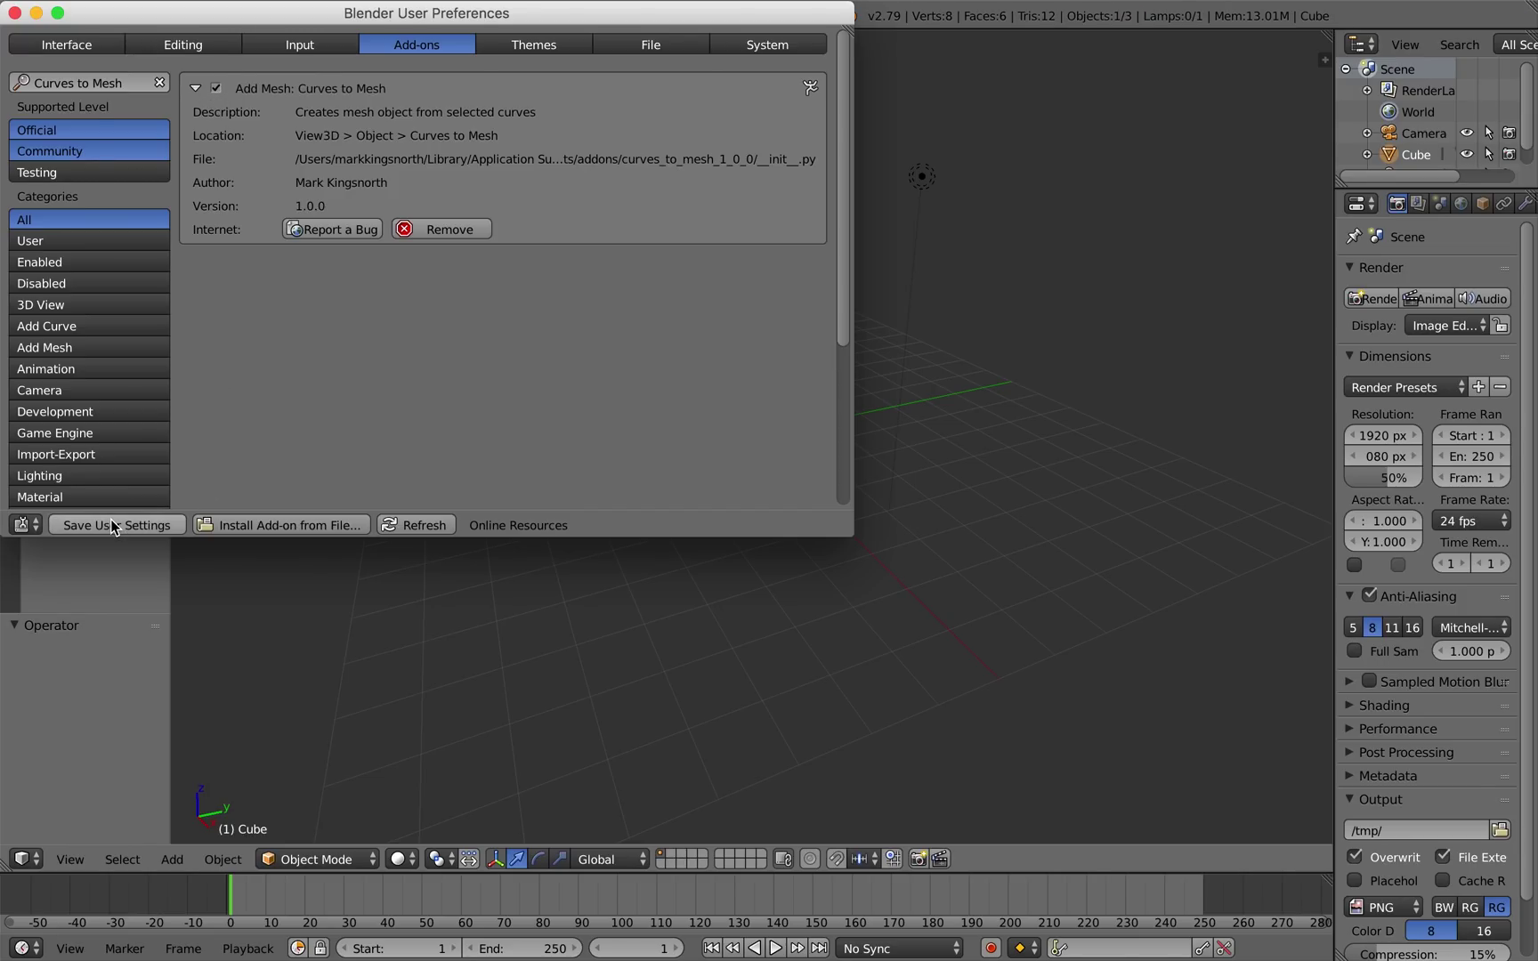
Search the add-ons for "Extra Objects" and enable Add Curve: Extra Objects.
{"action": "left_click", "coordinate": [125, 82]}
{"action": "key", "text": "ctrl+a"}
{"action": "key", "text": "BackSpace"}
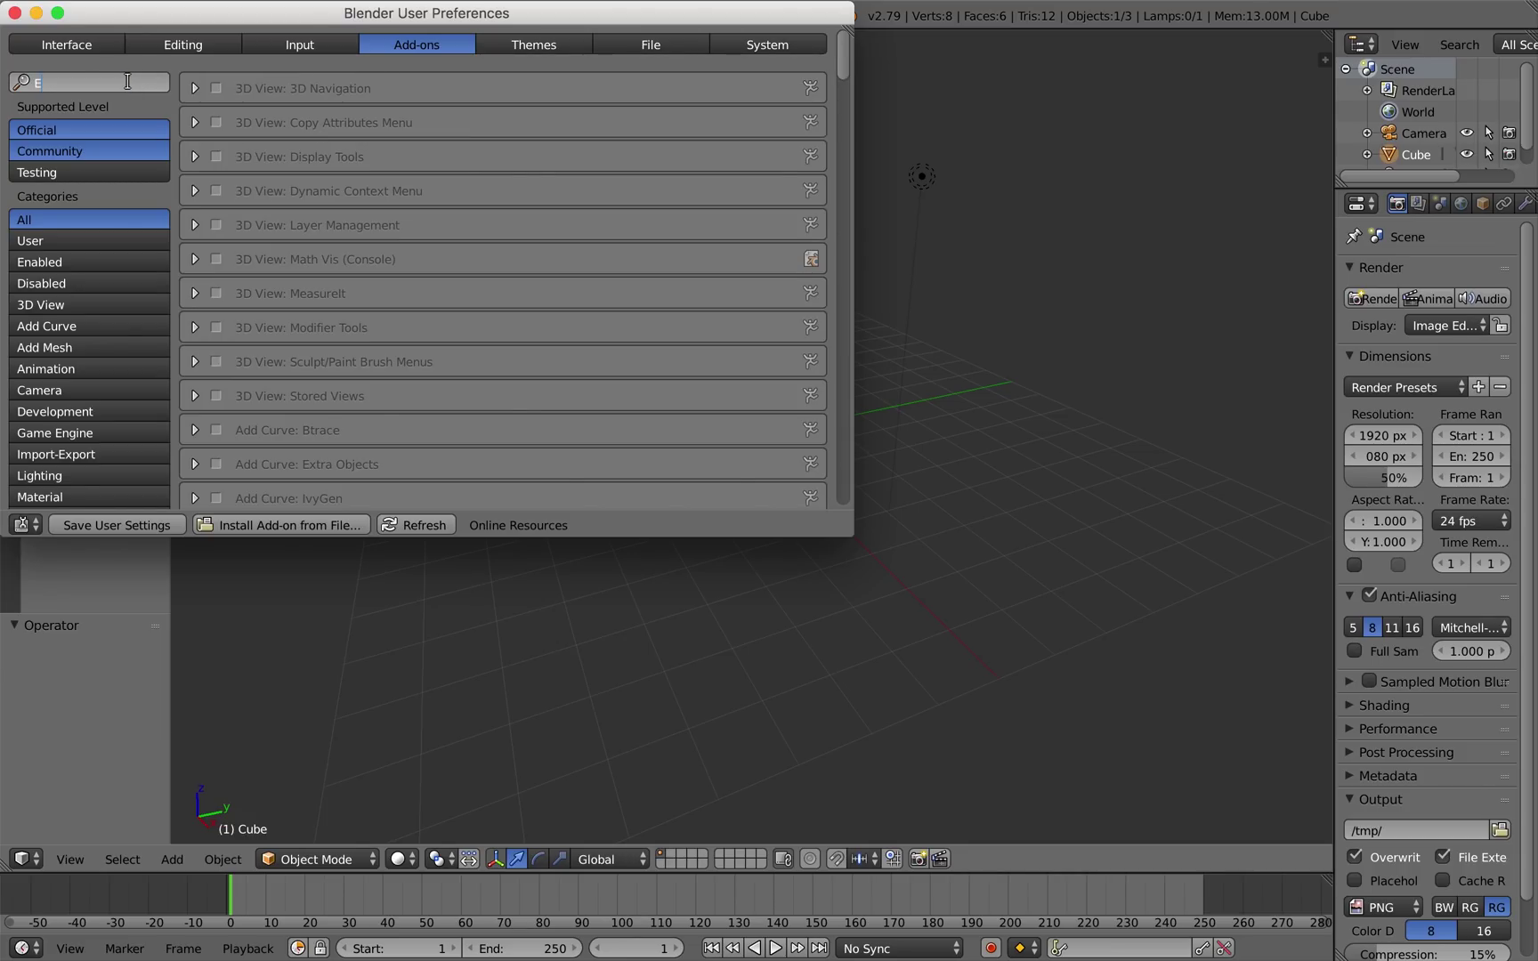
{"action": "type", "text": "Extra Objects"}
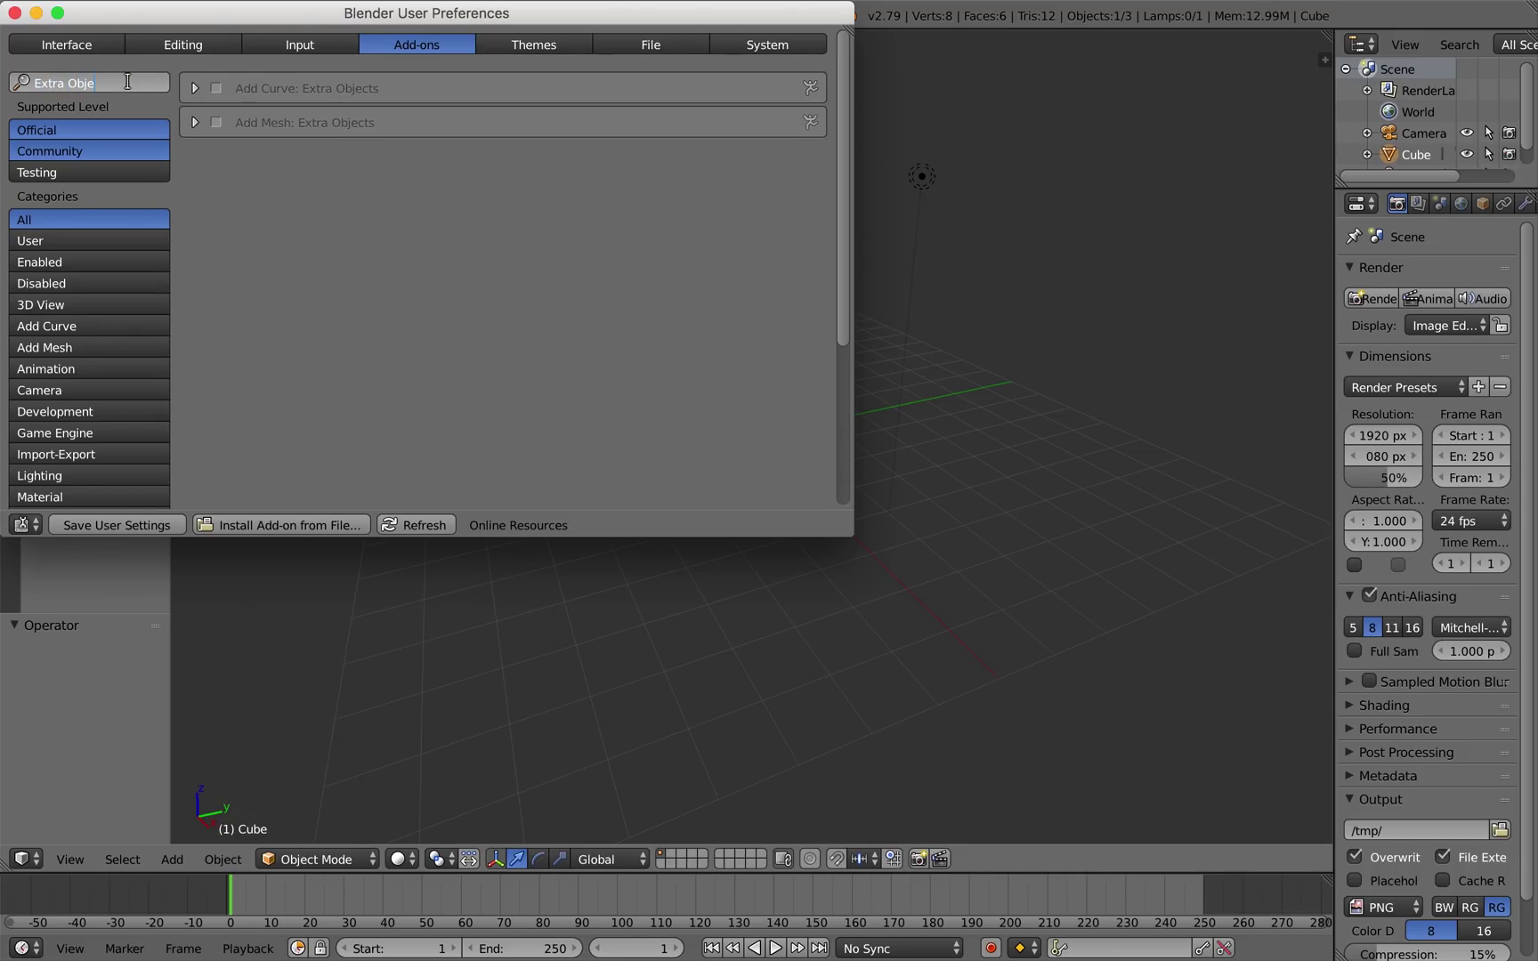
{"action": "key", "text": "Return"}
{"action": "left_click", "coordinate": [195, 89]}
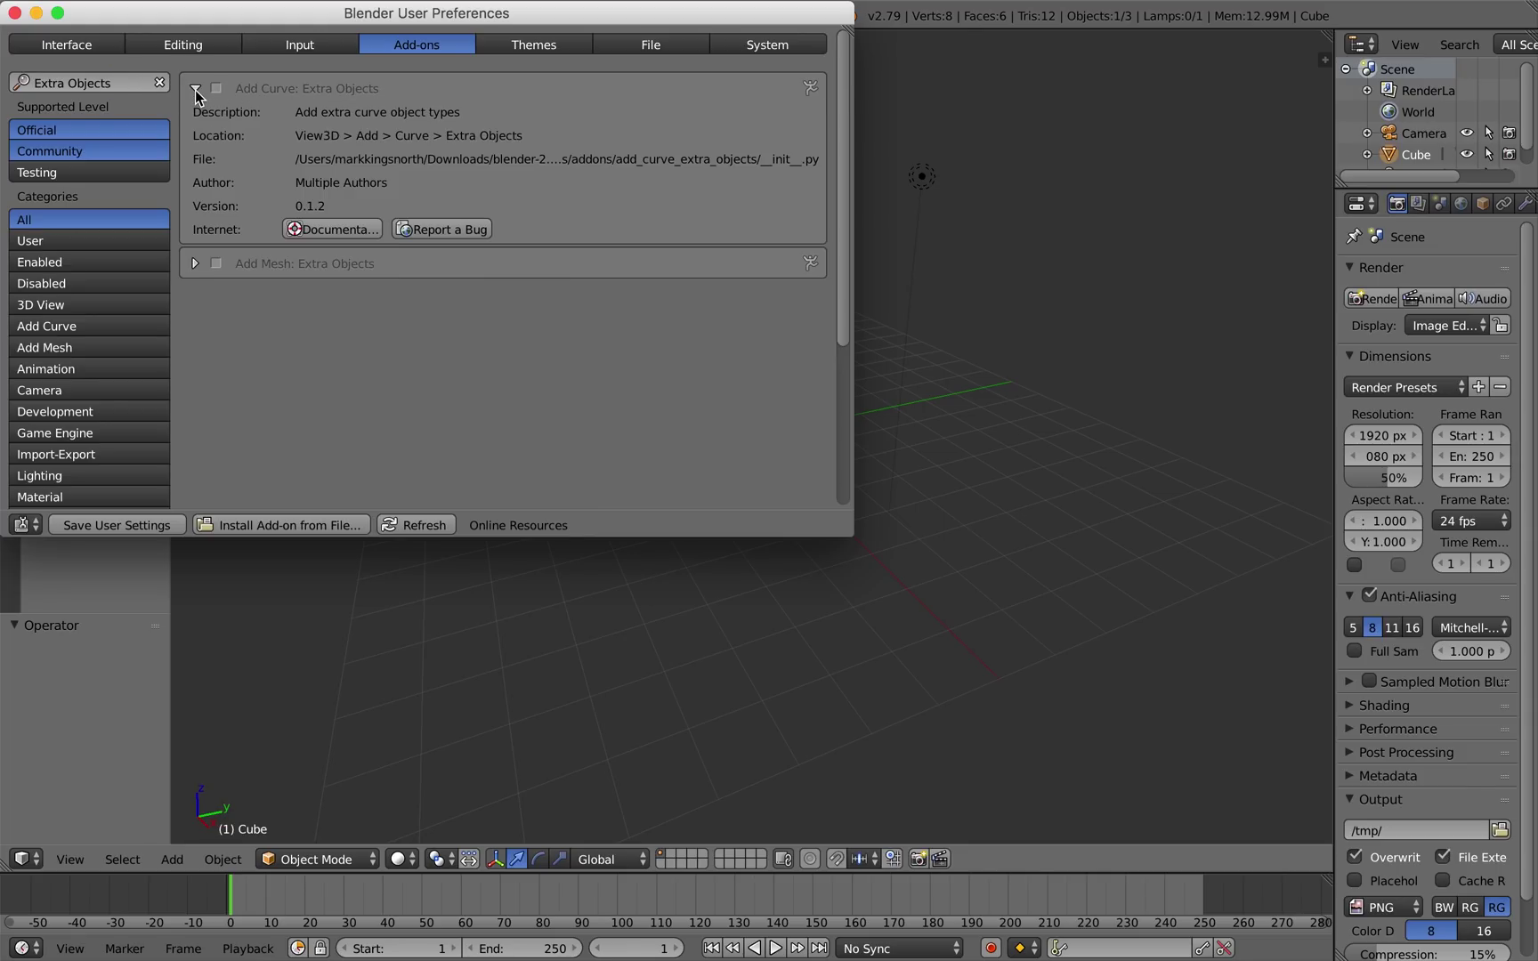
{"action": "left_click", "coordinate": [216, 88]}
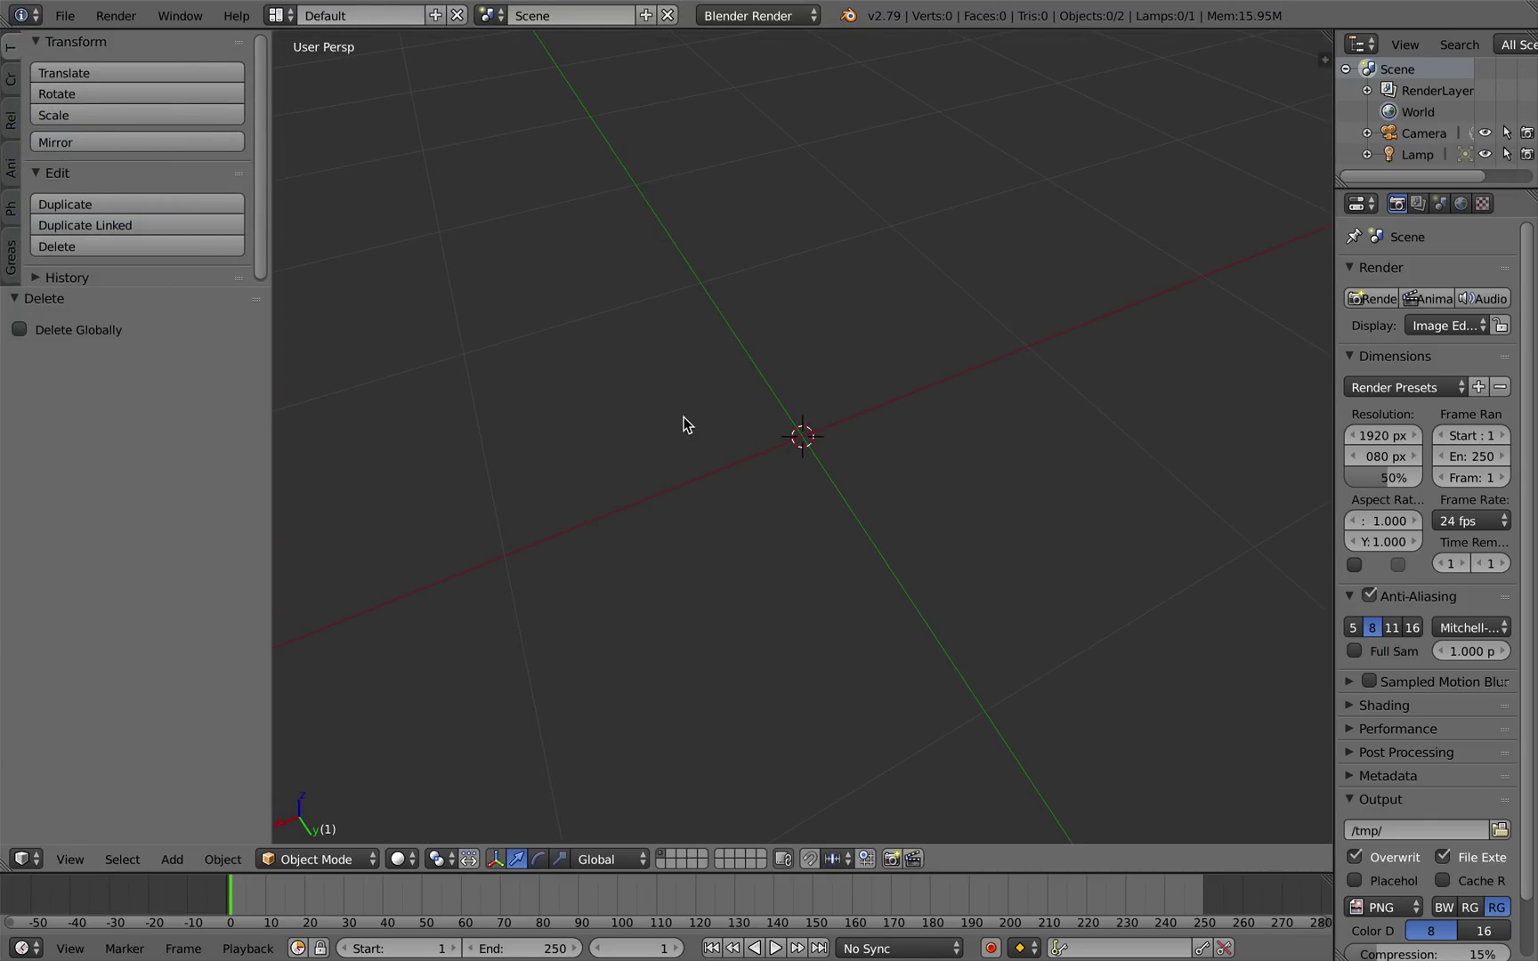
Add a Curly Curve at the scene origin.
{"action": "key", "text": "shift+a"}
{"action": "mouse_move", "coordinate": [686, 418]}
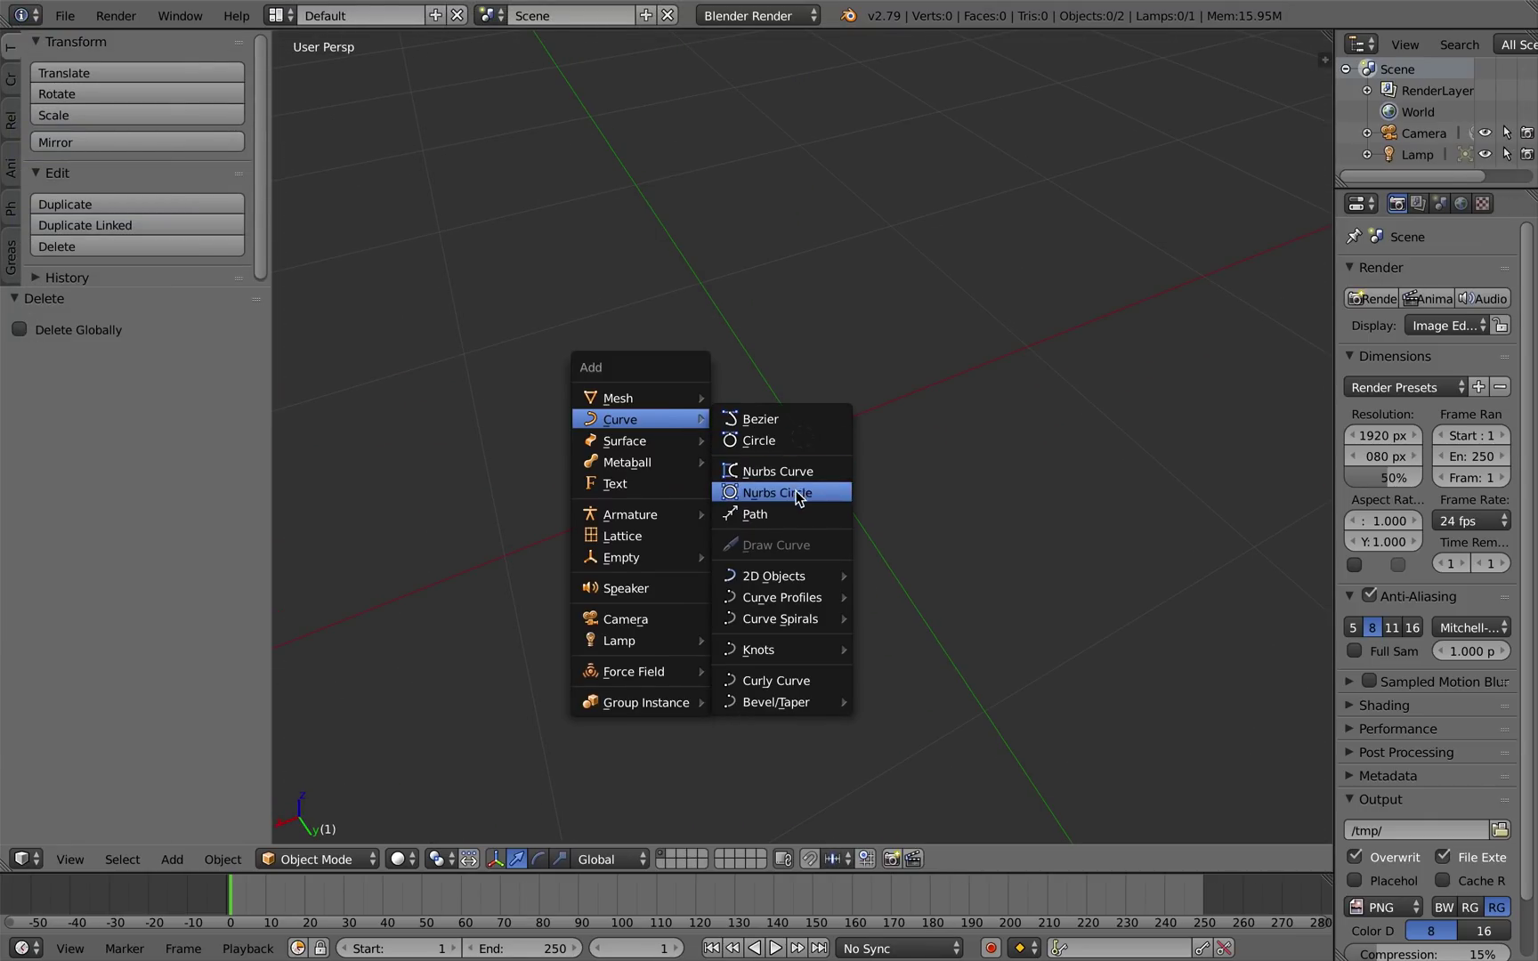
{"action": "mouse_move", "coordinate": [801, 577]}
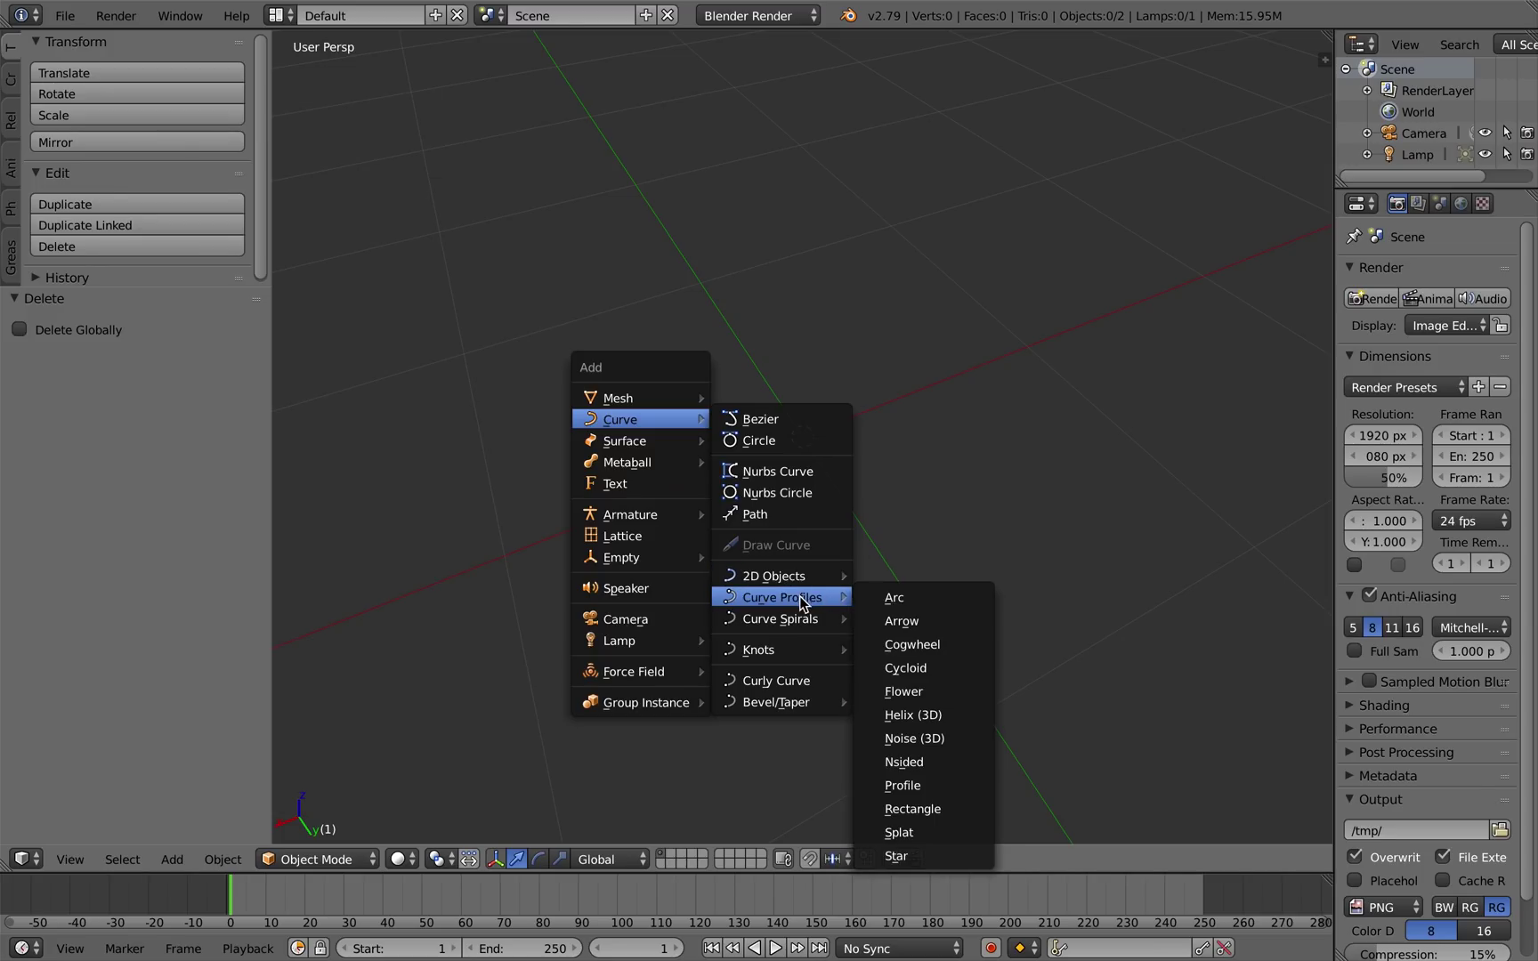
{"action": "left_click", "coordinate": [800, 680]}
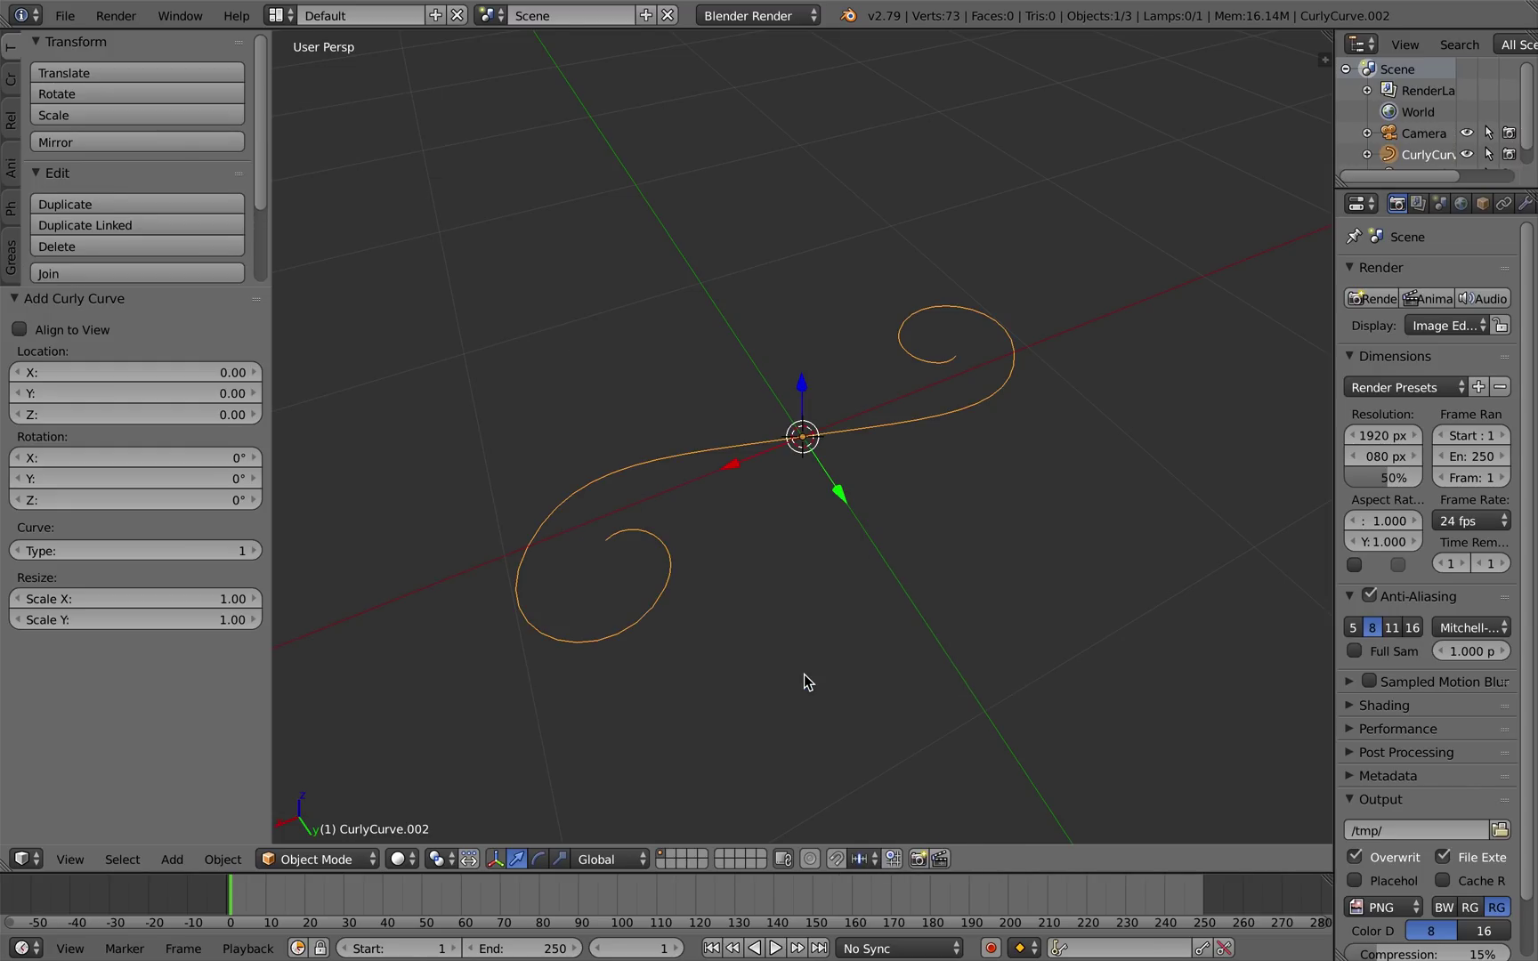
Raise one curl's outer control point along Z and lower the opposite curl's outer control point by about 0.164 along Z.
{"action": "middle_click_drag", "start_coordinate": [926, 435], "coordinate": [952, 417]}
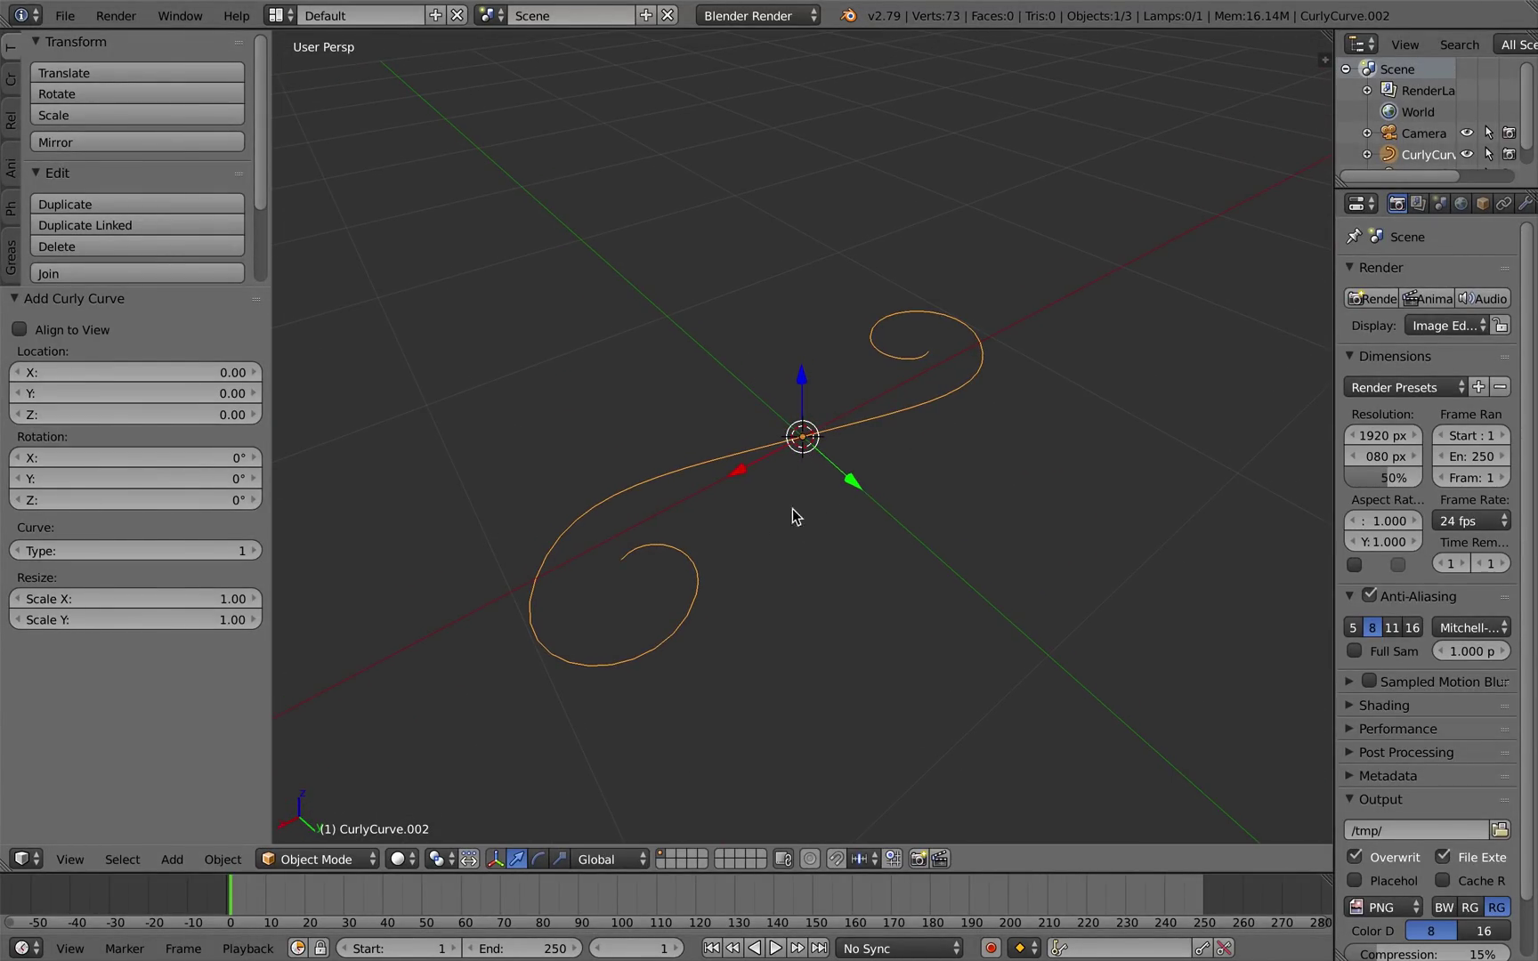
{"action": "middle_click_drag", "start_coordinate": [846, 525], "coordinate": [682, 452]}
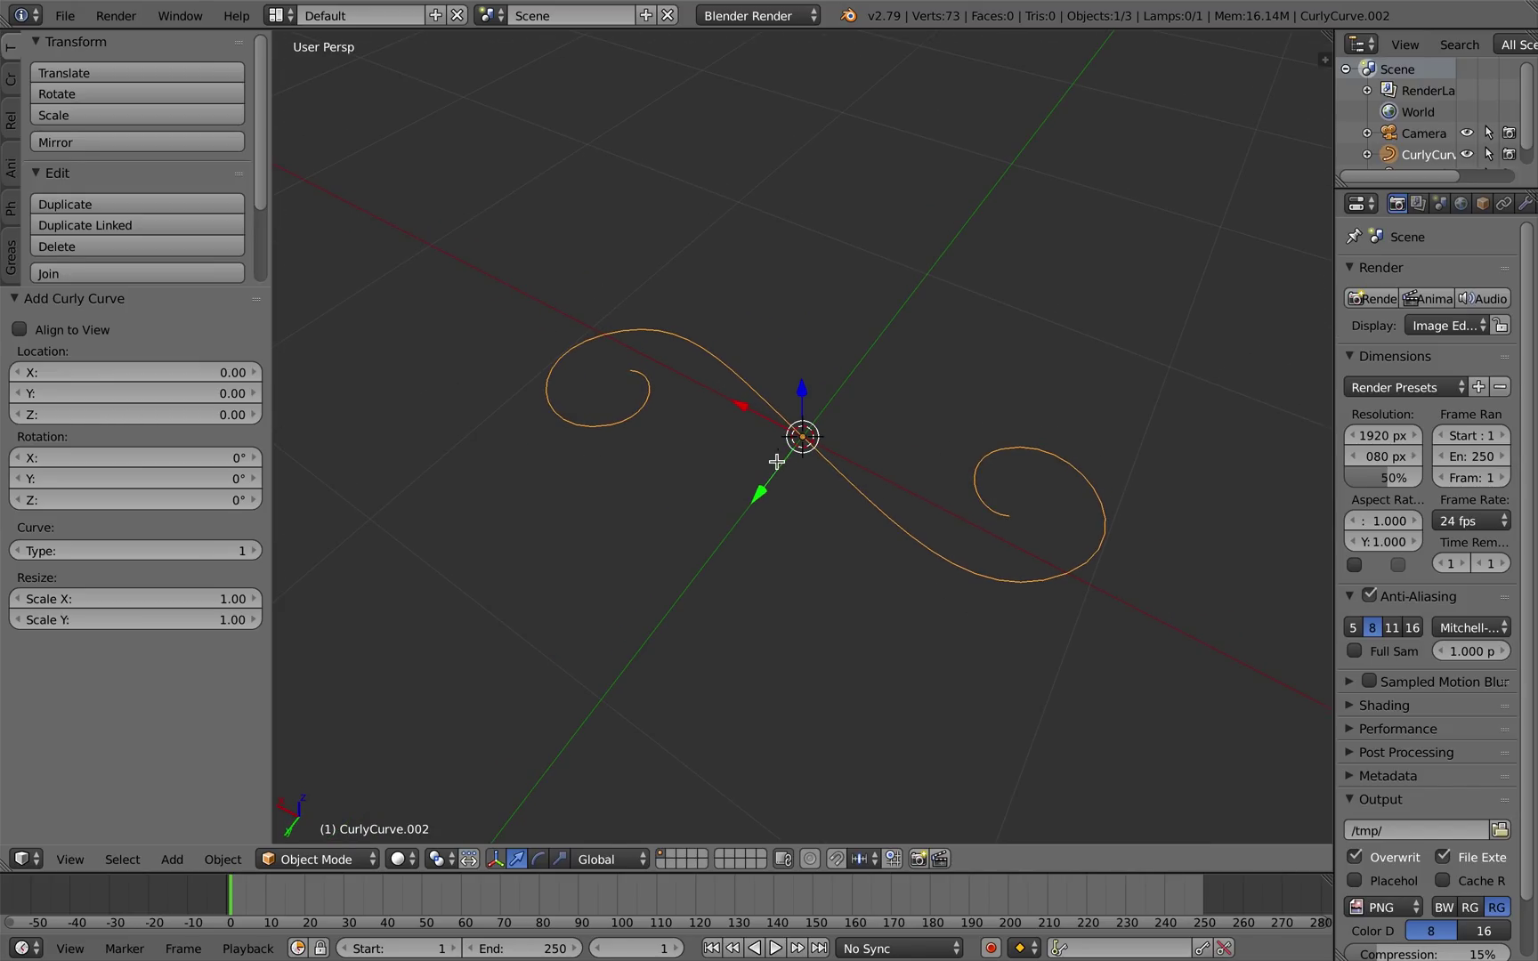
{"action": "key", "text": "Tab"}
{"action": "right_click", "coordinate": [605, 337]}
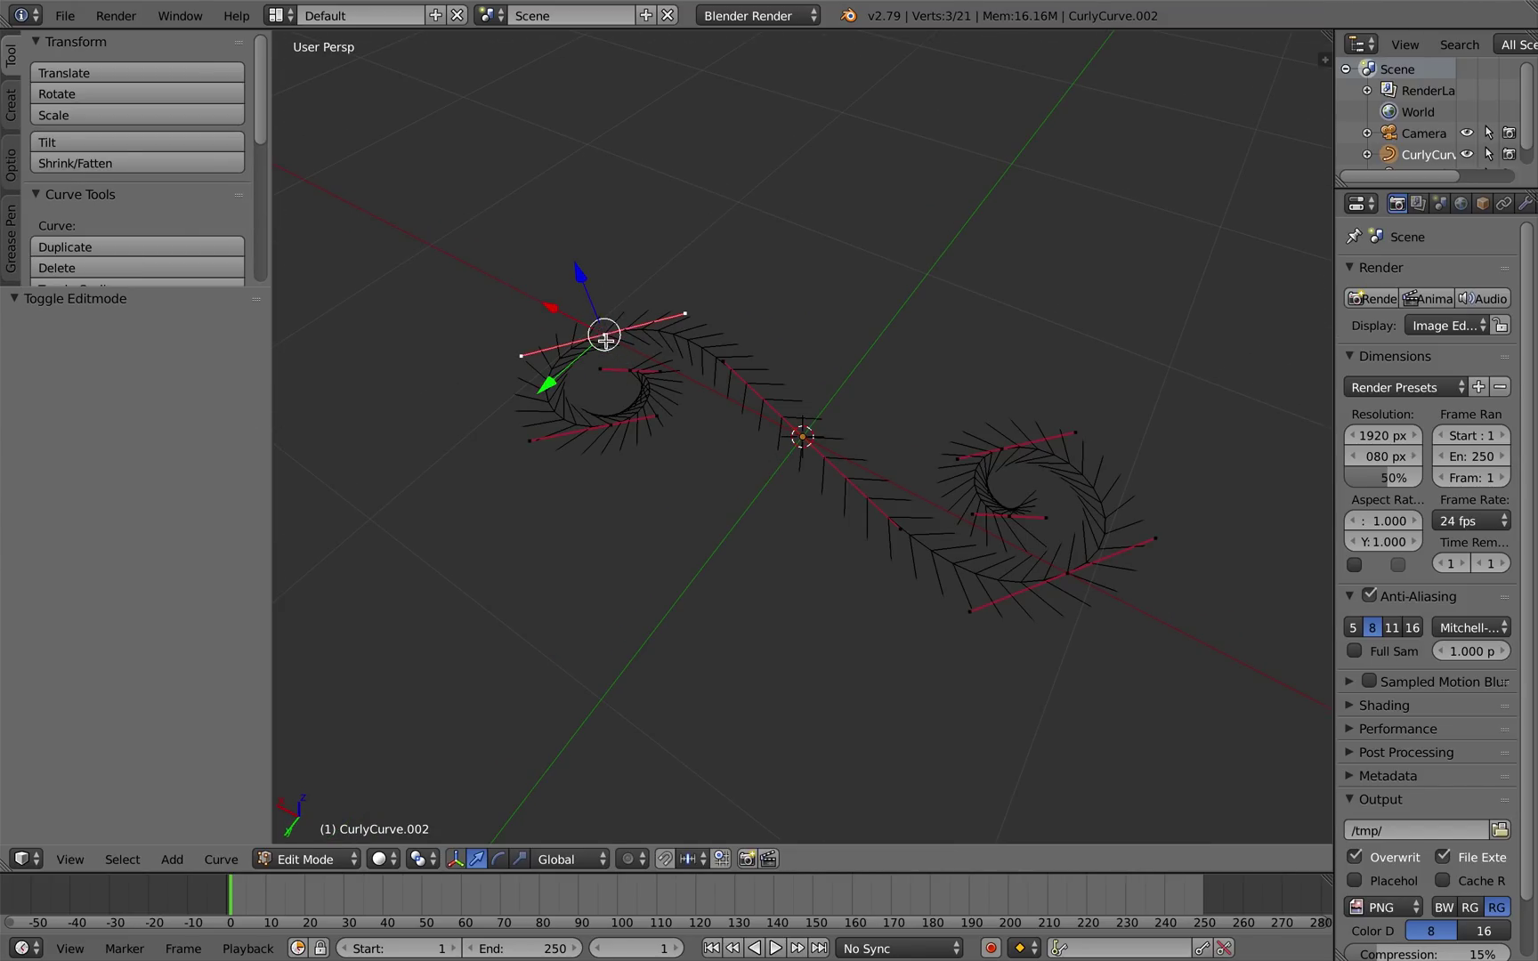
{"action": "left_click_drag", "start_coordinate": [588, 297], "coordinate": [567, 243]}
{"action": "middle_click_drag", "start_coordinate": [891, 459], "coordinate": [1077, 477]}
{"action": "right_click", "coordinate": [1095, 450]}
{"action": "left_click_drag", "start_coordinate": [1104, 379], "coordinate": [1102, 429]}
{"action": "middle_click_drag", "start_coordinate": [1102, 430], "coordinate": [968, 482]}
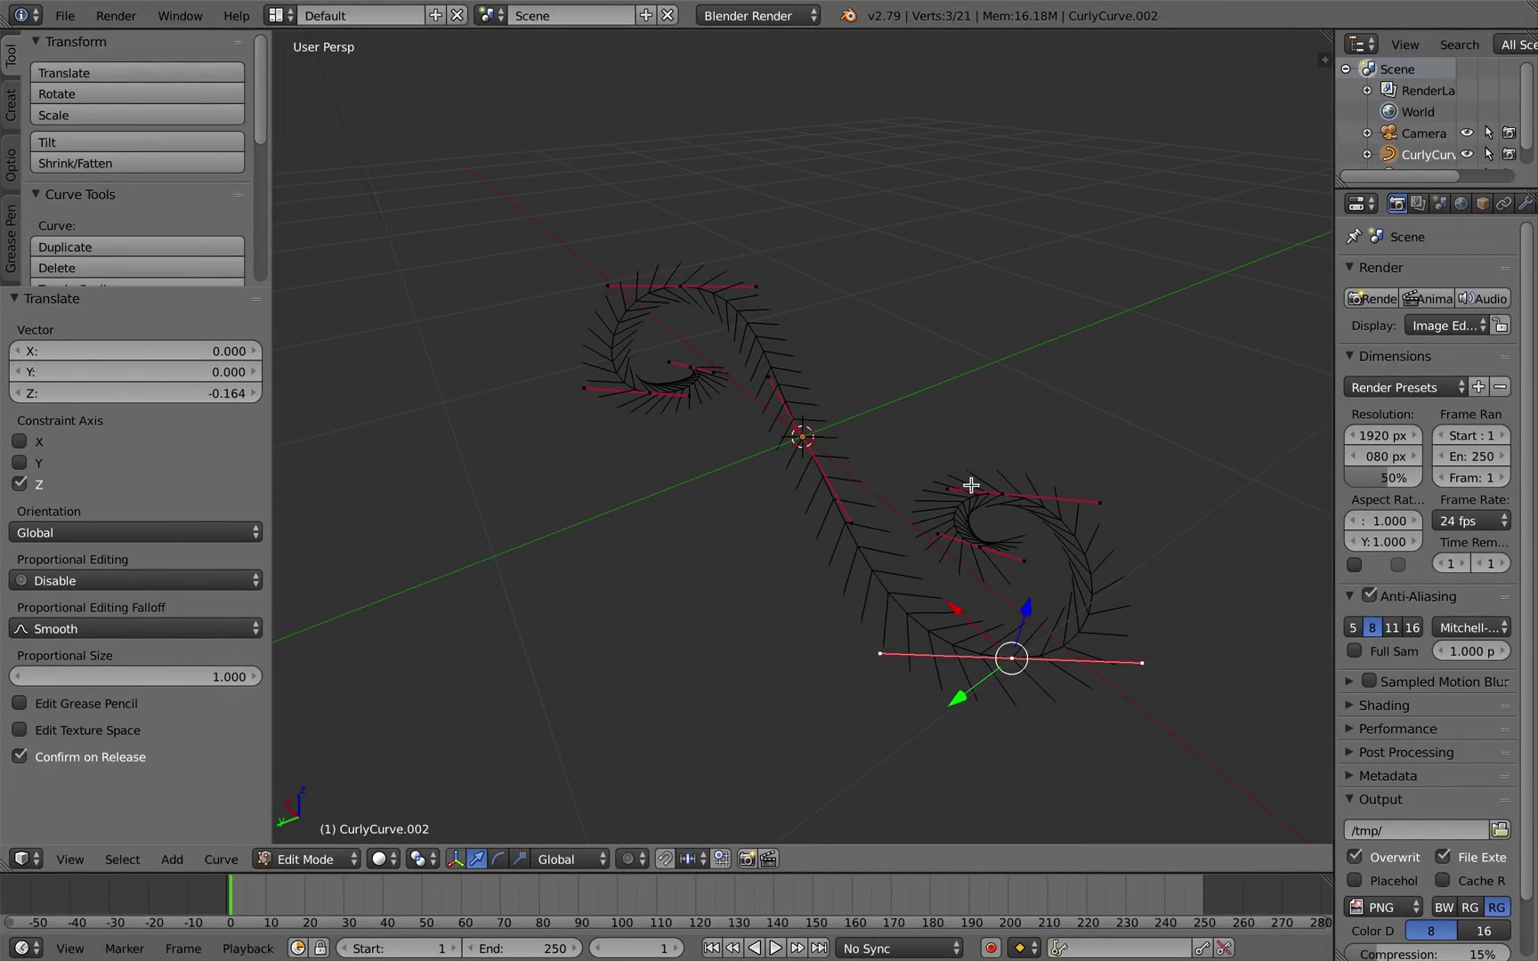
{"action": "key", "text": "Tab"}
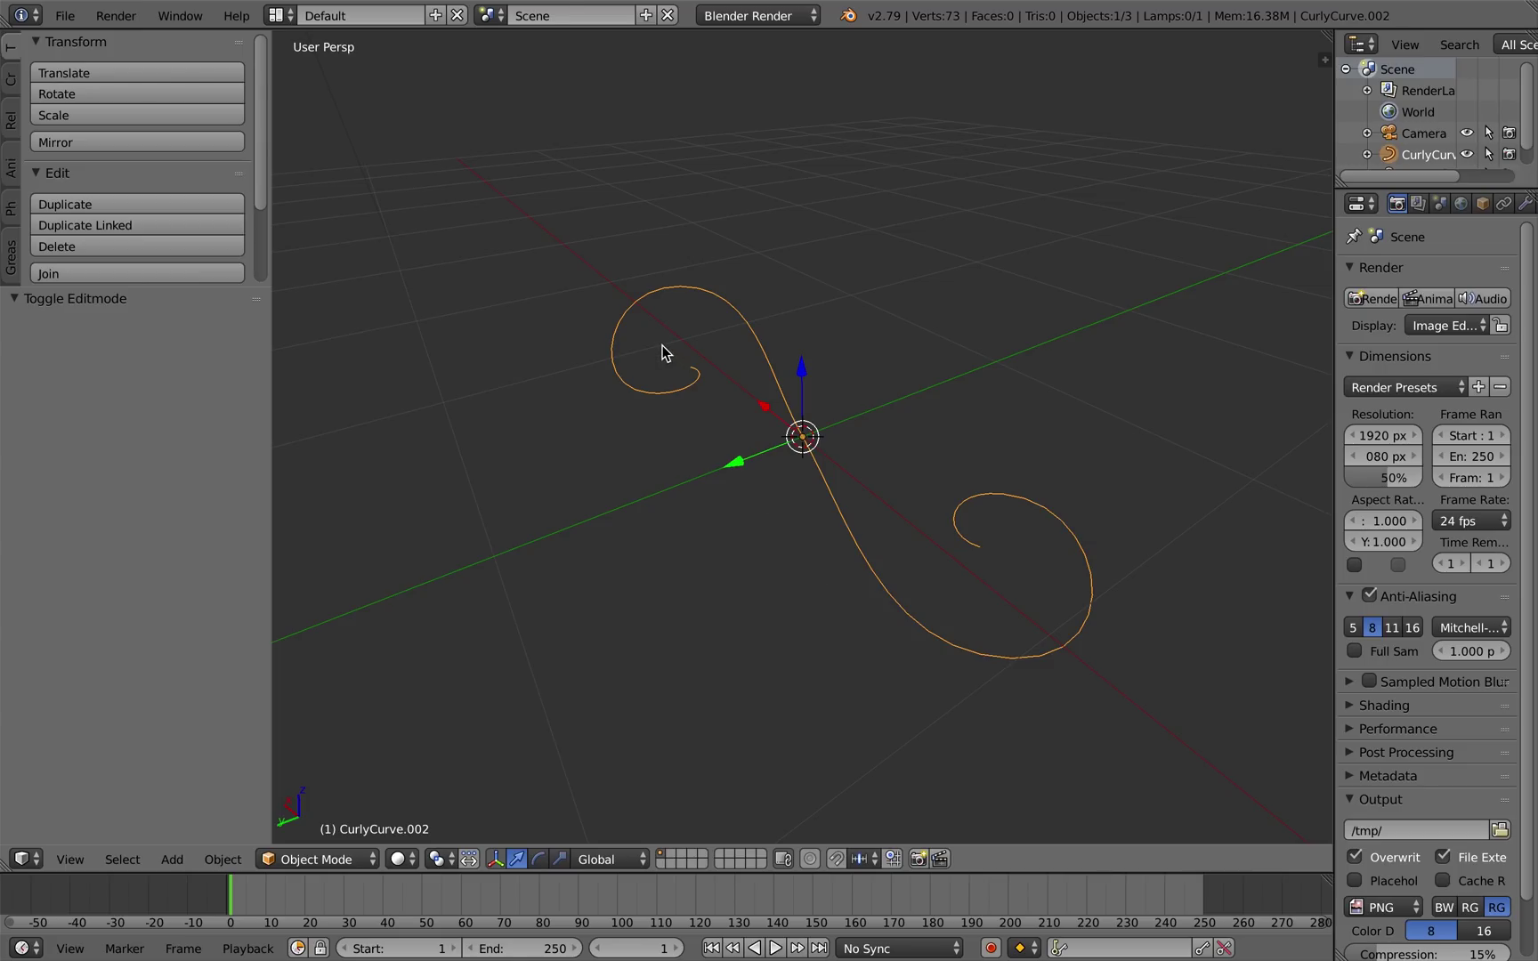
Generate a mesh from the selected curly curve with the Curves To Mesh operator.
{"action": "key", "text": "space"}
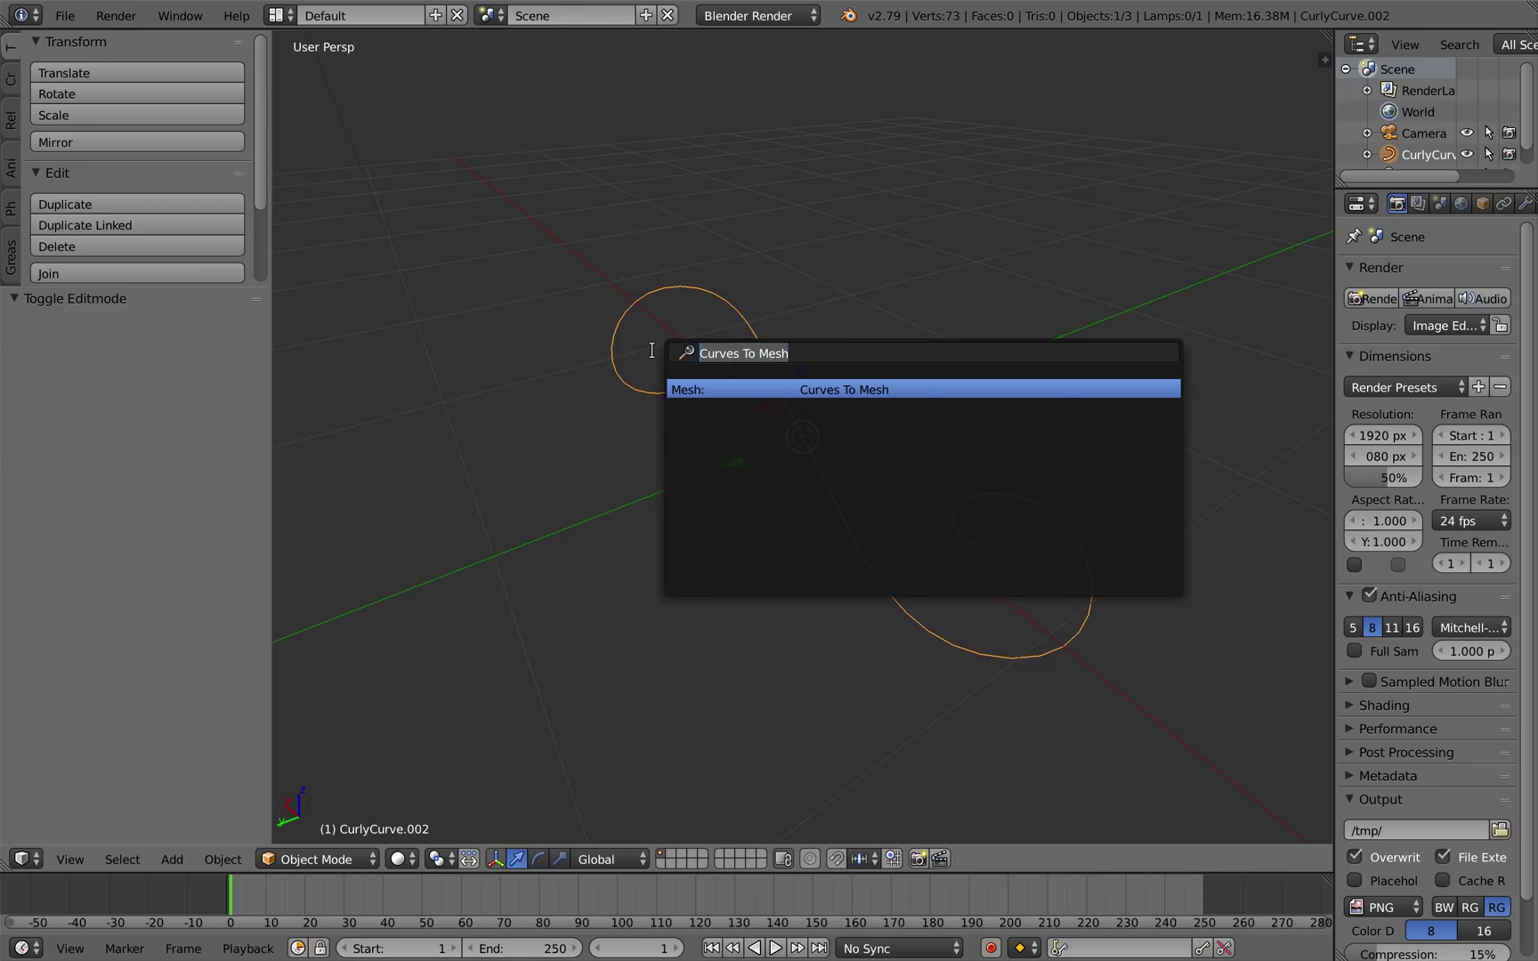
{"action": "type", "text": "Curves To"}
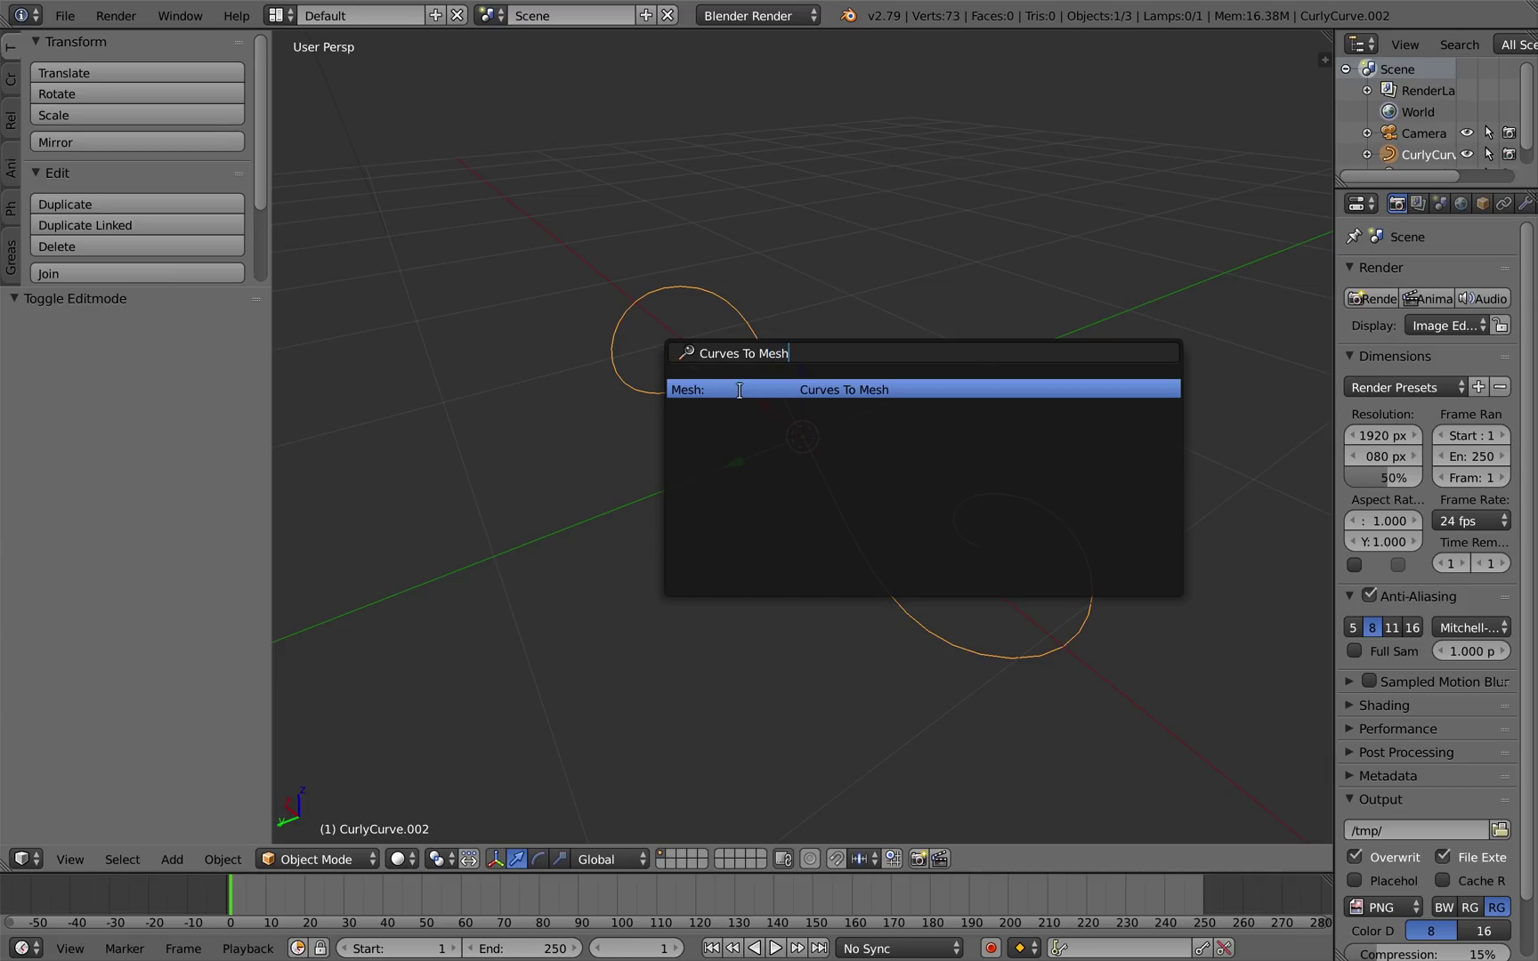
{"action": "key", "text": "Return"}
{"action": "middle_click_drag", "start_coordinate": [754, 510], "coordinate": [786, 517]}
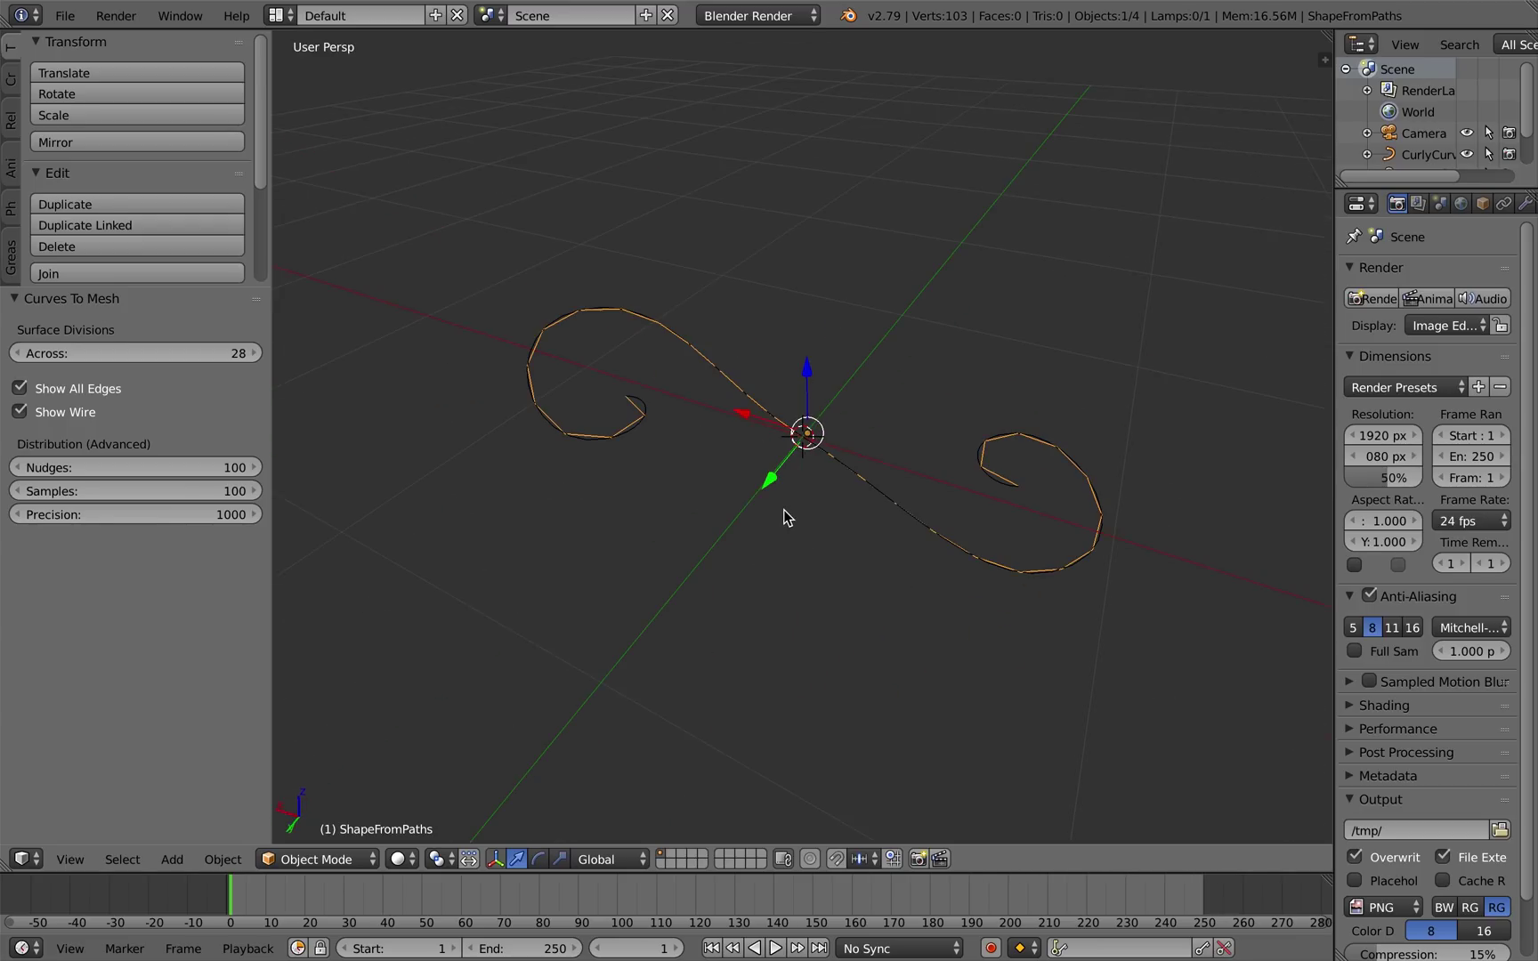
Set the Curves To Mesh surface divisions across to 52.
{"action": "mouse_move", "coordinate": [133, 356]}
{"action": "left_mouse_down"}
{"action": "mouse_move", "coordinate": [91, 356]}
{"action": "mouse_move", "coordinate": [134, 356]}
{"action": "left_mouse_up"}
{"action": "middle_click_drag", "start_coordinate": [683, 542], "coordinate": [645, 532]}
{"action": "left_click_drag", "start_coordinate": [139, 360], "coordinate": [182, 360]}
{"action": "middle_click_drag", "start_coordinate": [698, 537], "coordinate": [670, 525]}
{"action": "left_click", "coordinate": [185, 351]}
{"action": "key", "text": "Return"}
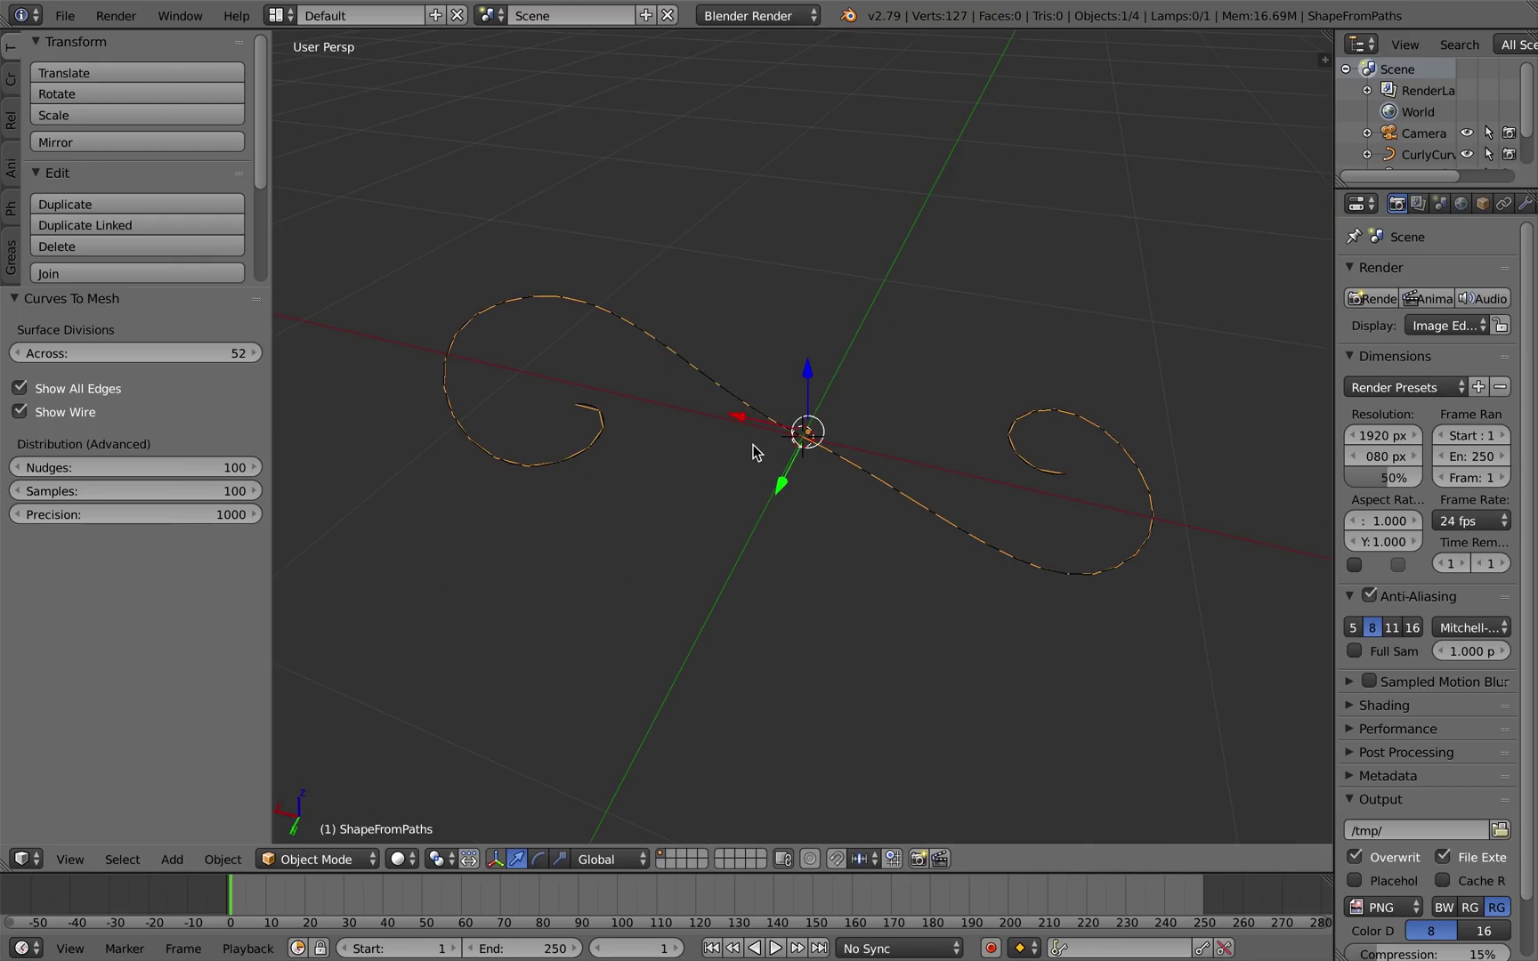
Move the generated mesh up along Z, clear of the original curly curve.
{"action": "key", "text": "Tab"}
{"action": "mouse_move", "coordinate": [721, 501]}
{"action": "middle_mouse_down"}
{"action": "mouse_move", "coordinate": [758, 506]}
{"action": "mouse_move", "coordinate": [686, 470]}
{"action": "mouse_move", "coordinate": [749, 499]}
{"action": "middle_mouse_up"}
{"action": "key", "text": "a"}
{"action": "key", "text": "Tab"}
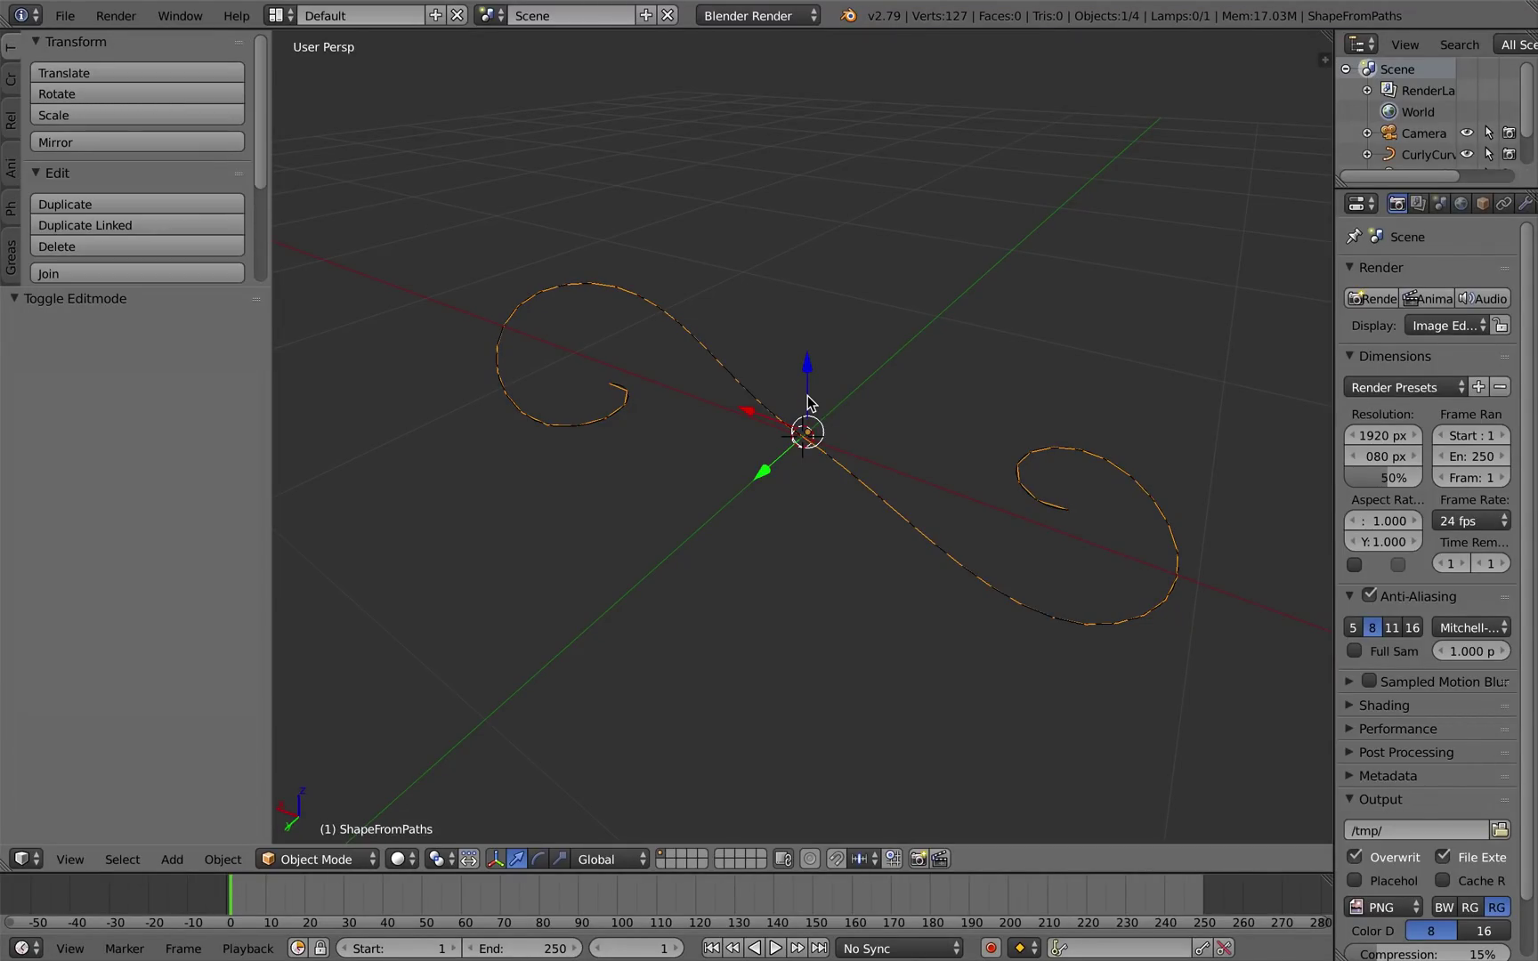
{"action": "key", "text": "shift+d"}
{"action": "key", "text": "z"}
{"action": "left_click", "coordinate": [845, 384]}
Examine the geometry of the generated mesh and of the original curly curve in Edit Mode.
{"action": "key", "text": "Tab"}
{"action": "key", "text": "Tab"}
{"action": "right_click", "coordinate": [843, 474]}
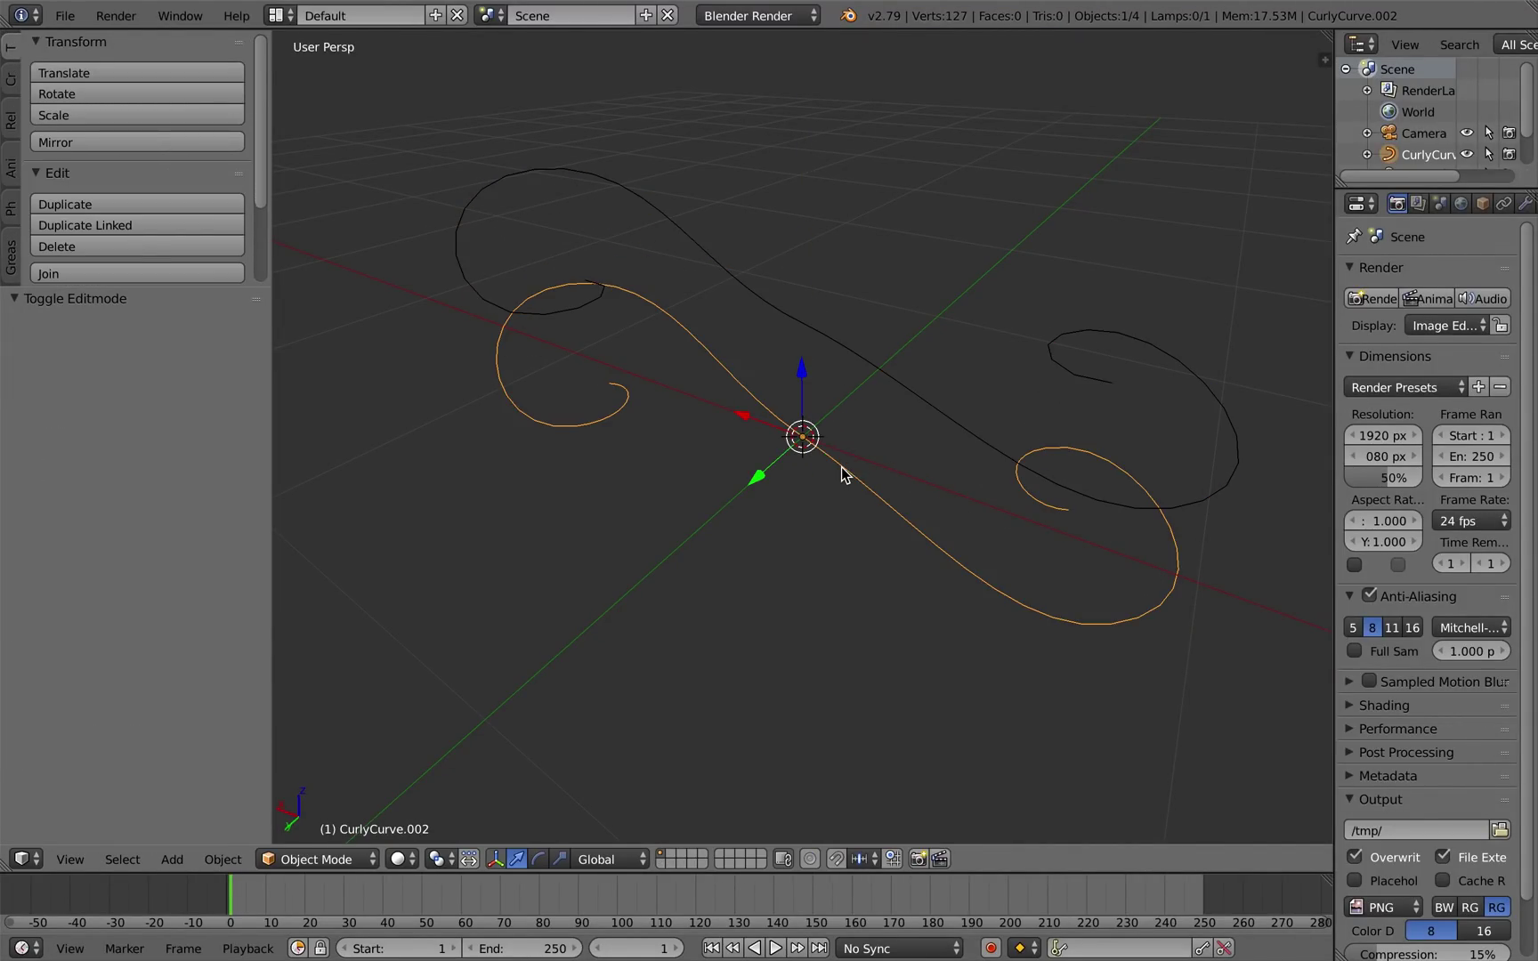
{"action": "key", "text": "Tab"}
{"action": "key", "text": "Tab"}
{"action": "right_click", "coordinate": [809, 344]}
{"action": "middle_click_drag", "start_coordinate": [792, 418], "coordinate": [823, 394]}
{"action": "key", "text": "Tab"}
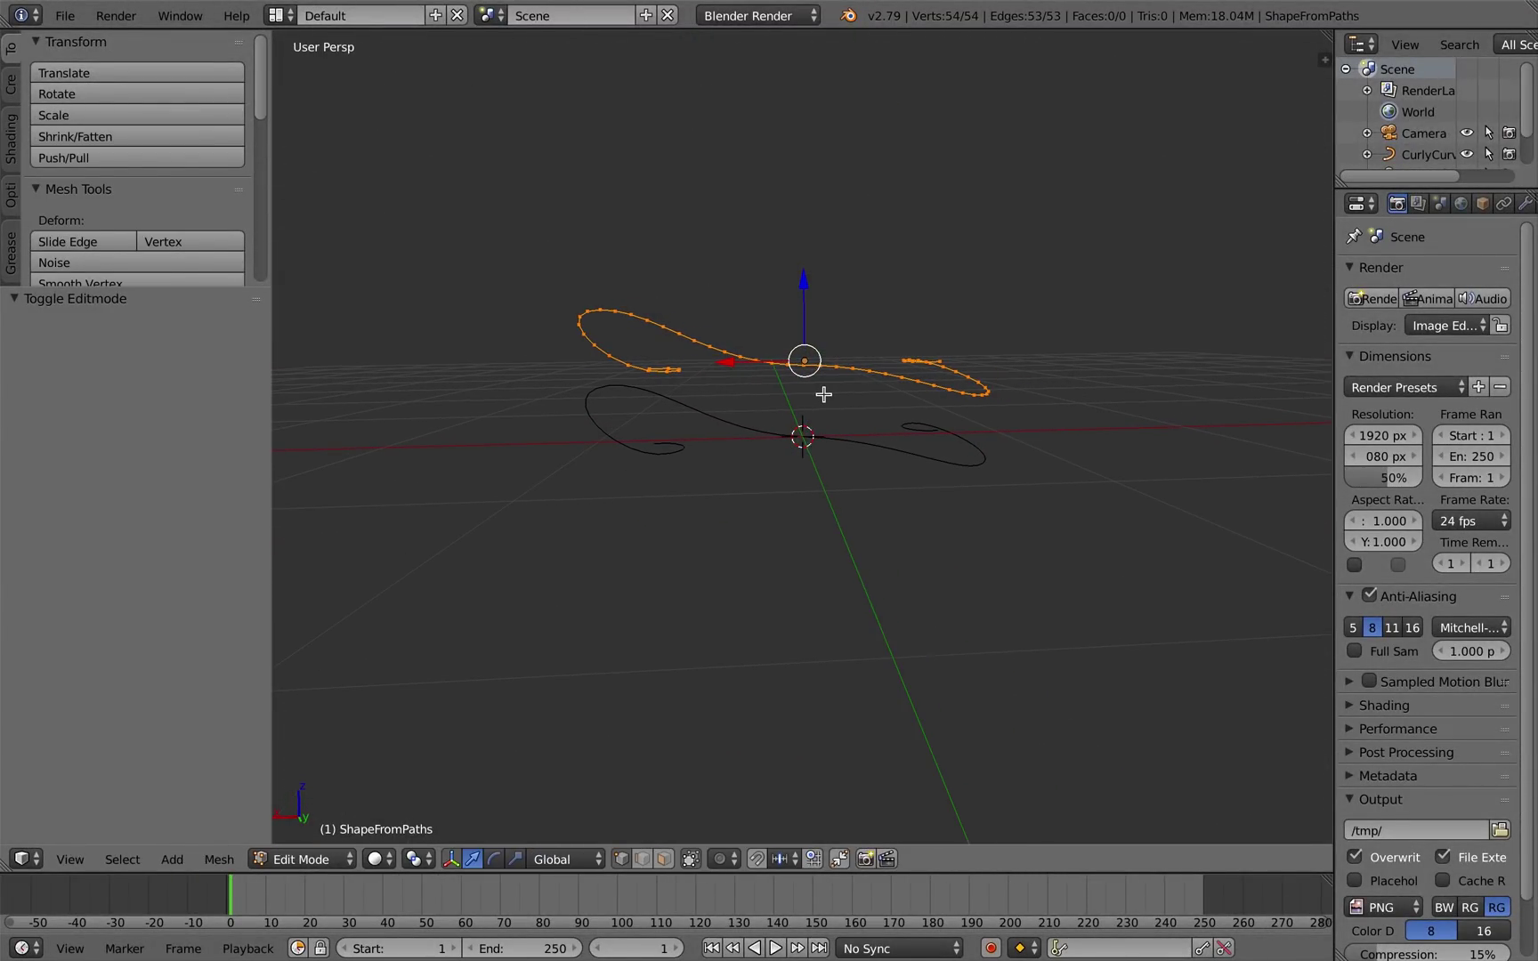
{"action": "key", "text": "Tab"}
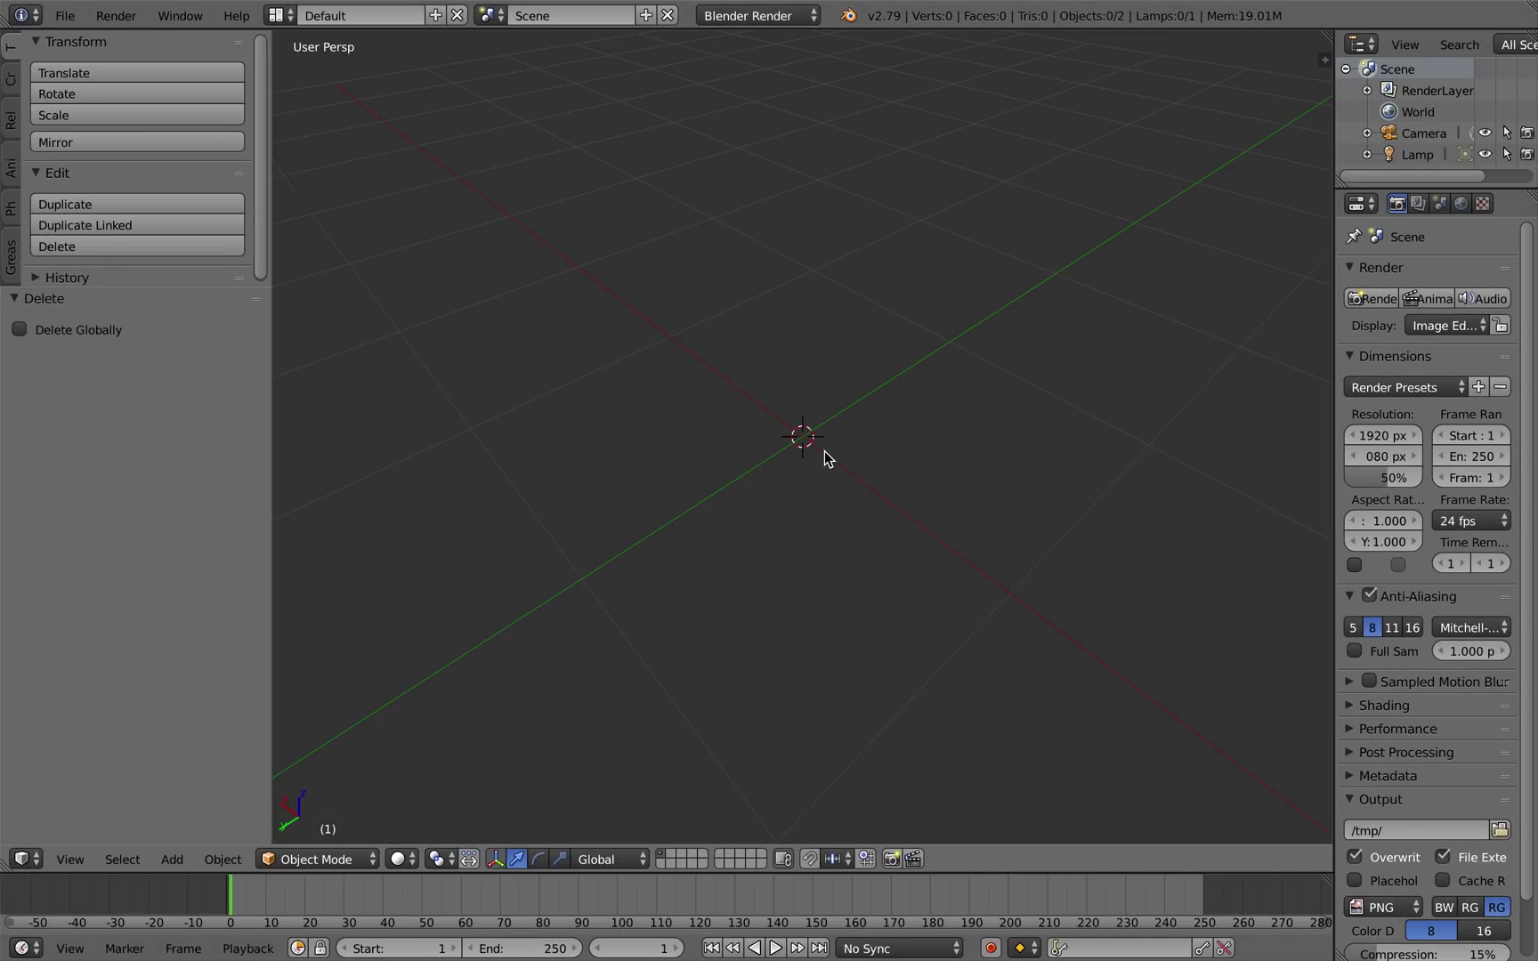
Add a Bezier curve at the origin and rotate it 90° about the X axis.
{"action": "key", "text": "shift+a"}
{"action": "mouse_move", "coordinate": [783, 436]}
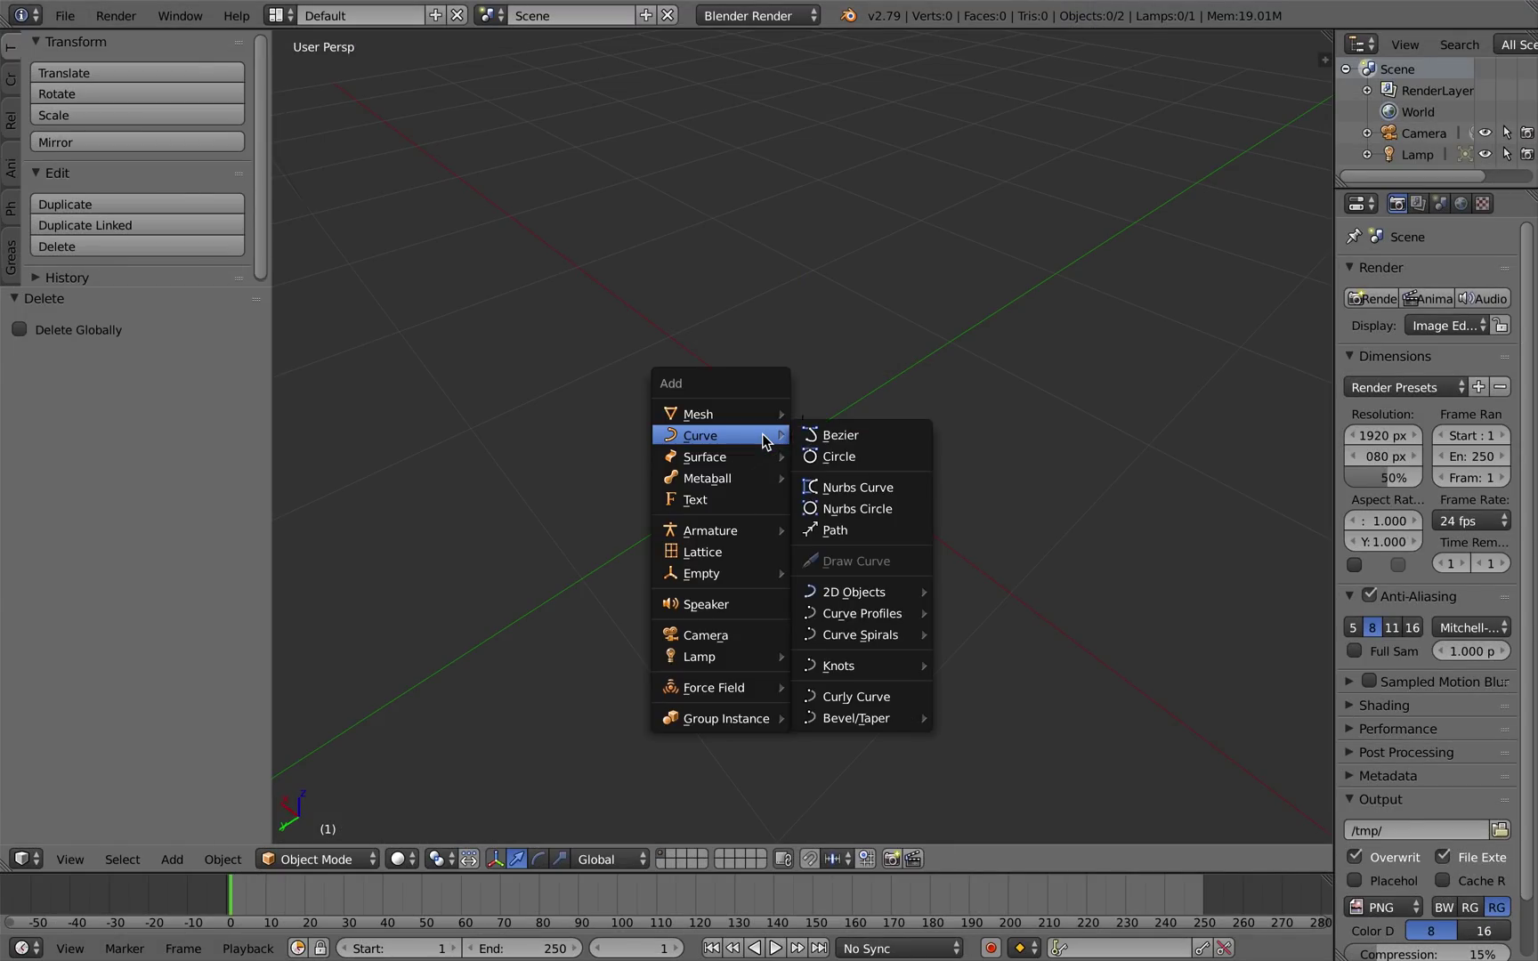
{"action": "left_click", "coordinate": [909, 439]}
{"action": "middle_click_drag", "start_coordinate": [910, 437], "coordinate": [953, 447]}
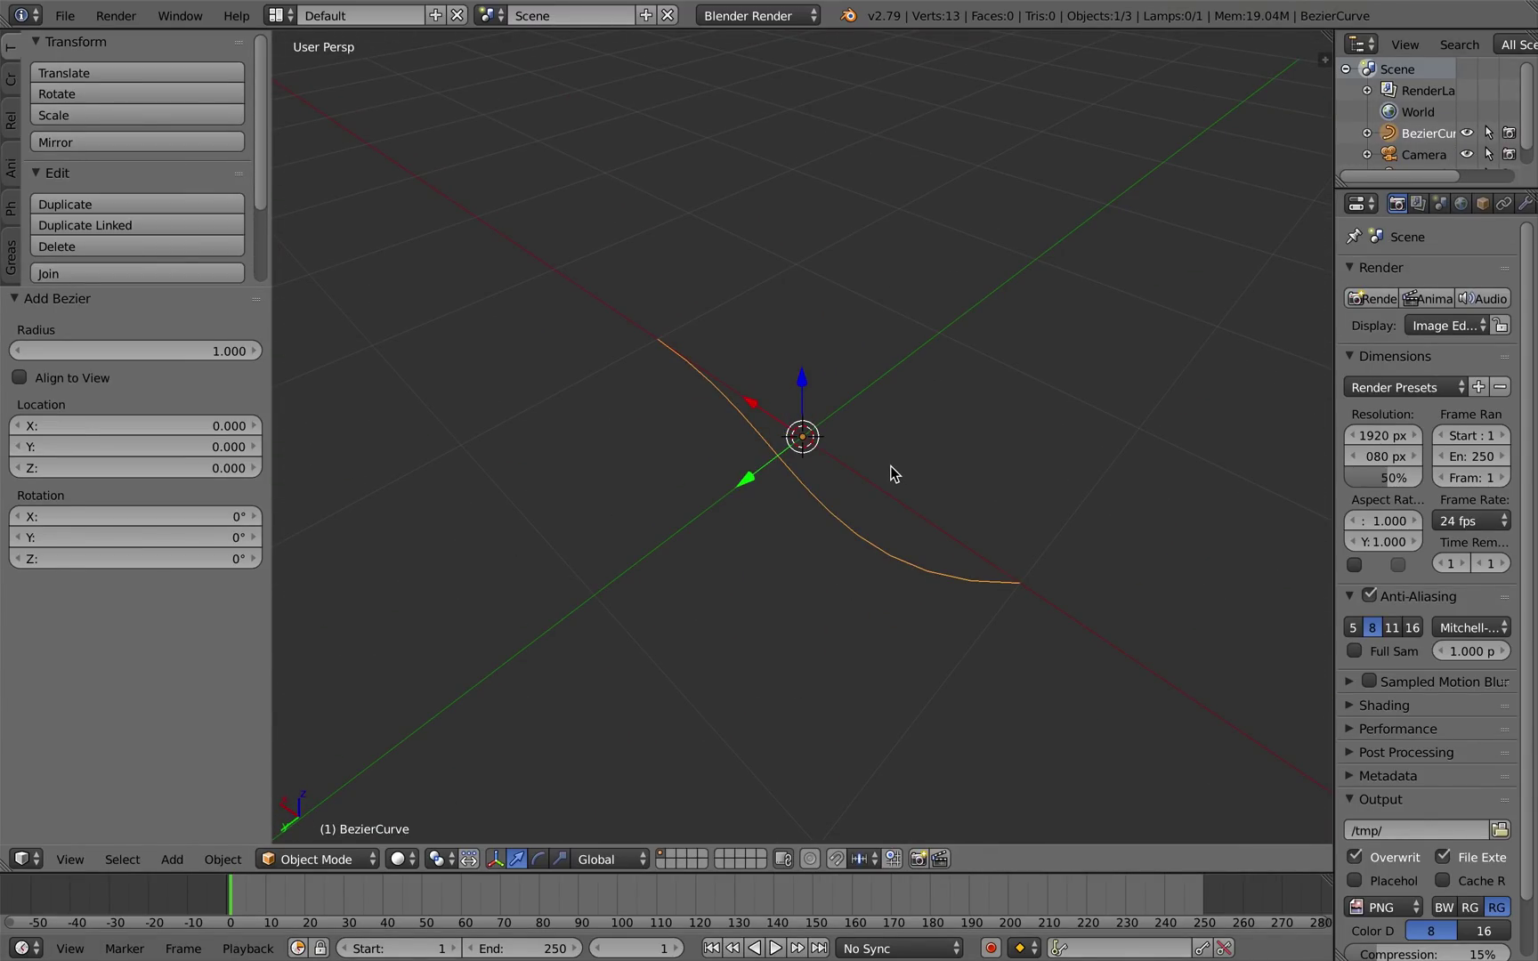
{"action": "type", "text": "rx90"}
{"action": "key", "text": "Return"}
Move the Bezier curve -0.958 along Y and place a duplicate of it on the opposite side of the origin along Y.
{"action": "middle_click_drag", "start_coordinate": [902, 470], "coordinate": [958, 460]}
{"action": "left_click_drag", "start_coordinate": [743, 467], "coordinate": [926, 432]}
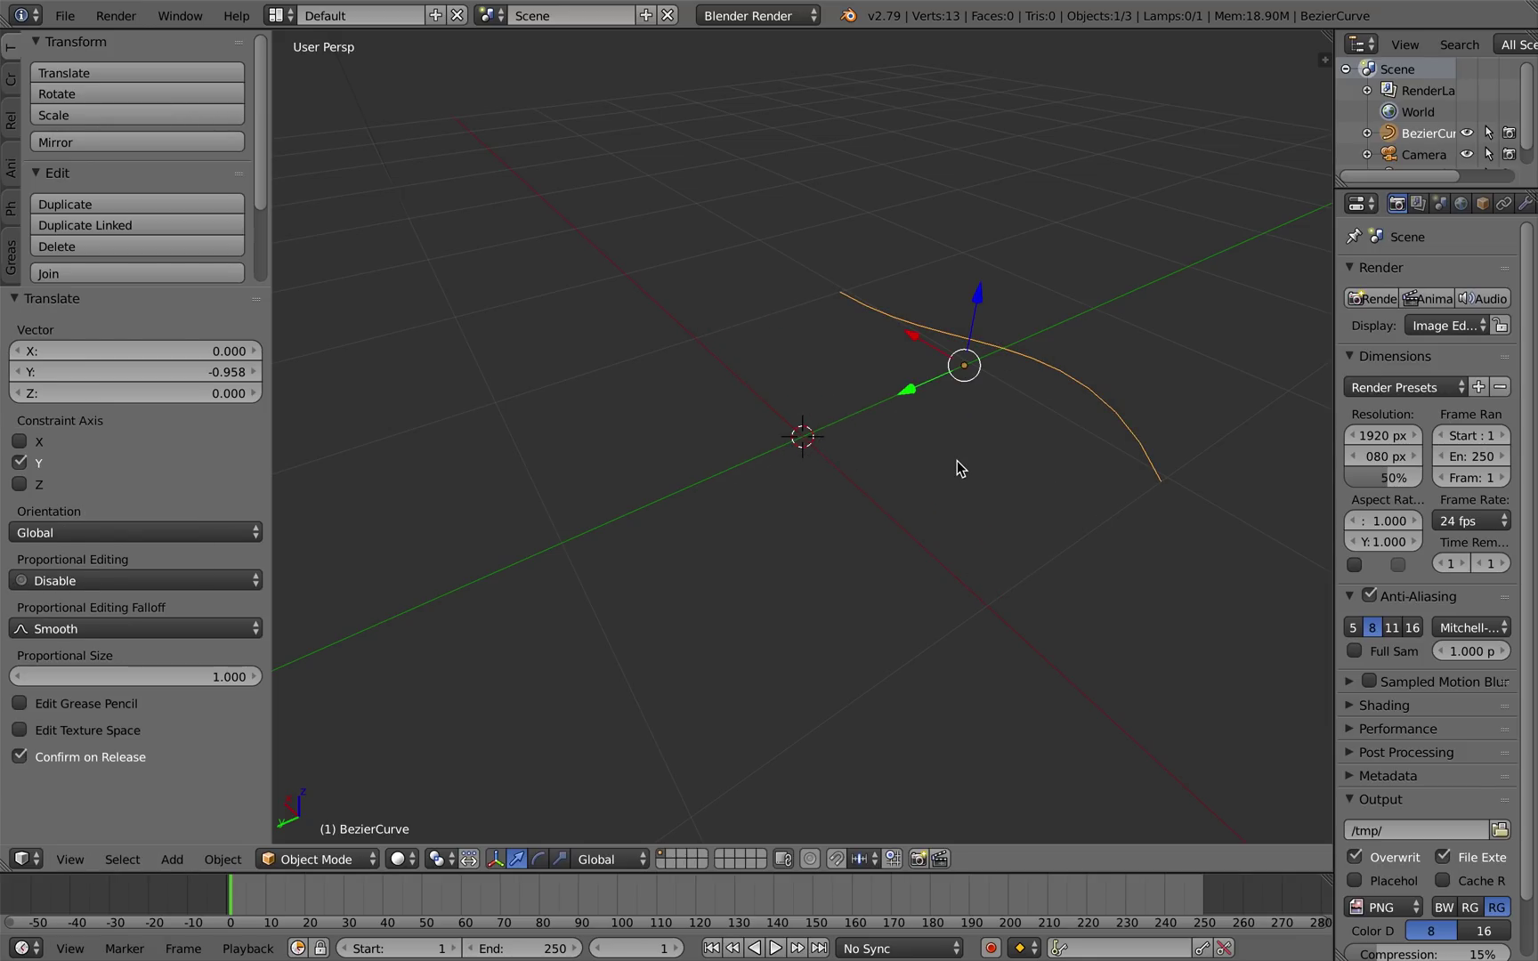
{"action": "key", "text": "shift+d"}
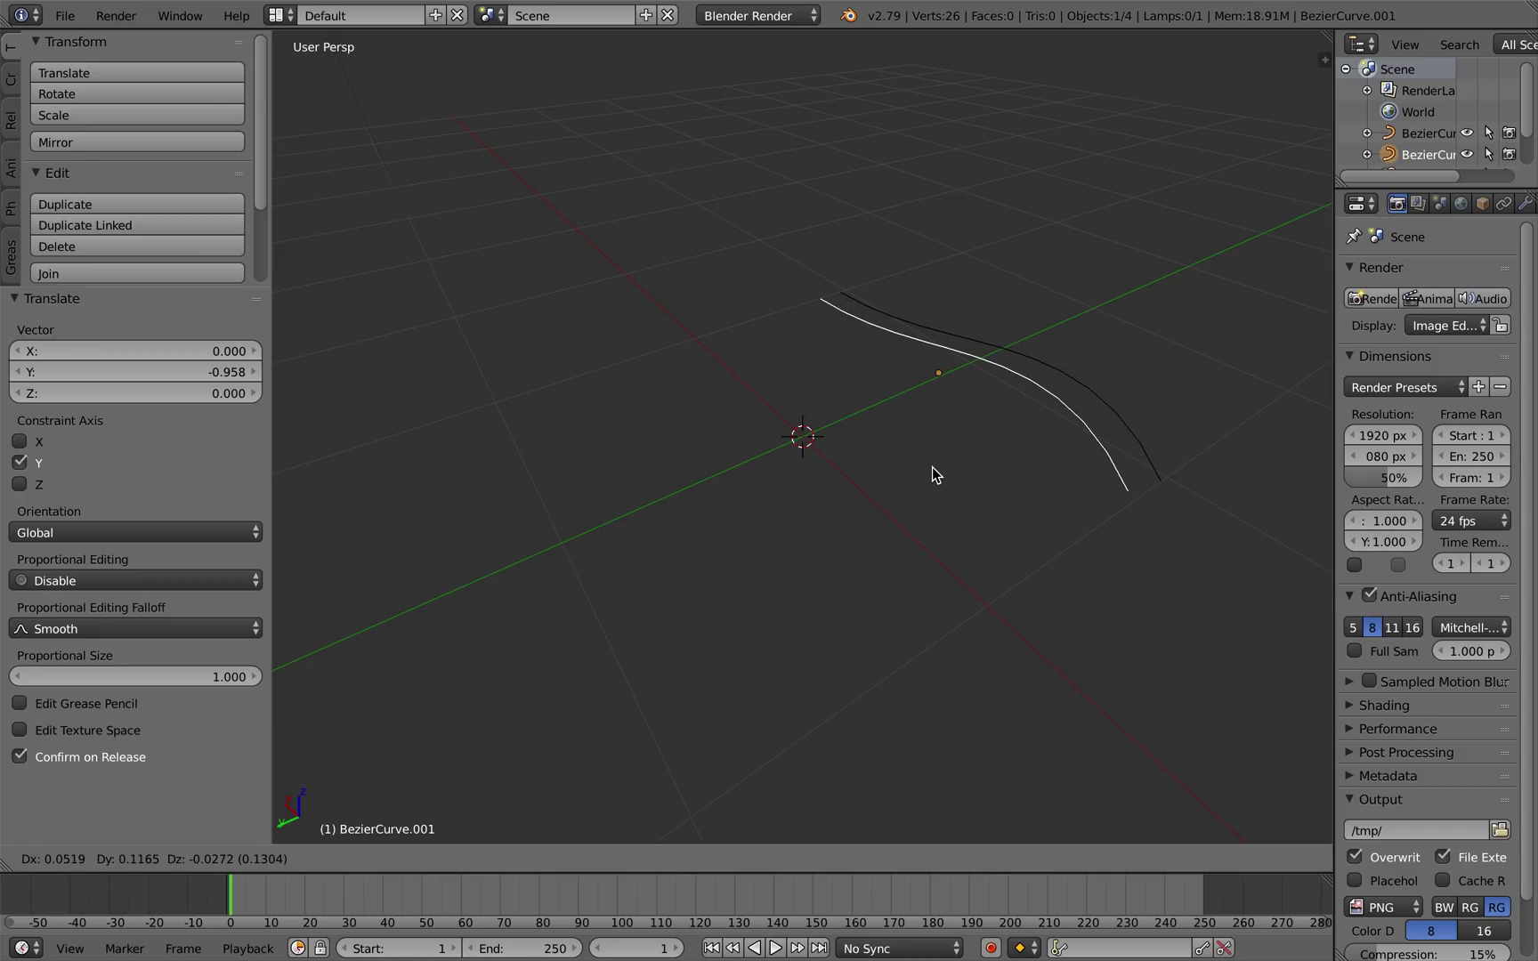
{"action": "left_click", "coordinate": [932, 466]}
{"action": "left_click_drag", "start_coordinate": [917, 395], "coordinate": [500, 527]}
Subdivide the whole duplicated Bezier curve with one cut in Edit Mode.
{"action": "middle_click_drag", "start_coordinate": [1053, 464], "coordinate": [878, 469]}
{"action": "key", "text": "Tab"}
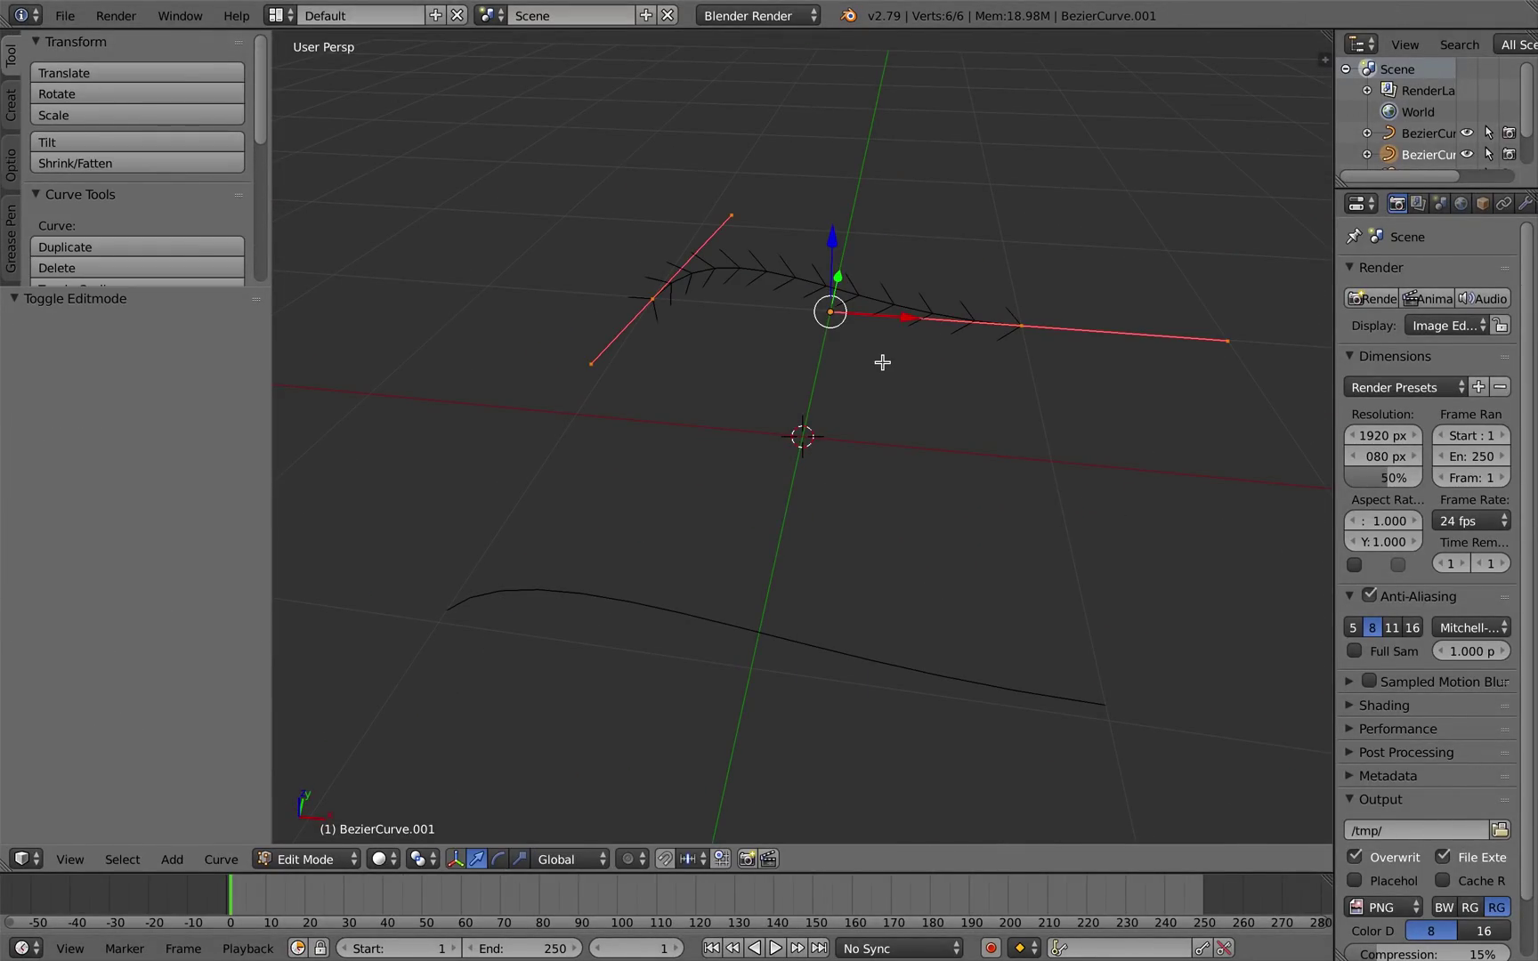
{"action": "key", "text": "a"}
{"action": "key", "text": "a"}
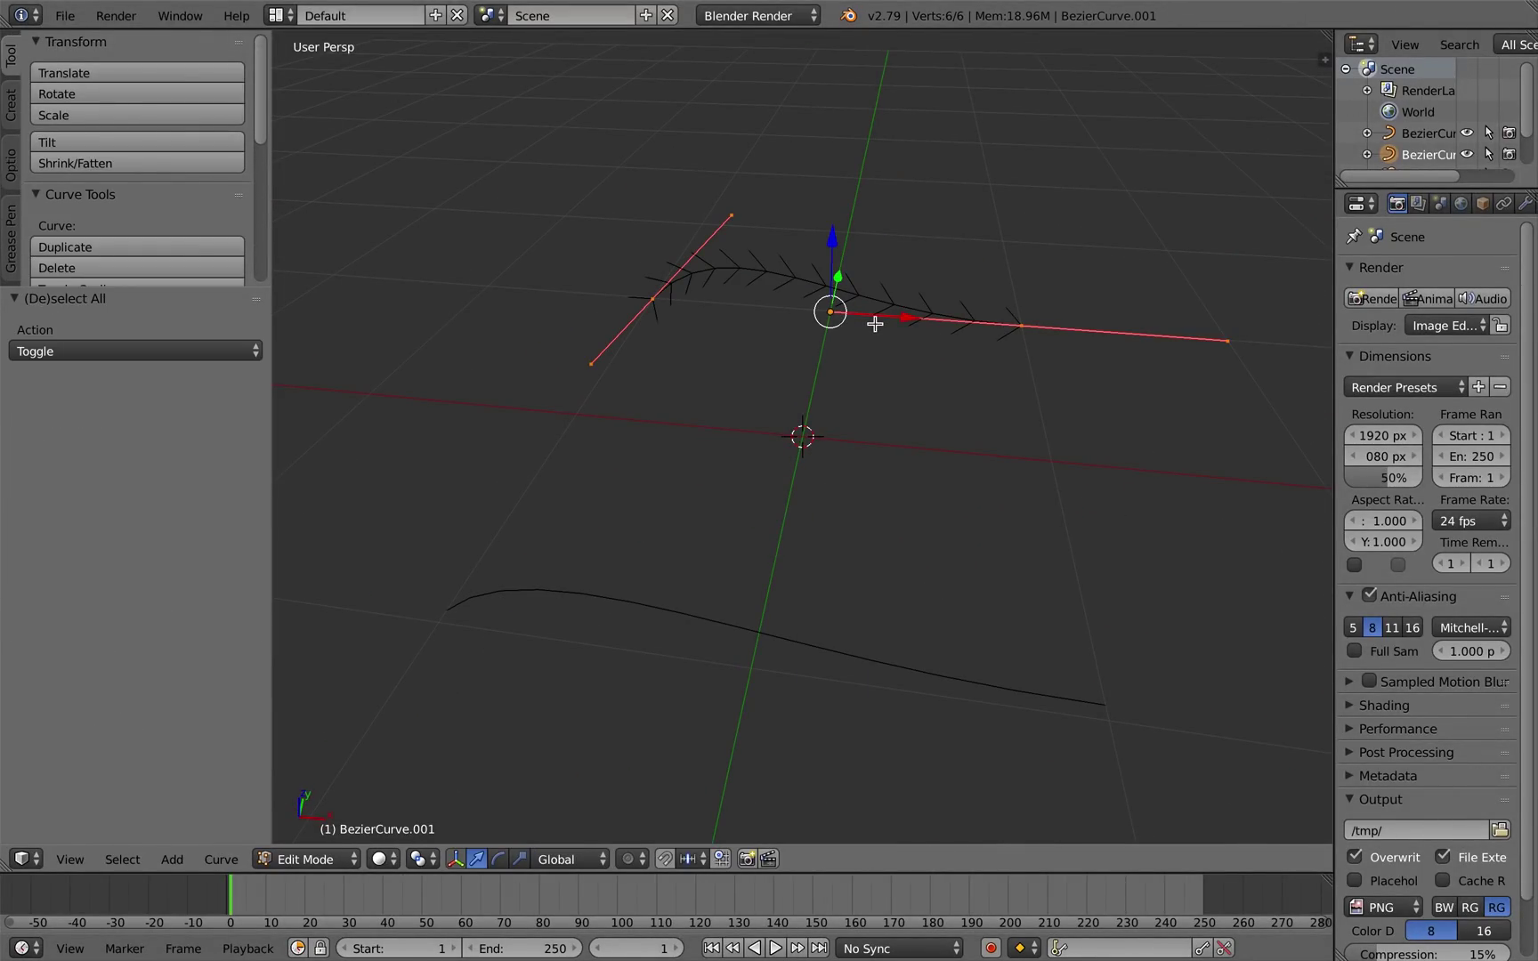
{"action": "key", "text": "w"}
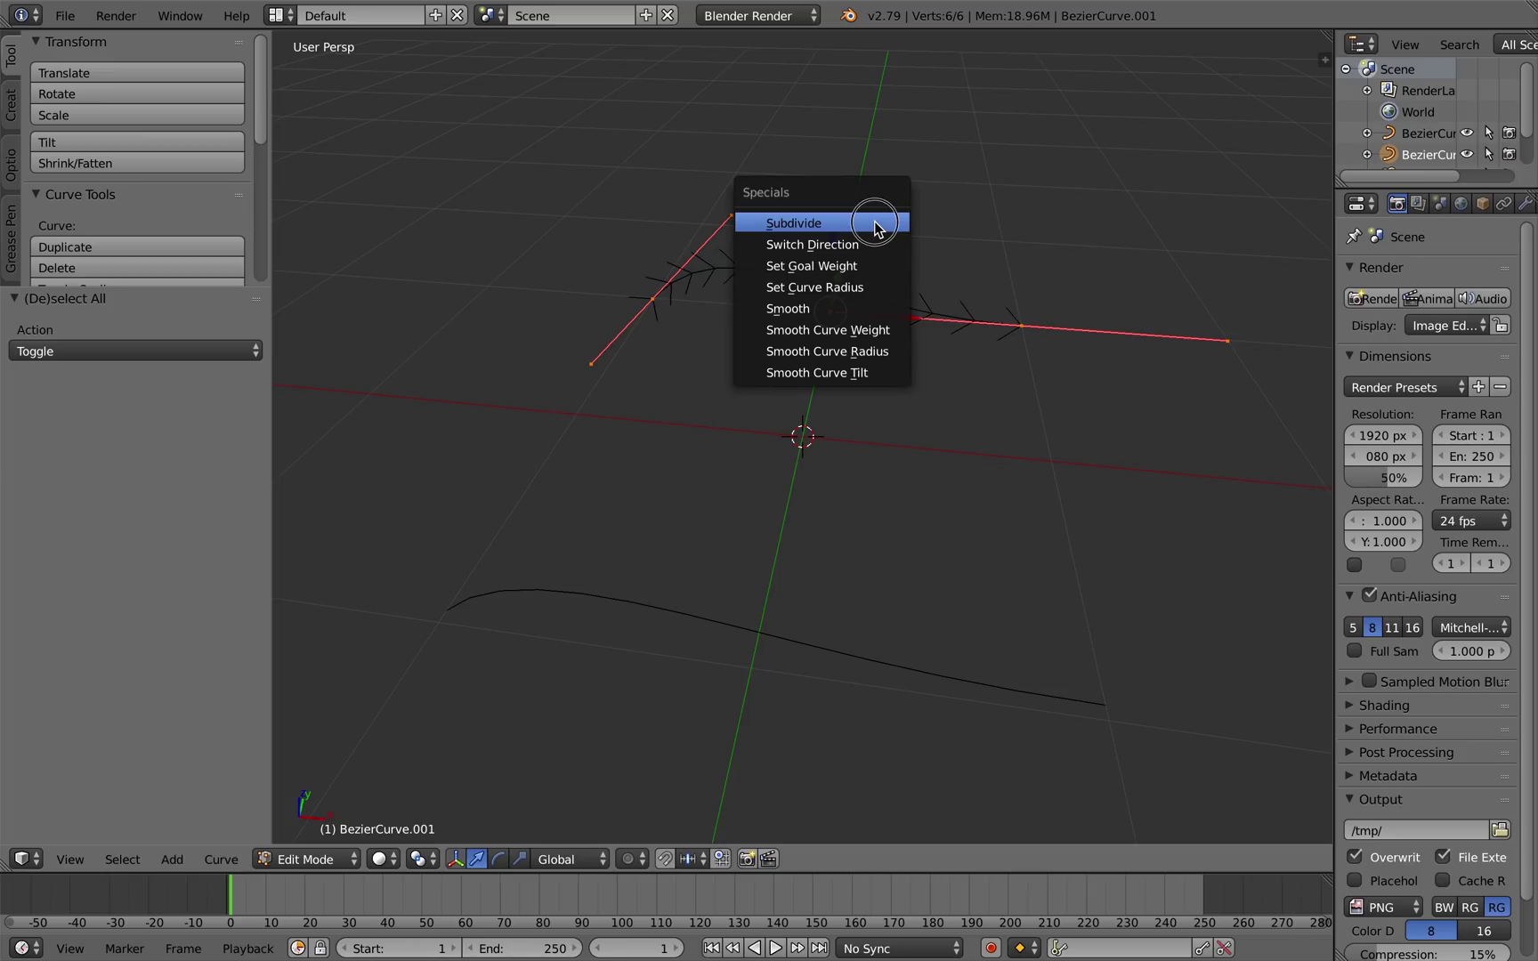
{"action": "left_click", "coordinate": [877, 224]}
Lower the middle control point of the duplicated curve along Z and return to Object Mode.
{"action": "mouse_move", "coordinate": [923, 261]}
{"action": "middle_mouse_down"}
{"action": "mouse_move", "coordinate": [869, 282]}
{"action": "mouse_move", "coordinate": [926, 291]}
{"action": "middle_mouse_up"}
{"action": "right_click", "coordinate": [926, 289]}
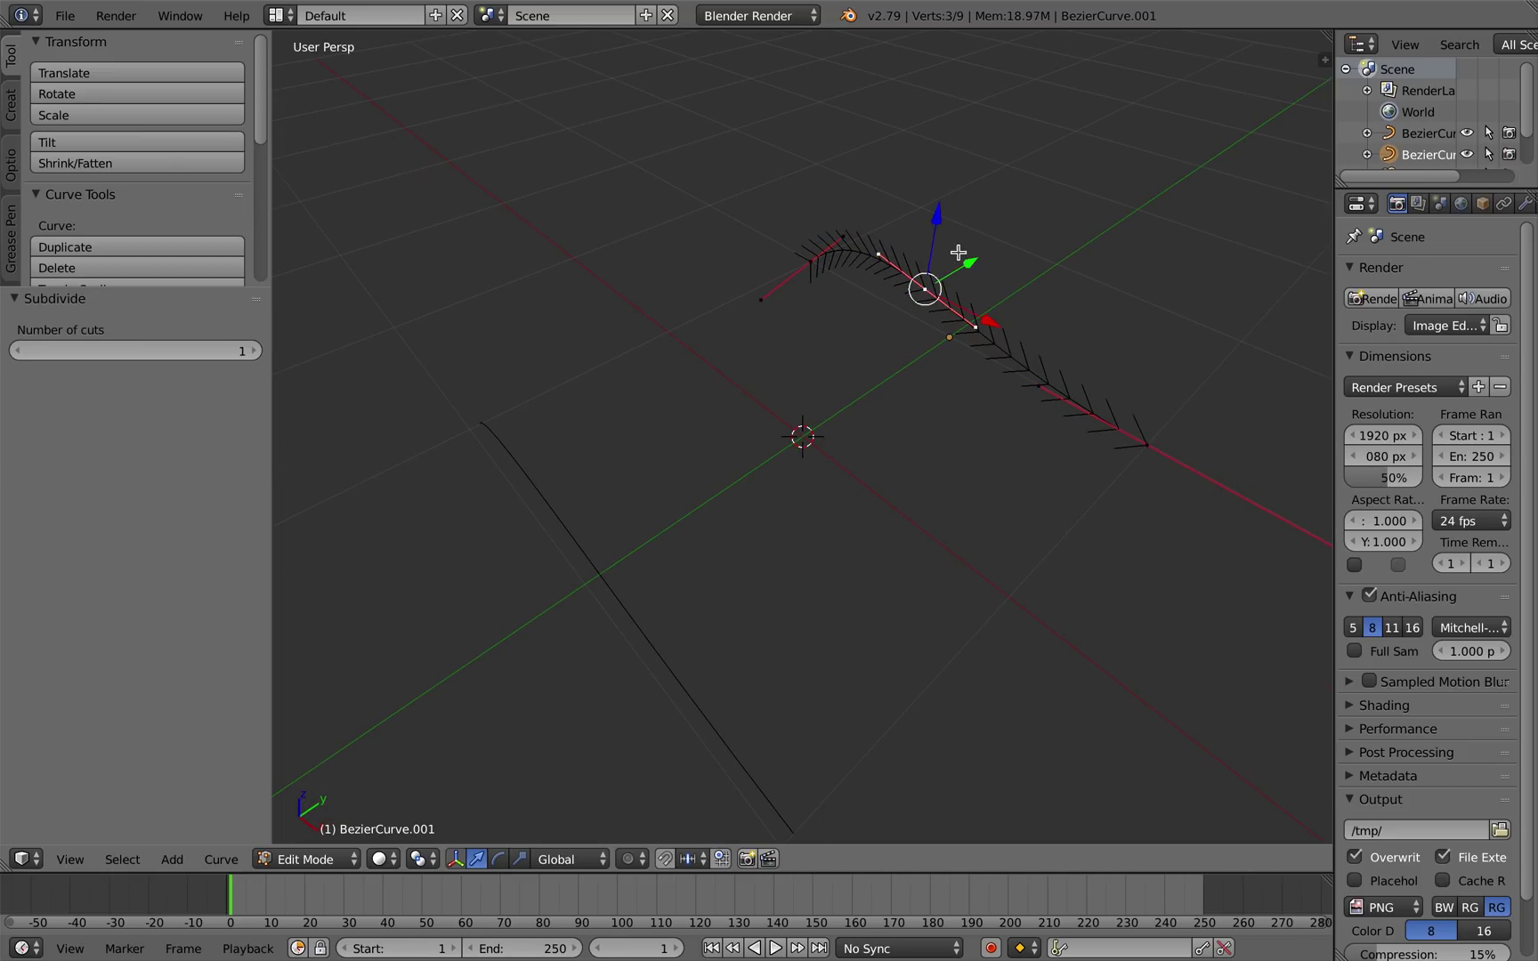
{"action": "left_click_drag", "start_coordinate": [938, 217], "coordinate": [927, 290]}
{"action": "middle_click_drag", "start_coordinate": [1068, 292], "coordinate": [955, 278]}
{"action": "key", "text": "Tab"}
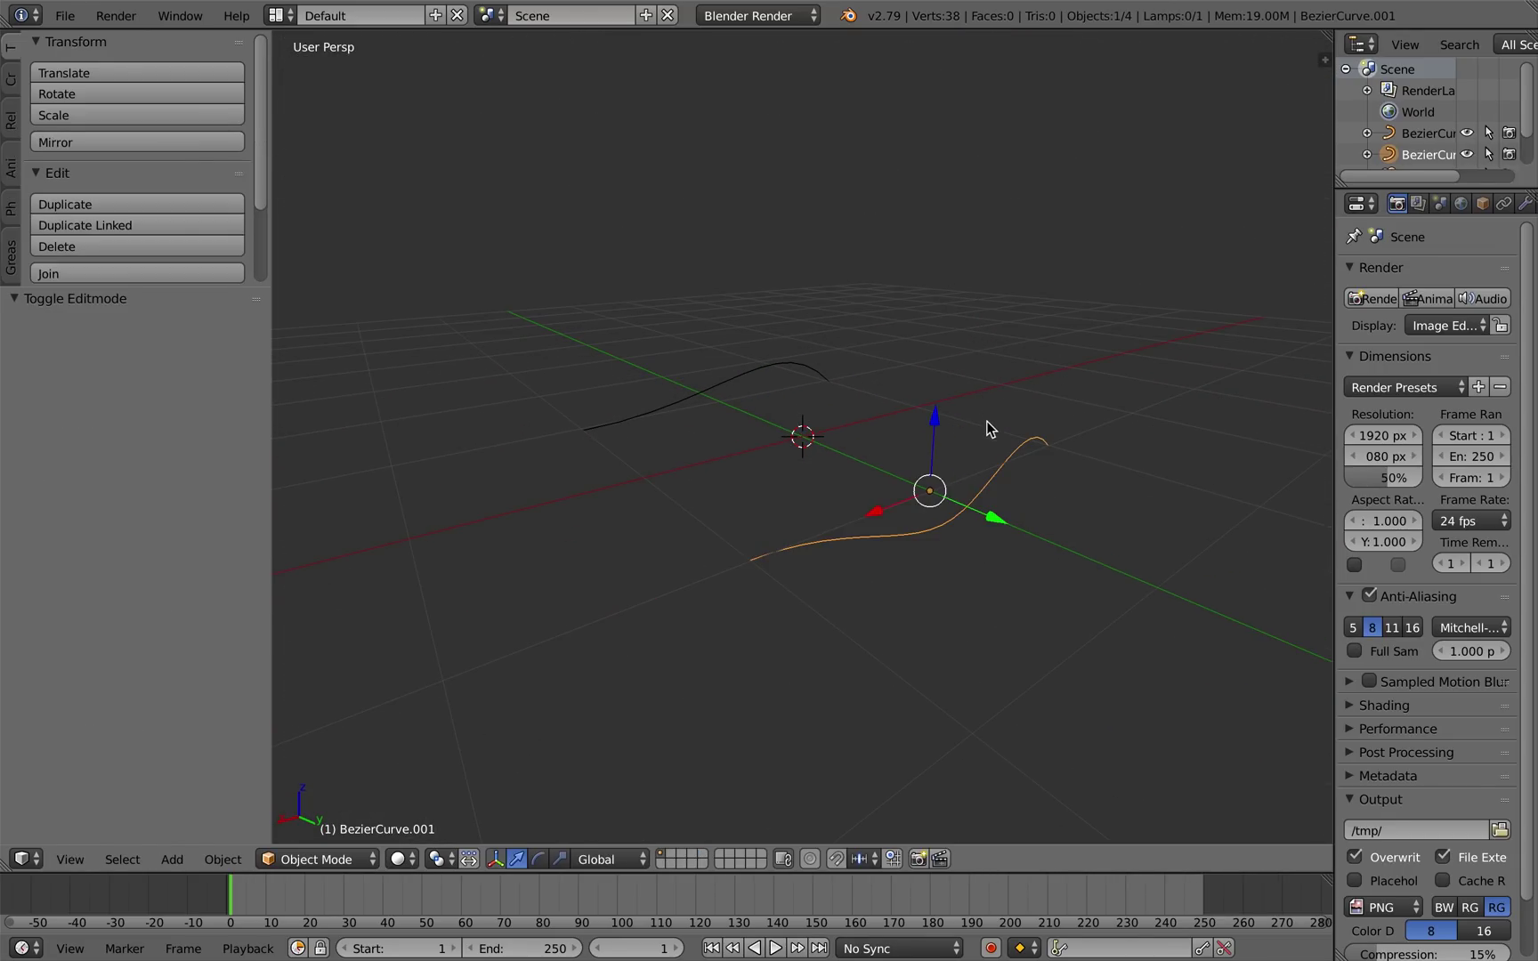
Select both Bezier curves and generate a surface from them with Curves To Mesh, using 24 divisions across and 10 down.
{"action": "right_click", "coordinate": [717, 400], "text": "shift"}
{"action": "middle_click_drag", "start_coordinate": [718, 397], "coordinate": [969, 418]}
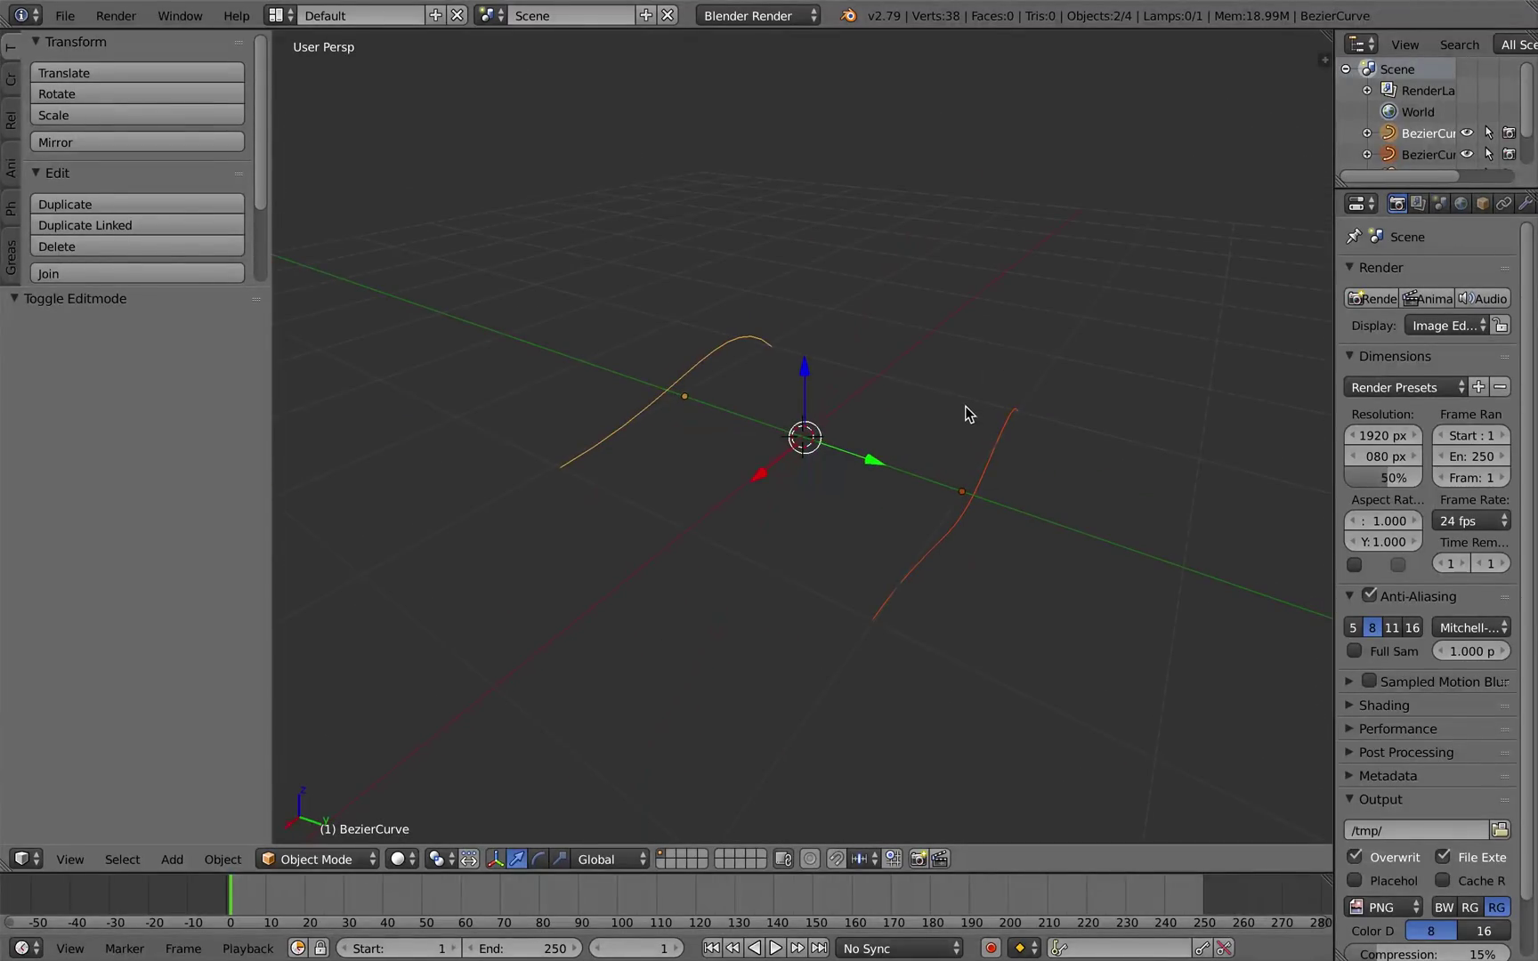
{"action": "key", "text": "space"}
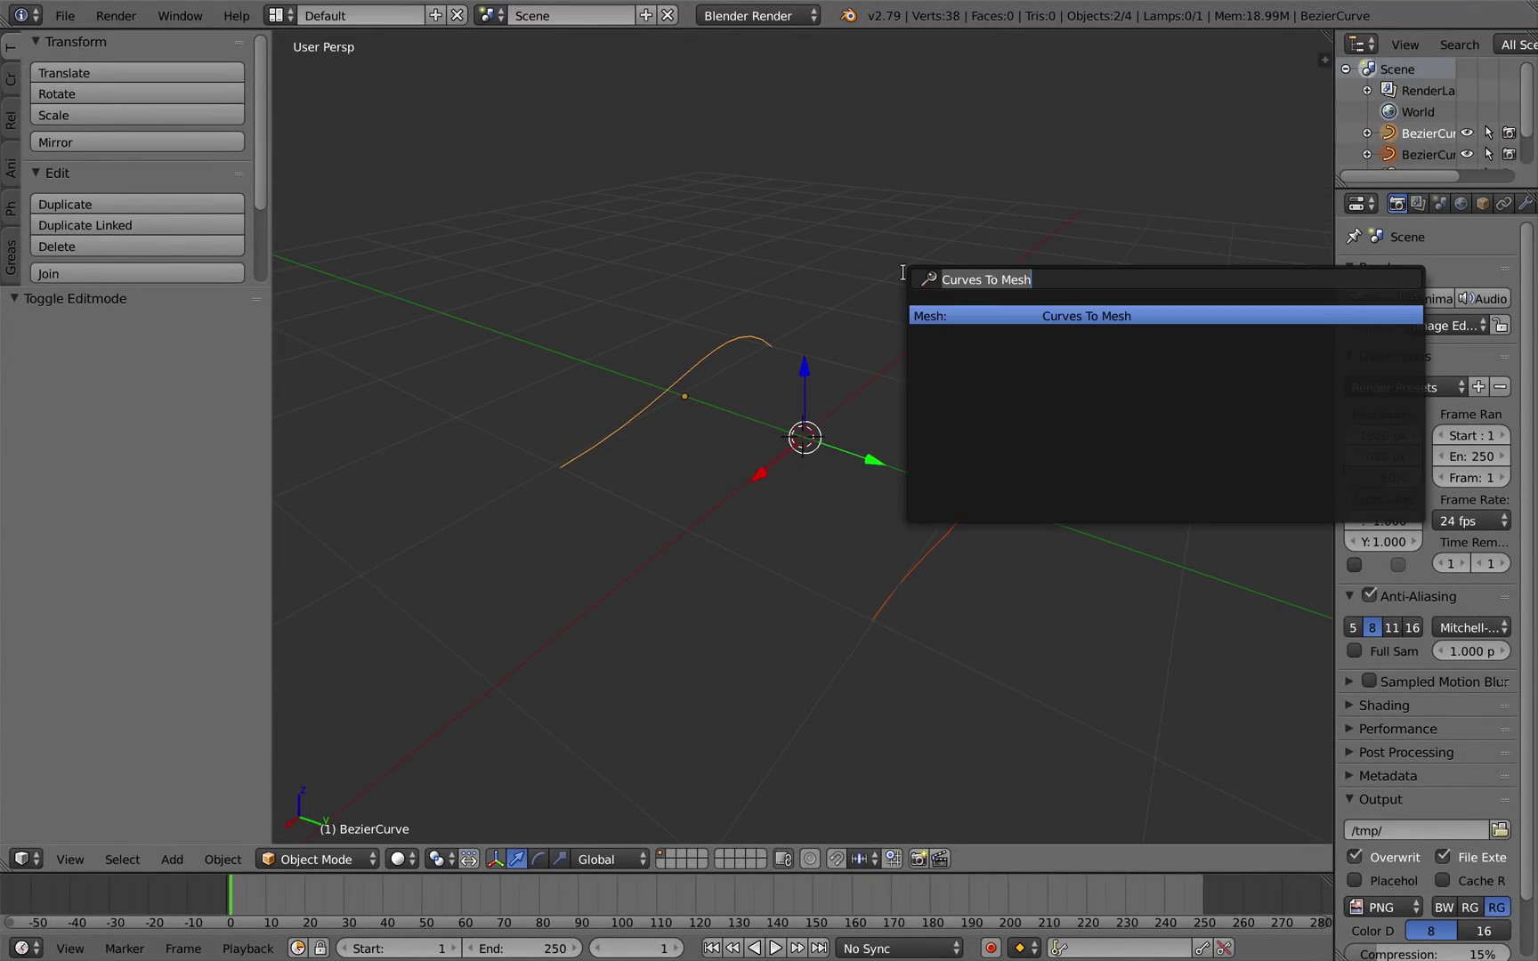
{"action": "left_click", "coordinate": [1093, 316]}
{"action": "mouse_move", "coordinate": [1046, 449]}
{"action": "middle_mouse_down"}
{"action": "mouse_move", "coordinate": [978, 453]}
{"action": "mouse_move", "coordinate": [905, 508]}
{"action": "mouse_move", "coordinate": [917, 522]}
{"action": "mouse_move", "coordinate": [1027, 453]}
{"action": "middle_mouse_up"}
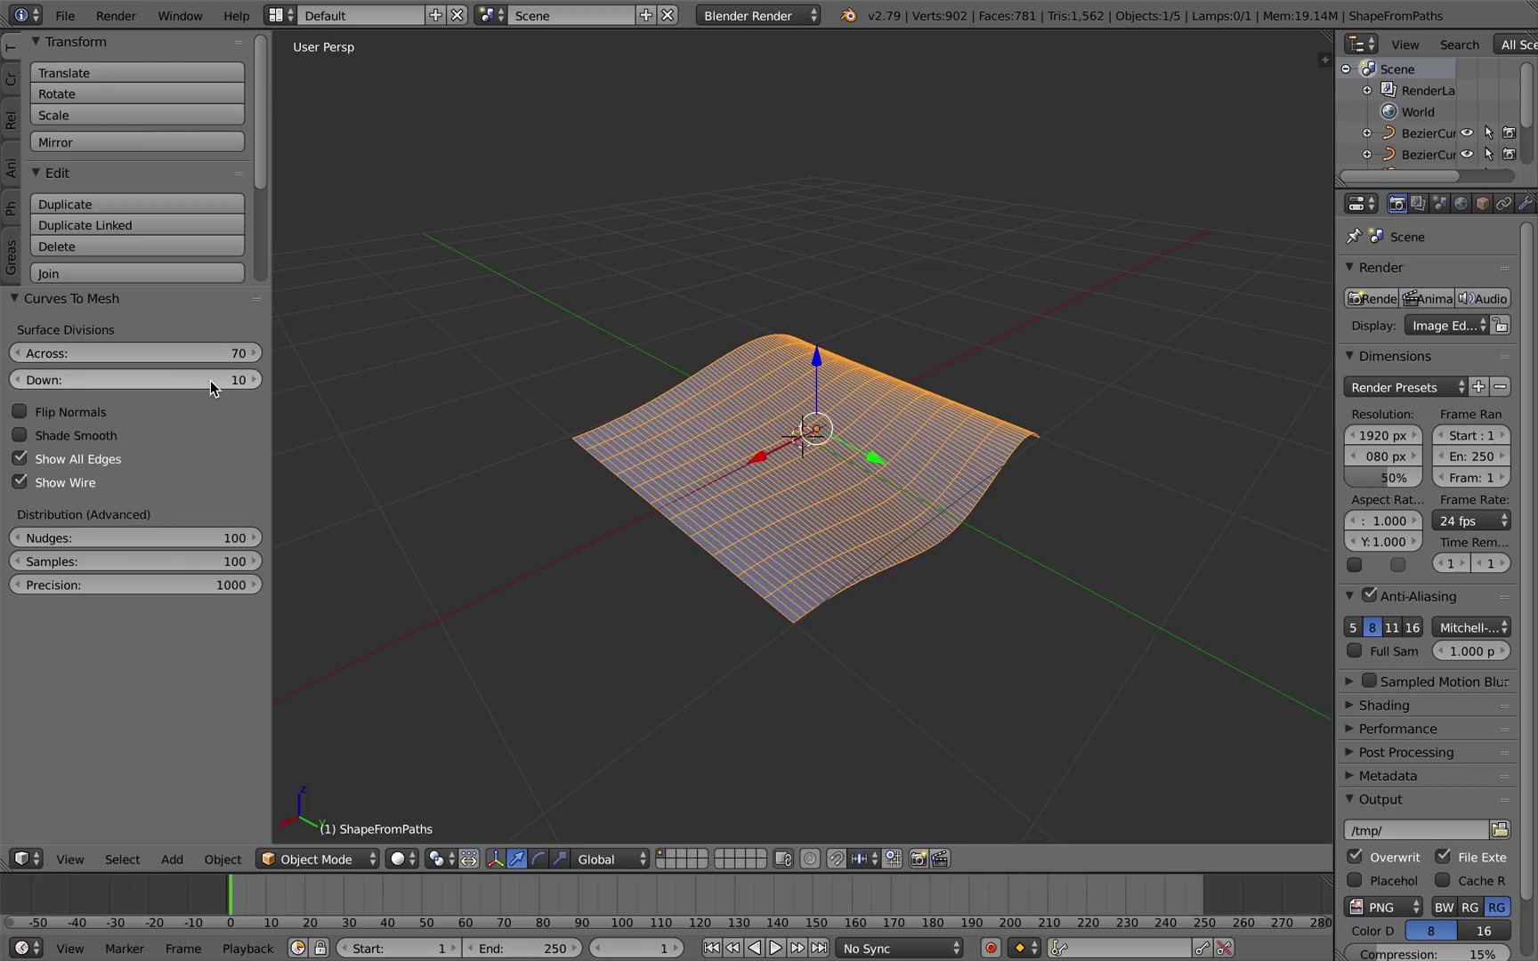
{"action": "mouse_move", "coordinate": [230, 353]}
{"action": "left_mouse_down"}
{"action": "mouse_move", "coordinate": [95, 353]}
{"action": "mouse_move", "coordinate": [228, 381]}
{"action": "left_mouse_up"}
{"action": "middle_click_drag", "start_coordinate": [804, 466], "coordinate": [843, 457]}
Move the generated mesh up 0.511 along Z to compare it with its source curves, and delete the mesh.
{"action": "left_click_drag", "start_coordinate": [808, 375], "coordinate": [811, 289]}
{"action": "middle_click_drag", "start_coordinate": [824, 455], "coordinate": [1148, 441]}
{"action": "middle_click_drag", "start_coordinate": [952, 403], "coordinate": [941, 414]}
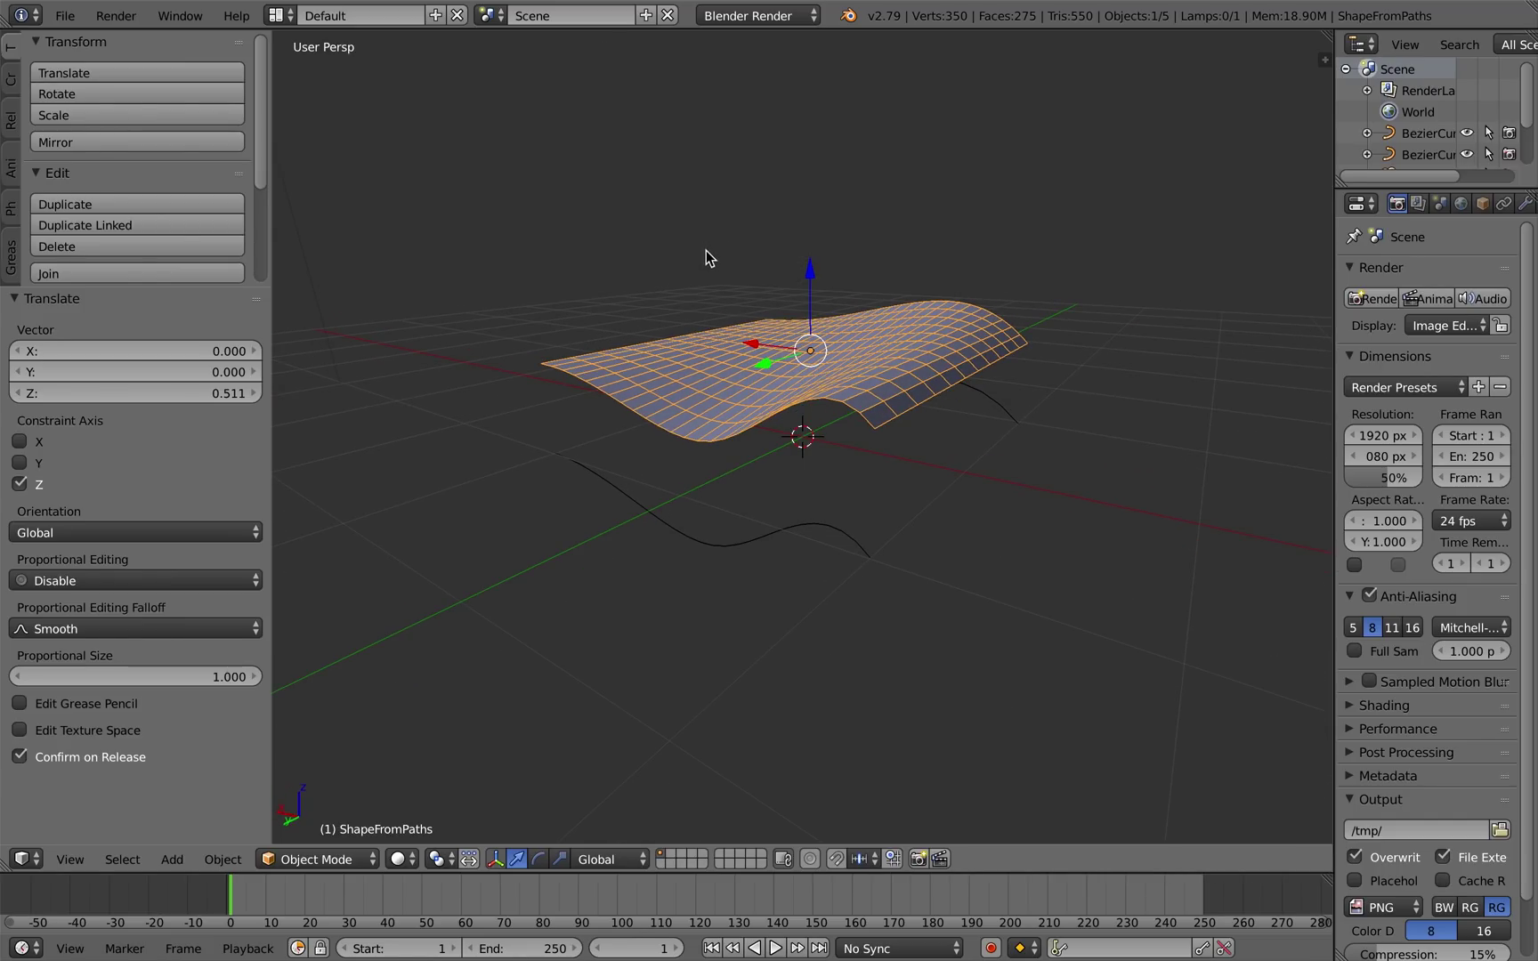
{"action": "key", "text": "x"}
{"action": "left_click", "coordinate": [681, 267]}
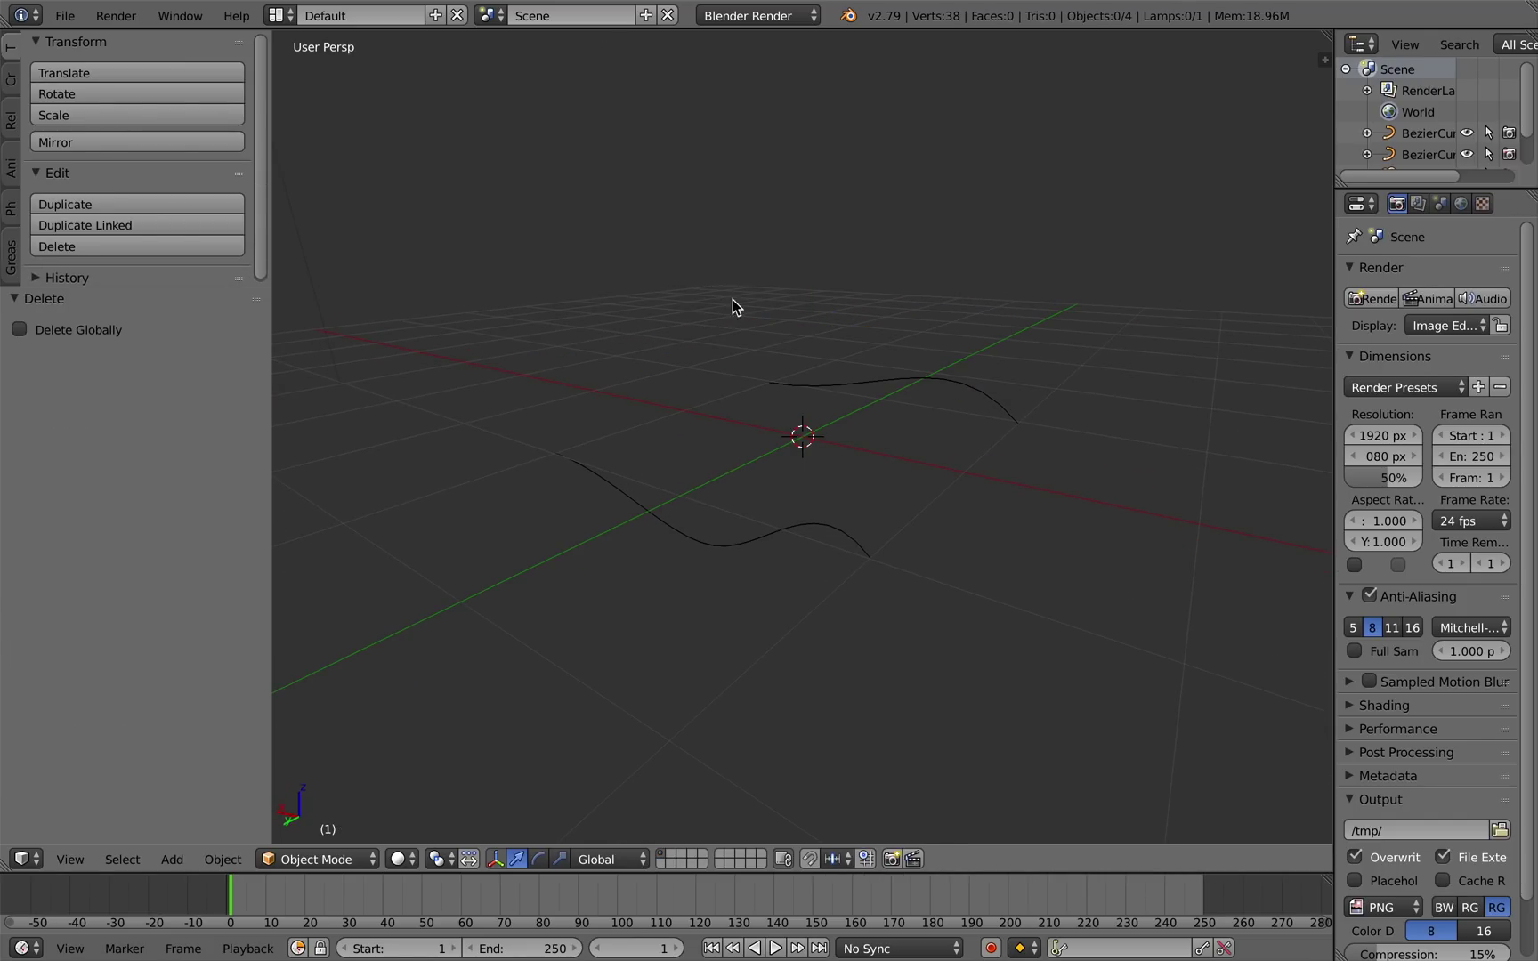
In Edit Mode, raise the end point's handle on the subdivided Bezier curve 0.391 along Z.
{"action": "left_click", "coordinate": [799, 530]}
{"action": "key", "text": "Tab"}
{"action": "right_click", "coordinate": [713, 544]}
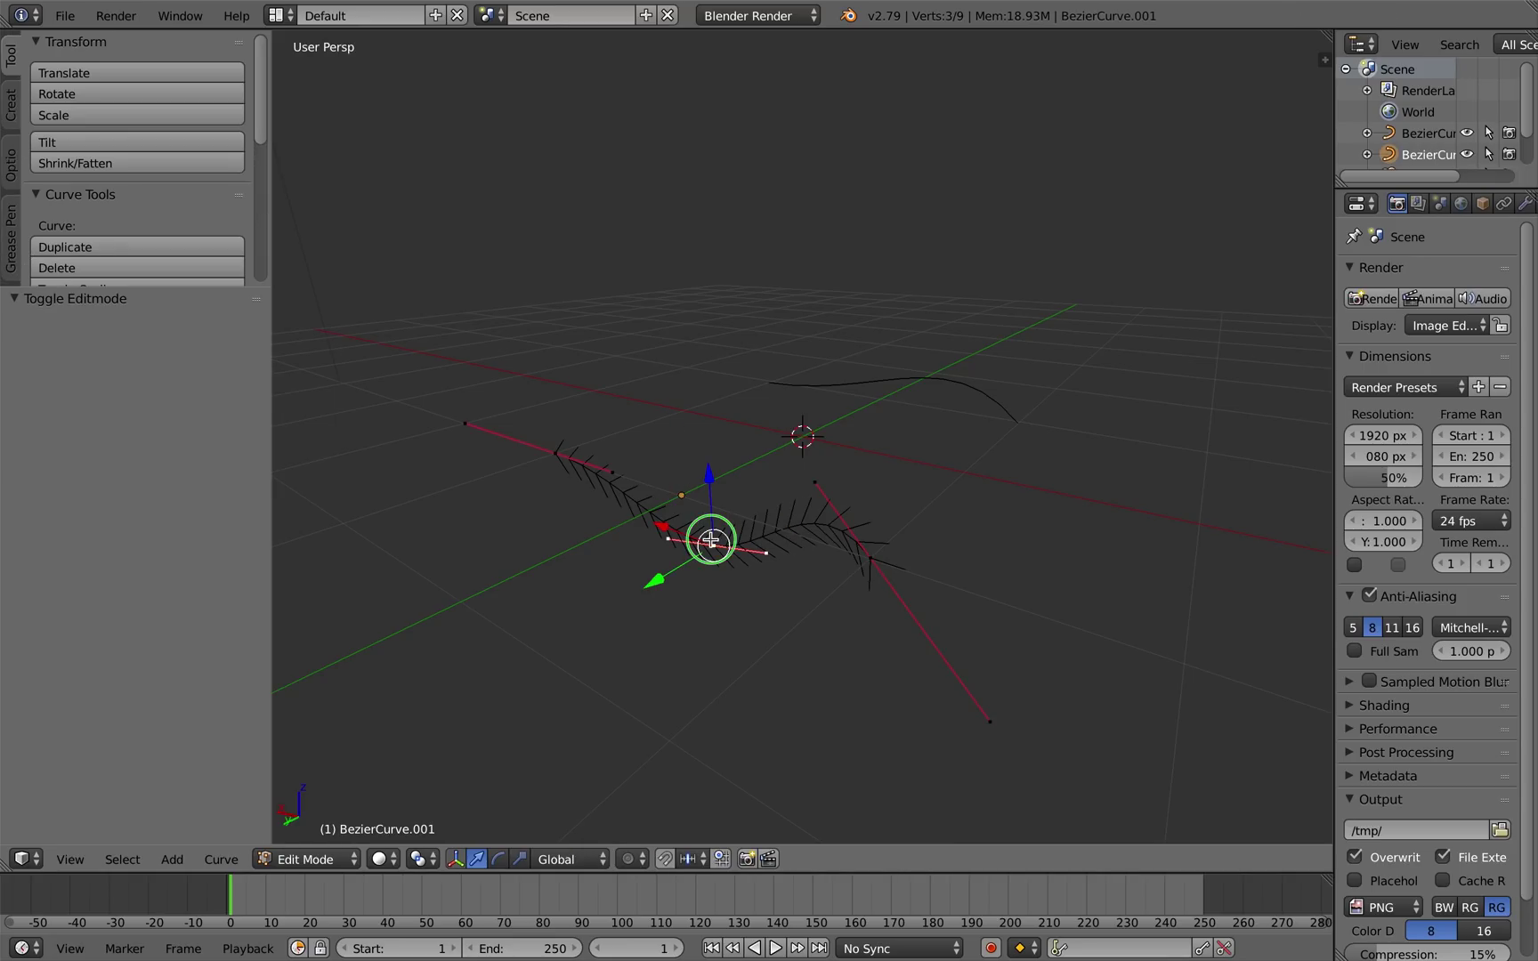
{"action": "right_click", "coordinate": [613, 472]}
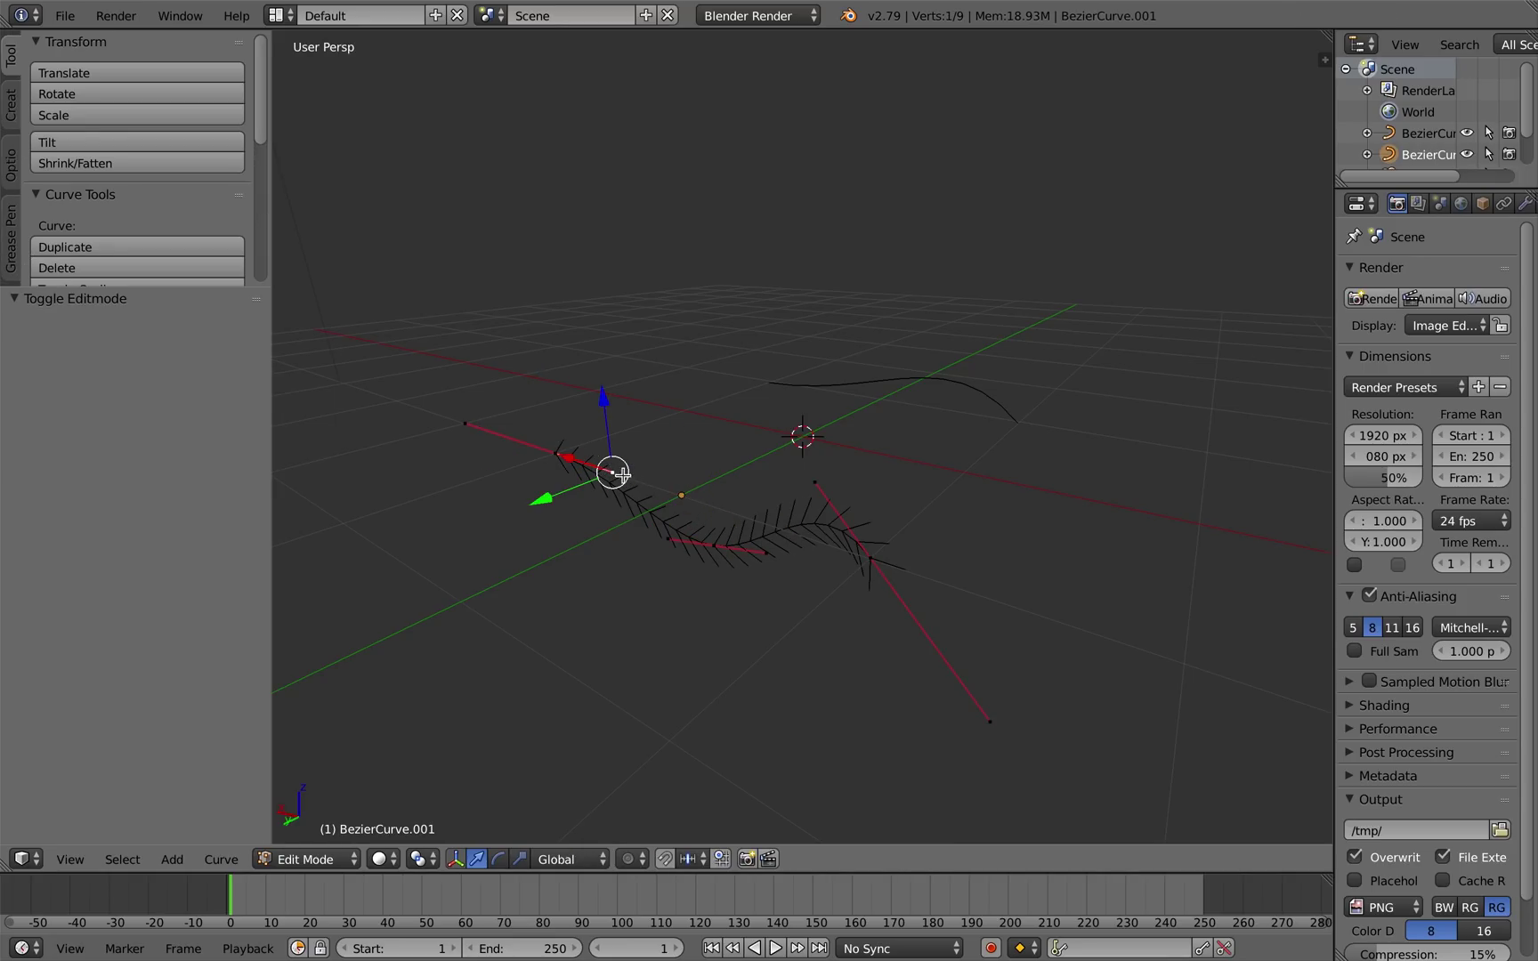
{"action": "left_click_drag", "start_coordinate": [609, 418], "coordinate": [588, 339]}
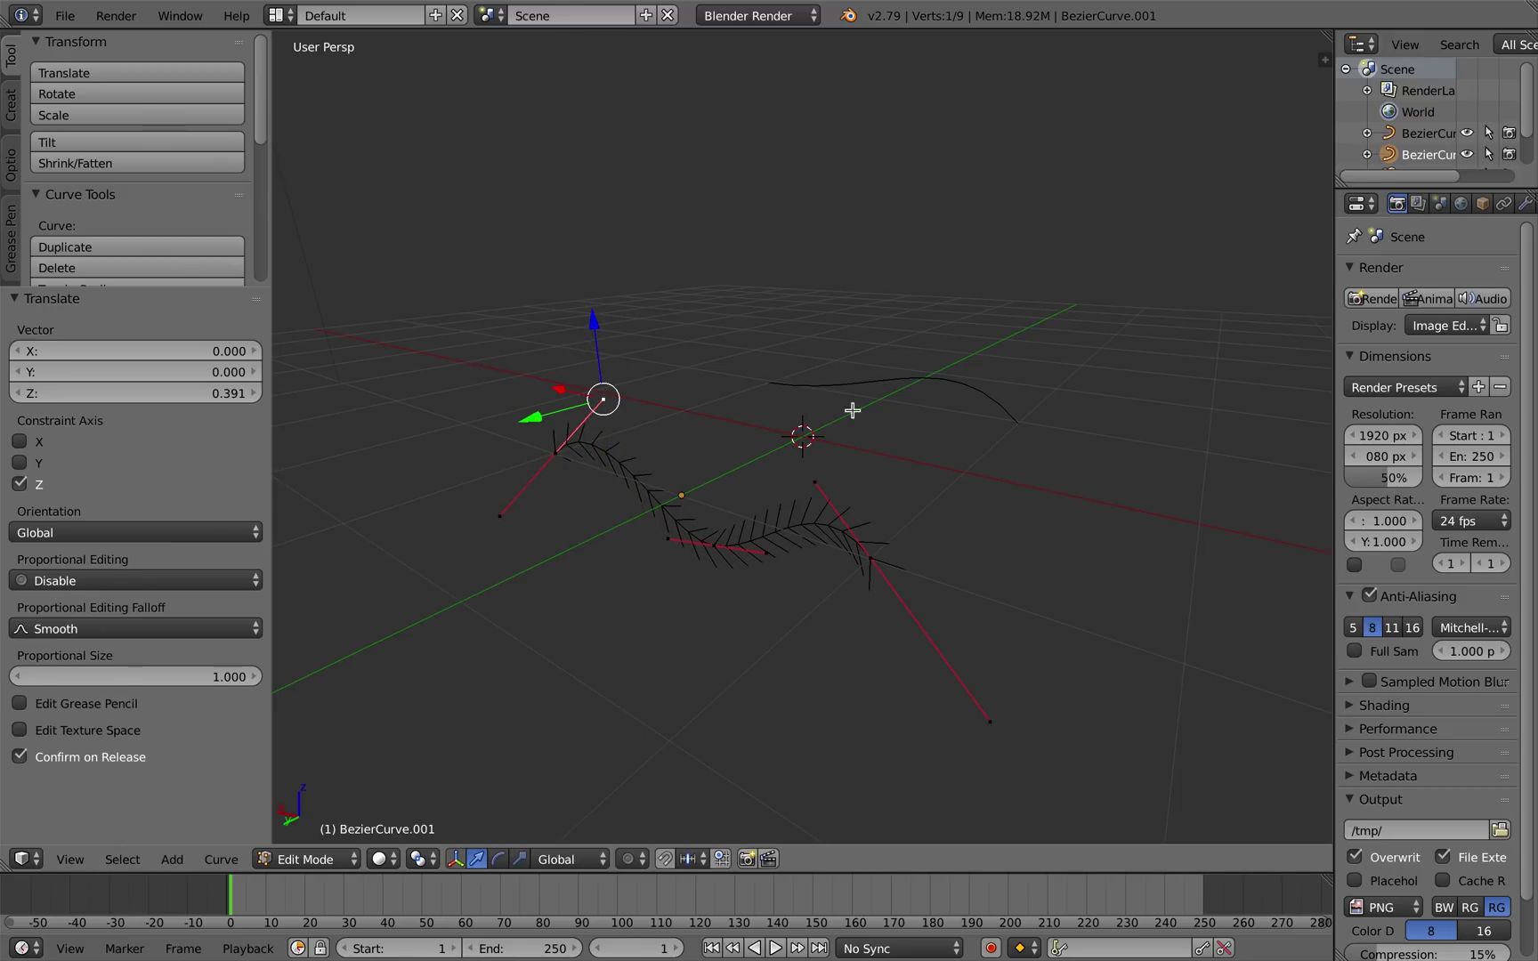
{"action": "key", "text": "Tab"}
In Edit Mode, lower the end point's upper handle on the other Bezier curve along Z and return to Object Mode.
{"action": "right_click", "coordinate": [945, 384]}
{"action": "key", "text": "Tab"}
{"action": "right_click", "coordinate": [946, 338]}
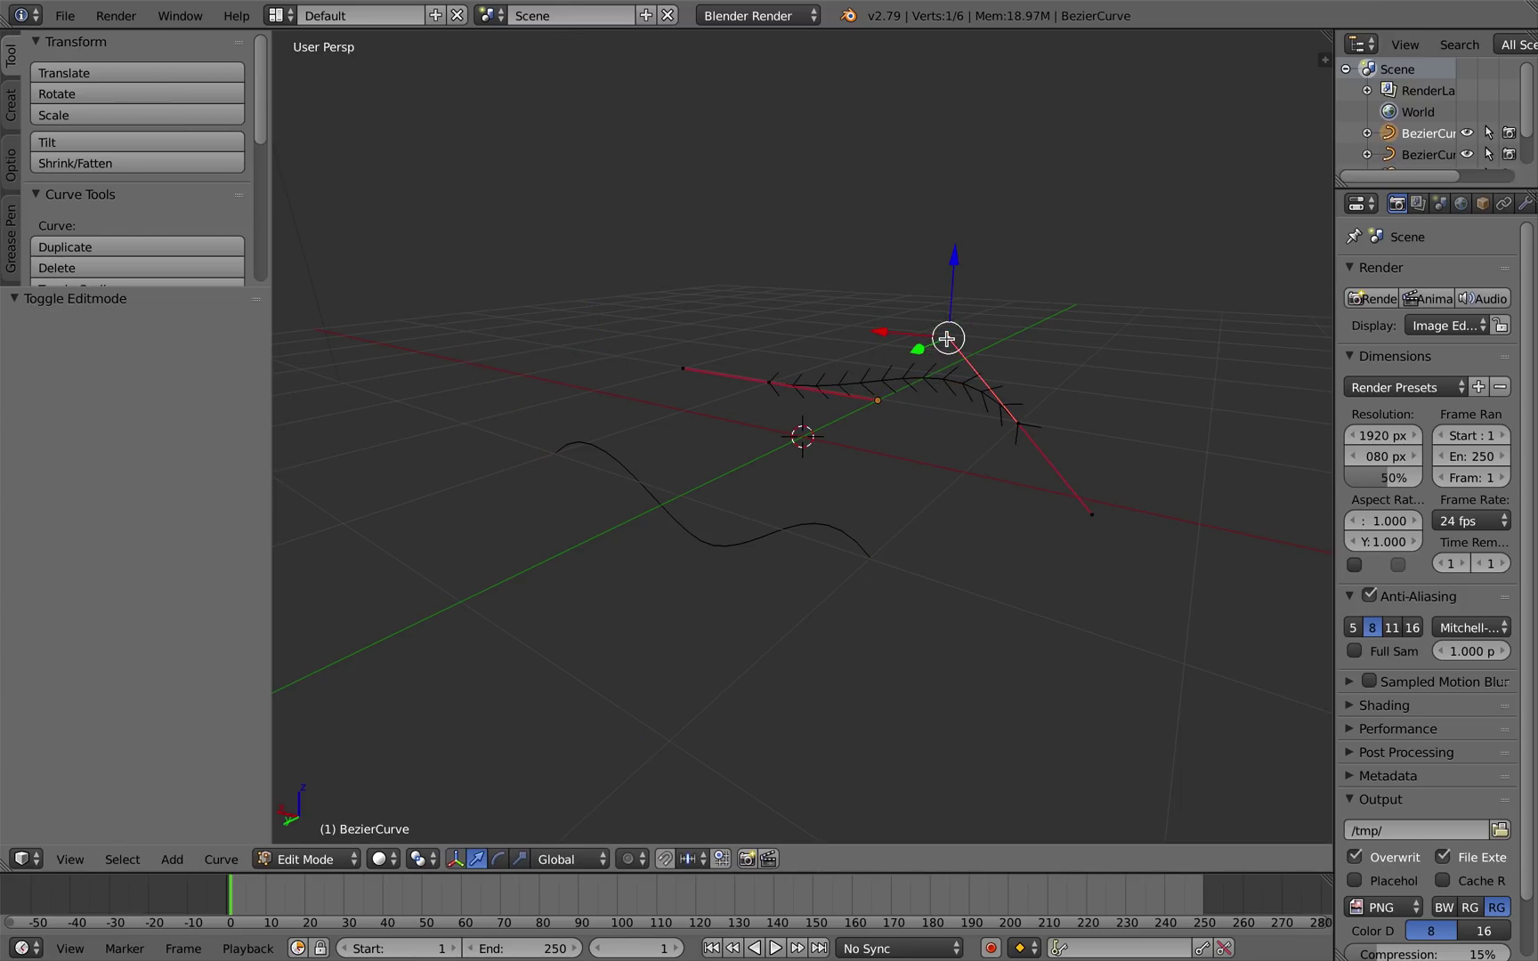
{"action": "left_click_drag", "start_coordinate": [951, 285], "coordinate": [943, 432]}
{"action": "key", "text": "Tab"}
Select both reshaped Bezier curves and generate a new surface from them with Curves To Mesh.
{"action": "middle_click_drag", "start_coordinate": [1069, 500], "coordinate": [990, 504]}
{"action": "right_click", "coordinate": [647, 460], "text": "shift"}
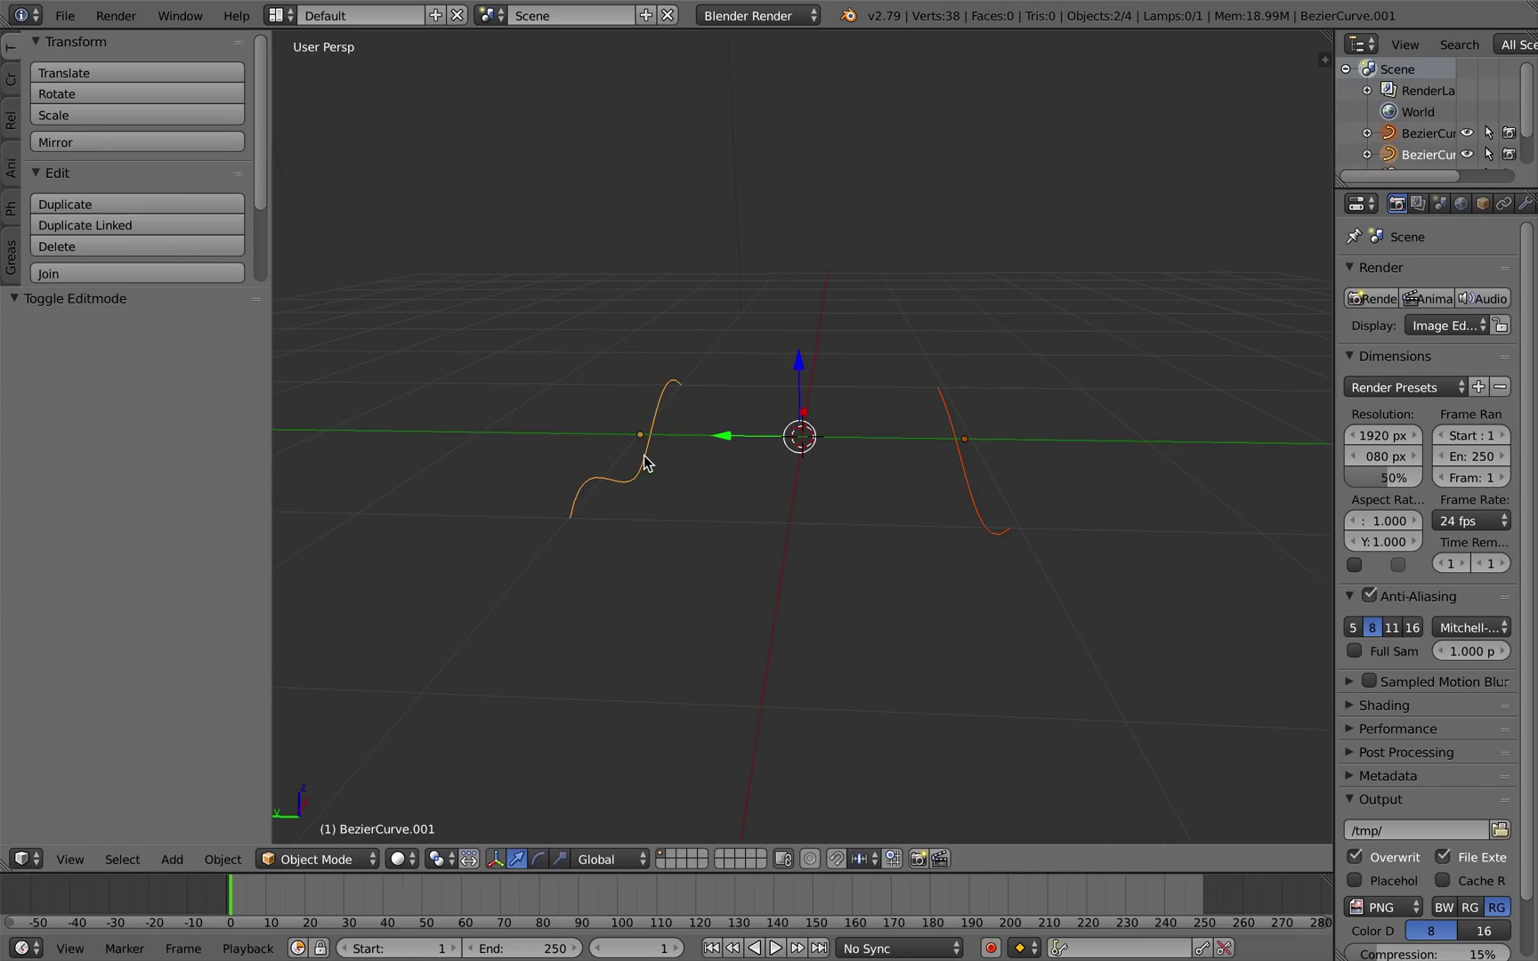
{"action": "key", "text": "space"}
{"action": "left_click", "coordinate": [1021, 548]}
{"action": "middle_click_drag", "start_coordinate": [1146, 576], "coordinate": [1171, 599]}
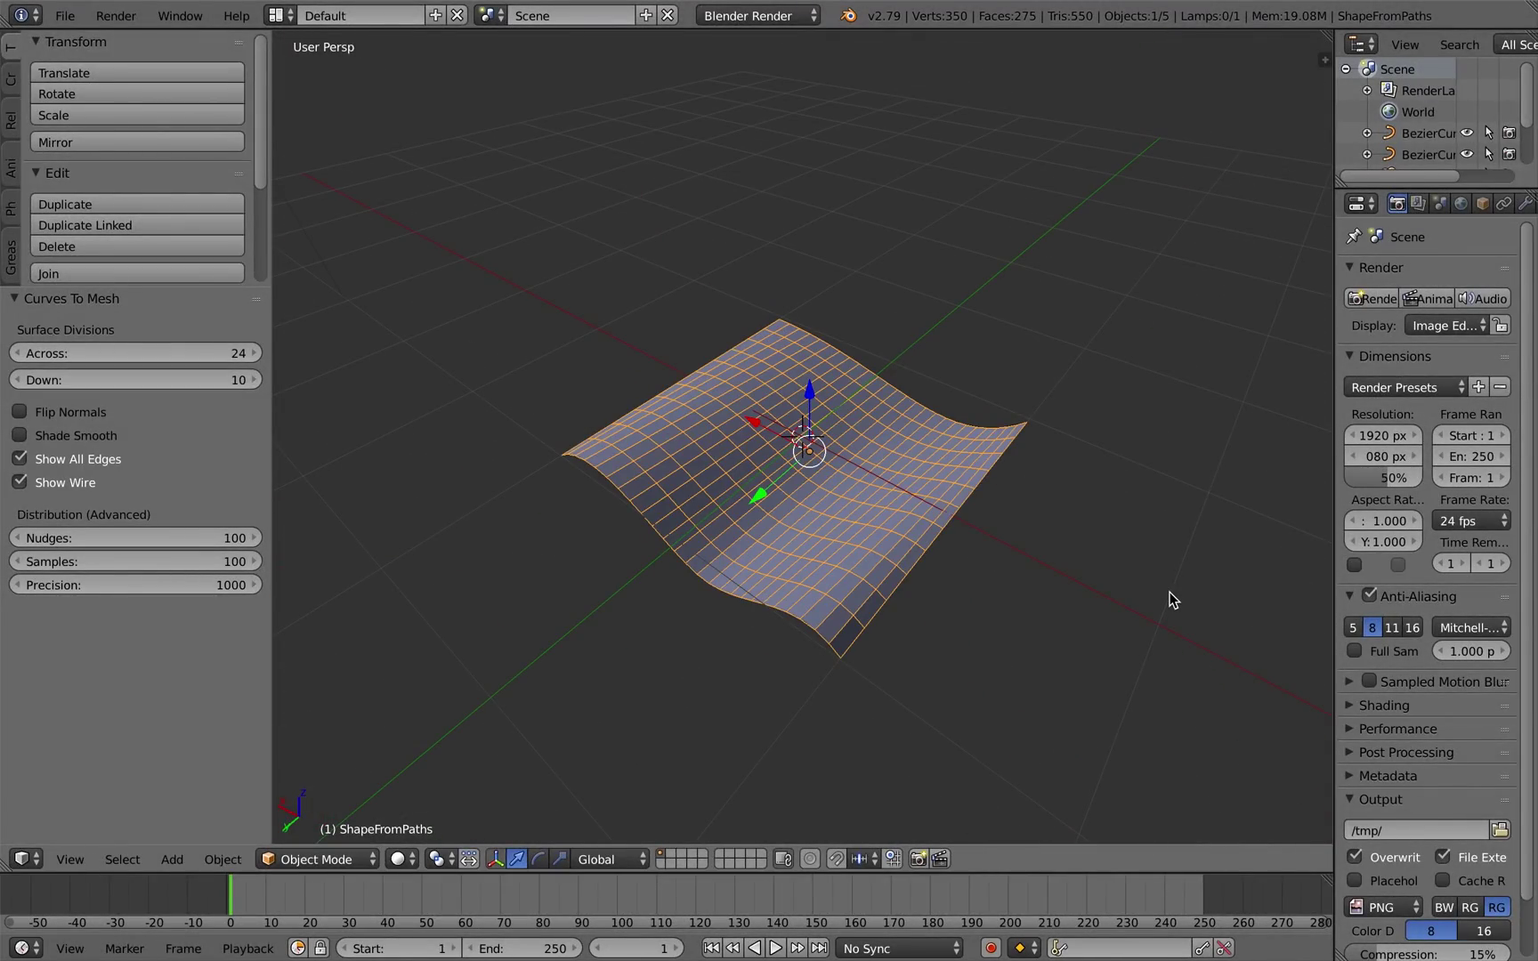
Enable Flip Normals for the generated surface and try Shade Smooth on and off.
{"action": "left_click", "coordinate": [96, 414]}
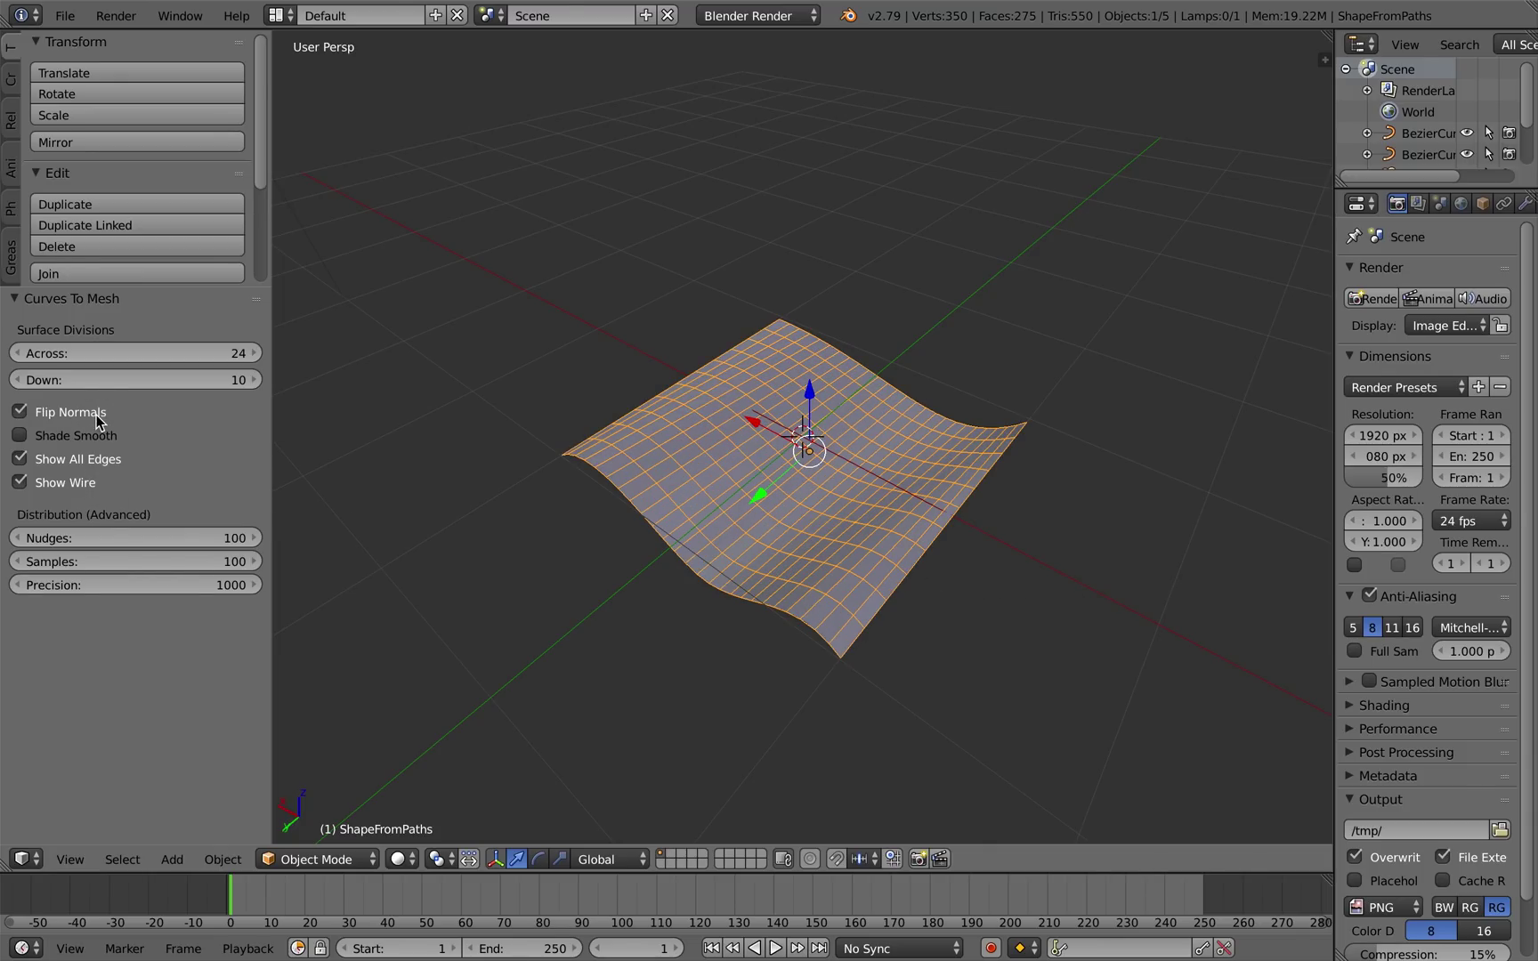
{"action": "middle_click_drag", "start_coordinate": [613, 500], "coordinate": [973, 536]}
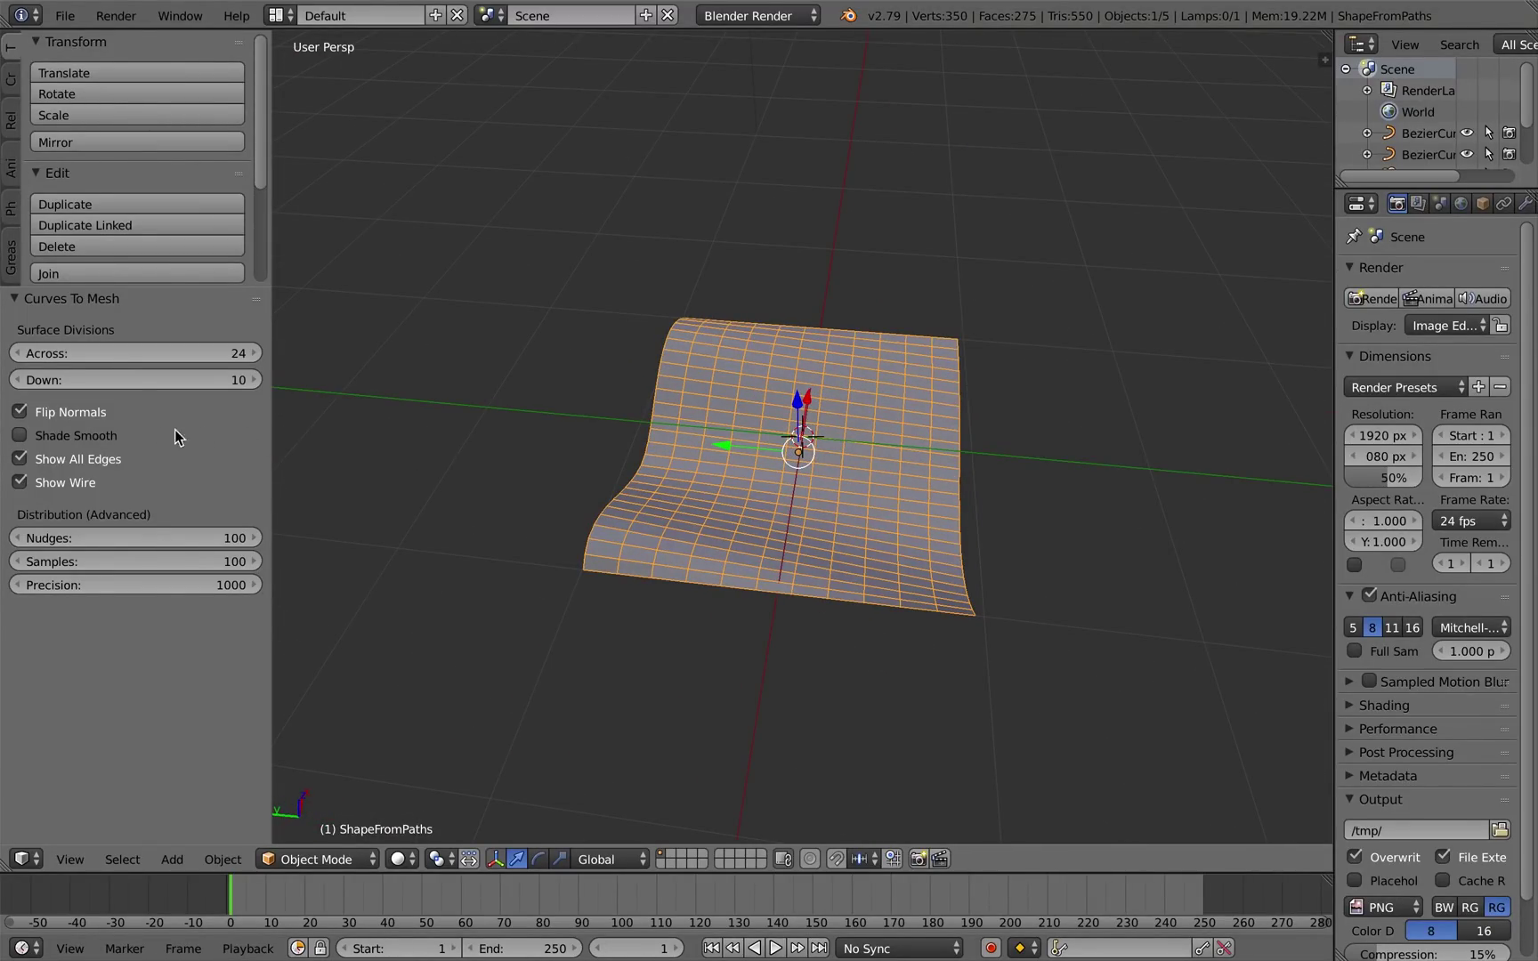
{"action": "left_click", "coordinate": [78, 437]}
{"action": "left_click", "coordinate": [76, 437]}
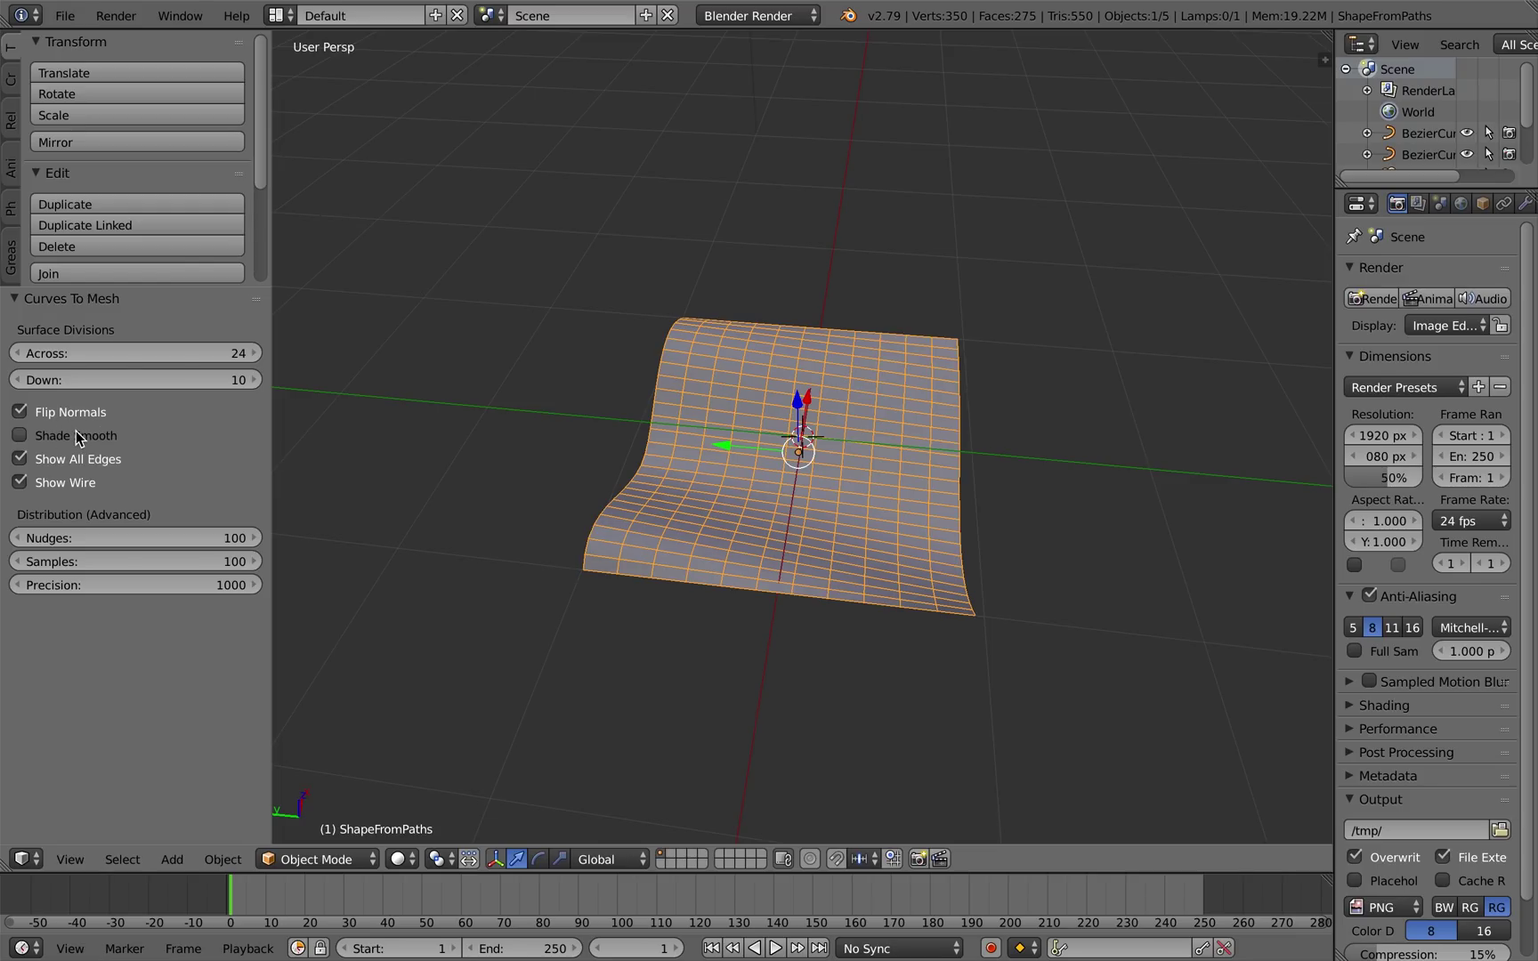
Turn off Show Wire and enable Shade Smooth for the generated surface.
{"action": "left_click", "coordinate": [70, 485]}
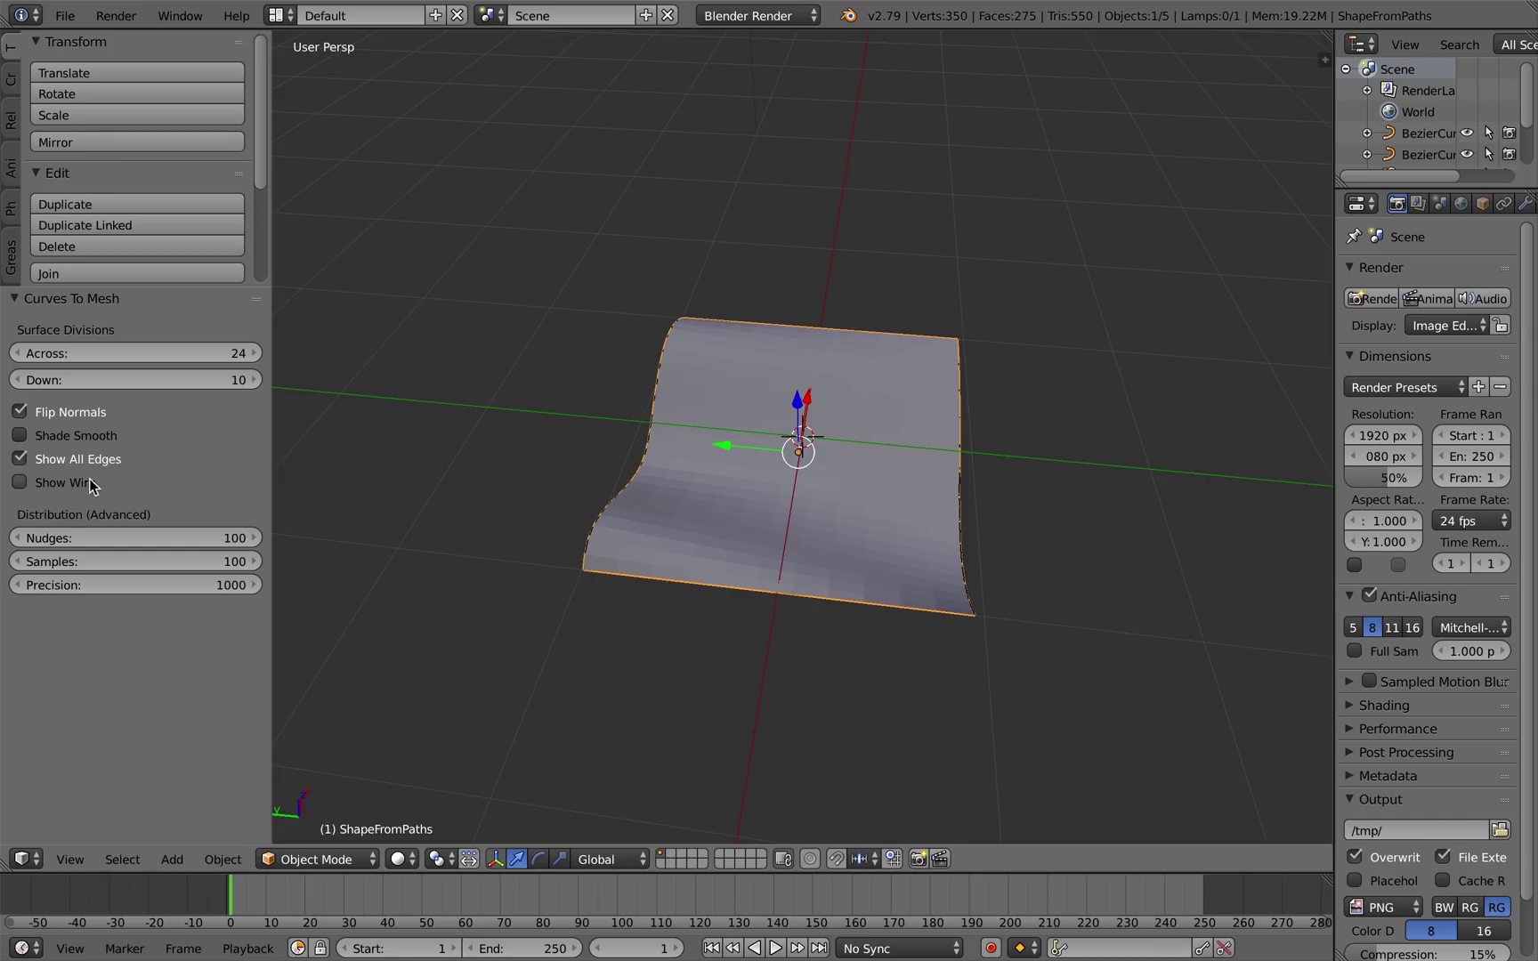
{"action": "middle_click_drag", "start_coordinate": [776, 469], "coordinate": [702, 477]}
{"action": "scroll", "coordinate": [729, 478], "scroll_direction": "up", "scroll_amount": 2}
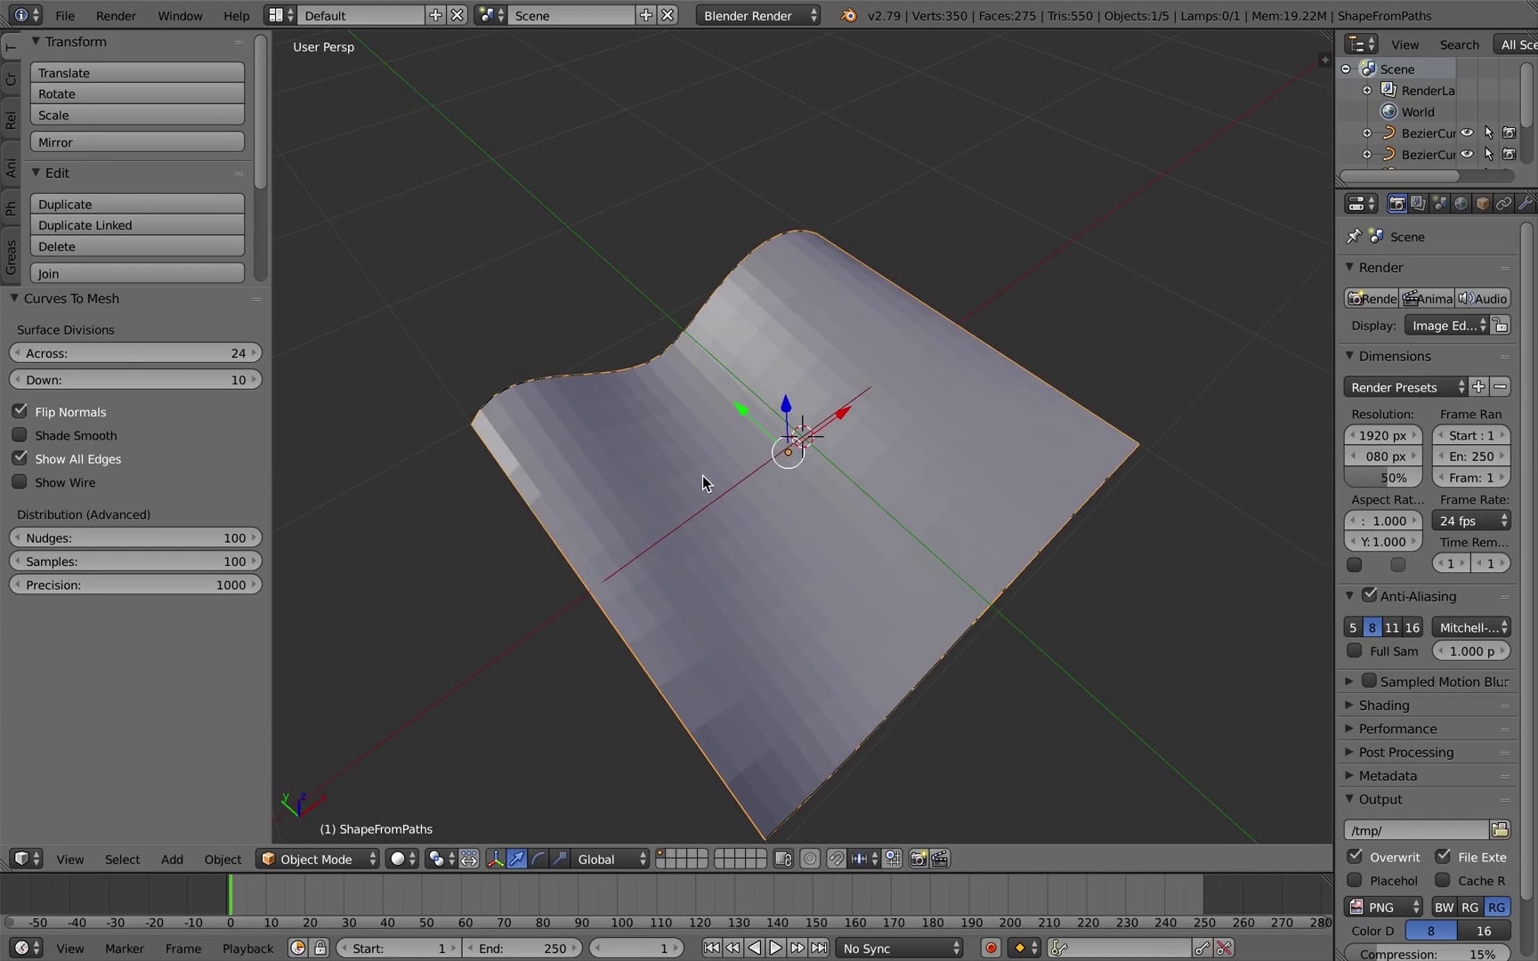
{"action": "scroll", "coordinate": [702, 481], "scroll_direction": "up", "scroll_amount": 1}
{"action": "left_click", "coordinate": [104, 439]}
{"action": "mouse_move", "coordinate": [389, 449]}
{"action": "middle_mouse_down"}
{"action": "mouse_move", "coordinate": [647, 429]}
{"action": "mouse_move", "coordinate": [639, 405]}
{"action": "mouse_move", "coordinate": [584, 422]}
{"action": "mouse_move", "coordinate": [721, 433]}
{"action": "mouse_move", "coordinate": [677, 473]}
{"action": "middle_mouse_up"}
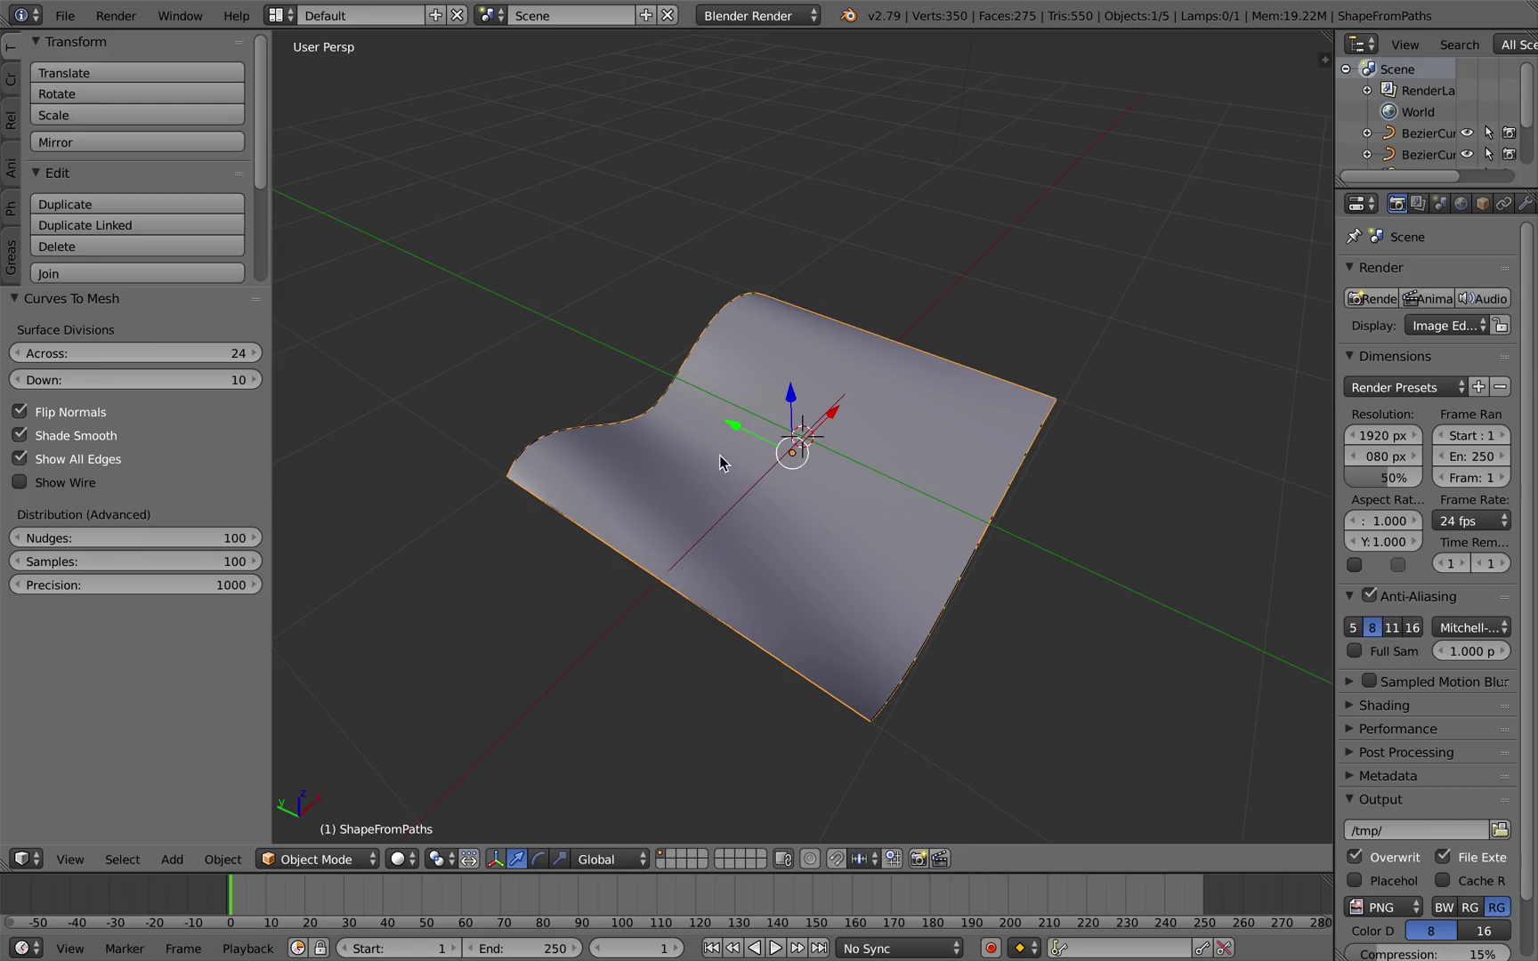
Delete the mesh and its source curves, and add a Bezier circle.
{"action": "key", "text": "x"}
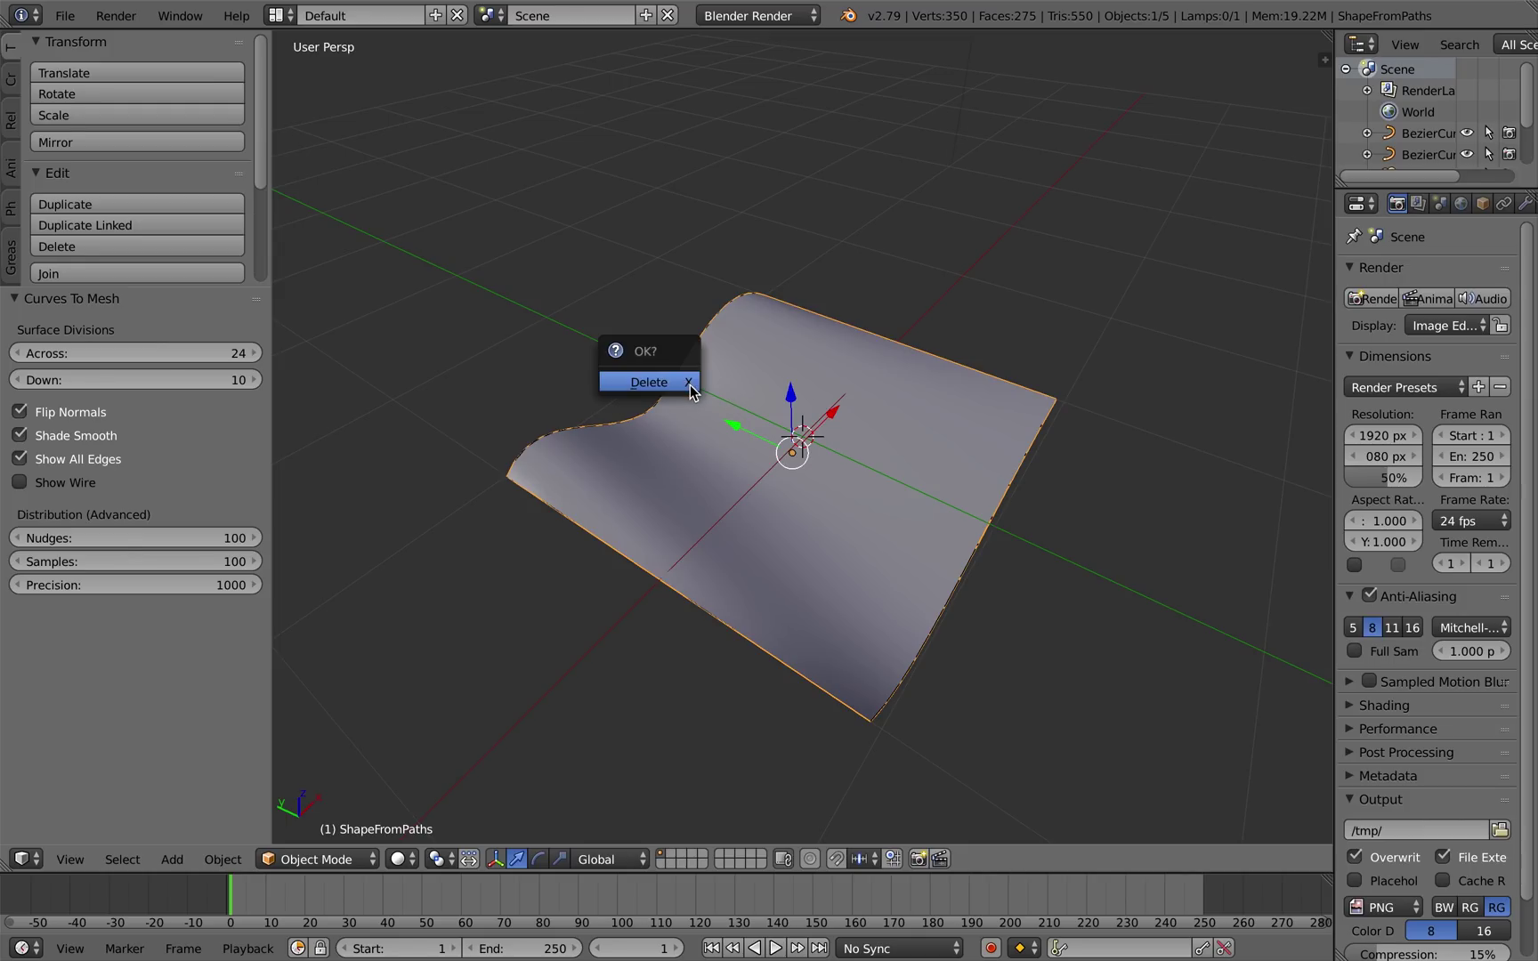
{"action": "left_click", "coordinate": [669, 384]}
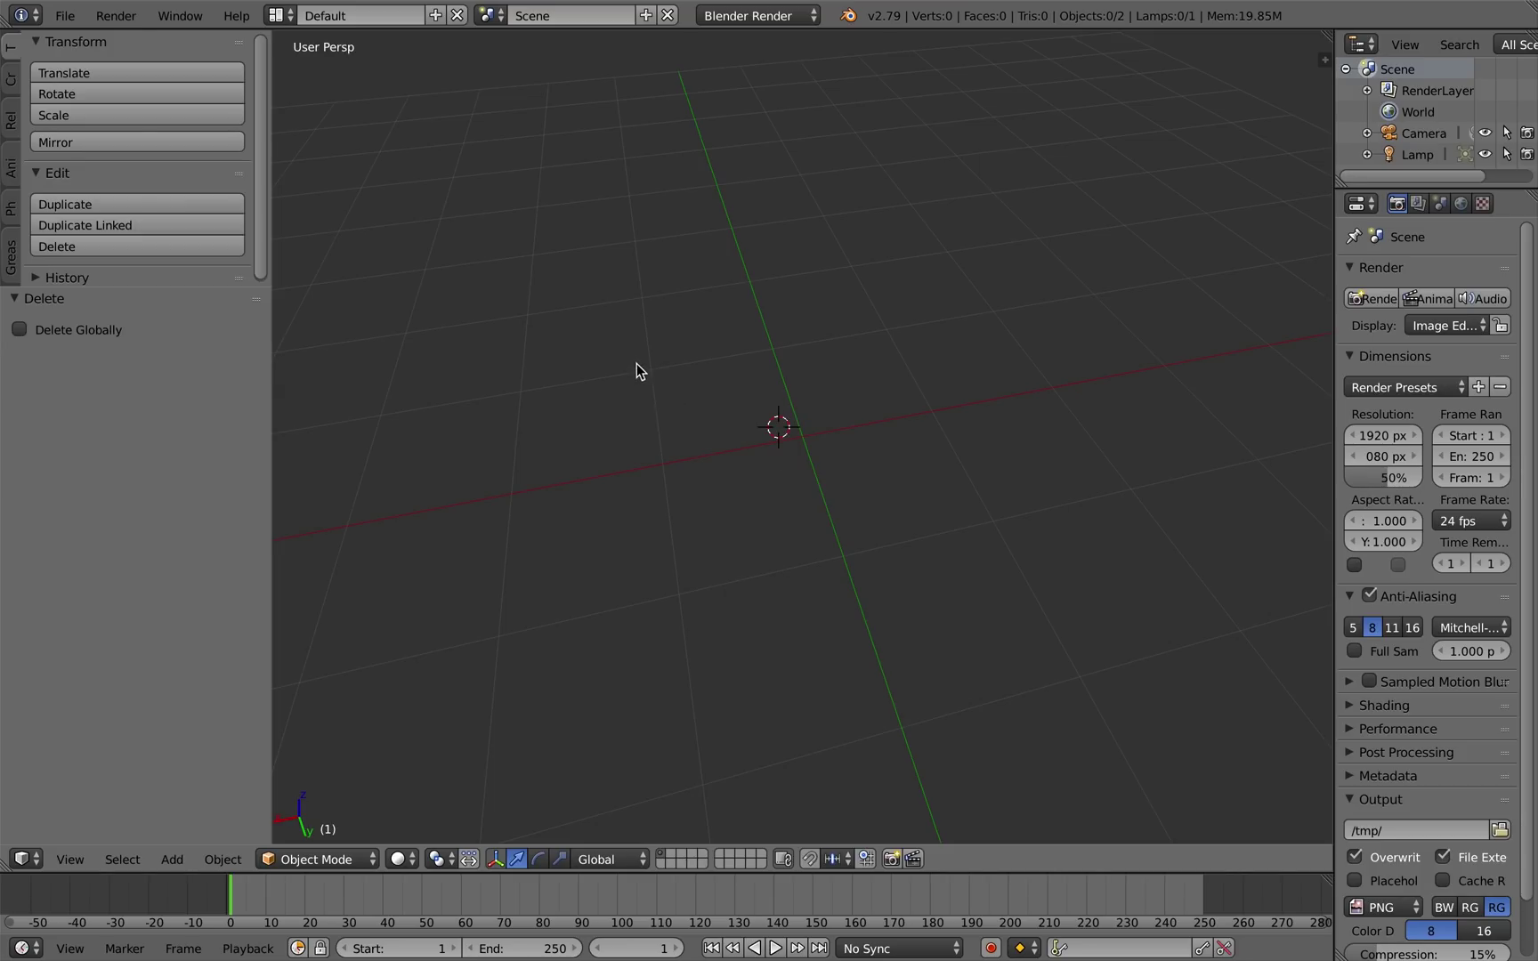
{"action": "key", "text": "shift+a"}
{"action": "mouse_move", "coordinate": [623, 338]}
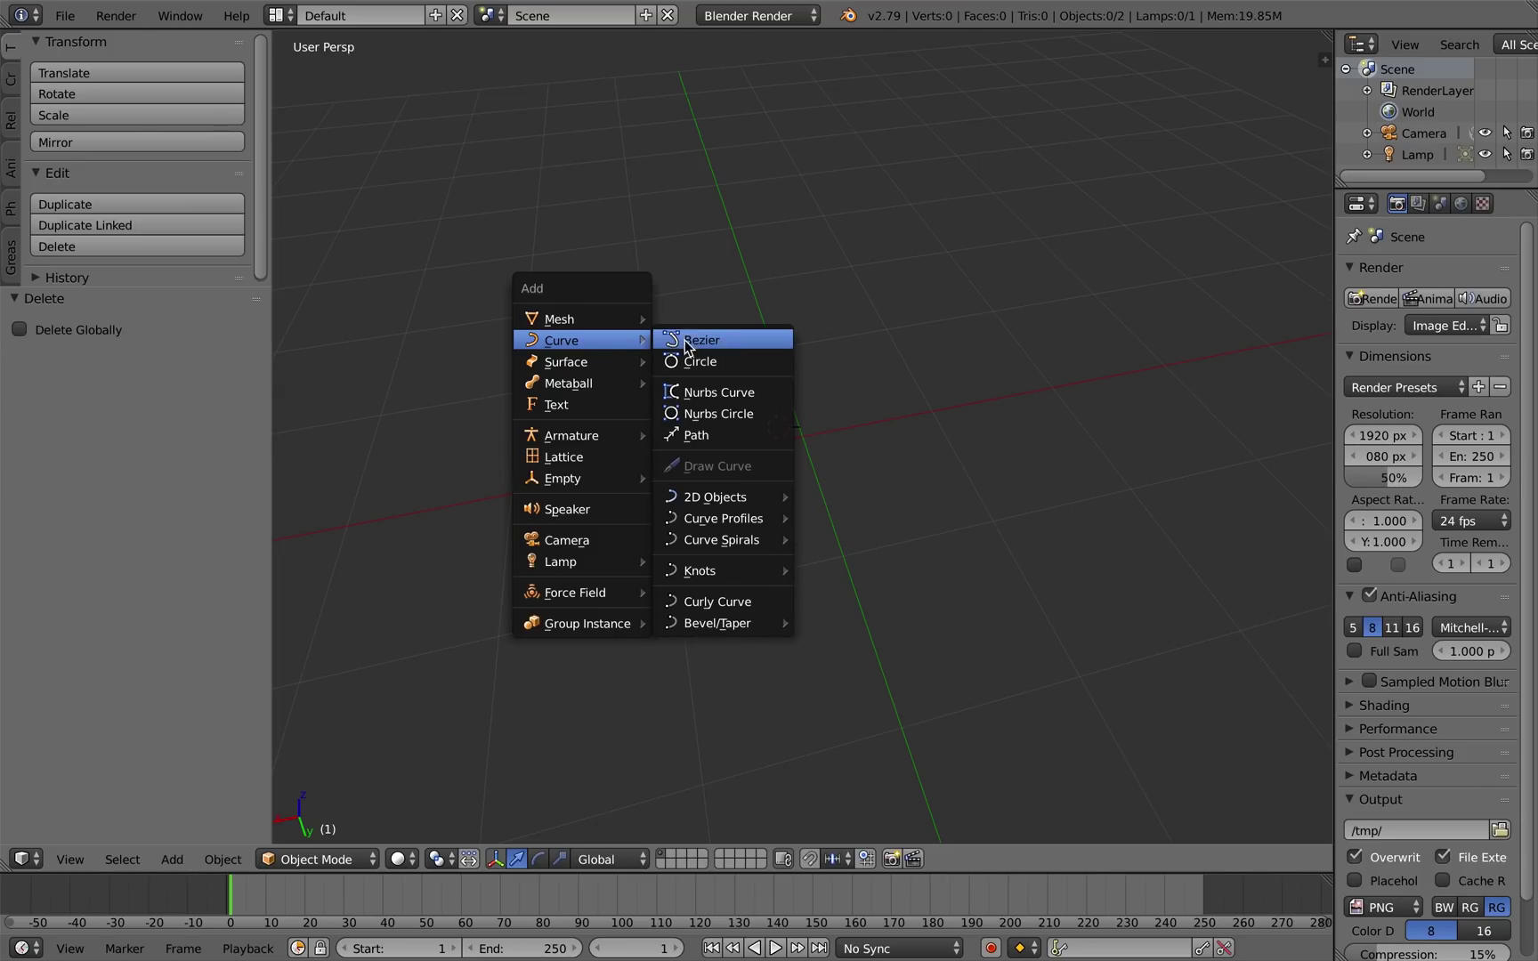
{"action": "left_click", "coordinate": [729, 356]}
{"action": "middle_click_drag", "start_coordinate": [732, 356], "coordinate": [909, 429]}
In Edit Mode, move one control point of the Bezier circle -0.897 along Y to stretch it, and return to Object Mode.
{"action": "key", "text": "Tab"}
{"action": "mouse_move", "coordinate": [820, 448]}
{"action": "middle_mouse_down"}
{"action": "mouse_move", "coordinate": [803, 443]}
{"action": "mouse_move", "coordinate": [834, 454]}
{"action": "middle_mouse_up"}
{"action": "right_click", "coordinate": [813, 334]}
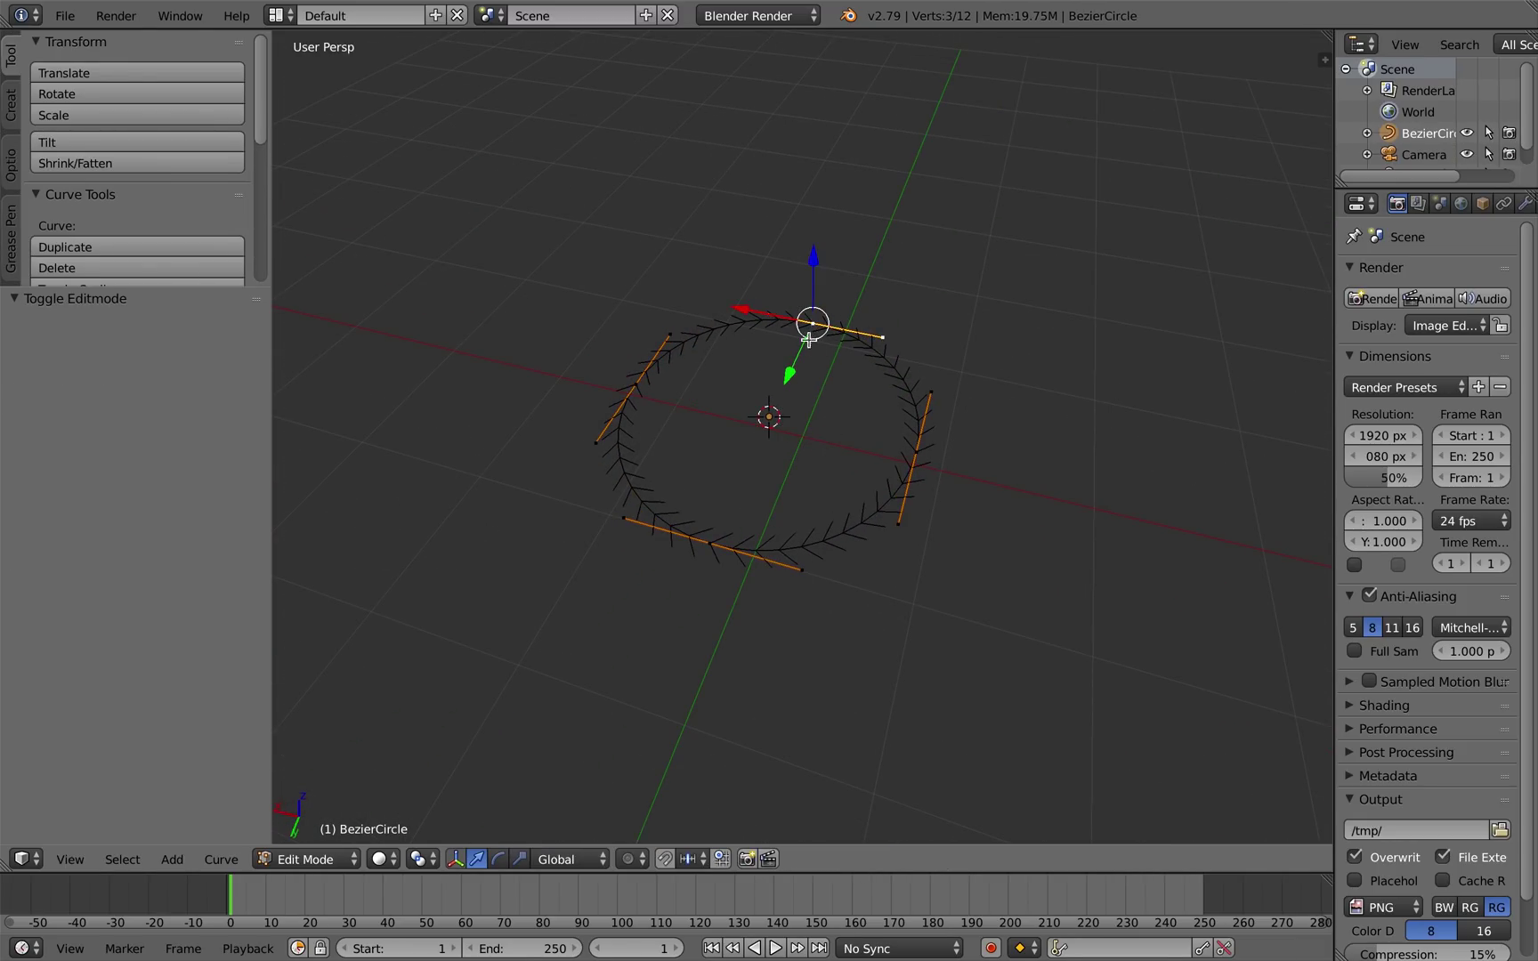
{"action": "left_click_drag", "start_coordinate": [790, 374], "coordinate": [815, 309]}
{"action": "key", "text": "r"}
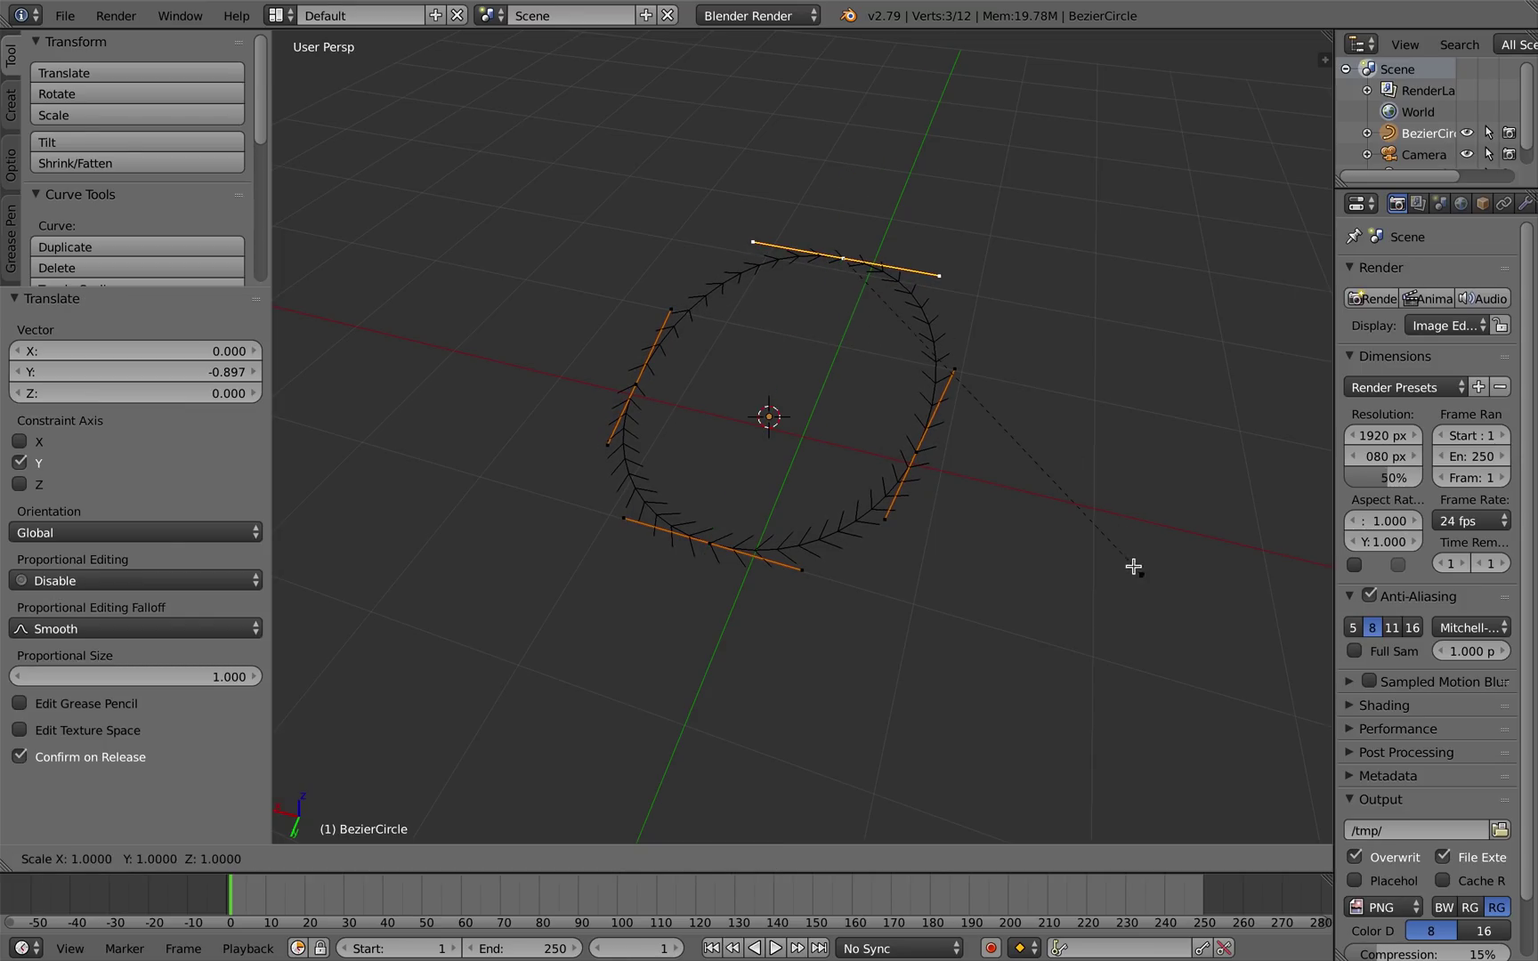
{"action": "right_click", "coordinate": [1061, 487]}
{"action": "middle_click_drag", "start_coordinate": [804, 515], "coordinate": [660, 395]}
{"action": "key", "text": "Tab"}
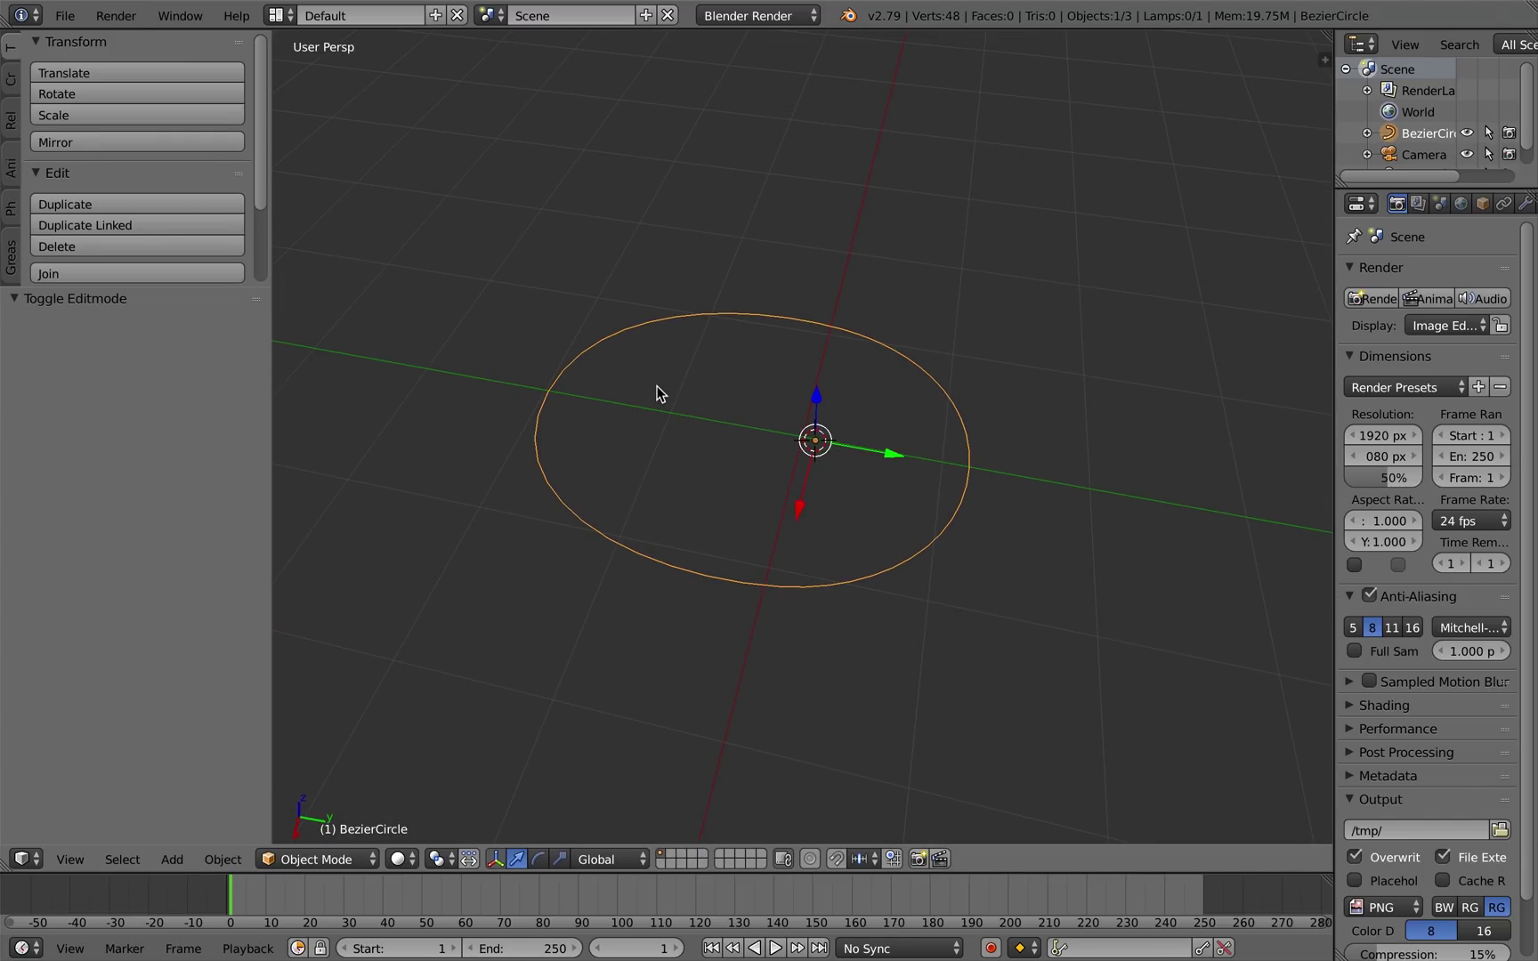
Run Curves To Mesh on the stretched Bezier circle and set its Across divisions to 18.
{"action": "key", "text": "space"}
{"action": "left_click", "coordinate": [809, 429]}
{"action": "middle_click_drag", "start_coordinate": [872, 467], "coordinate": [854, 534]}
{"action": "mouse_move", "coordinate": [146, 353]}
{"action": "left_mouse_down"}
{"action": "mouse_move", "coordinate": [116, 353]}
{"action": "mouse_move", "coordinate": [142, 353]}
{"action": "left_mouse_up"}
{"action": "middle_click_drag", "start_coordinate": [537, 445], "coordinate": [554, 394]}
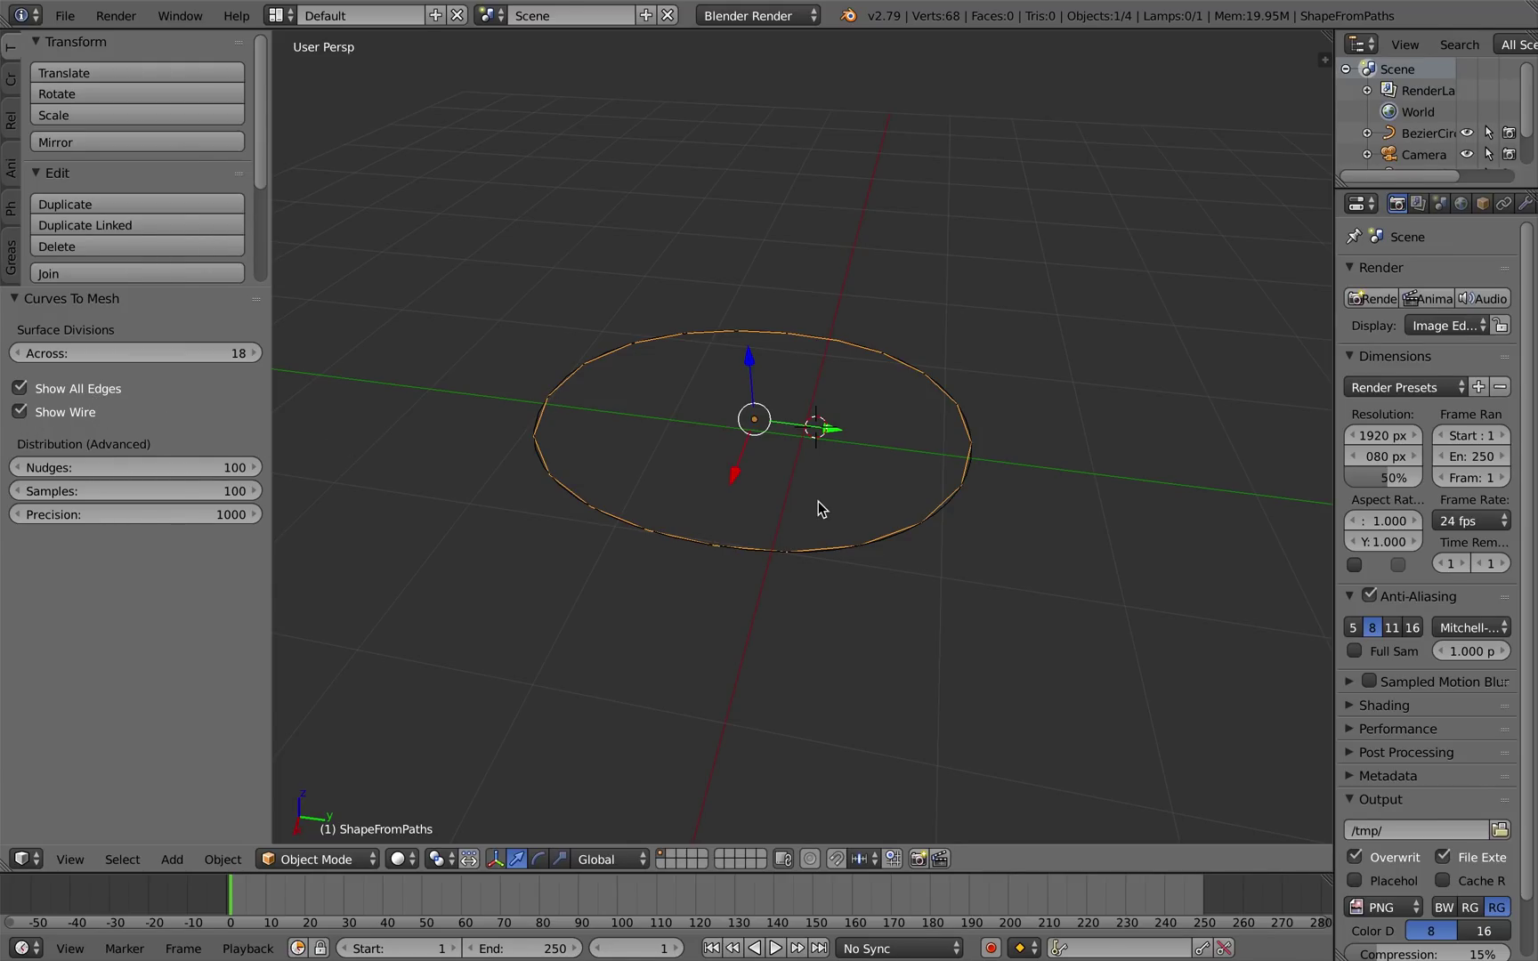
Inspect the generated ring's vertices in Edit Mode and delete the ring mesh.
{"action": "key", "text": "Tab"}
{"action": "key", "text": "a"}
{"action": "middle_click_drag", "start_coordinate": [732, 462], "coordinate": [789, 440]}
{"action": "key", "text": "Tab"}
{"action": "key", "text": "x"}
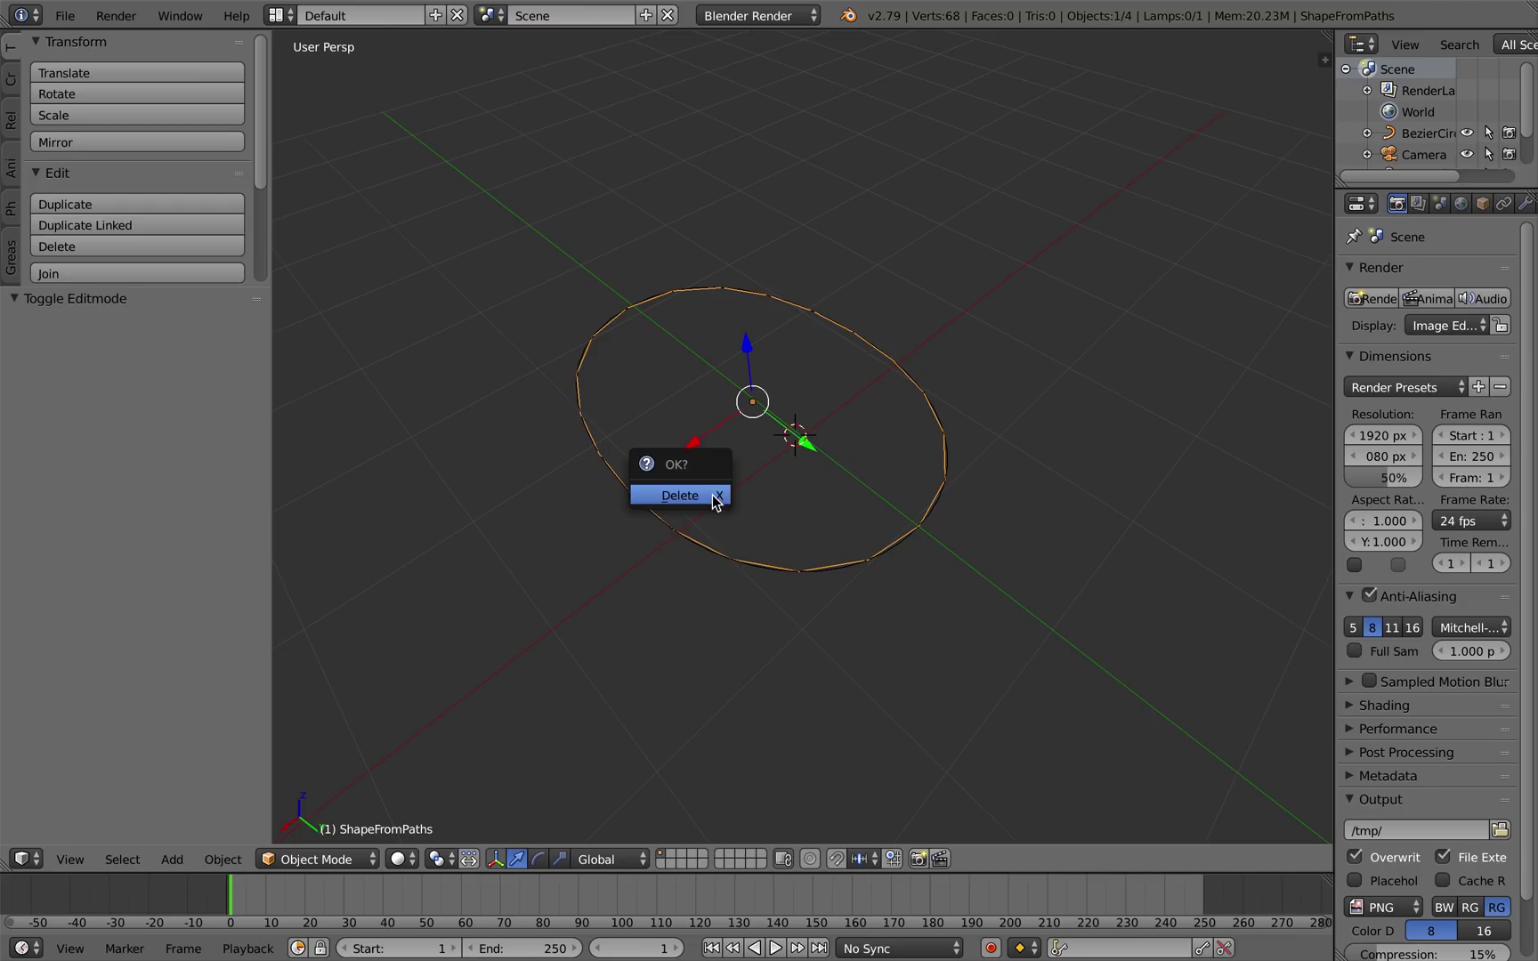
{"action": "left_click", "coordinate": [703, 497]}
Duplicate the Bezier circle and move the copy up along Z above the original.
{"action": "middle_click_drag", "start_coordinate": [705, 496], "coordinate": [896, 448]}
{"action": "right_click", "coordinate": [896, 447]}
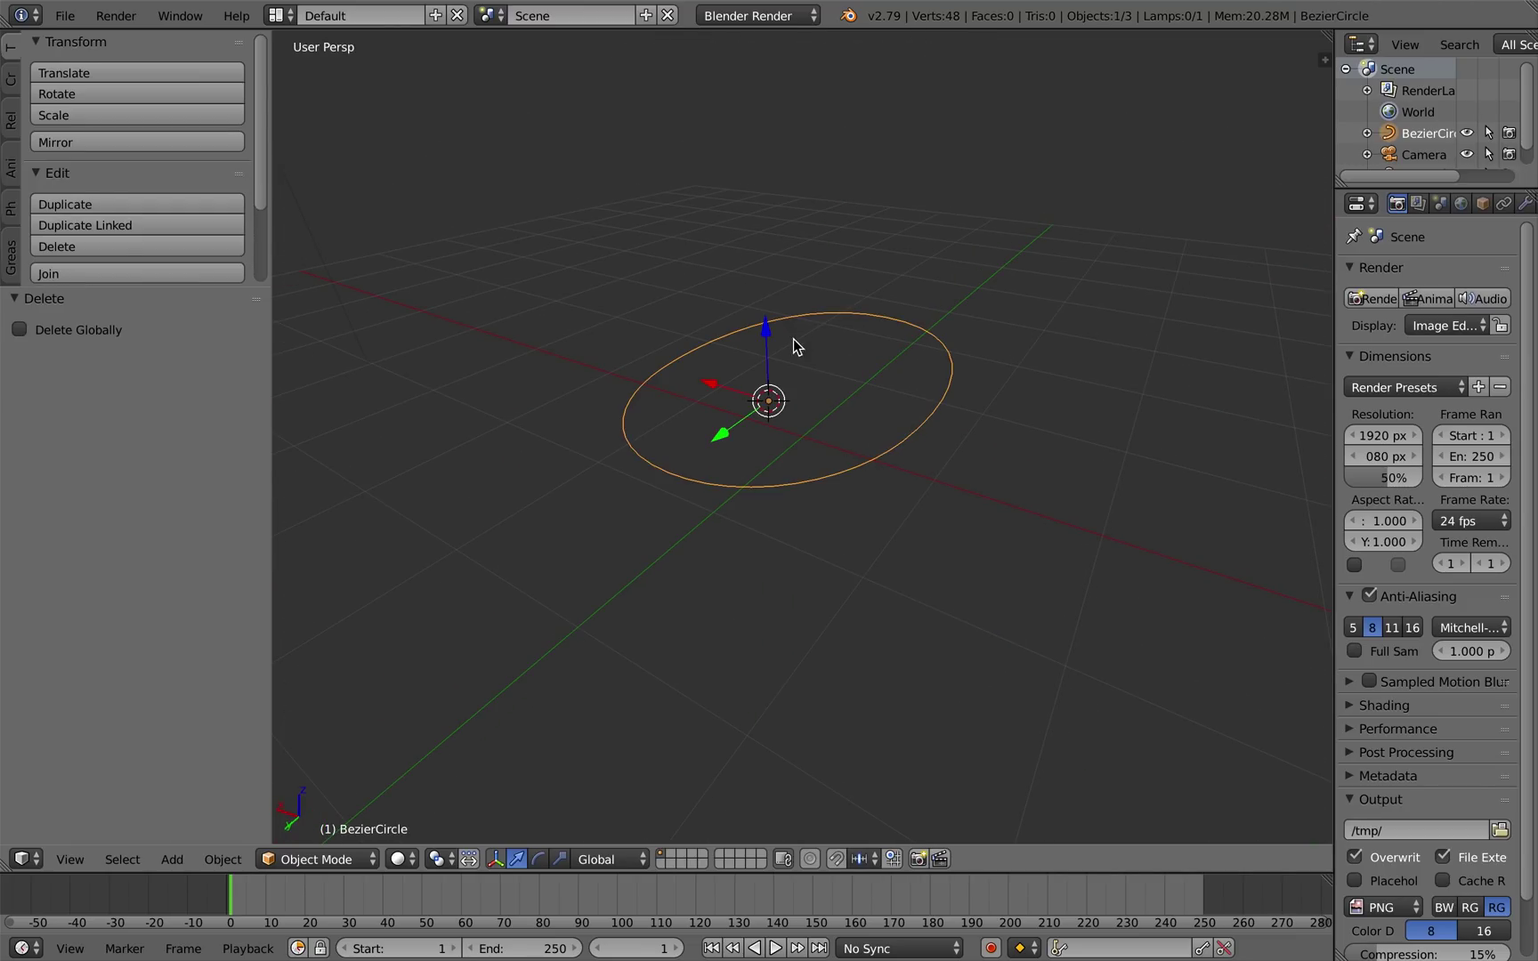
{"action": "key", "text": "shift+d"}
{"action": "right_click", "coordinate": [892, 419]}
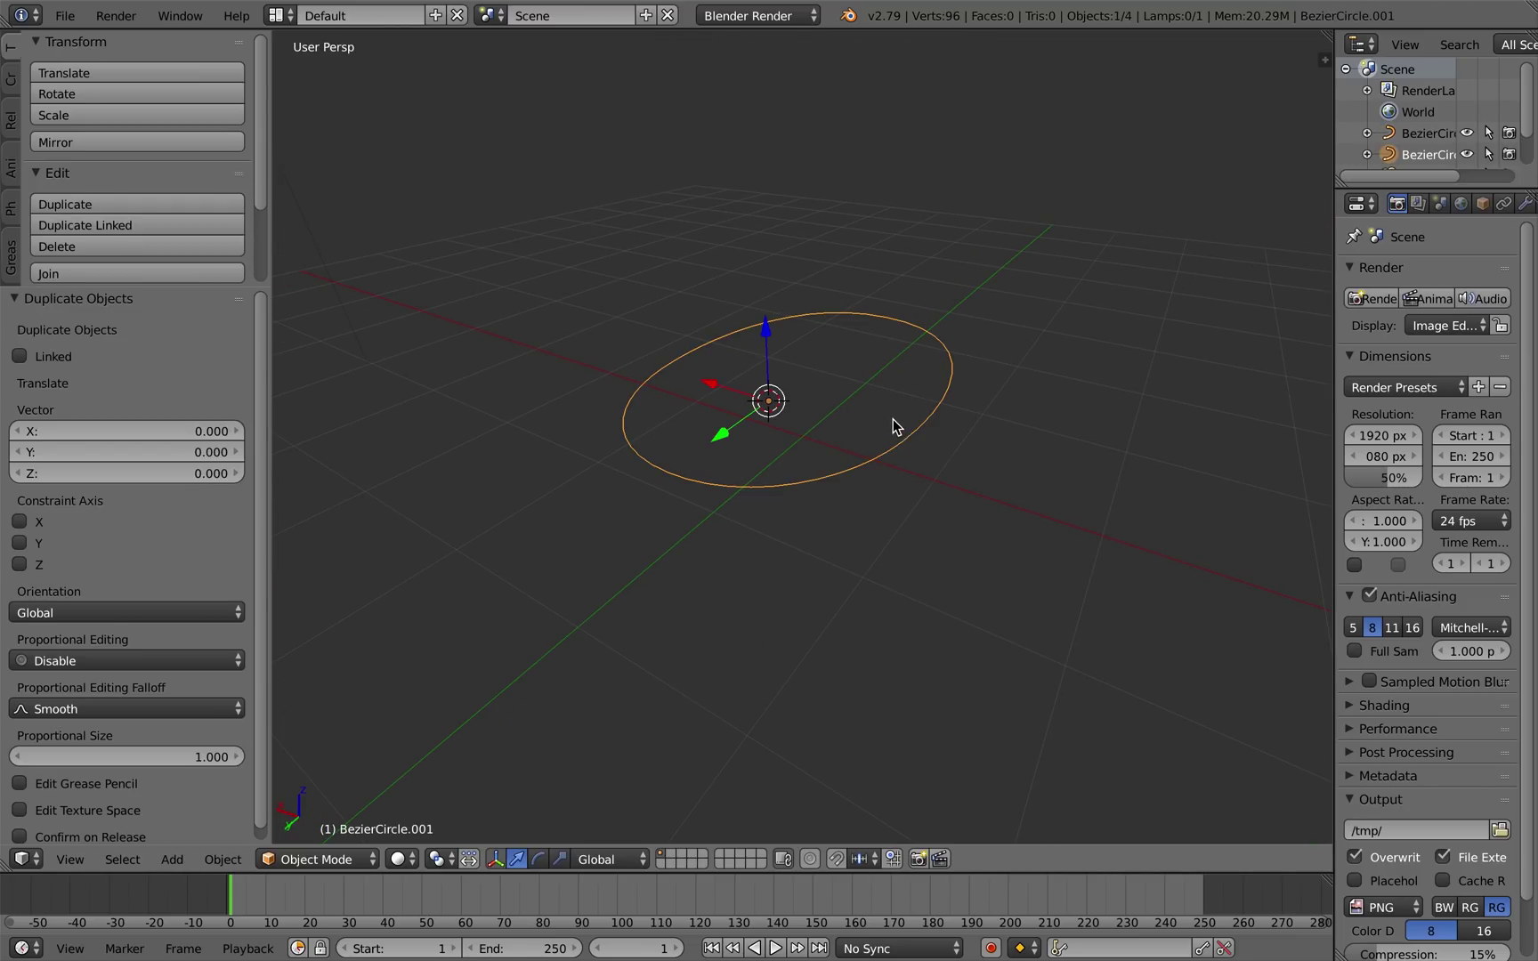
{"action": "key", "text": "g"}
{"action": "key", "text": "z"}
{"action": "left_click", "coordinate": [758, 229]}
In Edit Mode, move the stretched control point of the upper Bezier circle 1.077 along Y.
{"action": "middle_click_drag", "start_coordinate": [758, 229], "coordinate": [852, 257]}
{"action": "key", "text": "Tab"}
{"action": "left_click_drag", "start_coordinate": [953, 180], "coordinate": [827, 221]}
{"action": "middle_click_drag", "start_coordinate": [1021, 259], "coordinate": [916, 262]}
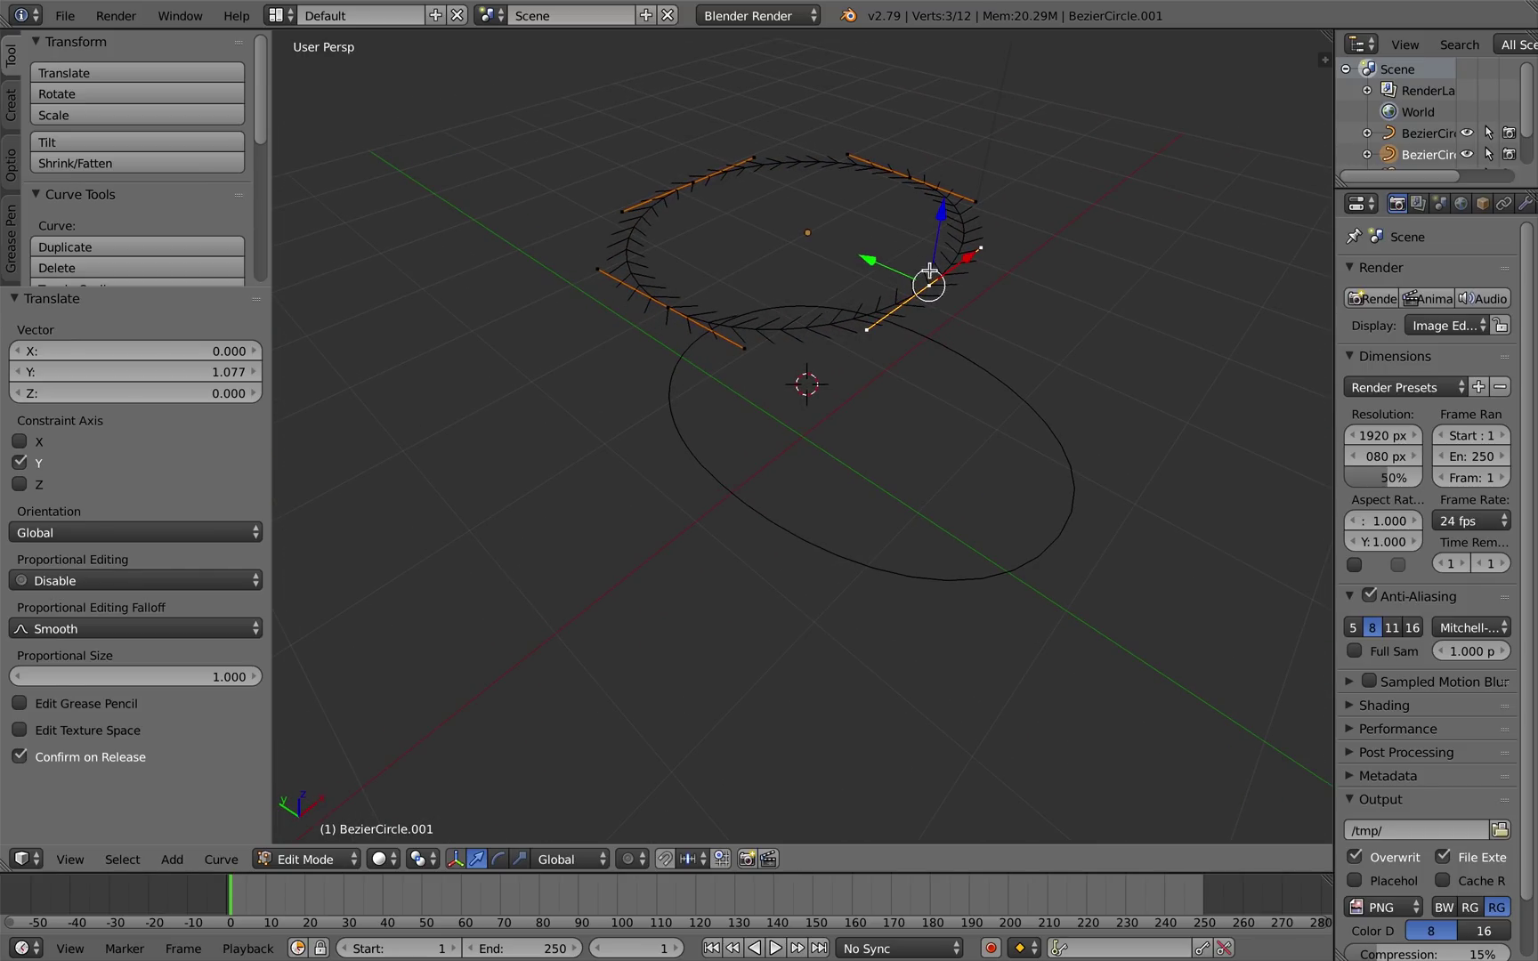
Select two neighbouring control points of the upper circle and subdivide the segment between them with one cut.
{"action": "right_click", "coordinate": [668, 307], "text": "shift"}
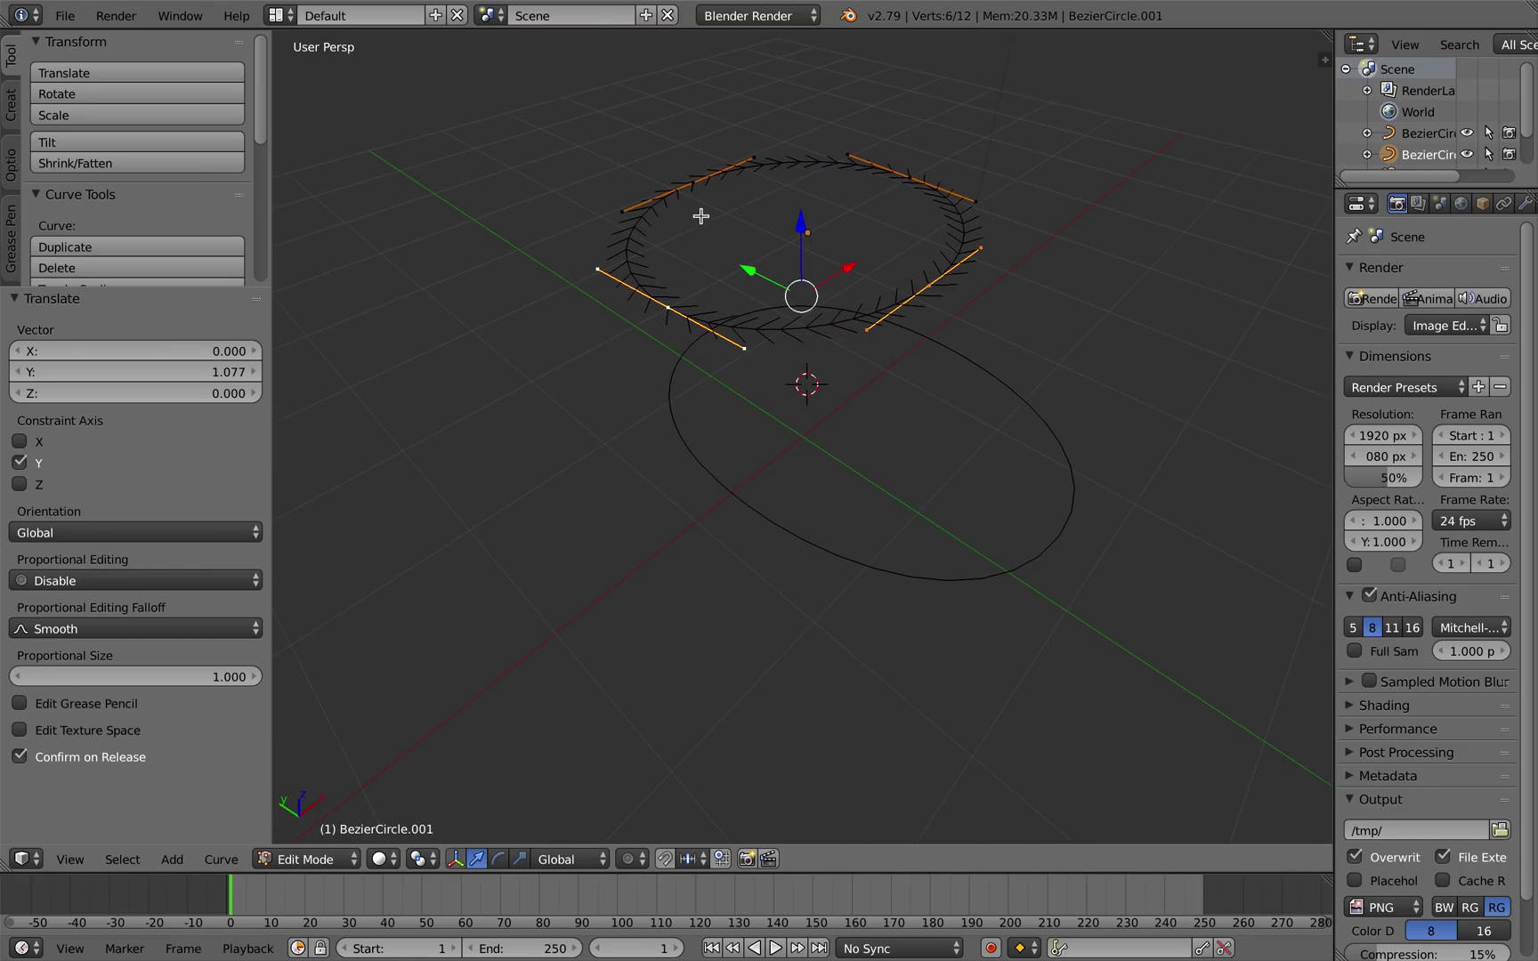
{"action": "right_click", "coordinate": [694, 180]}
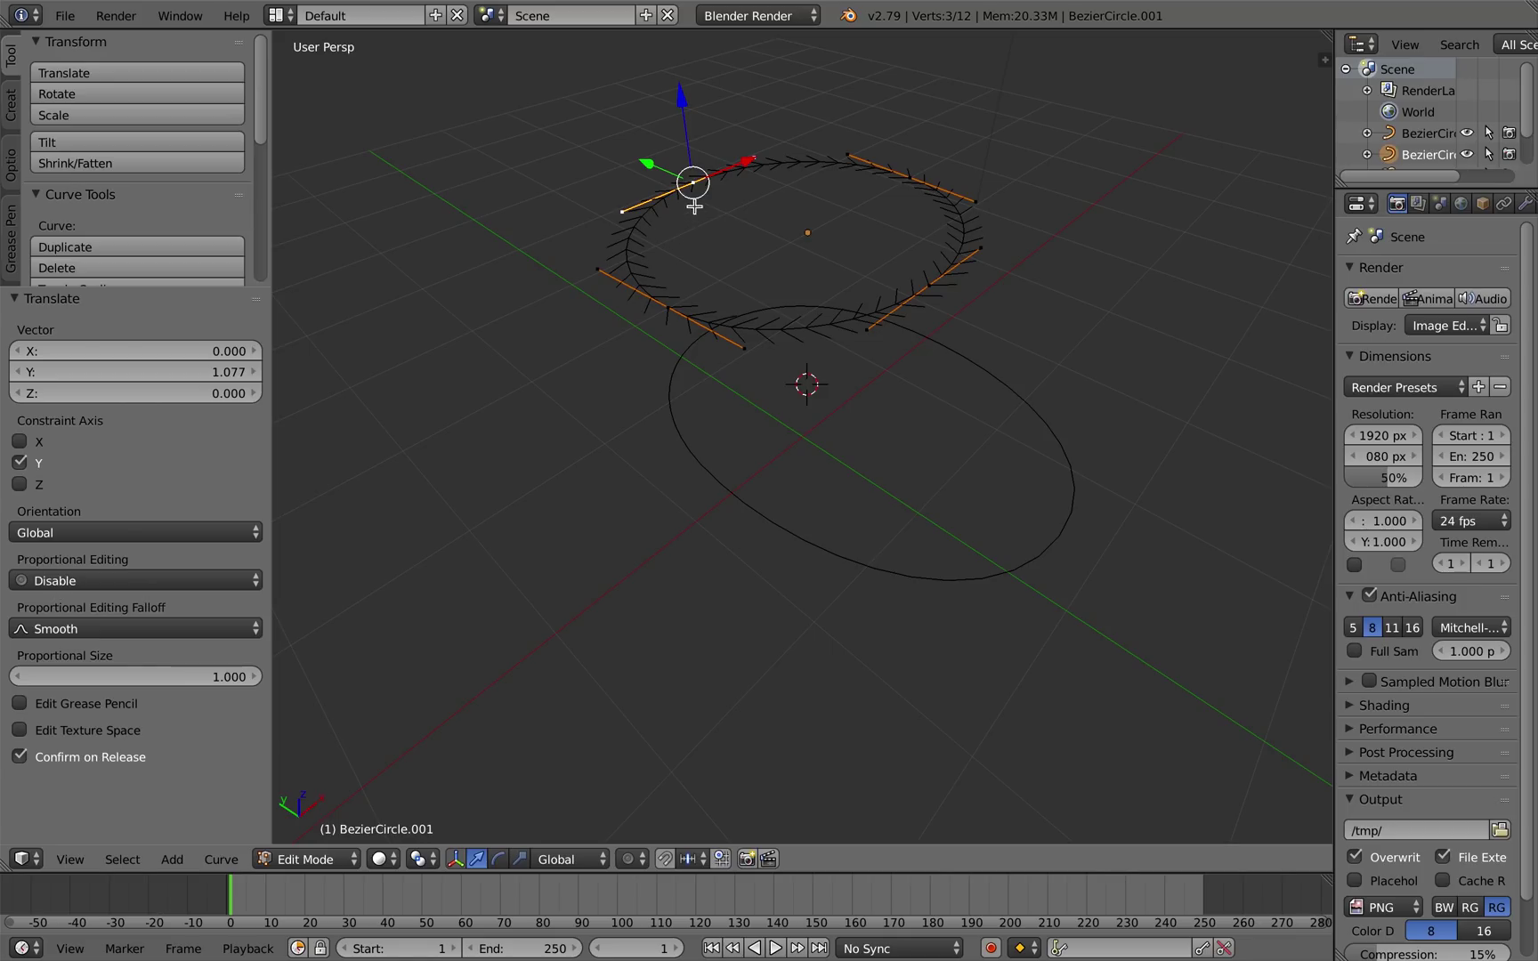
{"action": "right_click", "coordinate": [667, 305], "text": "shift"}
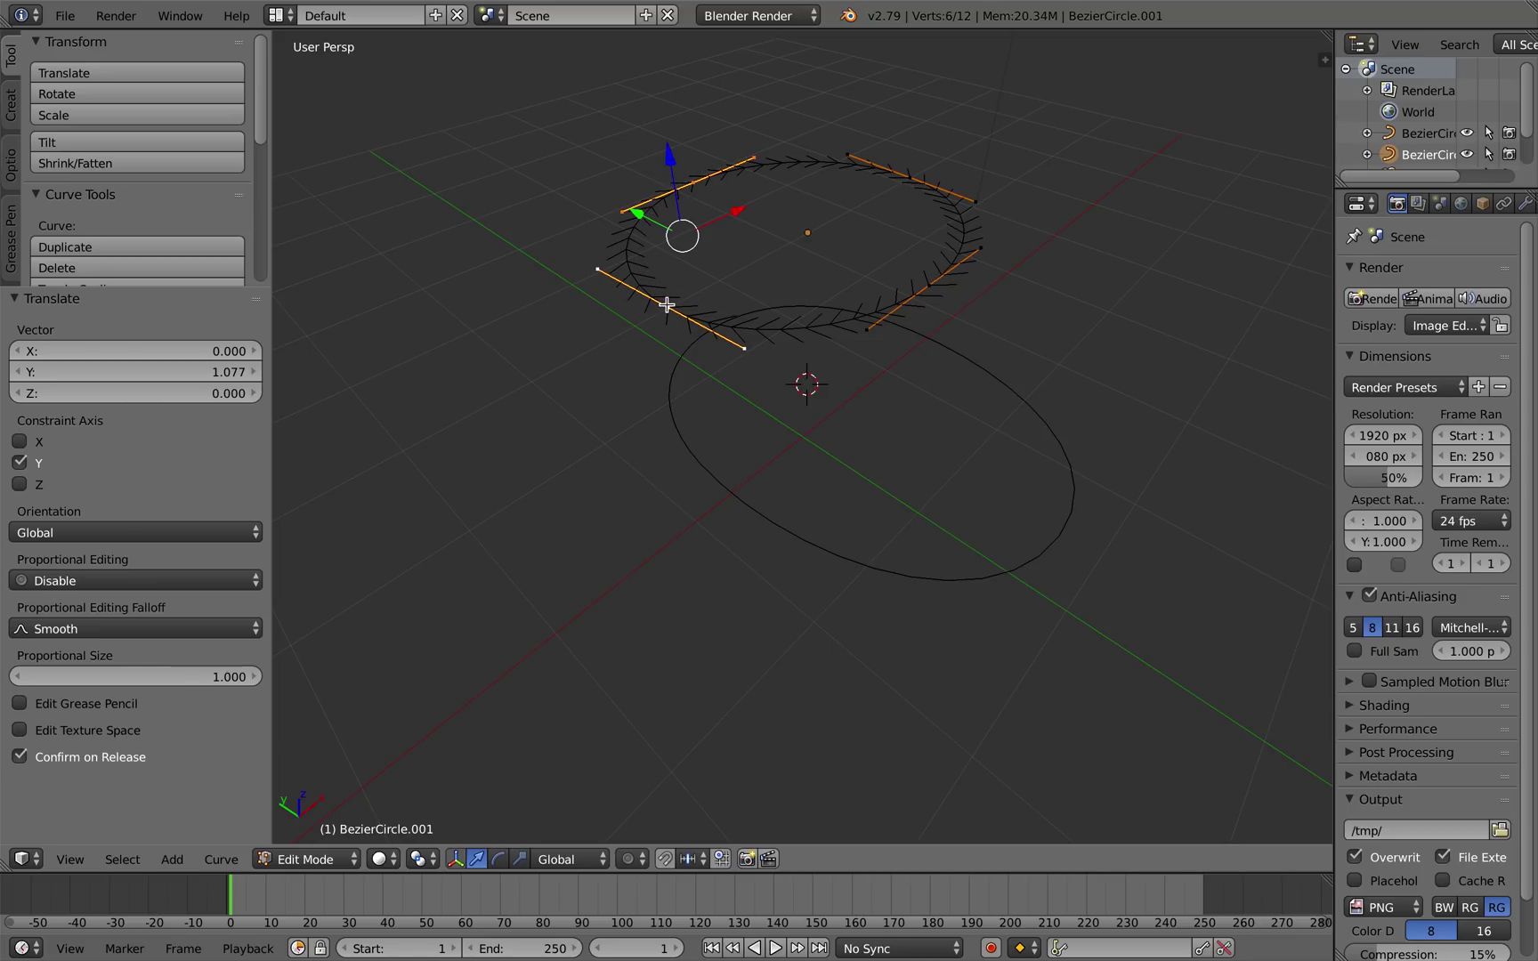
{"action": "key", "text": "w"}
{"action": "left_click", "coordinate": [657, 305]}
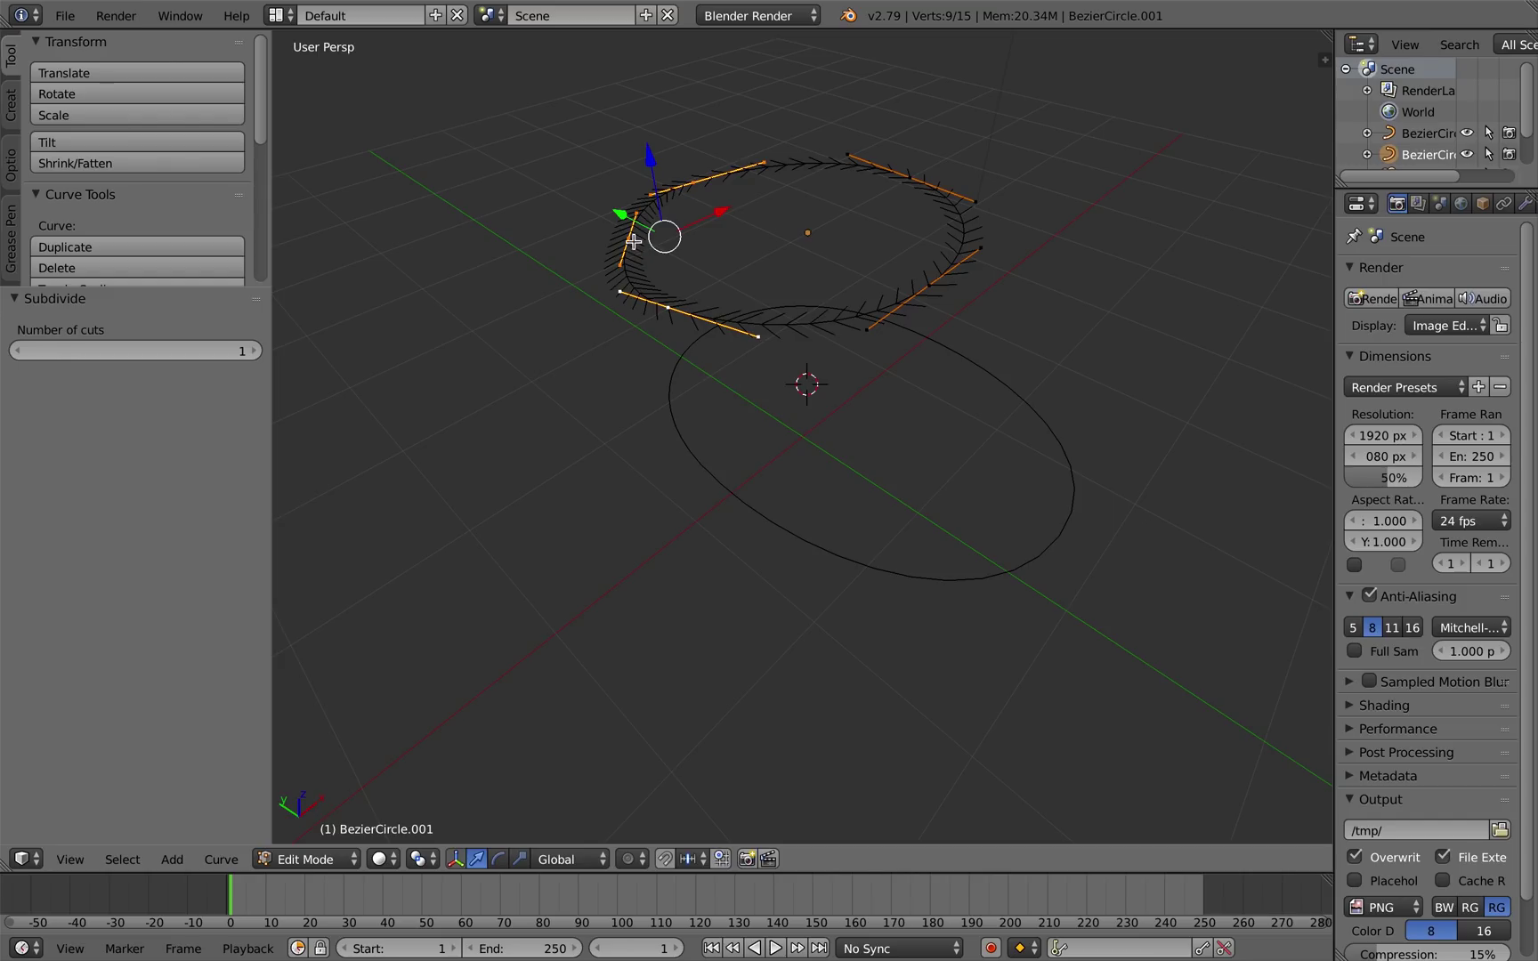
Move the new control point inward in the XY plane to dent the upper circle, and return to Object Mode.
{"action": "key", "text": "g"}
{"action": "key", "text": "shift+z"}
{"action": "left_click", "coordinate": [759, 222]}
{"action": "middle_click_drag", "start_coordinate": [759, 222], "coordinate": [907, 301]}
{"action": "key", "text": "Tab"}
Select both Bezier circles, generate a mesh between them with Curves To Mesh, and raise its Across divisions.
{"action": "middle_click_drag", "start_coordinate": [869, 376], "coordinate": [861, 440]}
{"action": "right_click", "coordinate": [869, 480], "text": "shift"}
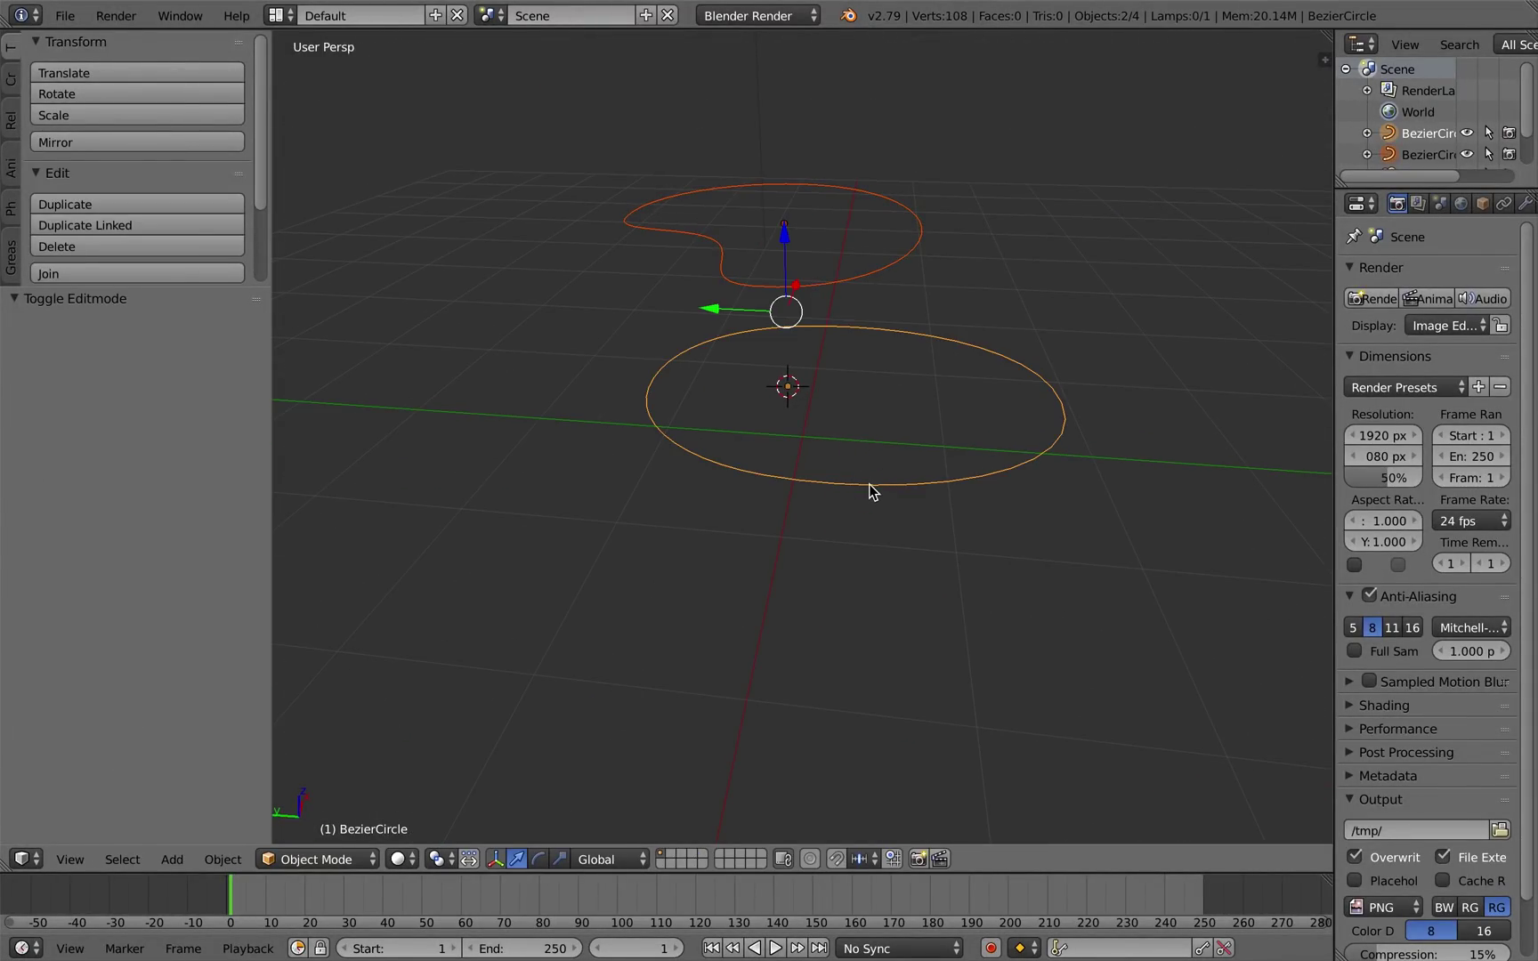
{"action": "key", "text": "space"}
{"action": "key", "text": "Return"}
{"action": "middle_click_drag", "start_coordinate": [985, 468], "coordinate": [783, 409]}
{"action": "left_click_drag", "start_coordinate": [208, 353], "coordinate": [329, 353]}
{"action": "middle_click_drag", "start_coordinate": [622, 427], "coordinate": [950, 455]}
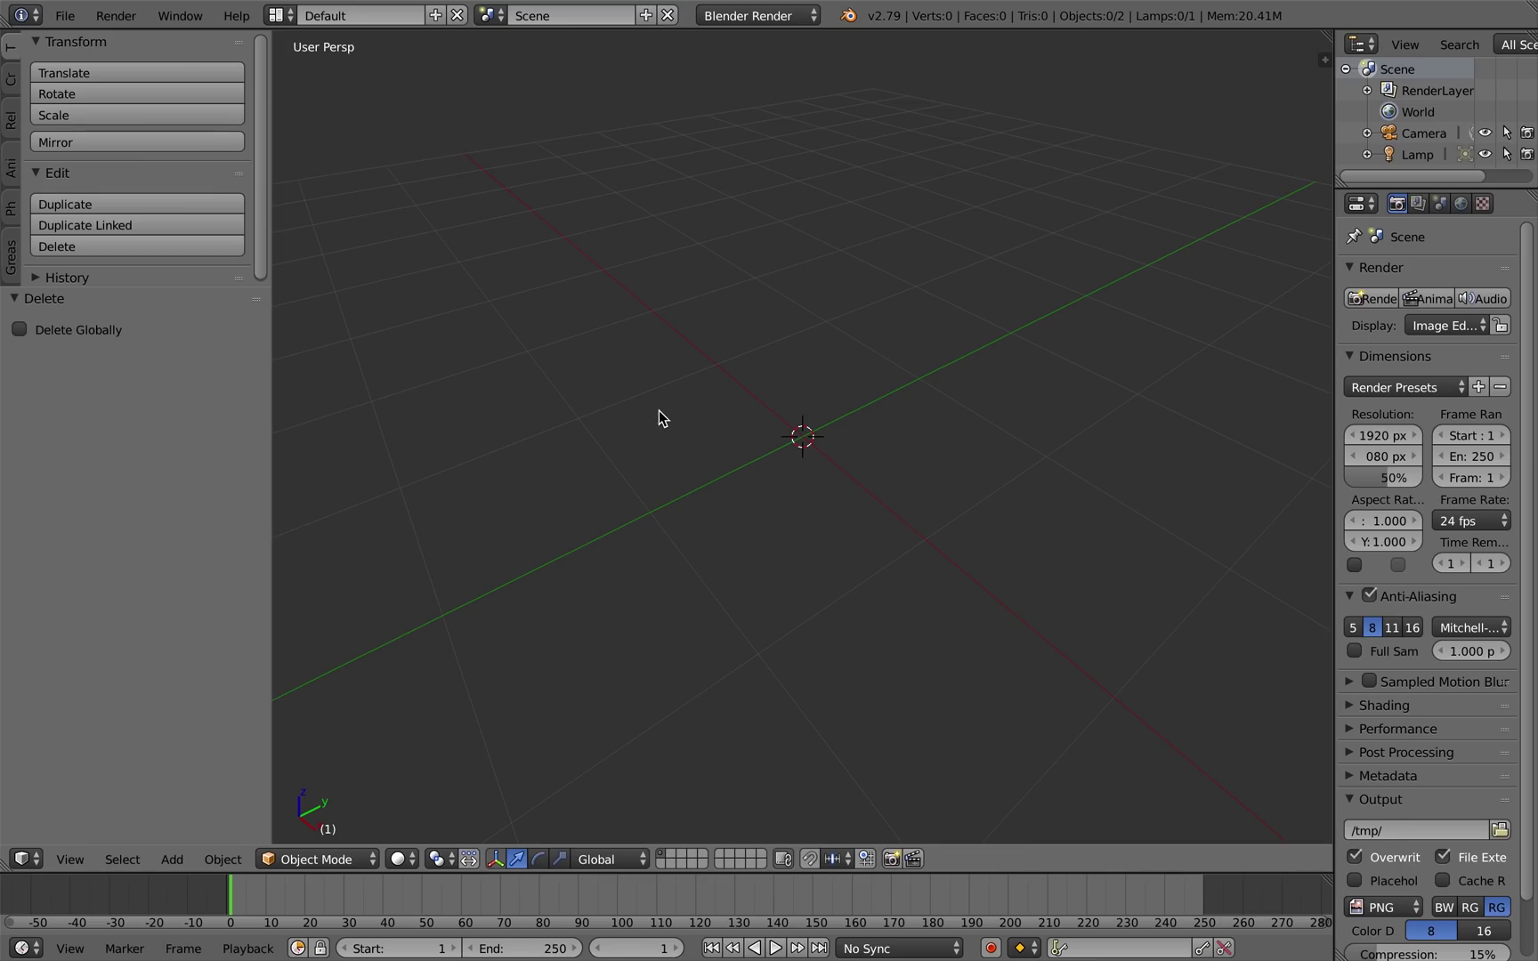
Add a Bezier curve and rotate it 90° about the global X axis.
{"action": "key", "text": "shift+a"}
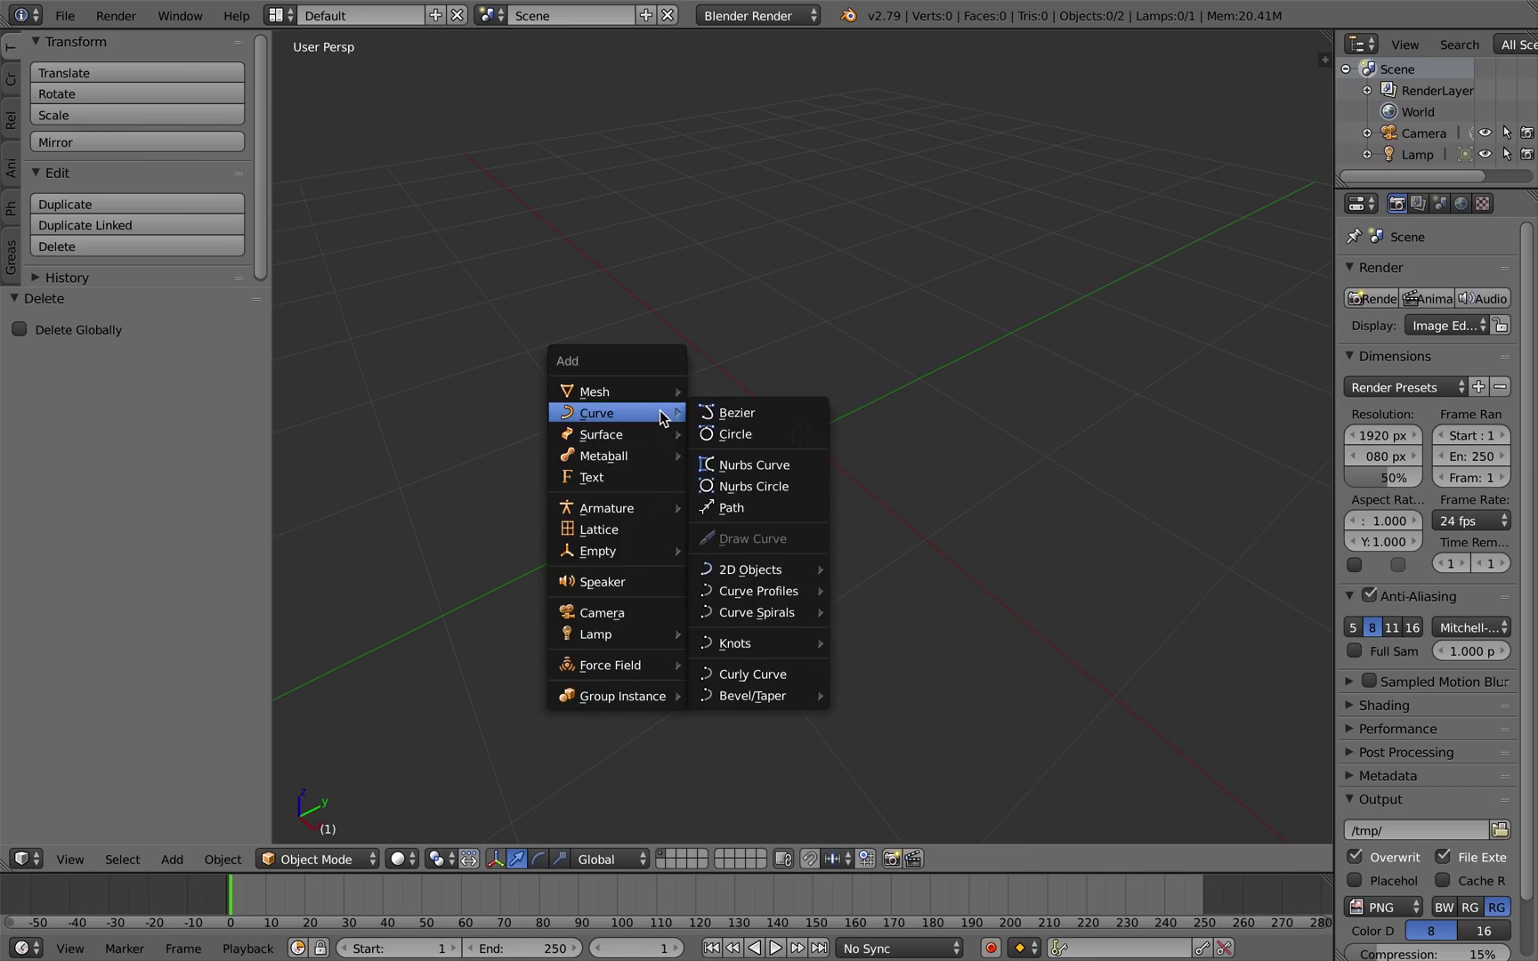
{"action": "left_click", "coordinate": [754, 413]}
{"action": "middle_click_drag", "start_coordinate": [761, 418], "coordinate": [917, 429]}
{"action": "key", "text": "r"}
{"action": "type", "text": "x"}
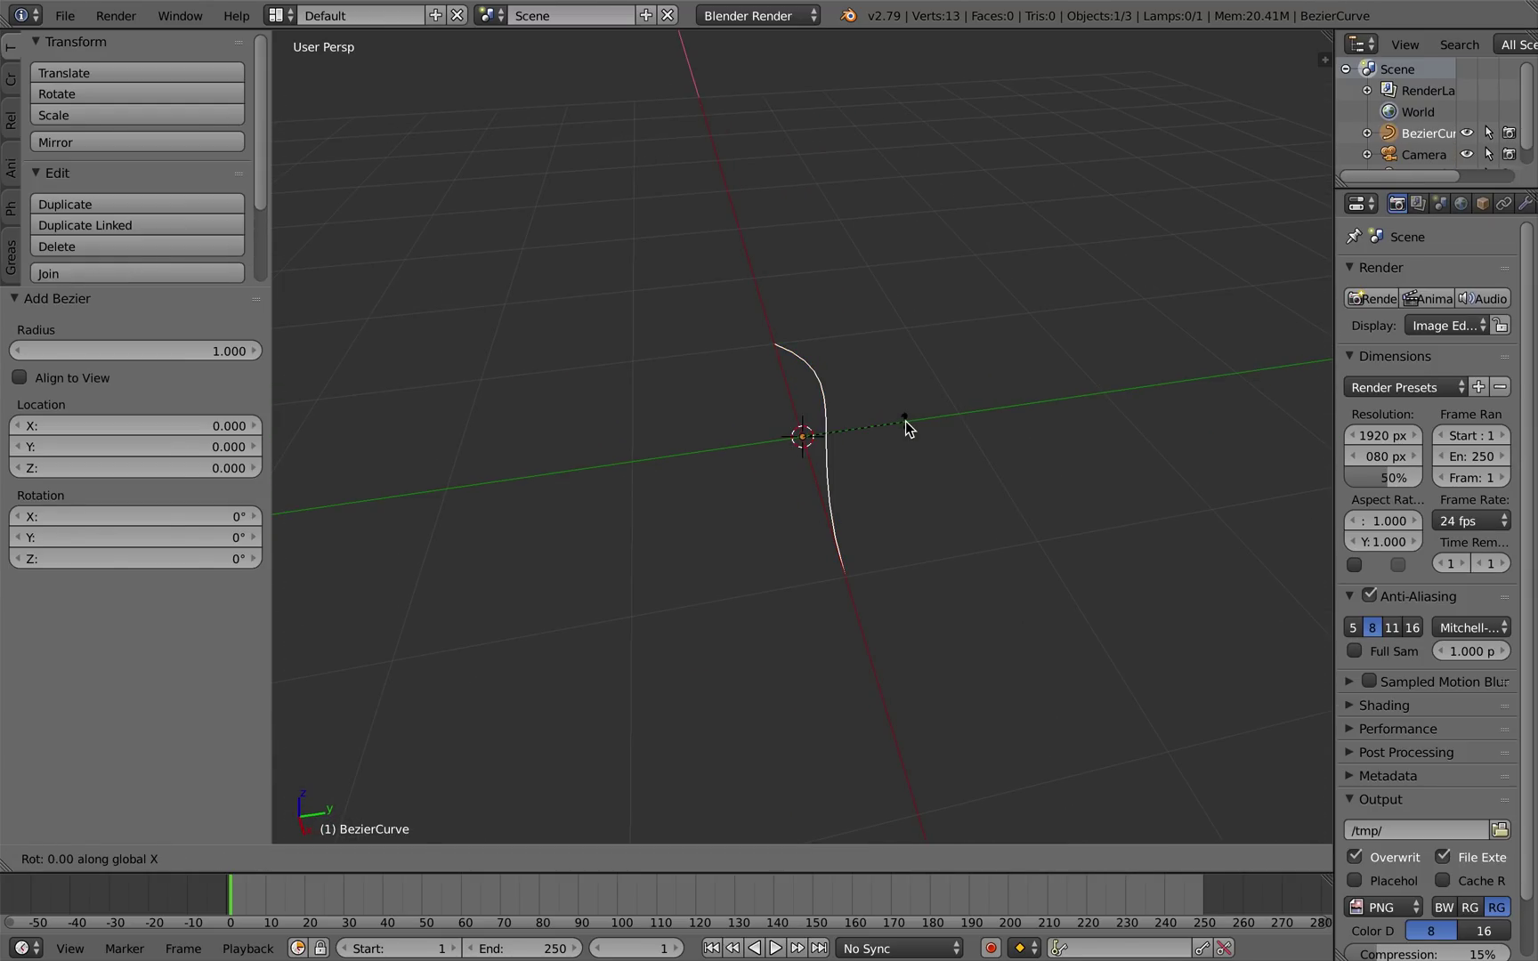
{"action": "type", "text": "90"}
{"action": "key", "text": "Return"}
Move the Bezier curve 0.962 along Y and place a duplicate of it -1.985 along Y.
{"action": "middle_click_drag", "start_coordinate": [902, 426], "coordinate": [852, 430]}
{"action": "left_click_drag", "start_coordinate": [876, 435], "coordinate": [1034, 421]}
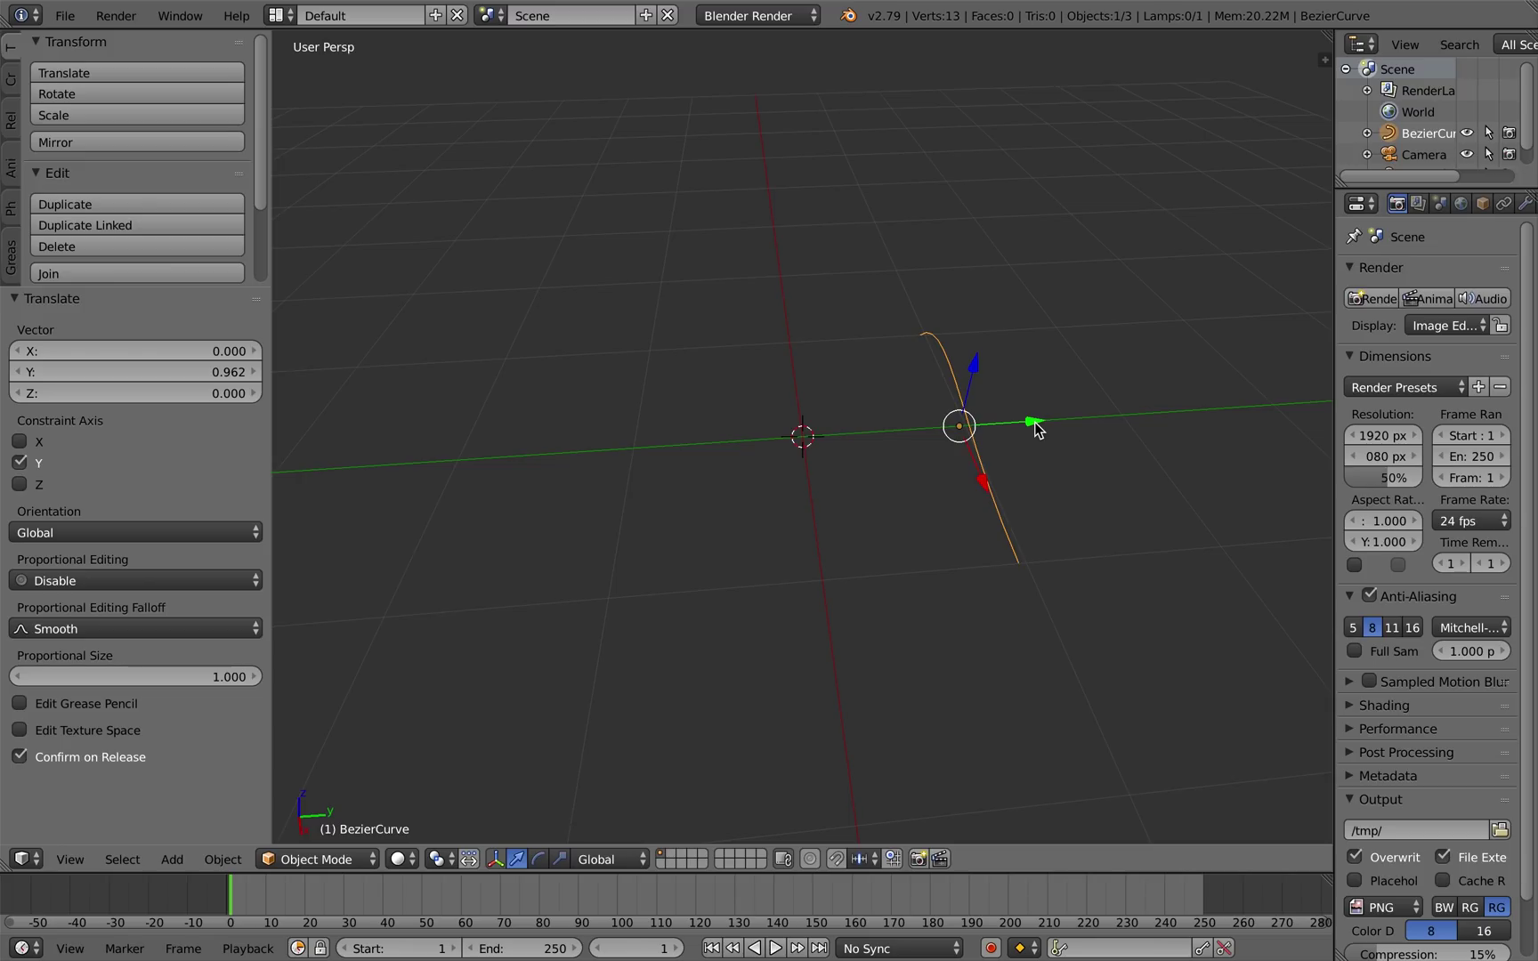
{"action": "key", "text": "shift+d"}
{"action": "right_click", "coordinate": [1029, 384]}
{"action": "left_click_drag", "start_coordinate": [1041, 422], "coordinate": [708, 451]}
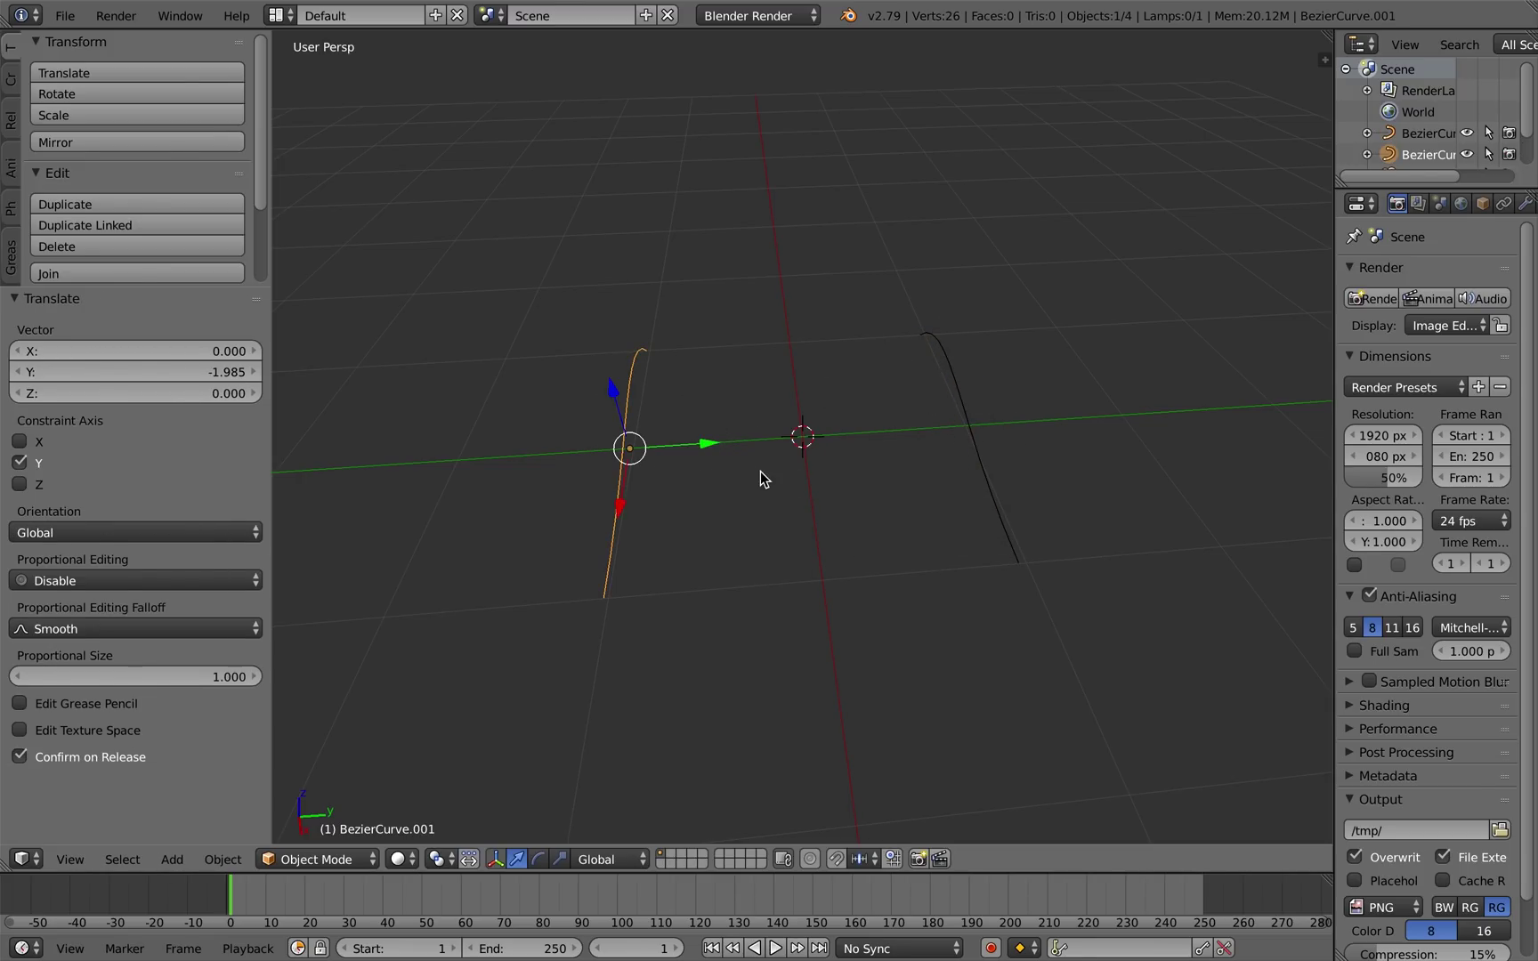
Duplicate the second curve, move the copy 1.007 along Y to the middle, and rotate it 90° about Z.
{"action": "key", "text": "shift+d"}
{"action": "right_click", "coordinate": [914, 455]}
{"action": "left_click_drag", "start_coordinate": [712, 447], "coordinate": [876, 449]}
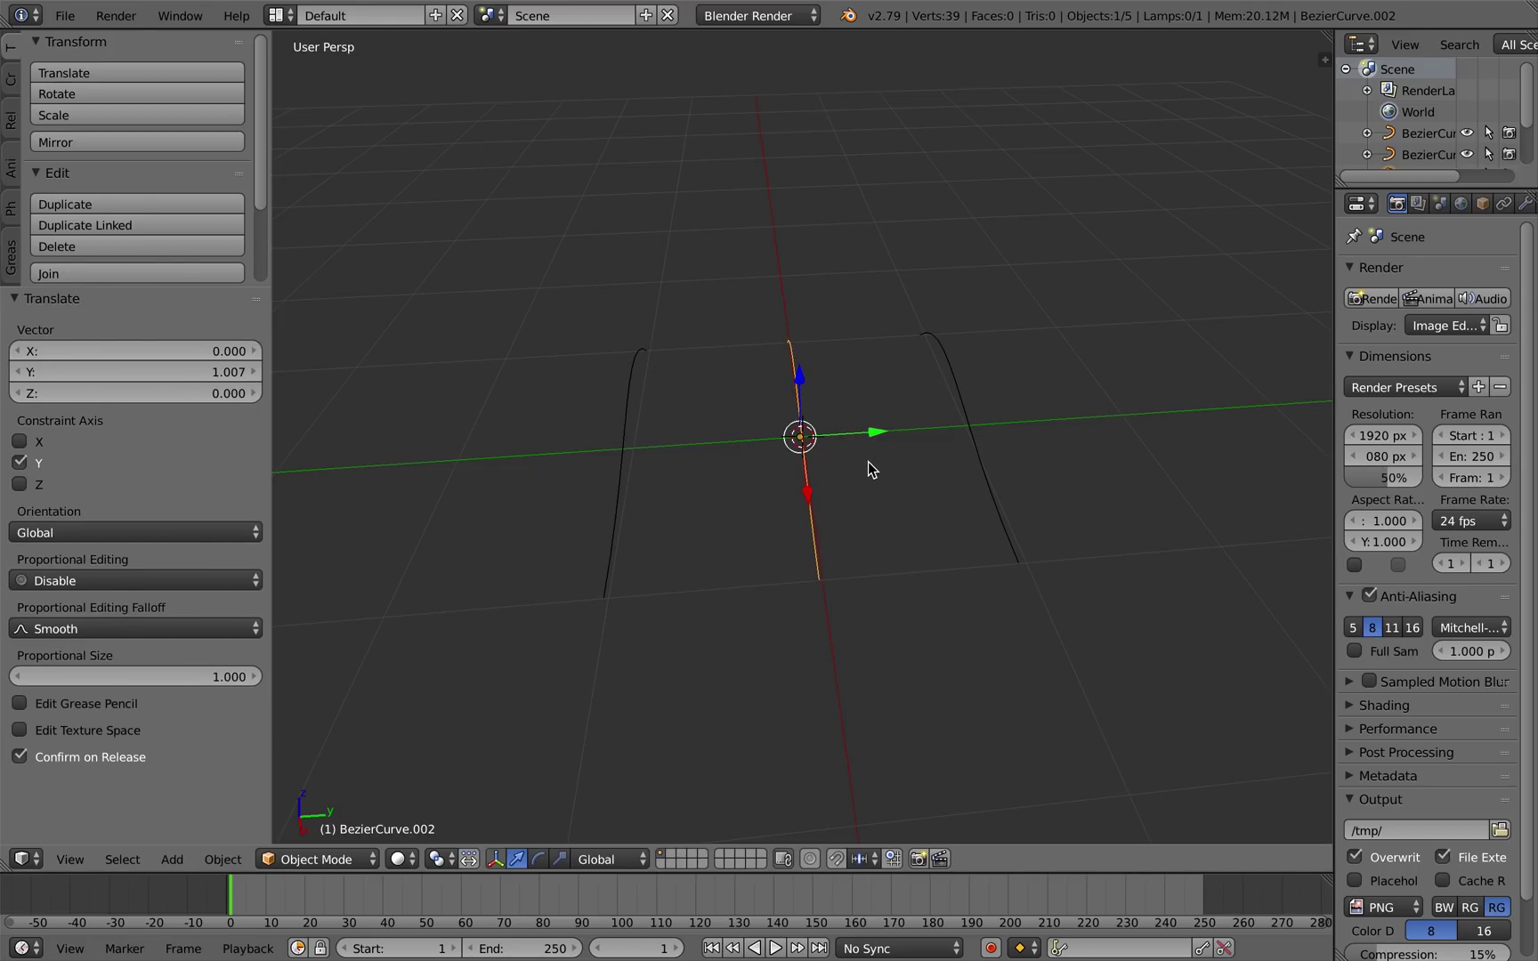
{"action": "type", "text": "rz90"}
{"action": "key", "text": "Return"}
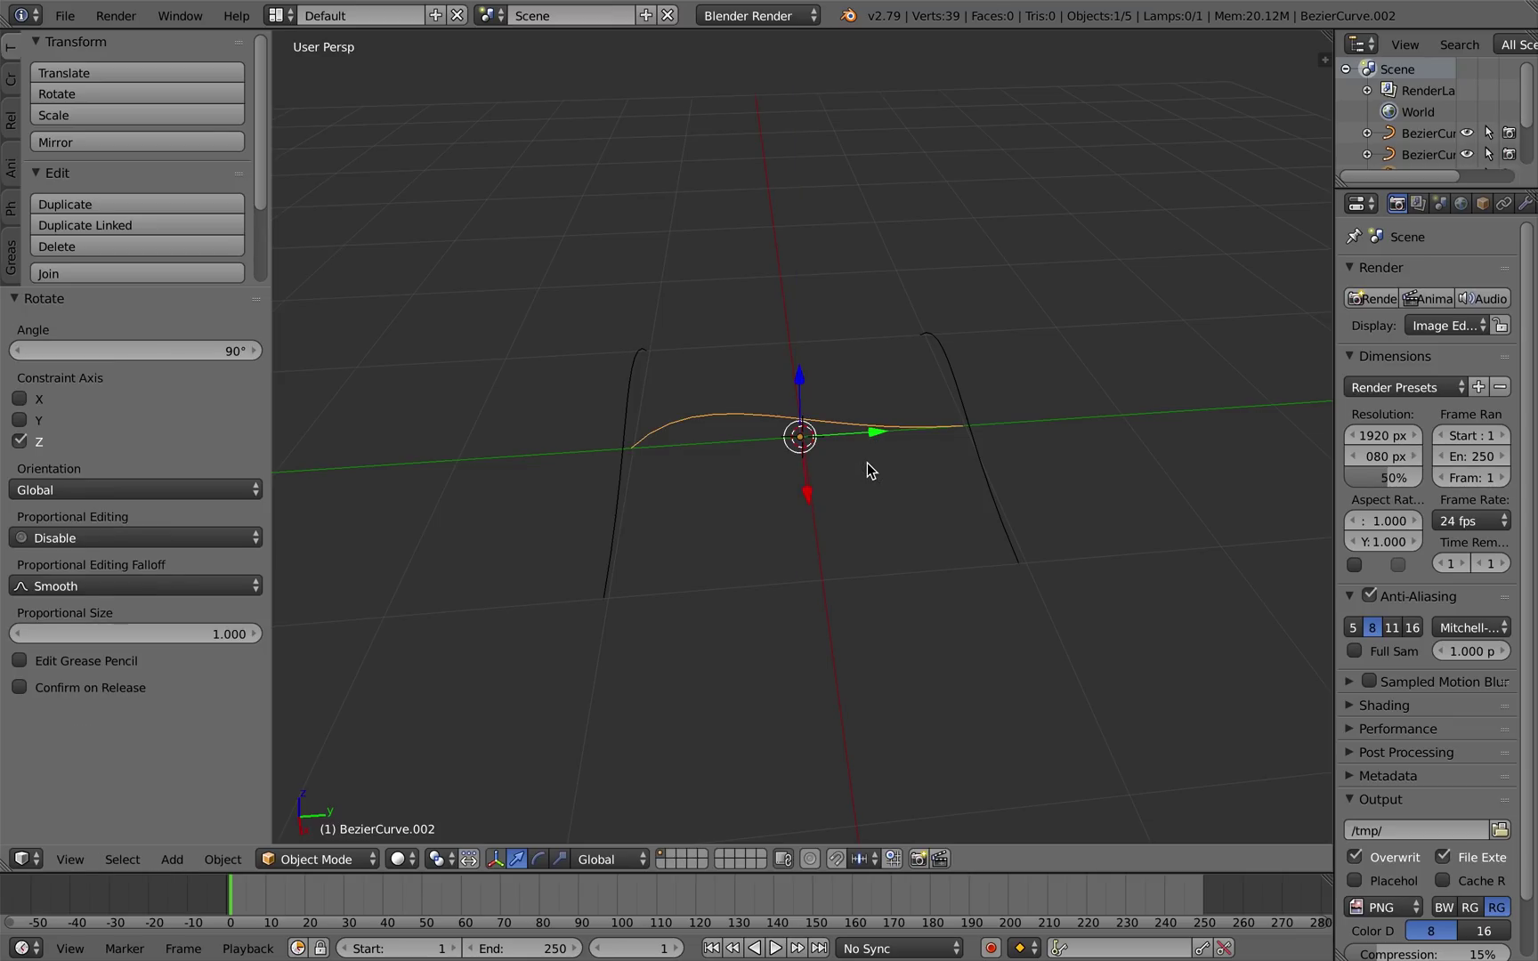
Move the rotated curve along negative X so it spans the near ends of the two parallel curves.
{"action": "middle_click_drag", "start_coordinate": [840, 474], "coordinate": [906, 468]}
{"action": "key", "text": "g"}
{"action": "key", "text": "x"}
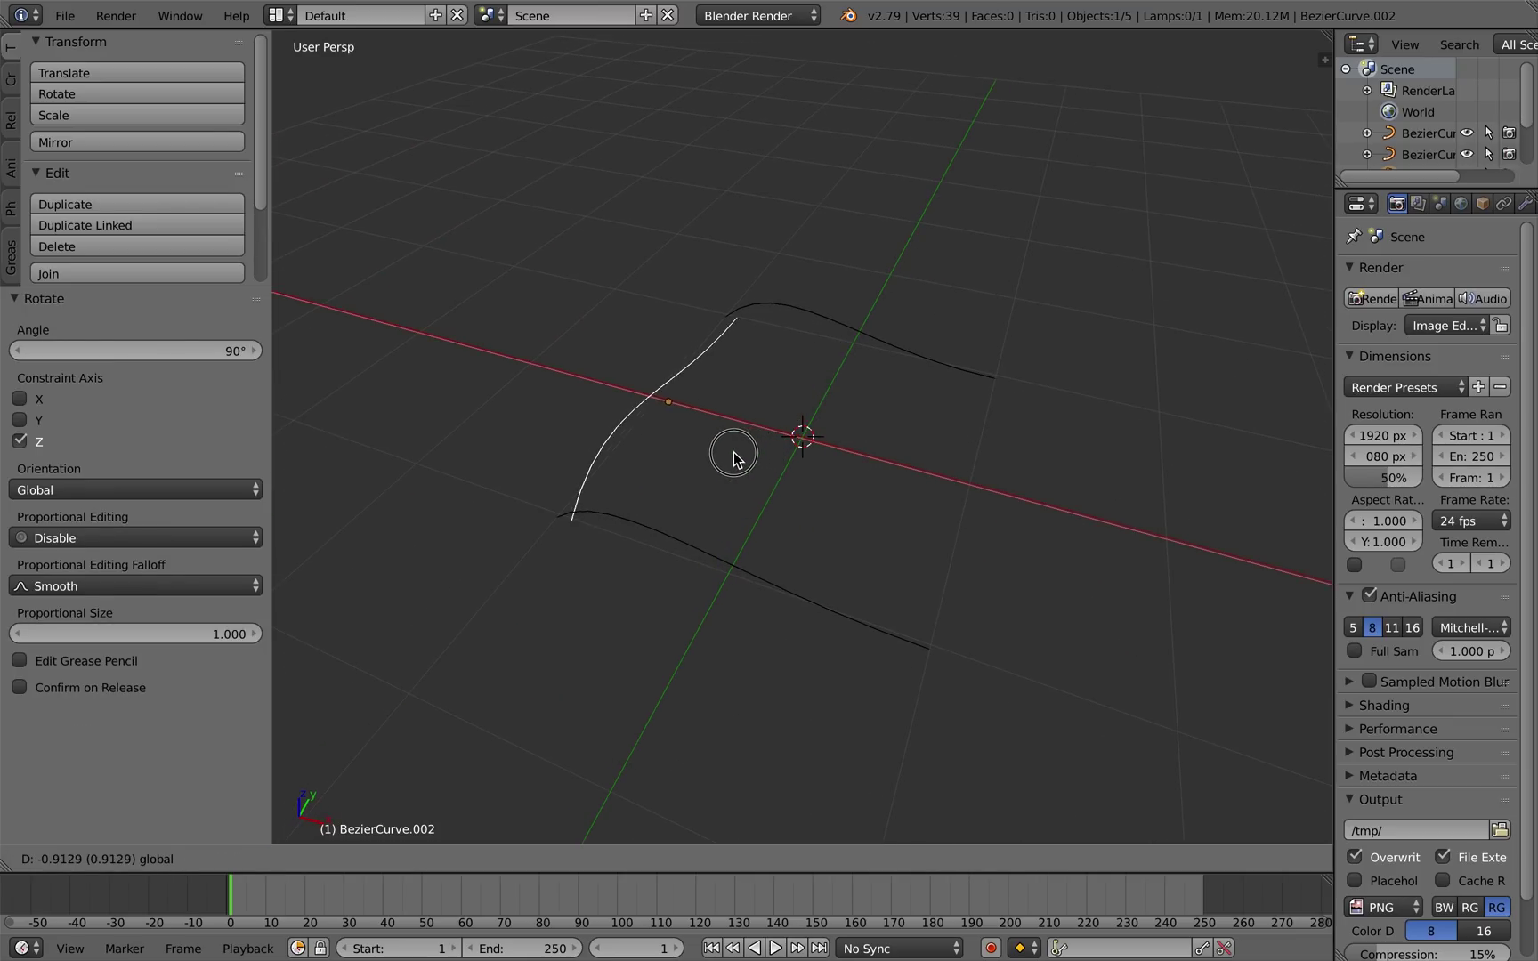
{"action": "left_click", "coordinate": [717, 459]}
Duplicate the crosswise curve and move the copy along X to the opposite ends of the parallel curves.
{"action": "key", "text": "shift+d"}
{"action": "key", "text": "Escape"}
{"action": "key", "text": "g"}
{"action": "key", "text": "x"}
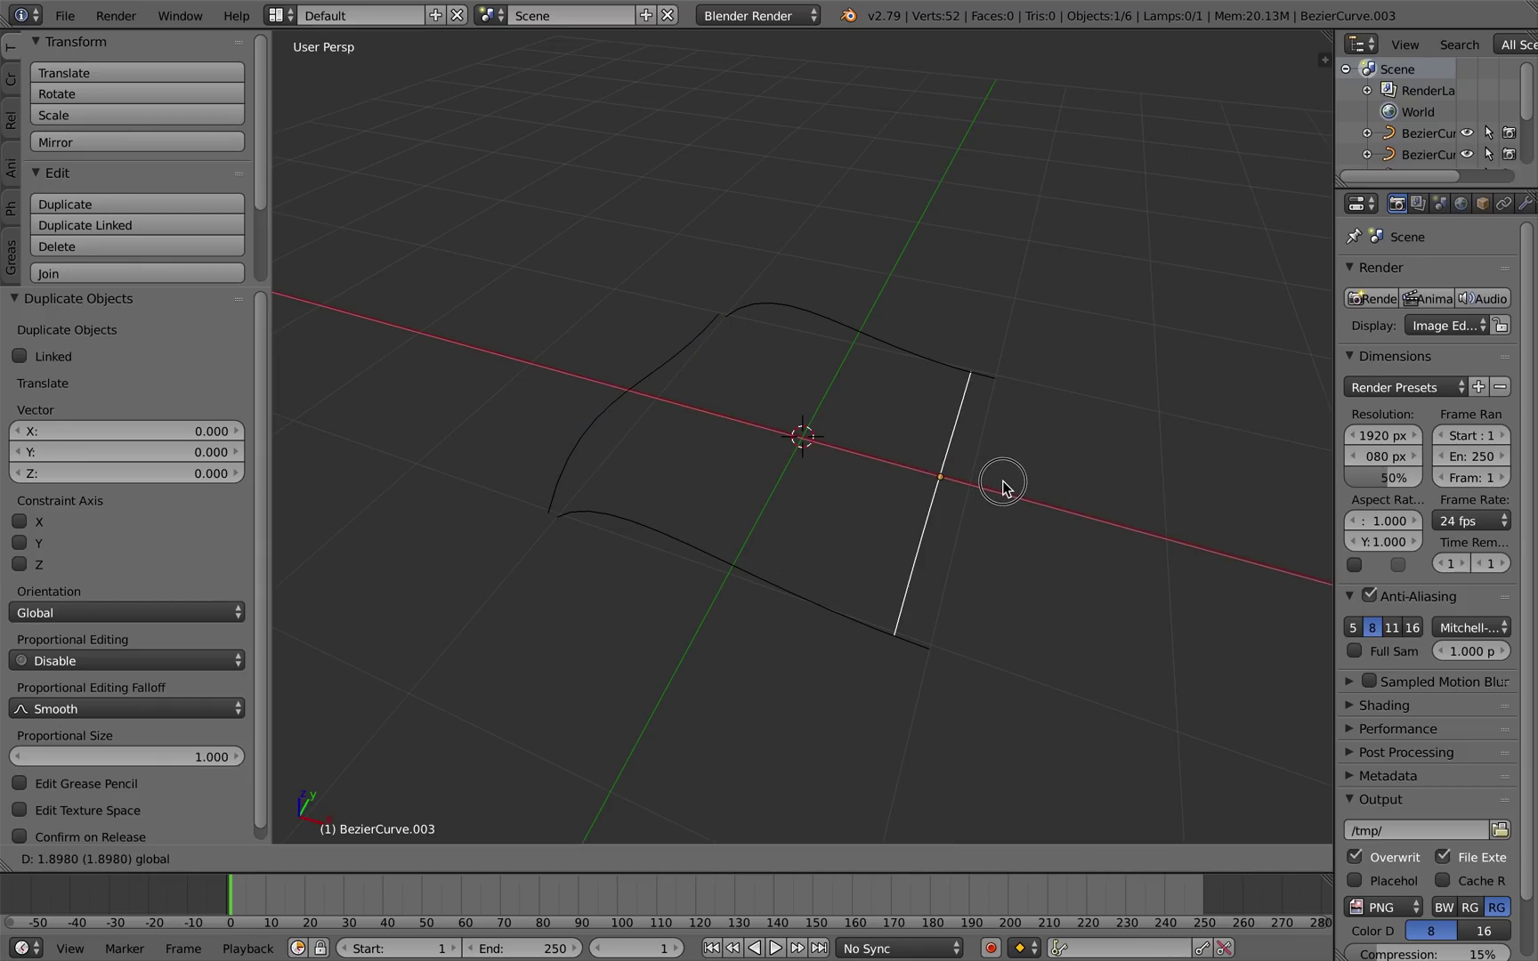
{"action": "left_click", "coordinate": [1058, 495]}
{"action": "middle_click_drag", "start_coordinate": [1085, 502], "coordinate": [830, 477]}
In Edit Mode, select all control points of the duplicated crosswise curve and subdivide it twice.
{"action": "key", "text": "Tab"}
{"action": "key", "text": "a"}
{"action": "key", "text": "a"}
{"action": "key", "text": "w"}
{"action": "left_click", "coordinate": [850, 433]}
{"action": "key", "text": "w"}
{"action": "left_click", "coordinate": [868, 442]}
Move a new control point of the subdivided curve to give it a wavy shape, and return to Object Mode.
{"action": "right_click", "coordinate": [869, 445]}
{"action": "left_click_drag", "start_coordinate": [876, 382], "coordinate": [963, 394]}
{"action": "right_click", "coordinate": [958, 451]}
{"action": "middle_click_drag", "start_coordinate": [951, 476], "coordinate": [980, 546]}
{"action": "key", "text": "Tab"}
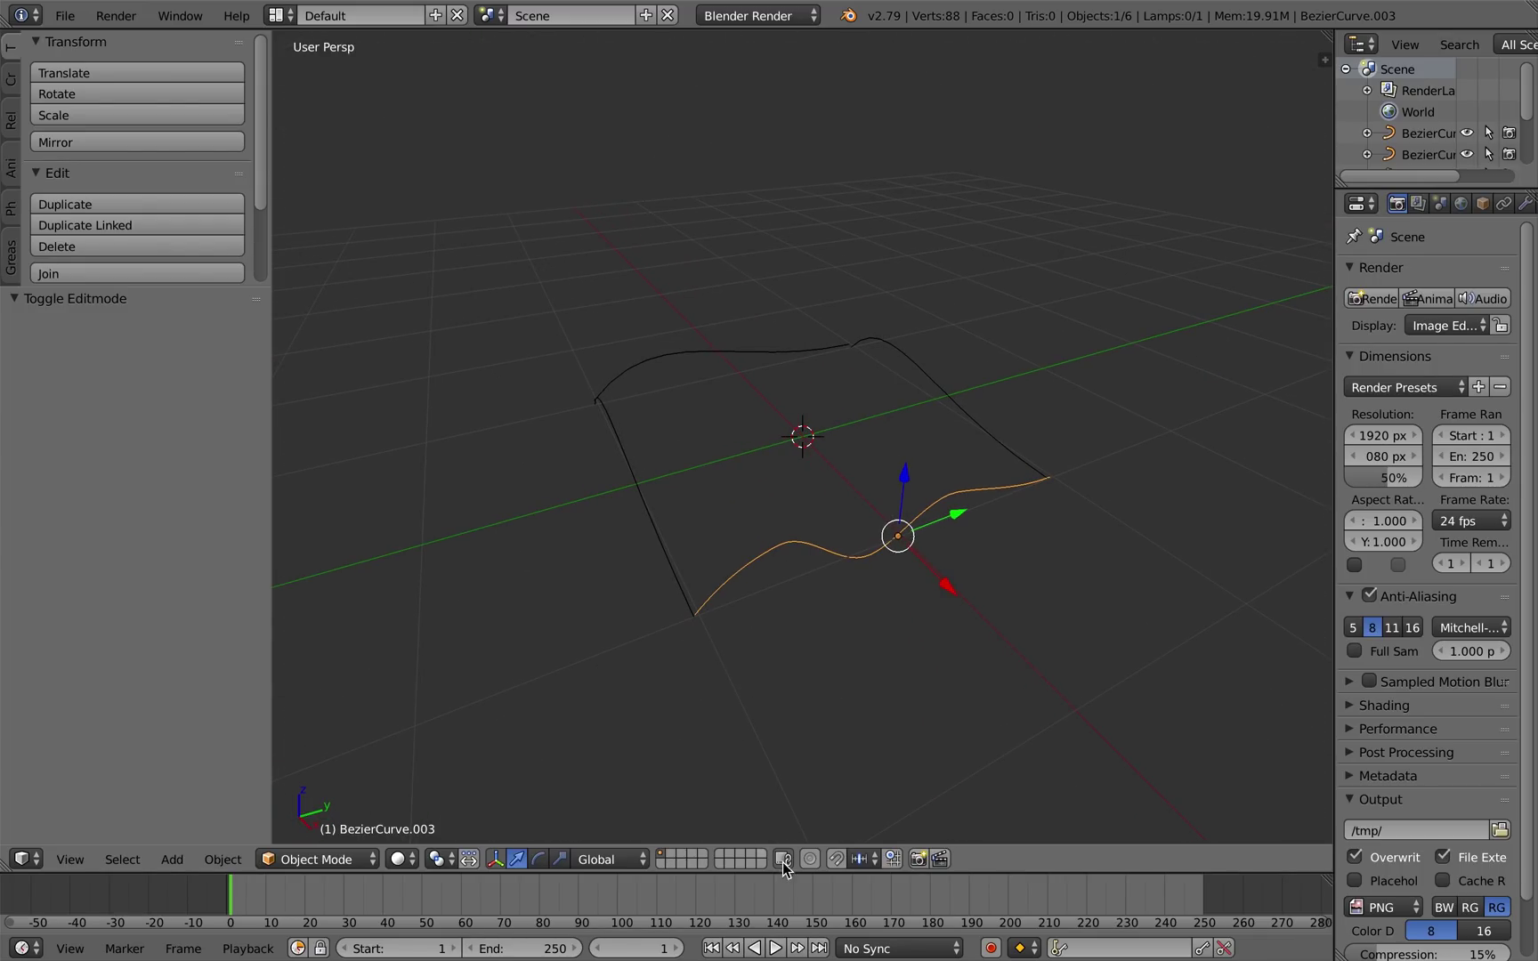
Enable snapping and set the snap element to Vertex.
{"action": "left_click", "coordinate": [836, 859]}
{"action": "left_click", "coordinate": [873, 860]}
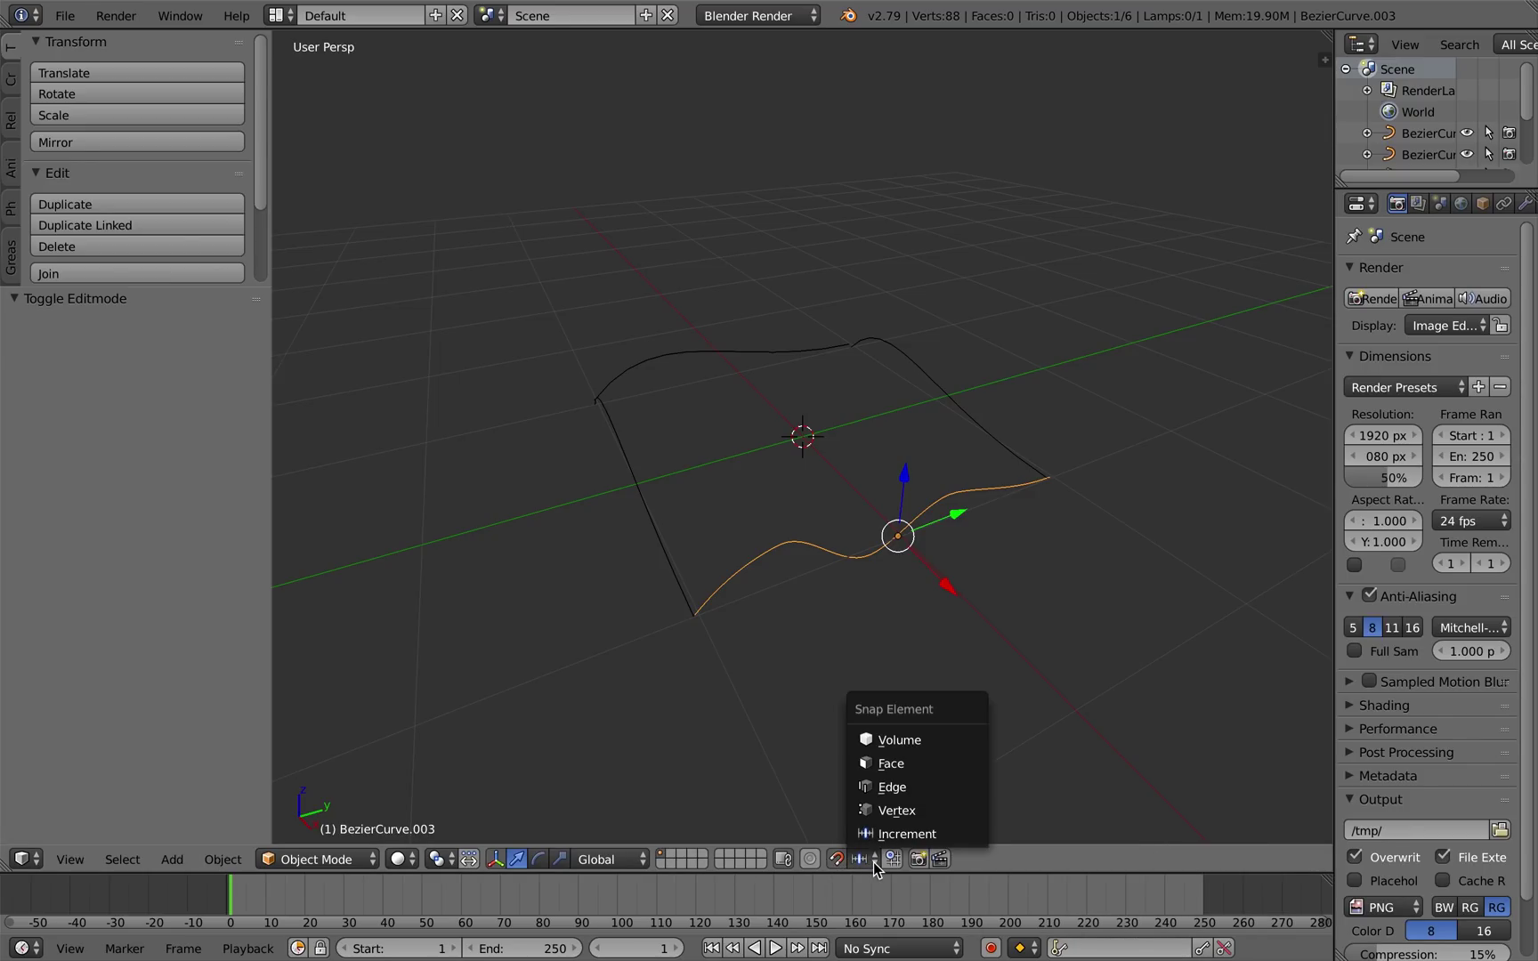
{"action": "left_click", "coordinate": [930, 809]}
In Edit Mode, snap both end points of the wavy curve to the adjoining curves' ends, and return to Object Mode.
{"action": "key", "text": "Tab"}
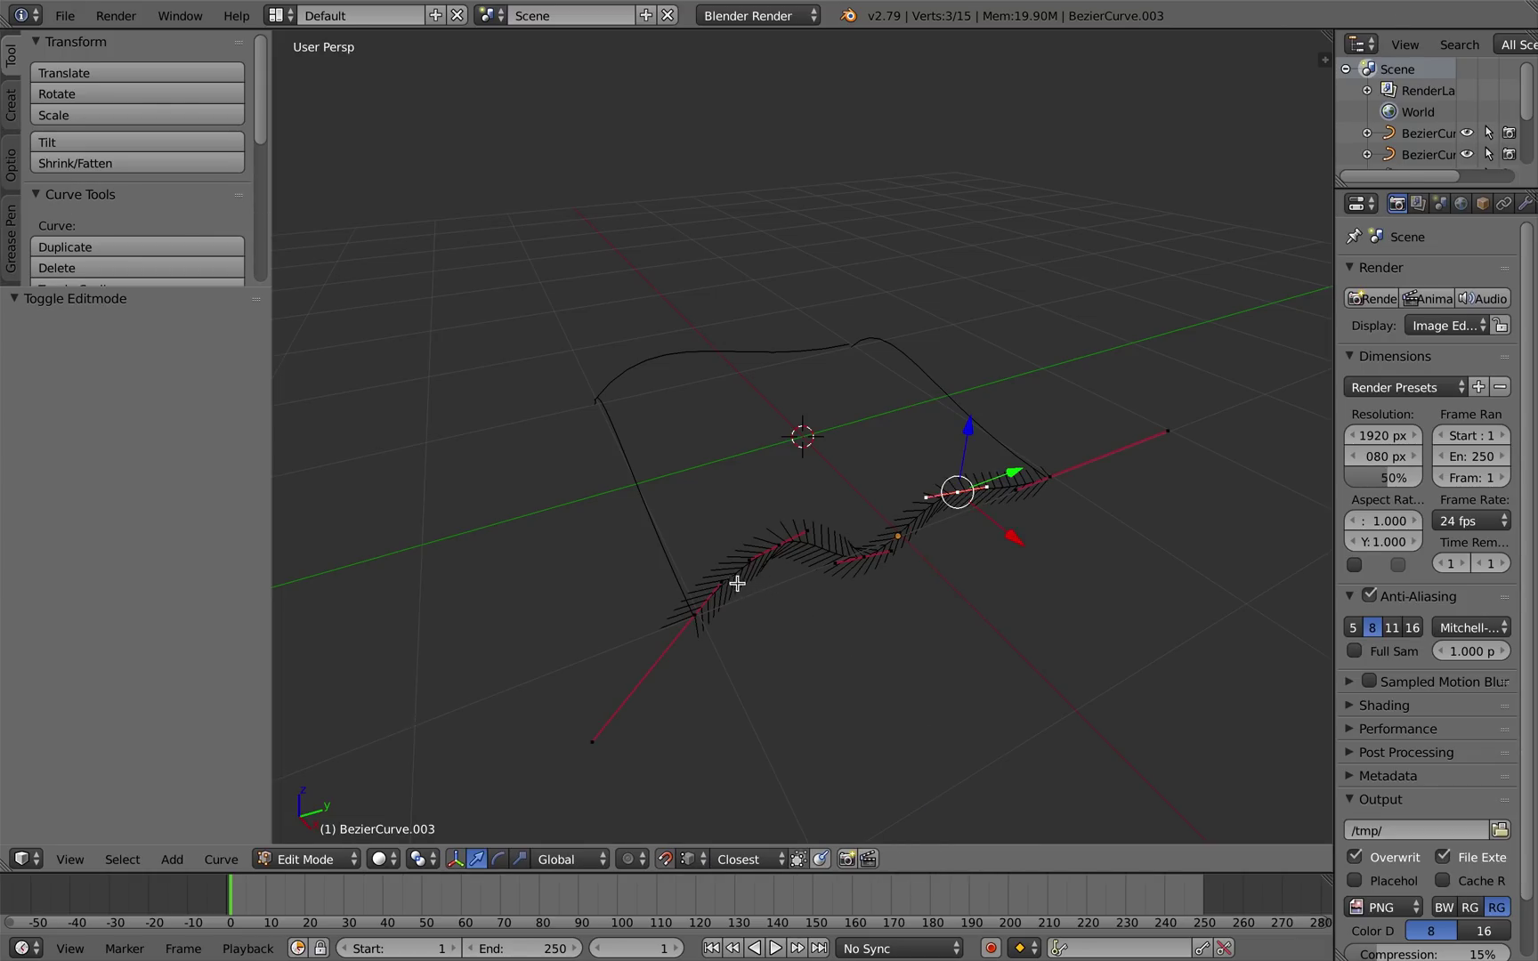
{"action": "right_click", "coordinate": [693, 612]}
{"action": "mouse_move", "coordinate": [693, 613]}
{"action": "left_mouse_down"}
{"action": "mouse_move", "coordinate": [761, 653]}
{"action": "mouse_move", "coordinate": [692, 607]}
{"action": "left_mouse_up"}
{"action": "middle_click_drag", "start_coordinate": [559, 538], "coordinate": [673, 560]}
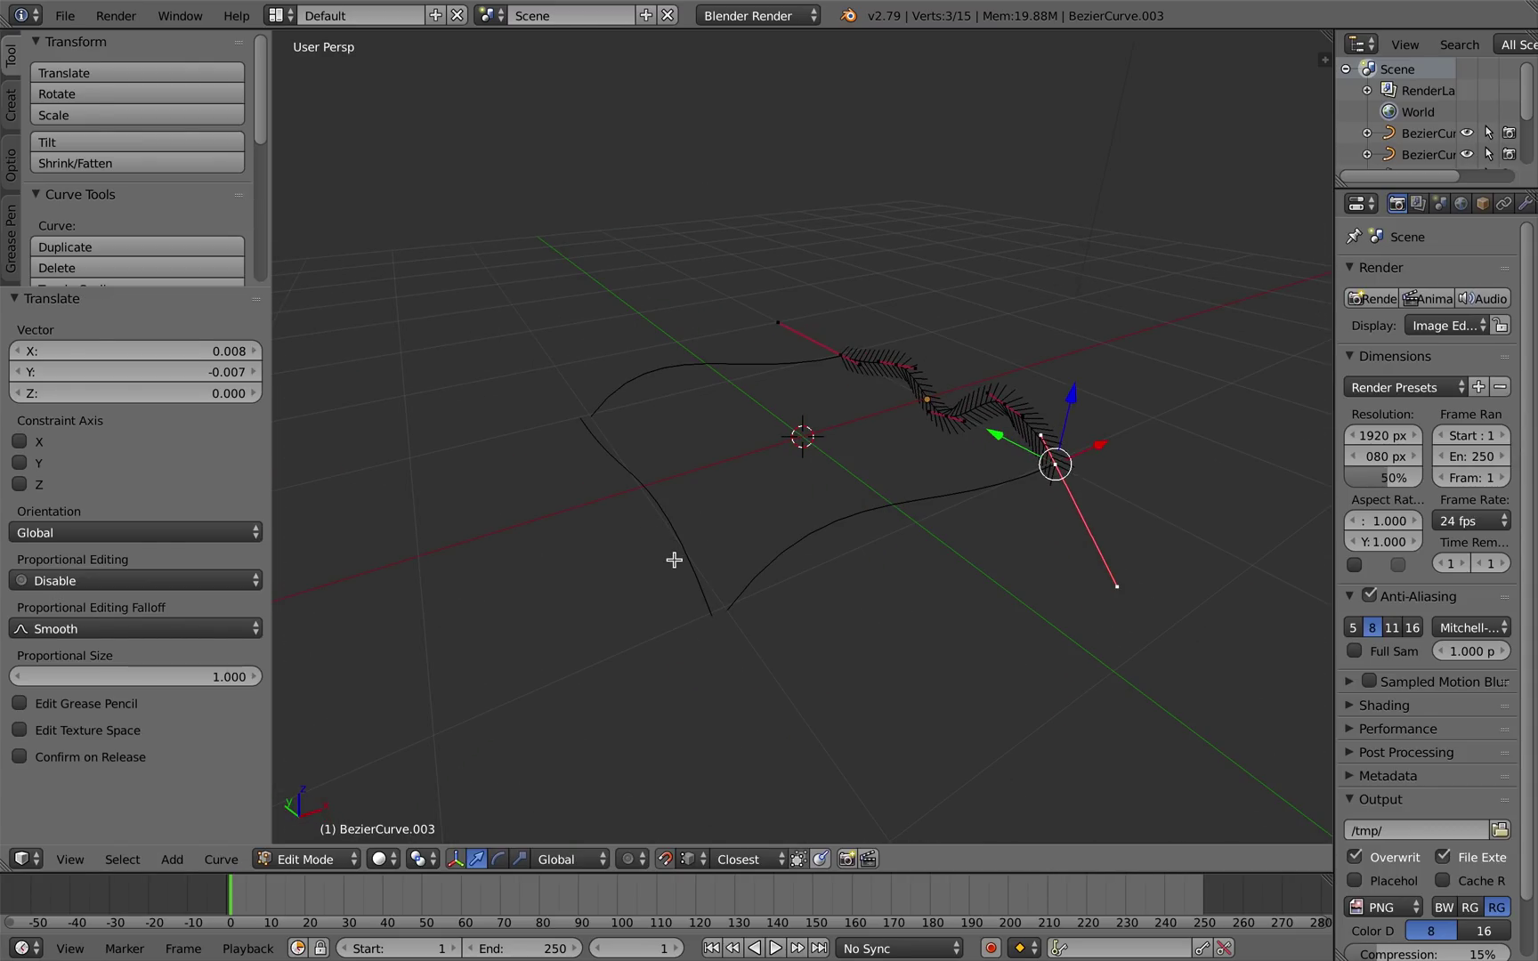
{"action": "right_click", "coordinate": [838, 352]}
{"action": "middle_click_drag", "start_coordinate": [836, 356], "coordinate": [834, 417]}
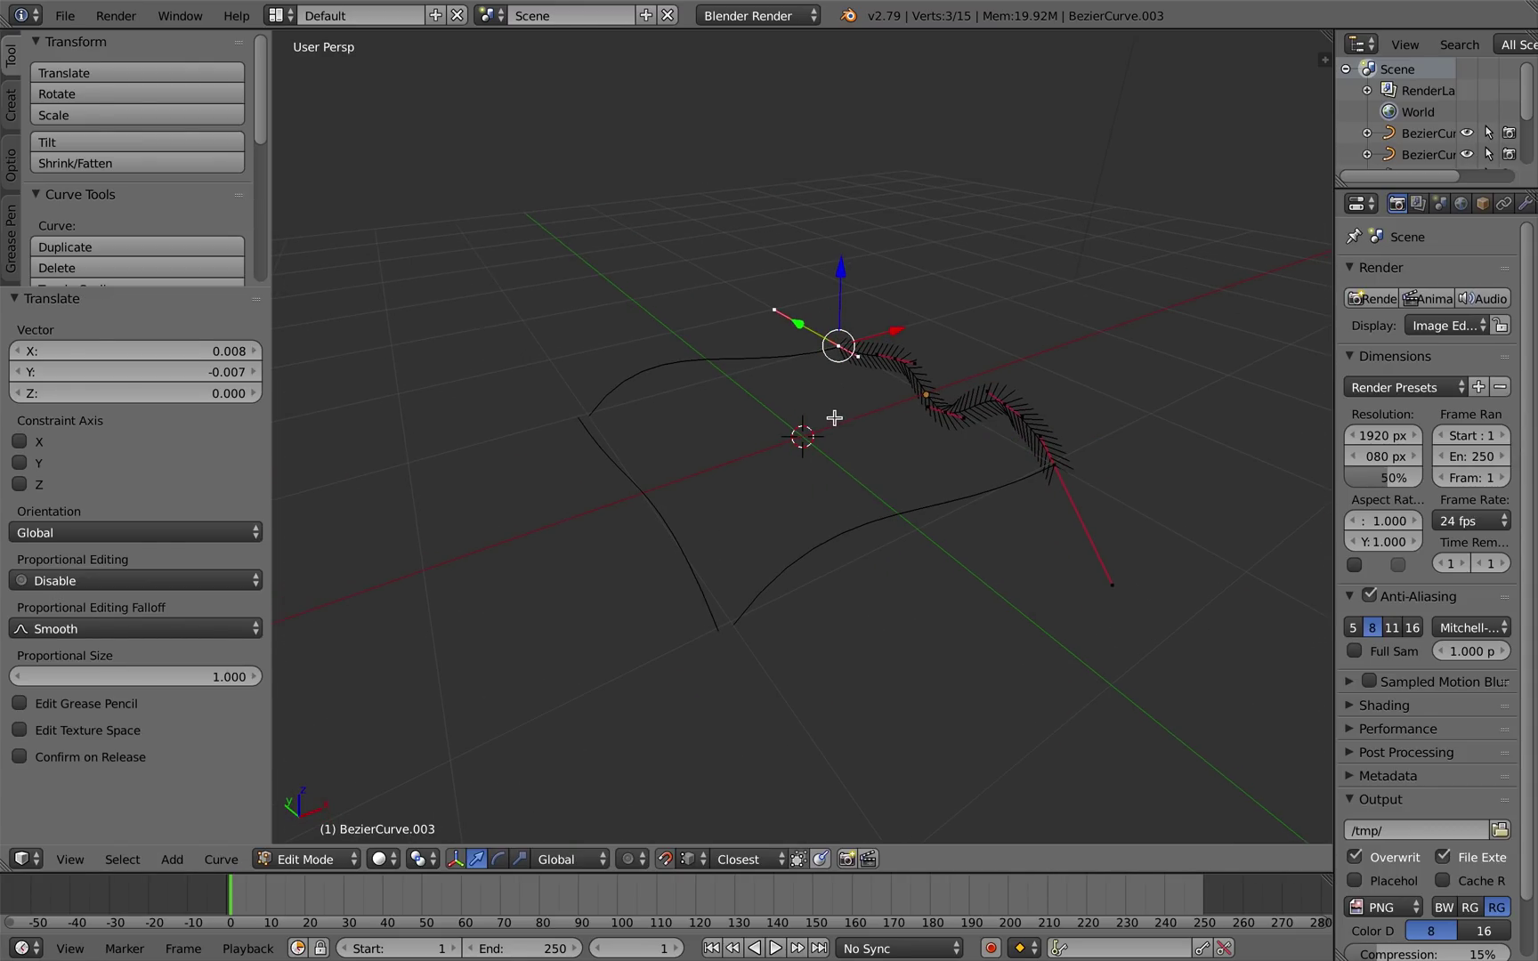
{"action": "key", "text": "g"}
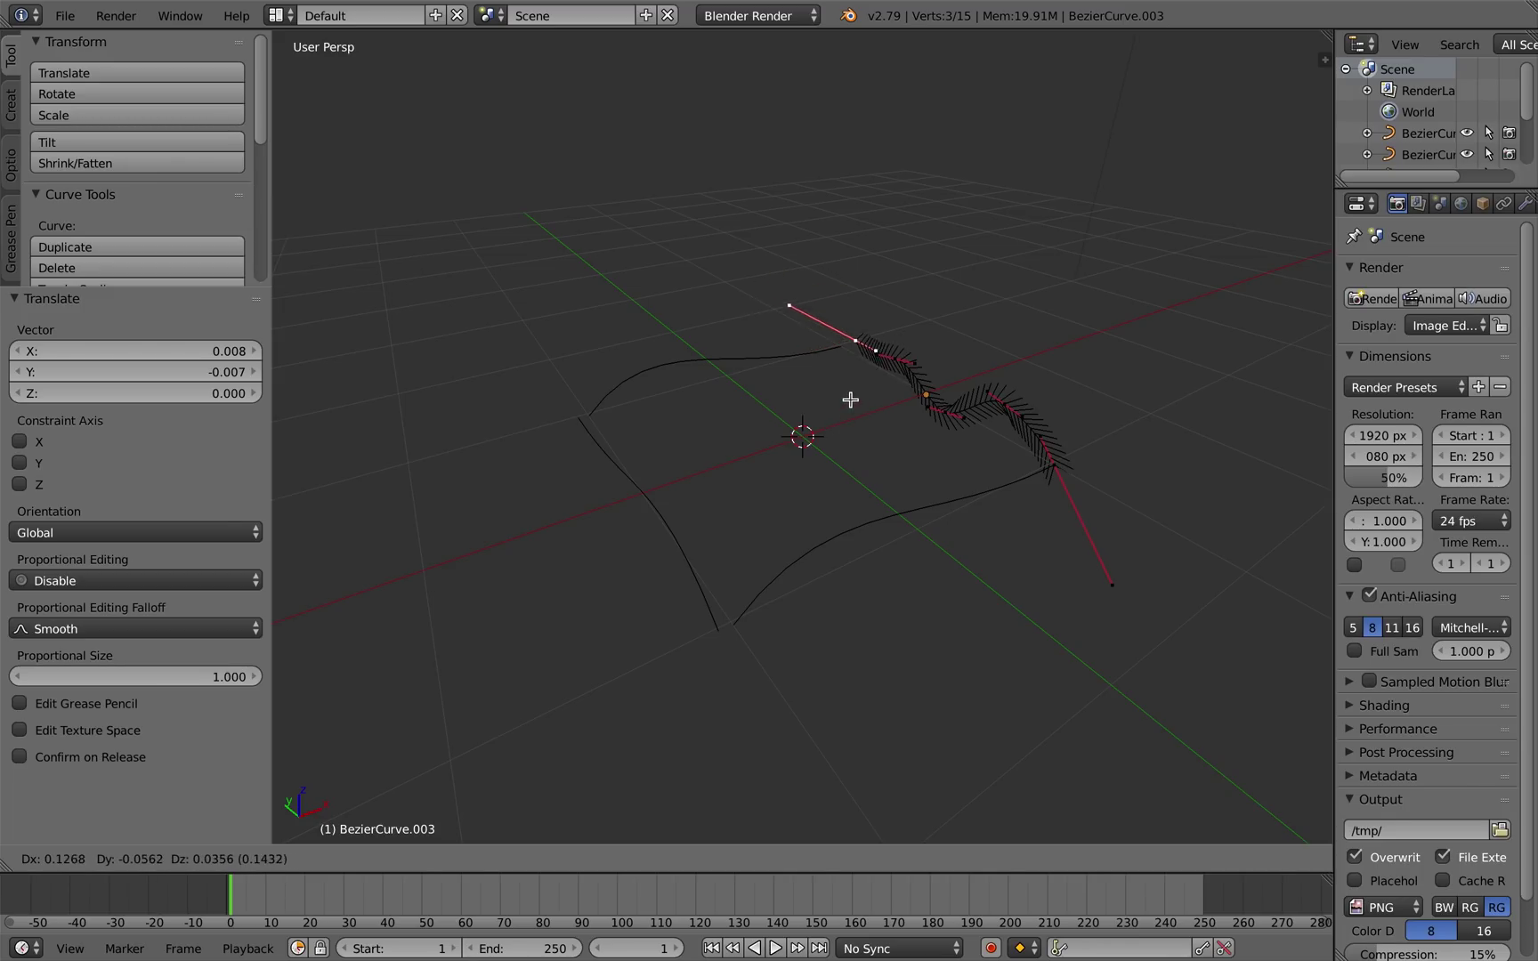
{"action": "left_click", "coordinate": [840, 403]}
{"action": "key", "text": "g"}
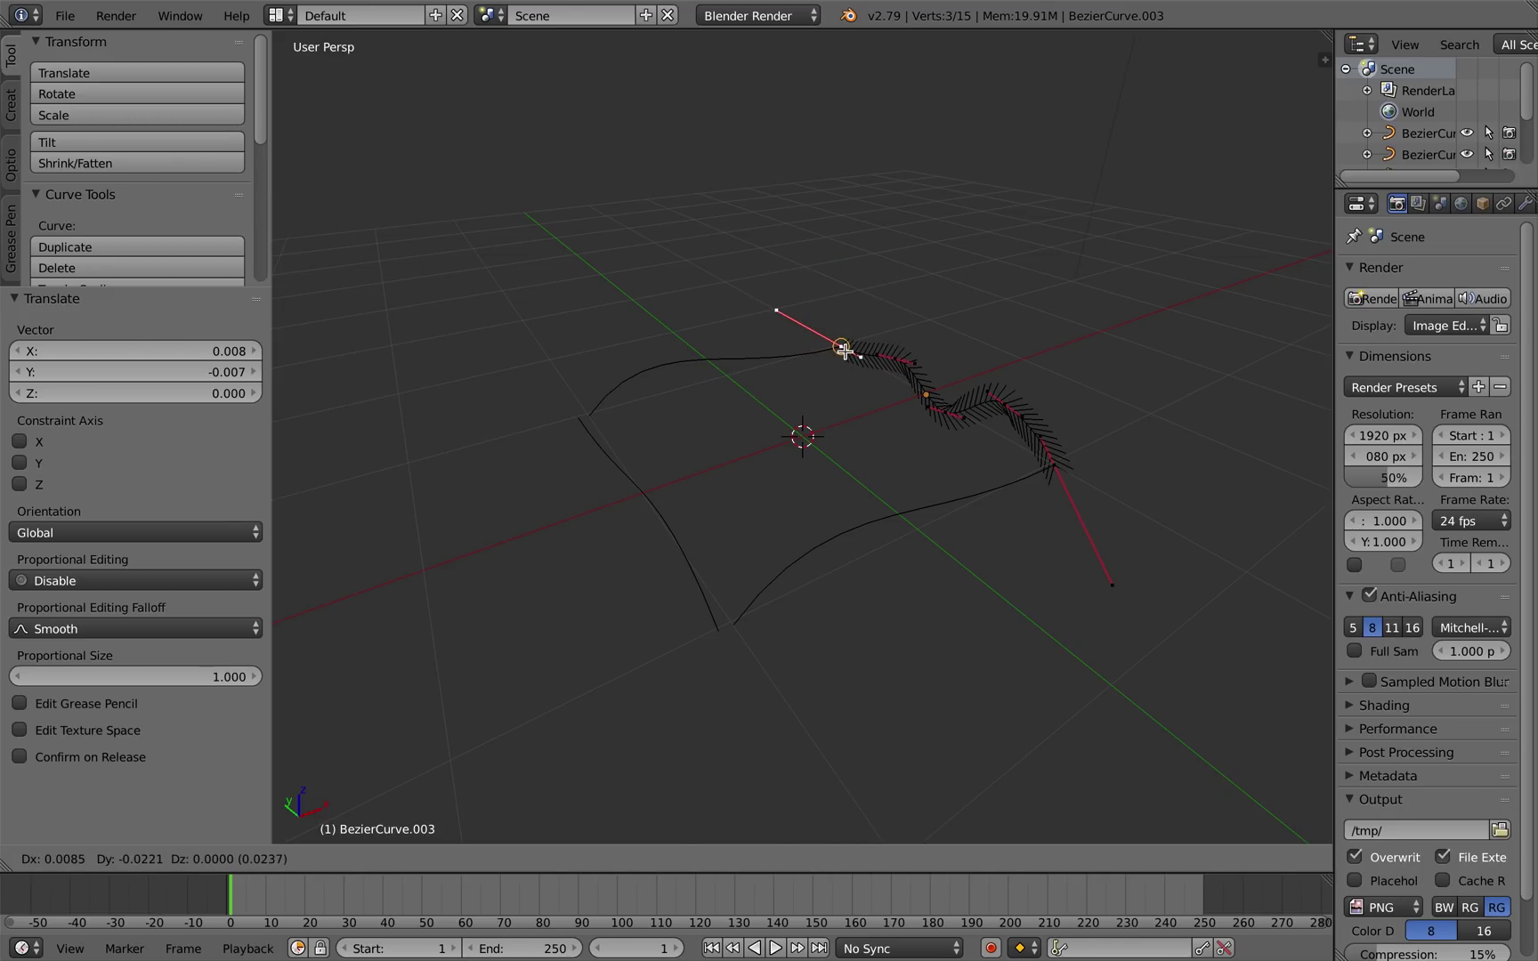
{"action": "left_click", "coordinate": [842, 345]}
{"action": "middle_click_drag", "start_coordinate": [817, 401], "coordinate": [909, 406]}
{"action": "key", "text": "Tab"}
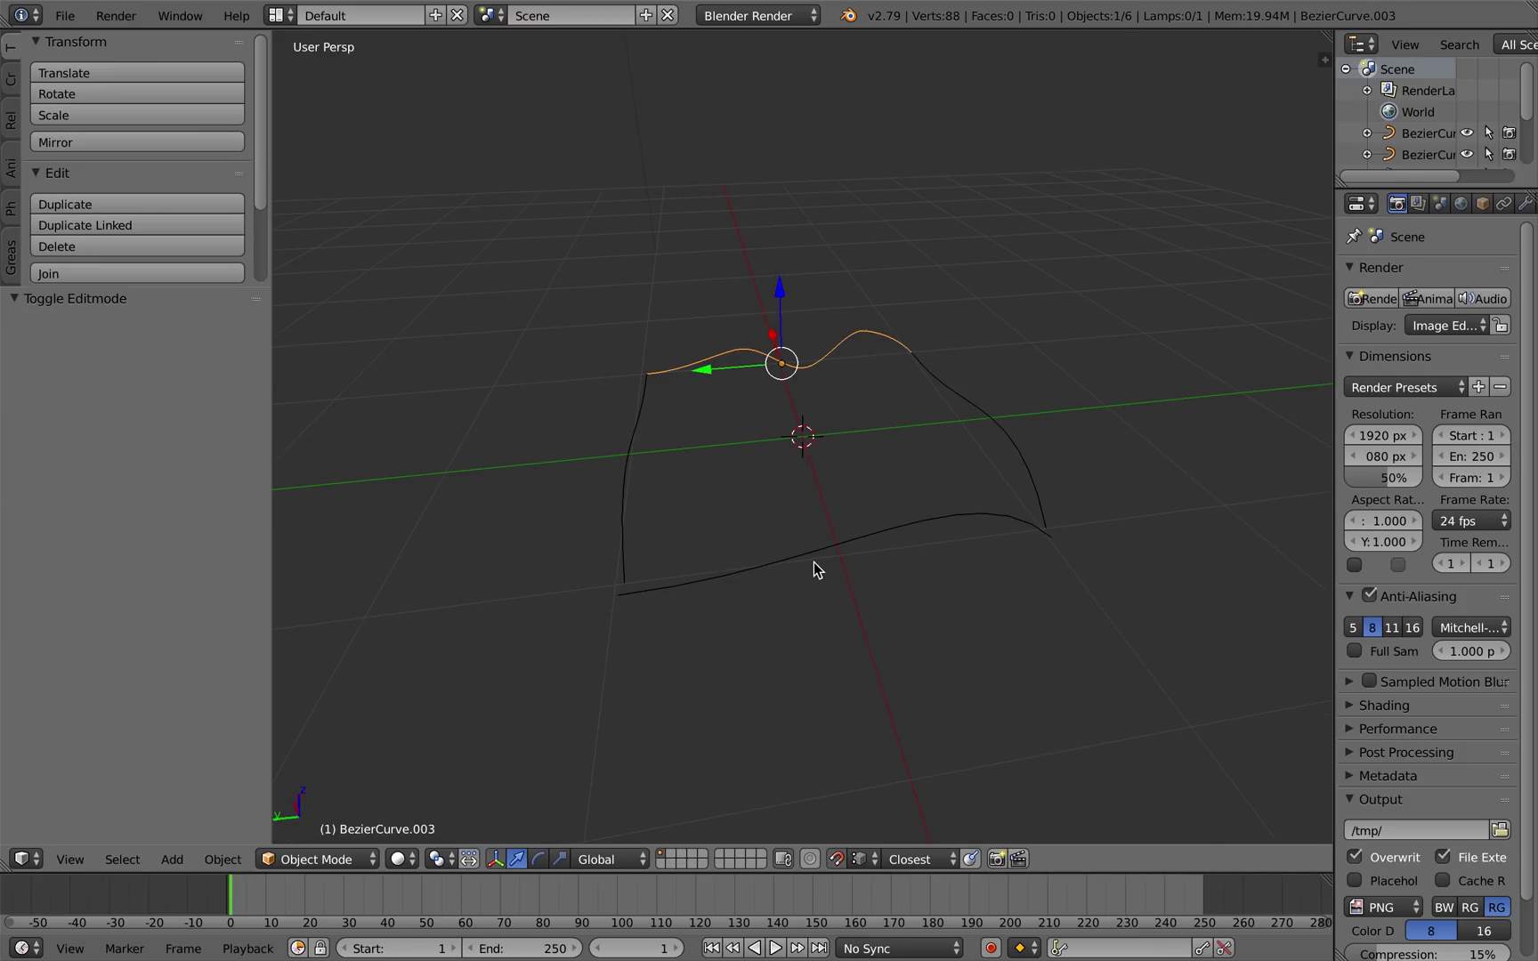
Snap both end points of the opposite crosswise curve to the adjoining curves' ends, and return to Object Mode.
{"action": "right_click", "coordinate": [813, 557]}
{"action": "key", "text": "Tab"}
{"action": "right_click", "coordinate": [618, 590]}
{"action": "key", "text": "g"}
{"action": "left_click", "coordinate": [624, 582]}
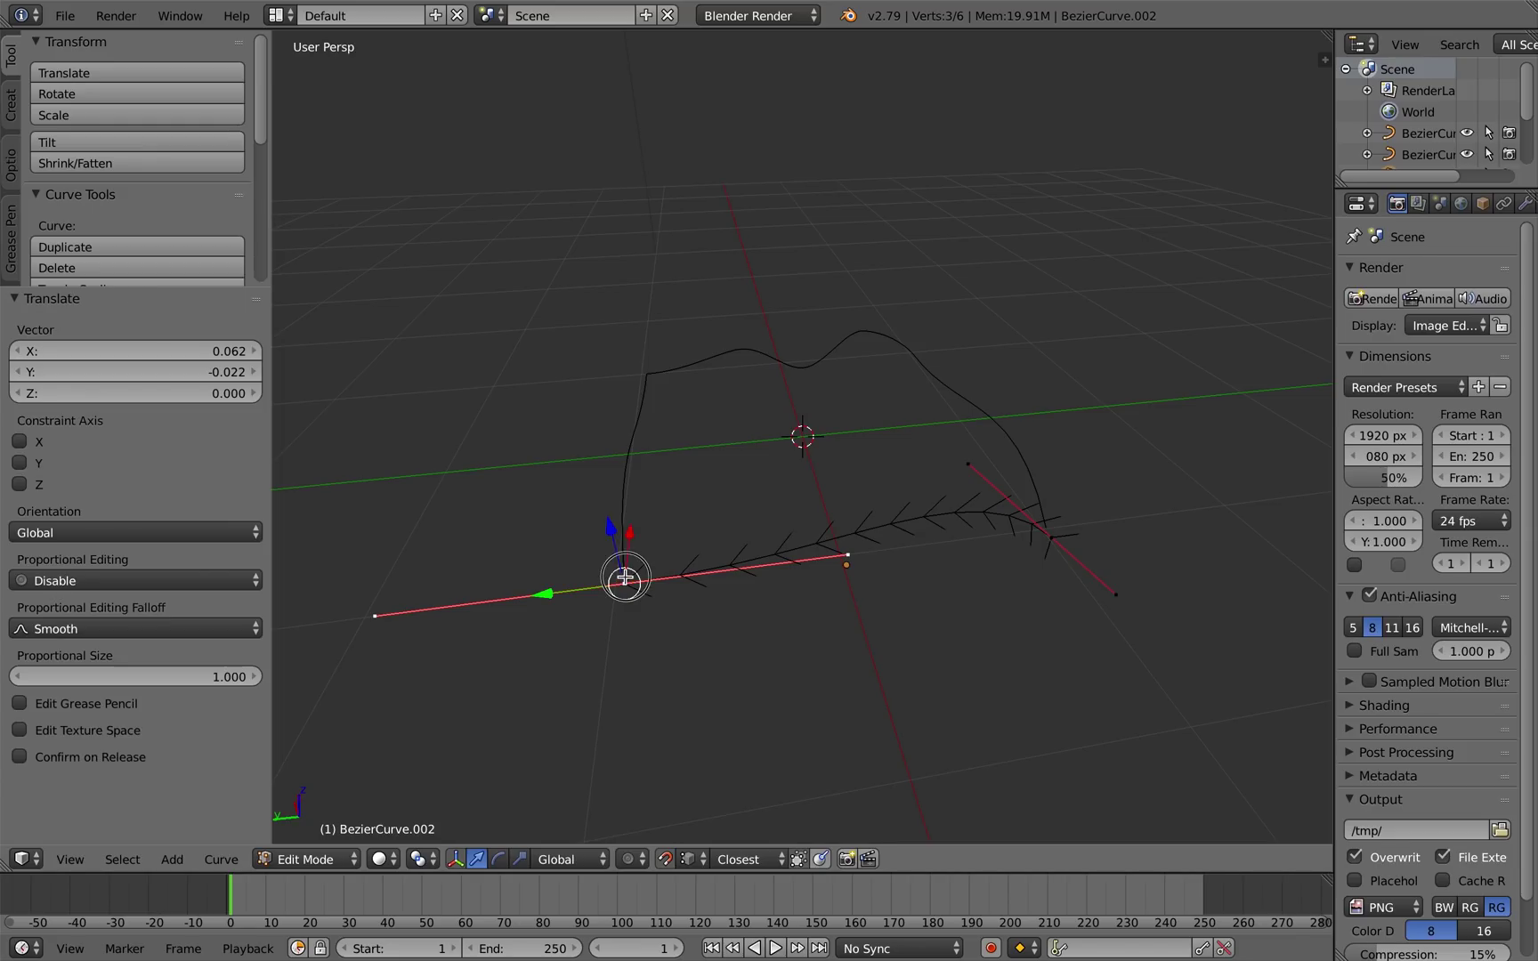
{"action": "right_click", "coordinate": [1051, 532]}
{"action": "key", "text": "g"}
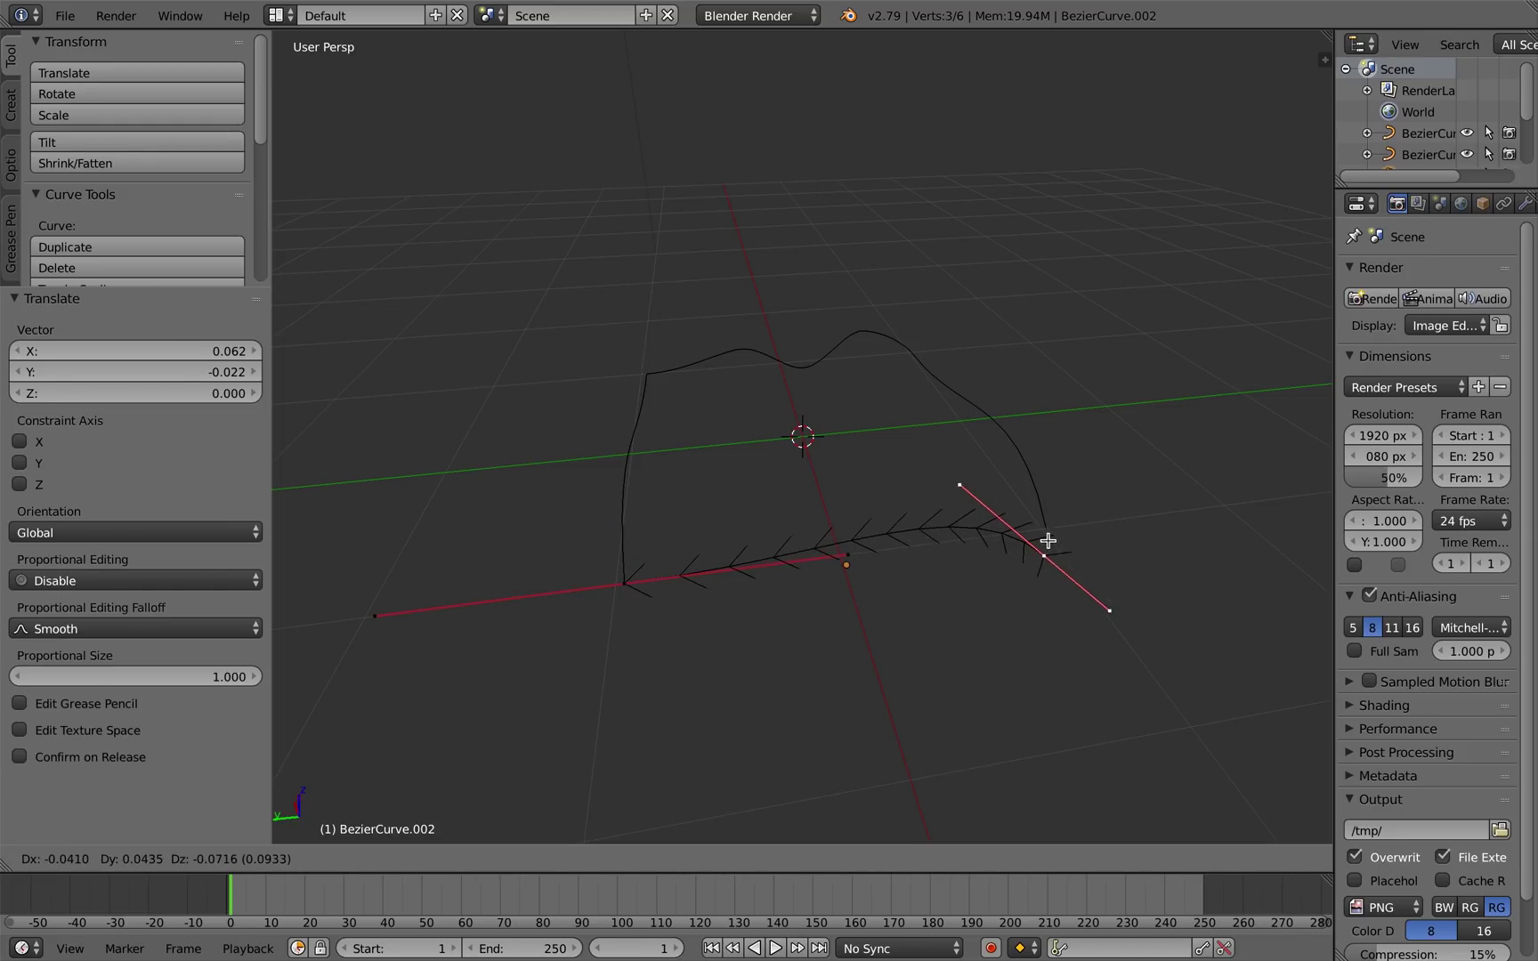
{"action": "left_click", "coordinate": [1047, 526]}
{"action": "mouse_move", "coordinate": [851, 561]}
{"action": "middle_mouse_down"}
{"action": "mouse_move", "coordinate": [1017, 564]}
{"action": "mouse_move", "coordinate": [854, 556]}
{"action": "middle_mouse_up"}
{"action": "key", "text": "Tab"}
{"action": "mouse_move", "coordinate": [1004, 601]}
{"action": "middle_mouse_down"}
{"action": "mouse_move", "coordinate": [937, 605]}
{"action": "mouse_move", "coordinate": [995, 607]}
{"action": "middle_mouse_up"}
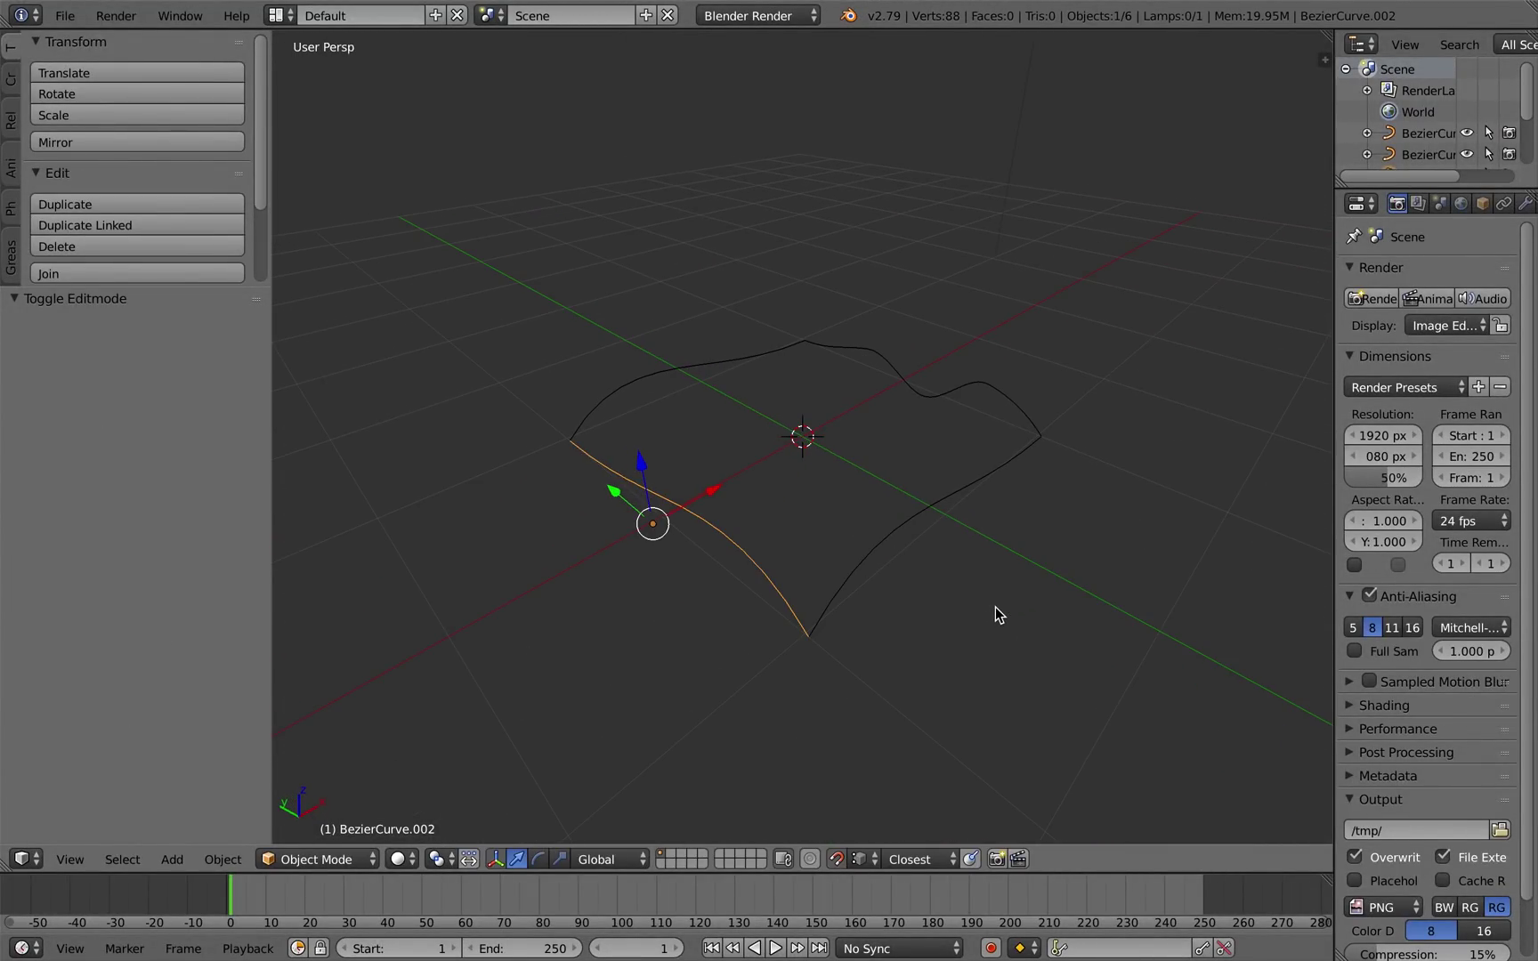
Select all four boundary curves, generate a mesh with Curves To Mesh, and set its divisions to 30 across and 20 down.
{"action": "left_click", "coordinate": [907, 519], "text": "shift"}
{"action": "left_click", "coordinate": [903, 386], "text": "shift"}
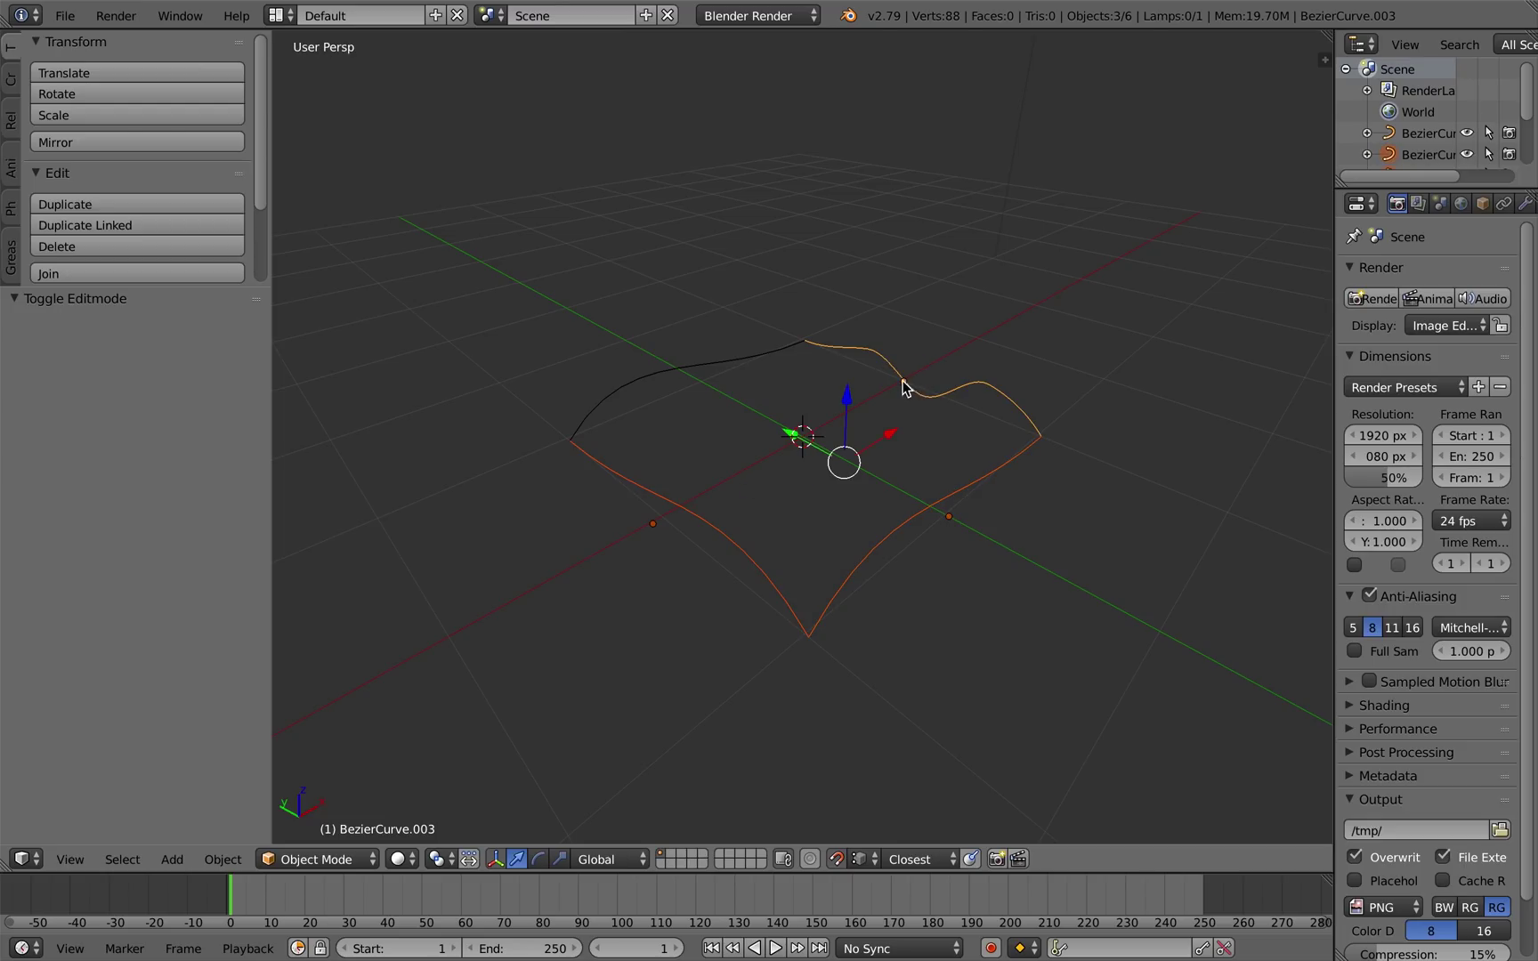
{"action": "left_click", "coordinate": [711, 371], "text": "shift"}
{"action": "middle_click_drag", "start_coordinate": [732, 425], "coordinate": [767, 429]}
{"action": "key", "text": "space"}
{"action": "left_click", "coordinate": [949, 371]}
{"action": "middle_click_drag", "start_coordinate": [1110, 459], "coordinate": [334, 463]}
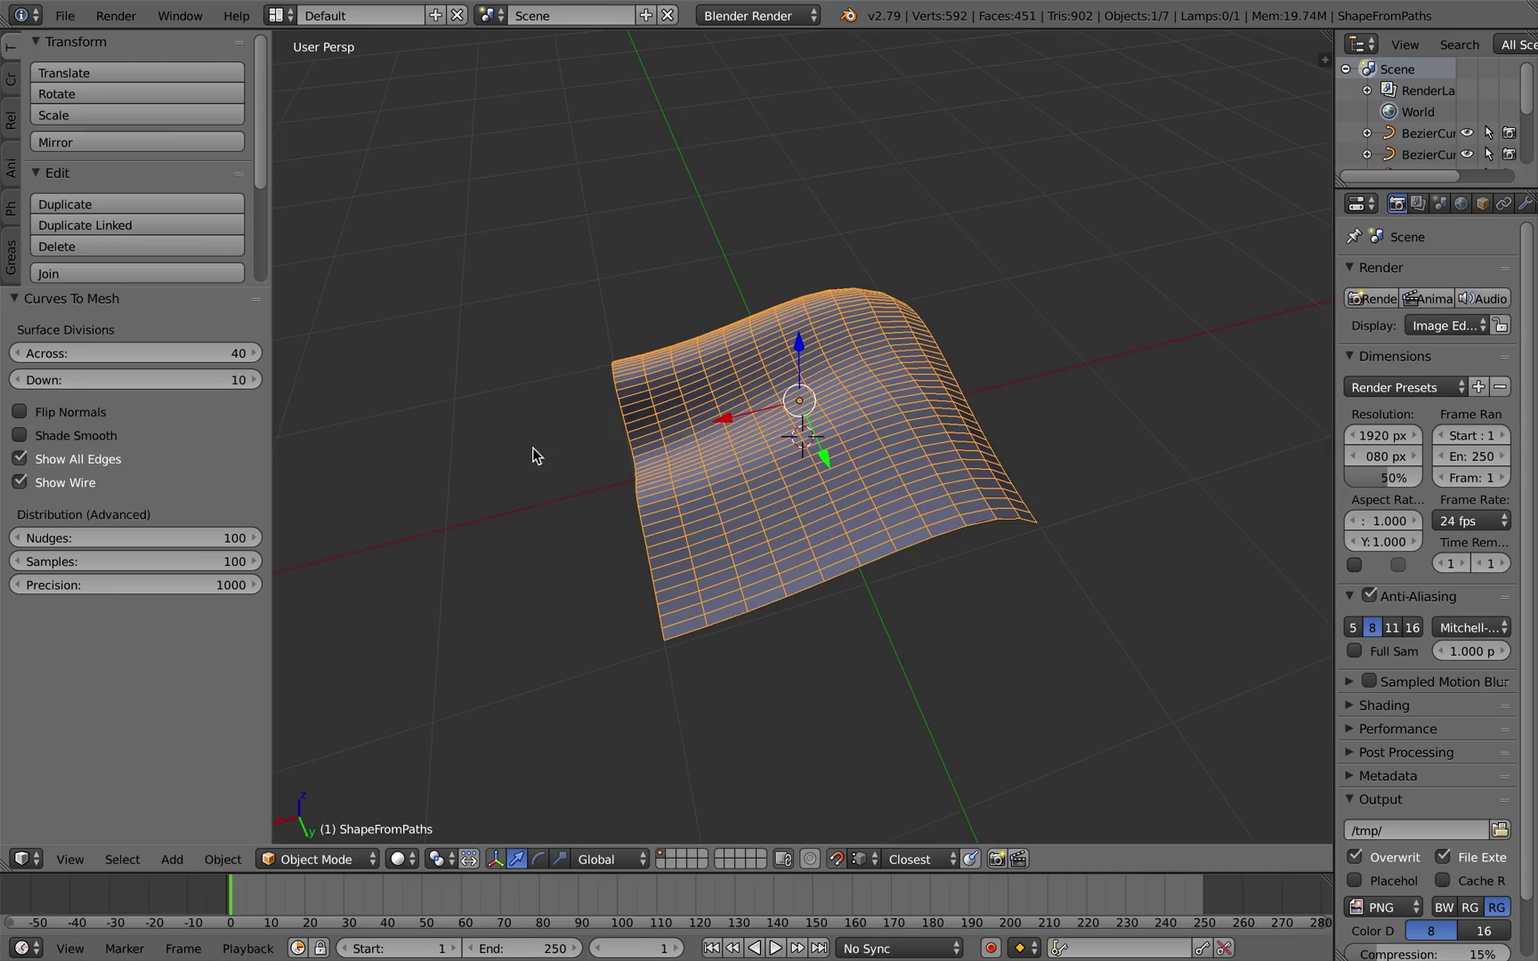
{"action": "left_click_drag", "start_coordinate": [134, 353], "coordinate": [252, 379]}
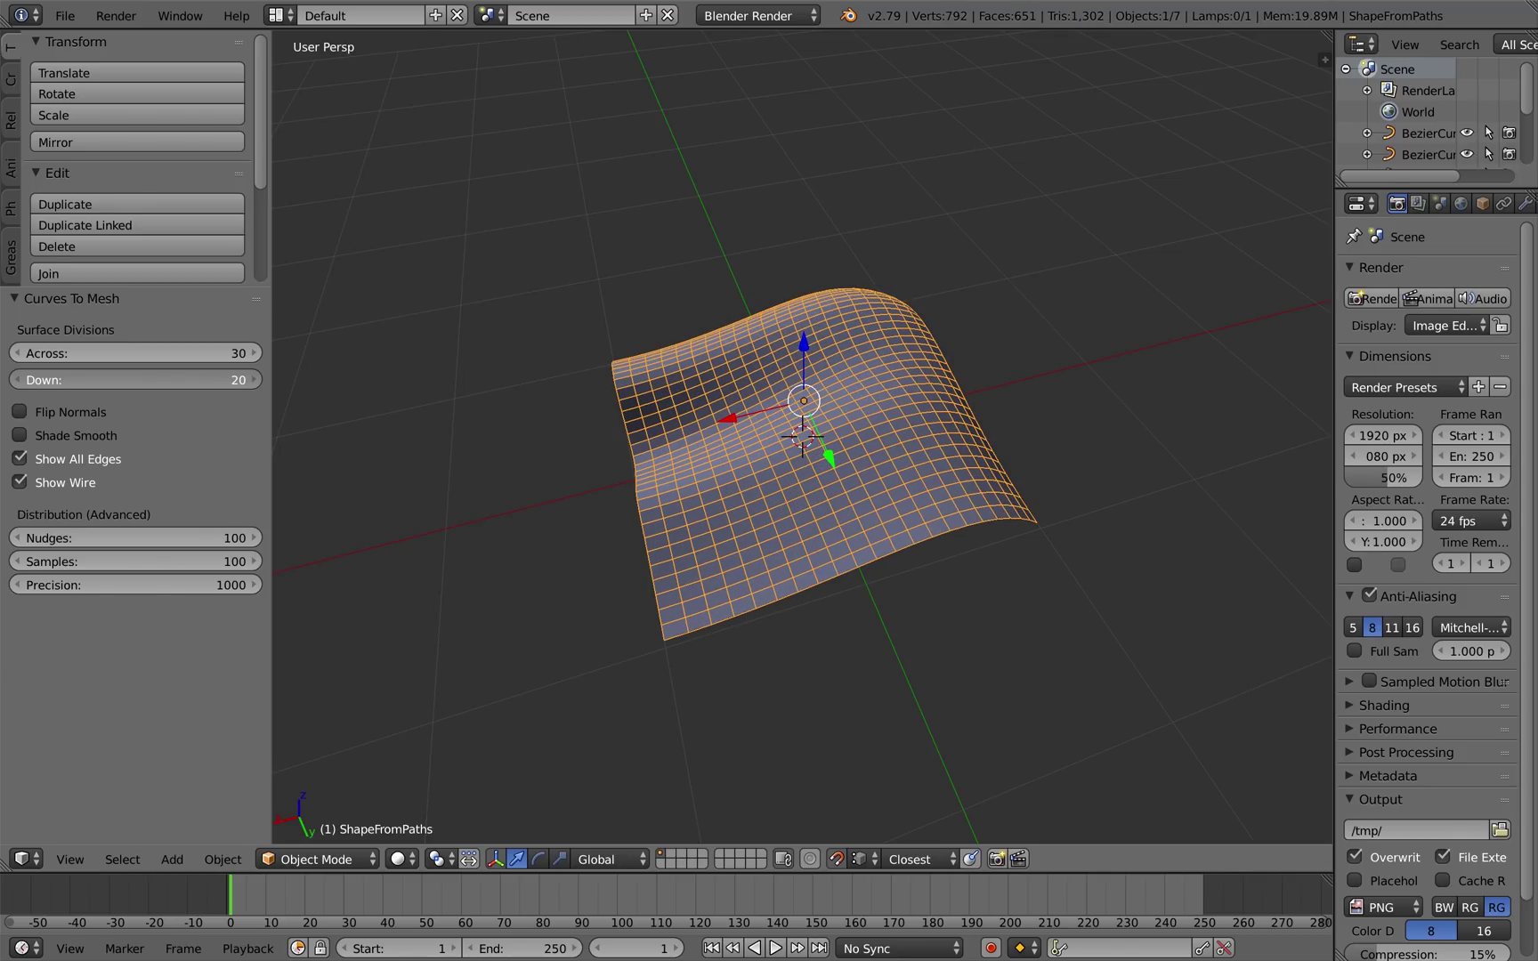
{"action": "middle_click_drag", "start_coordinate": [586, 460], "coordinate": [837, 454]}
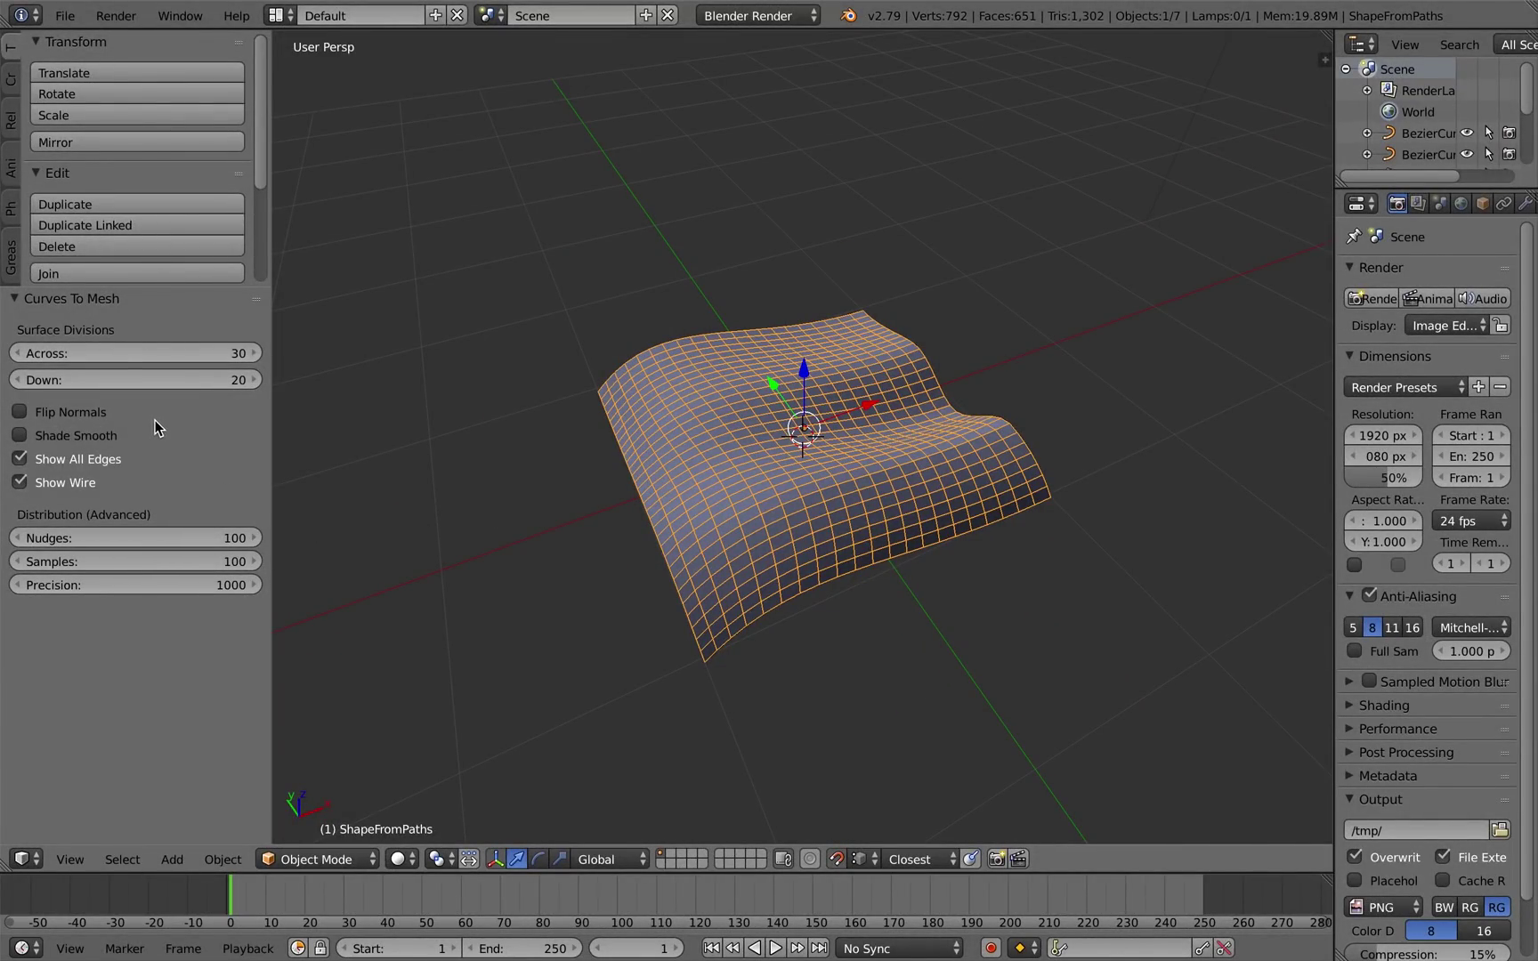
Try Flip Normals and Shade Smooth on the generated mesh, switching each one back off.
{"action": "left_click", "coordinate": [83, 411]}
{"action": "left_click", "coordinate": [83, 411]}
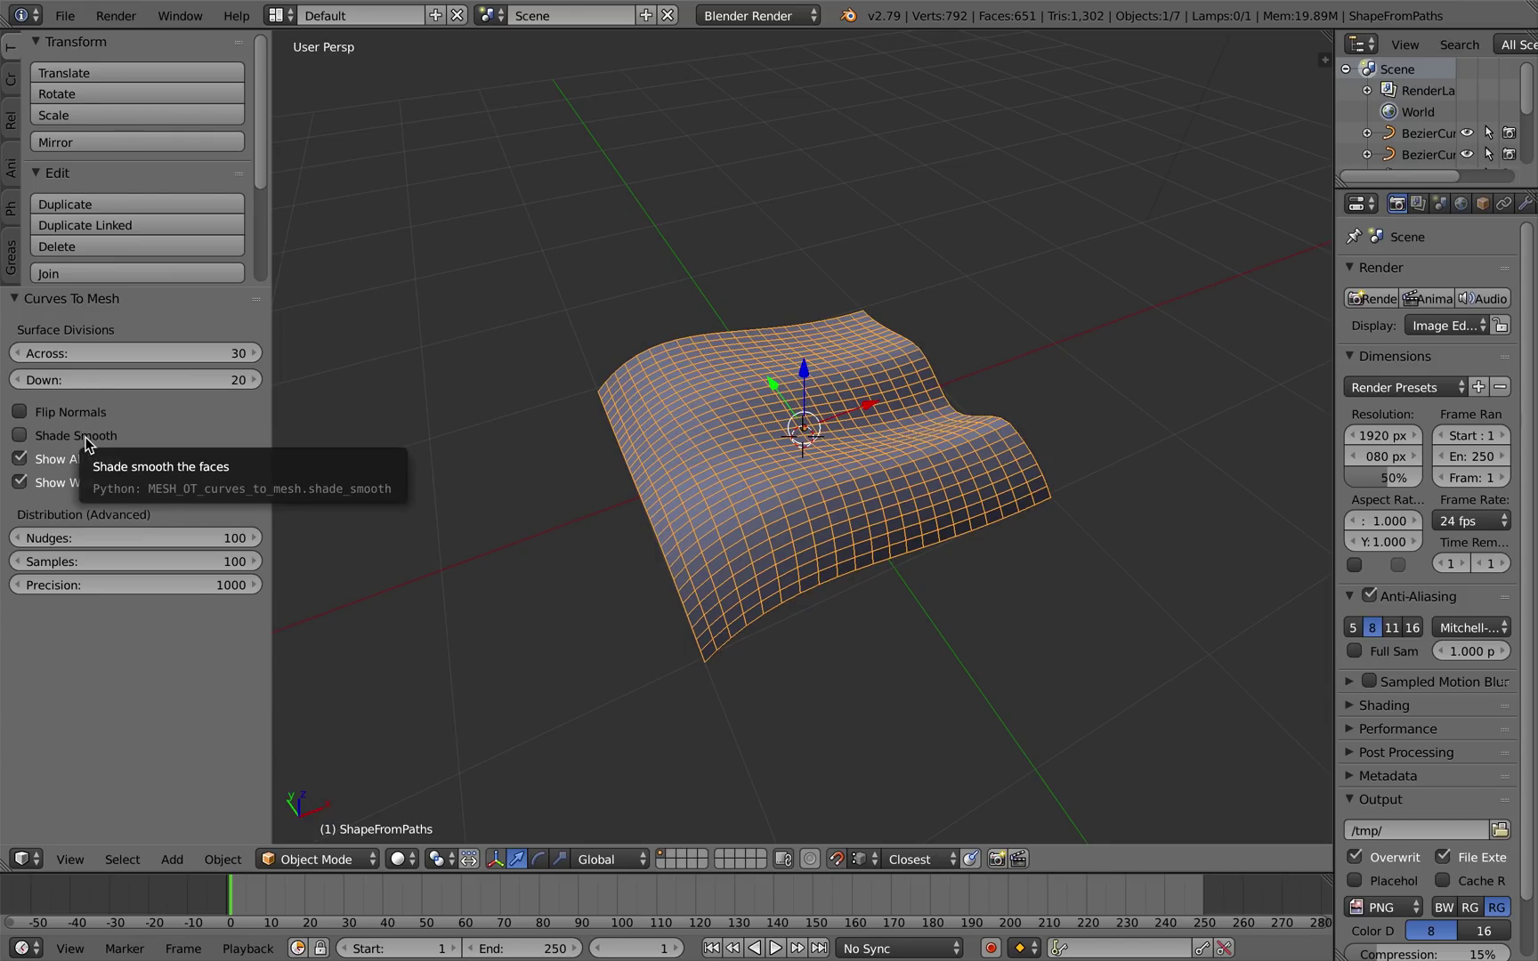
{"action": "left_click", "coordinate": [85, 437]}
{"action": "left_click", "coordinate": [85, 437]}
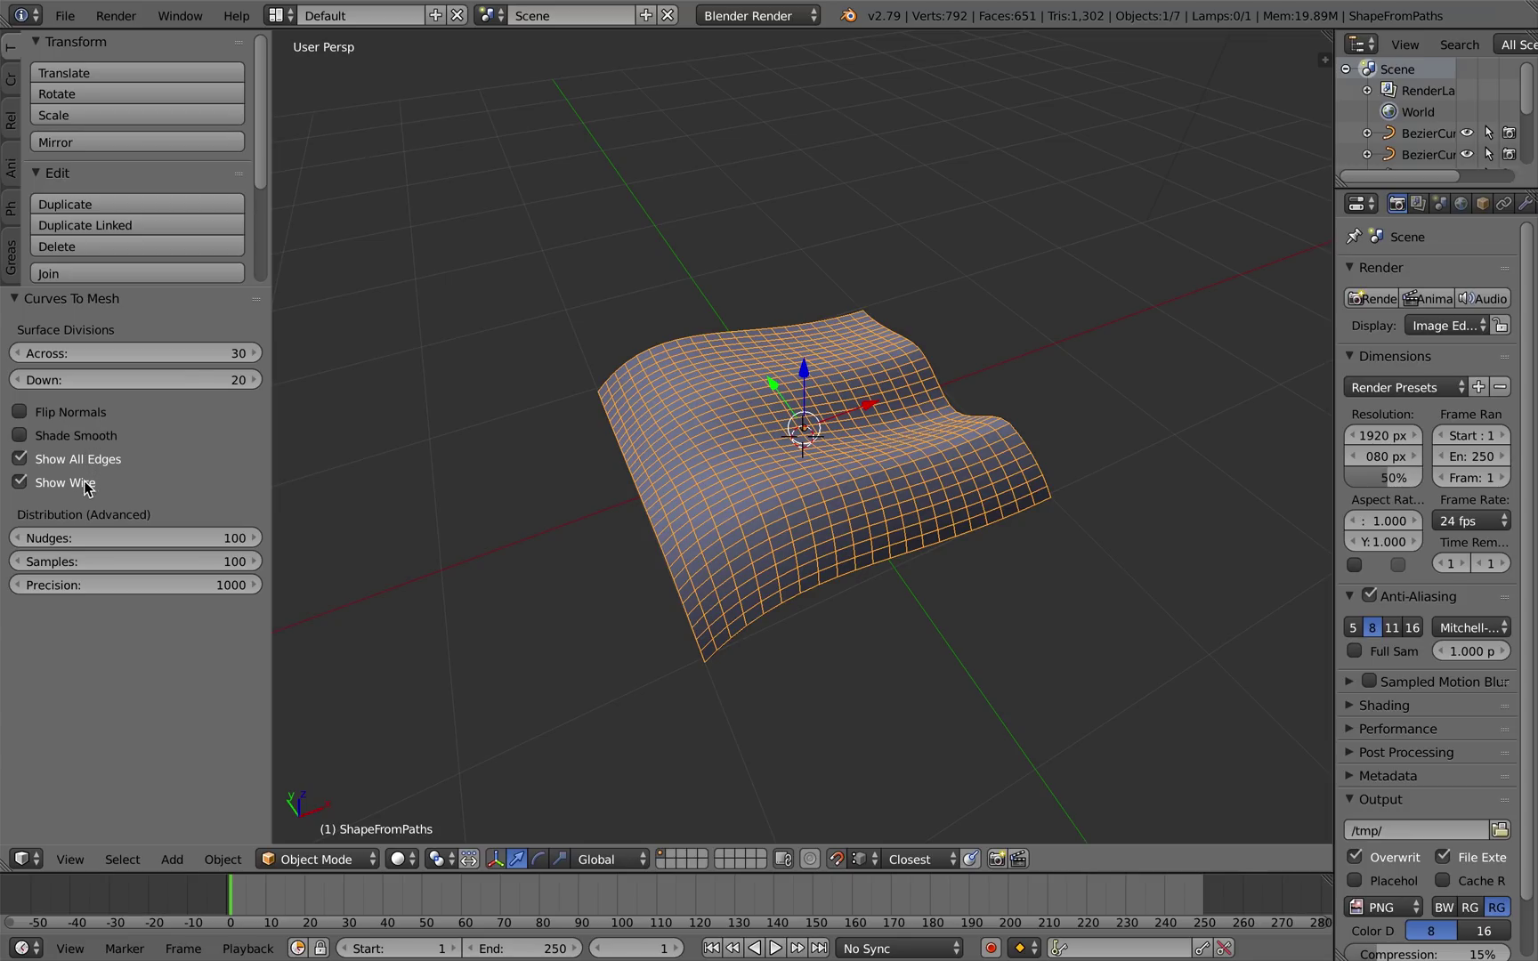
Enable Shade Smooth on the mesh while its wire display is off, and turn Show Wire back on.
{"action": "left_click", "coordinate": [86, 484]}
{"action": "middle_click_drag", "start_coordinate": [532, 511], "coordinate": [777, 518]}
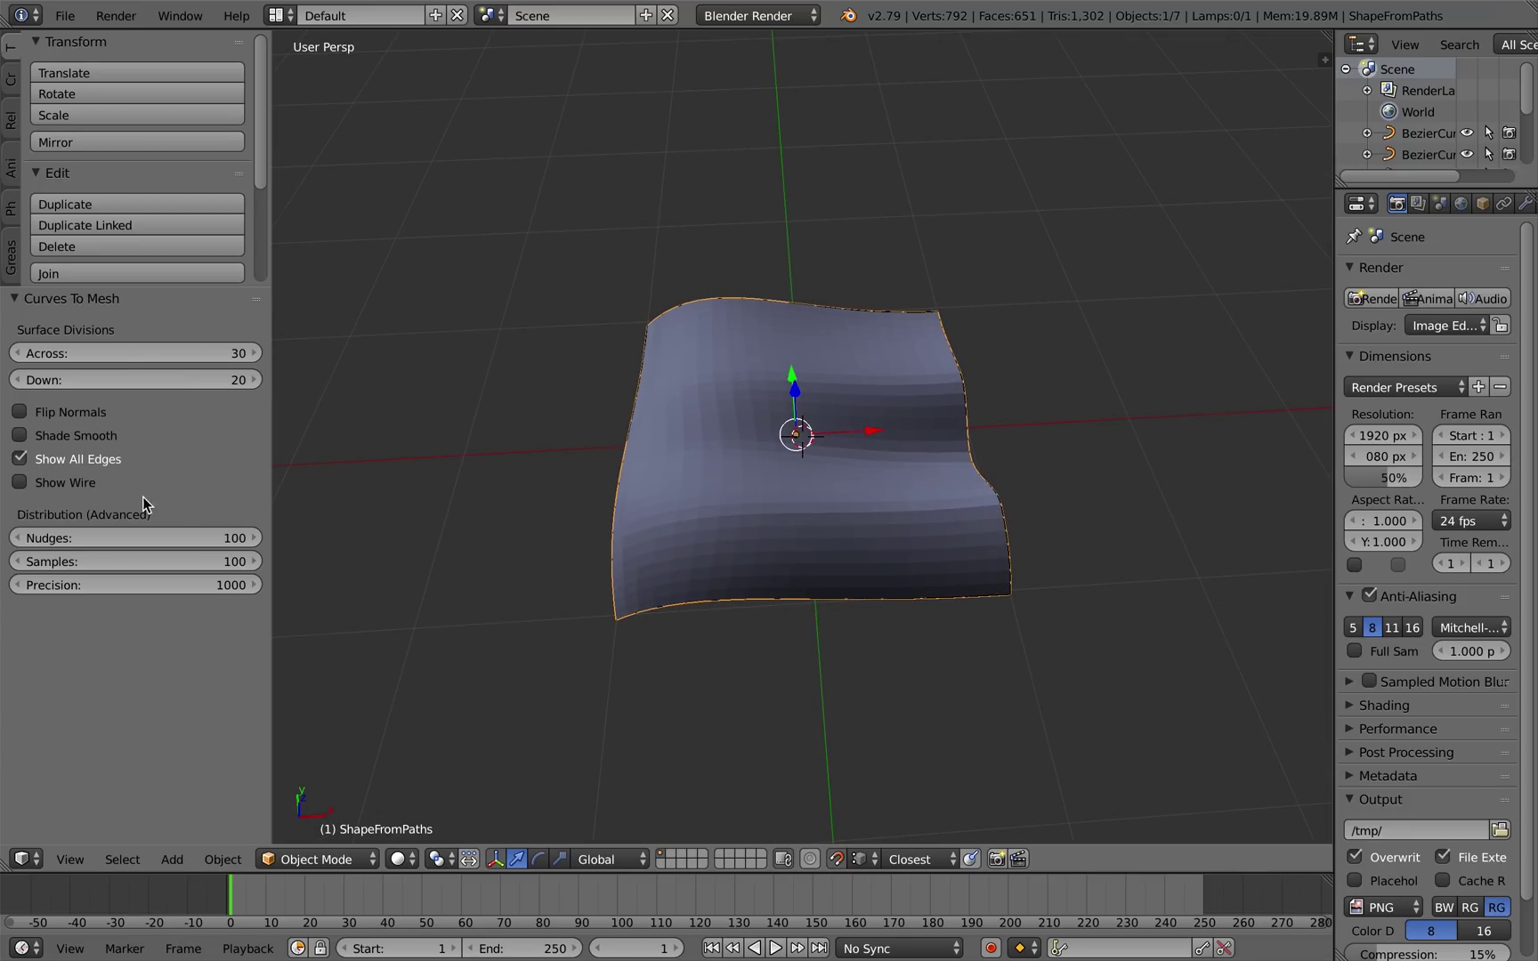
{"action": "left_click", "coordinate": [71, 438]}
{"action": "left_click", "coordinate": [79, 485]}
Toggle Show All Edges and Show Wire off and back on to compare how the mesh displays.
{"action": "left_click", "coordinate": [99, 465]}
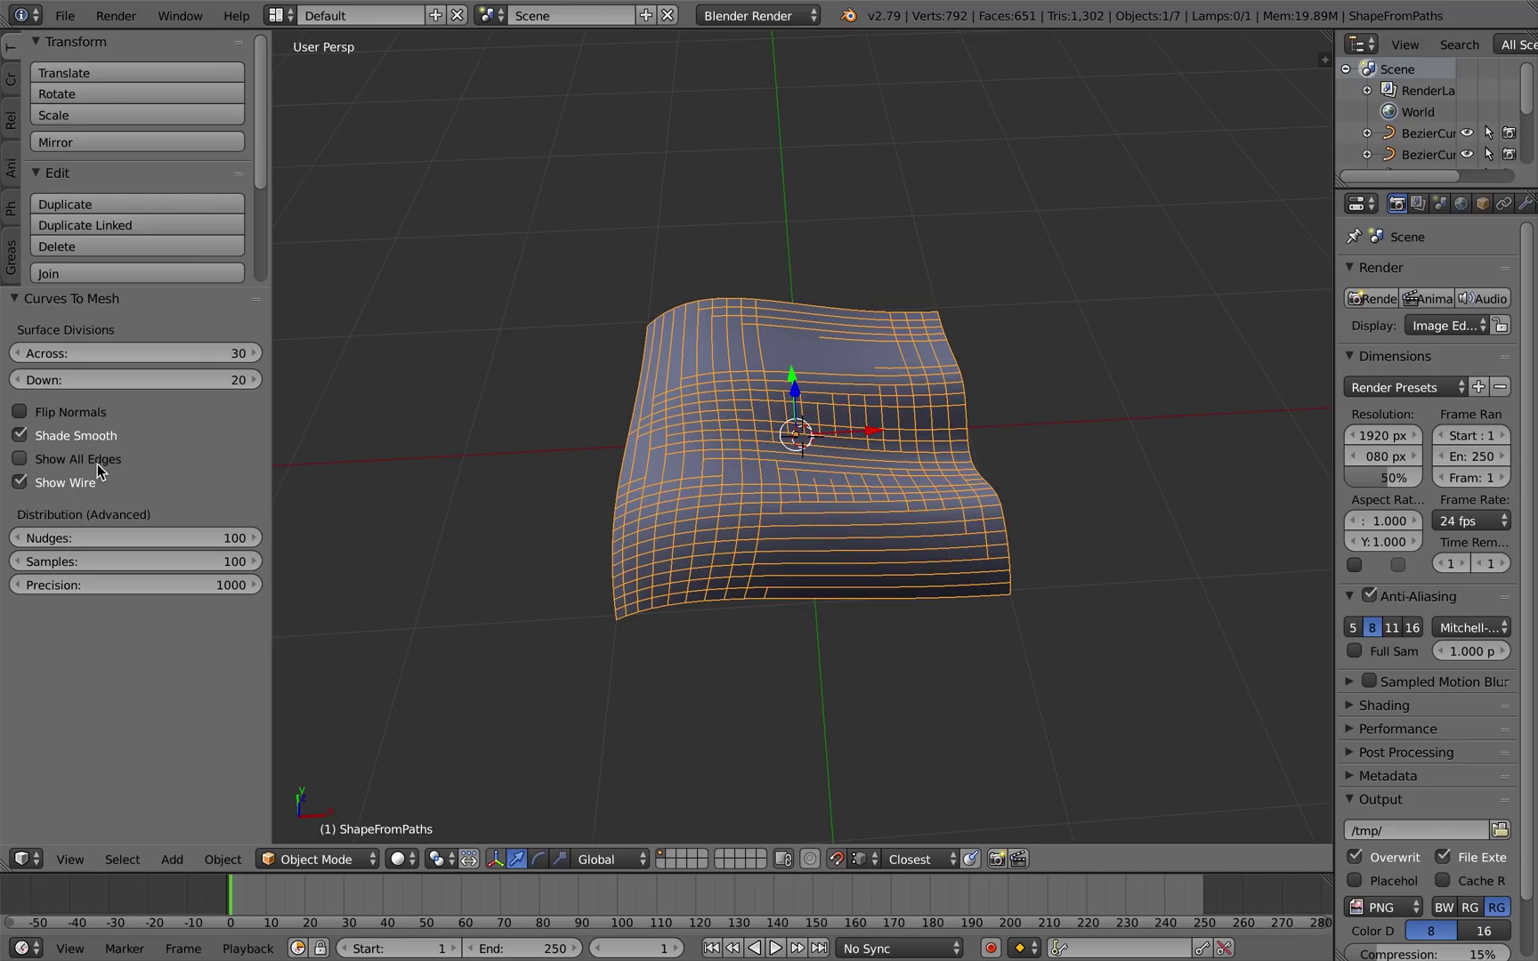
{"action": "left_click", "coordinate": [99, 465]}
{"action": "left_click", "coordinate": [80, 488]}
{"action": "left_click", "coordinate": [76, 489]}
{"action": "middle_click_drag", "start_coordinate": [829, 516], "coordinate": [733, 543]}
{"action": "scroll", "coordinate": [733, 542], "scroll_direction": "up", "scroll_amount": 3}
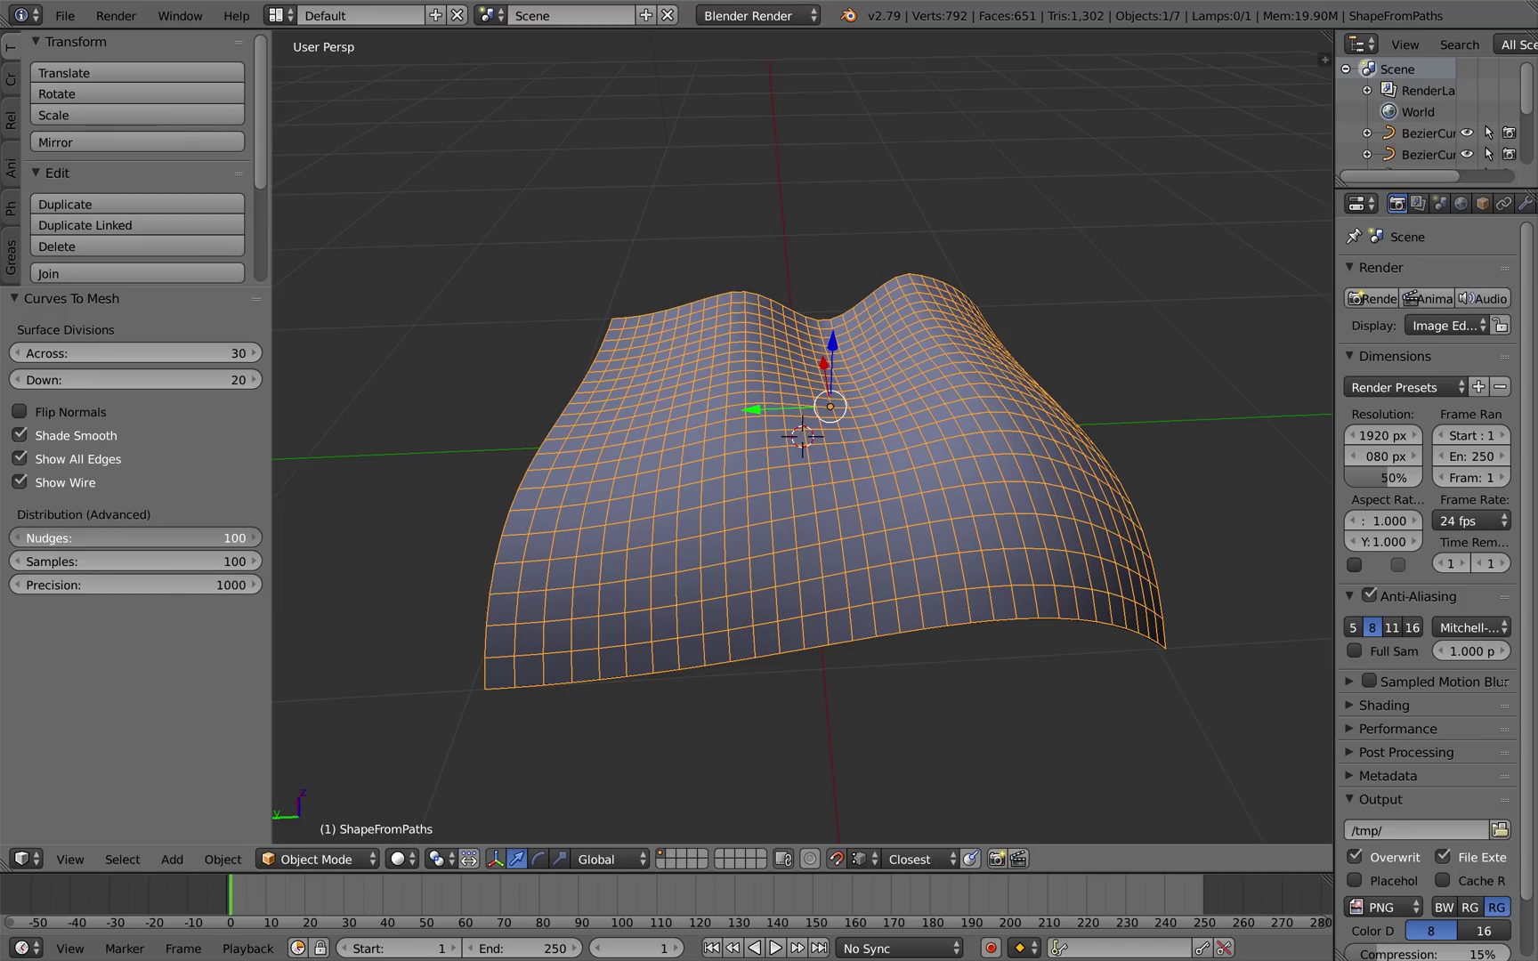
Try Nudges values of 0 and 126 on the mesh's distribution, and reset Nudges to 100.
{"action": "left_click_drag", "start_coordinate": [213, 541], "coordinate": [68, 541]}
{"action": "middle_click_drag", "start_coordinate": [623, 502], "coordinate": [1059, 483]}
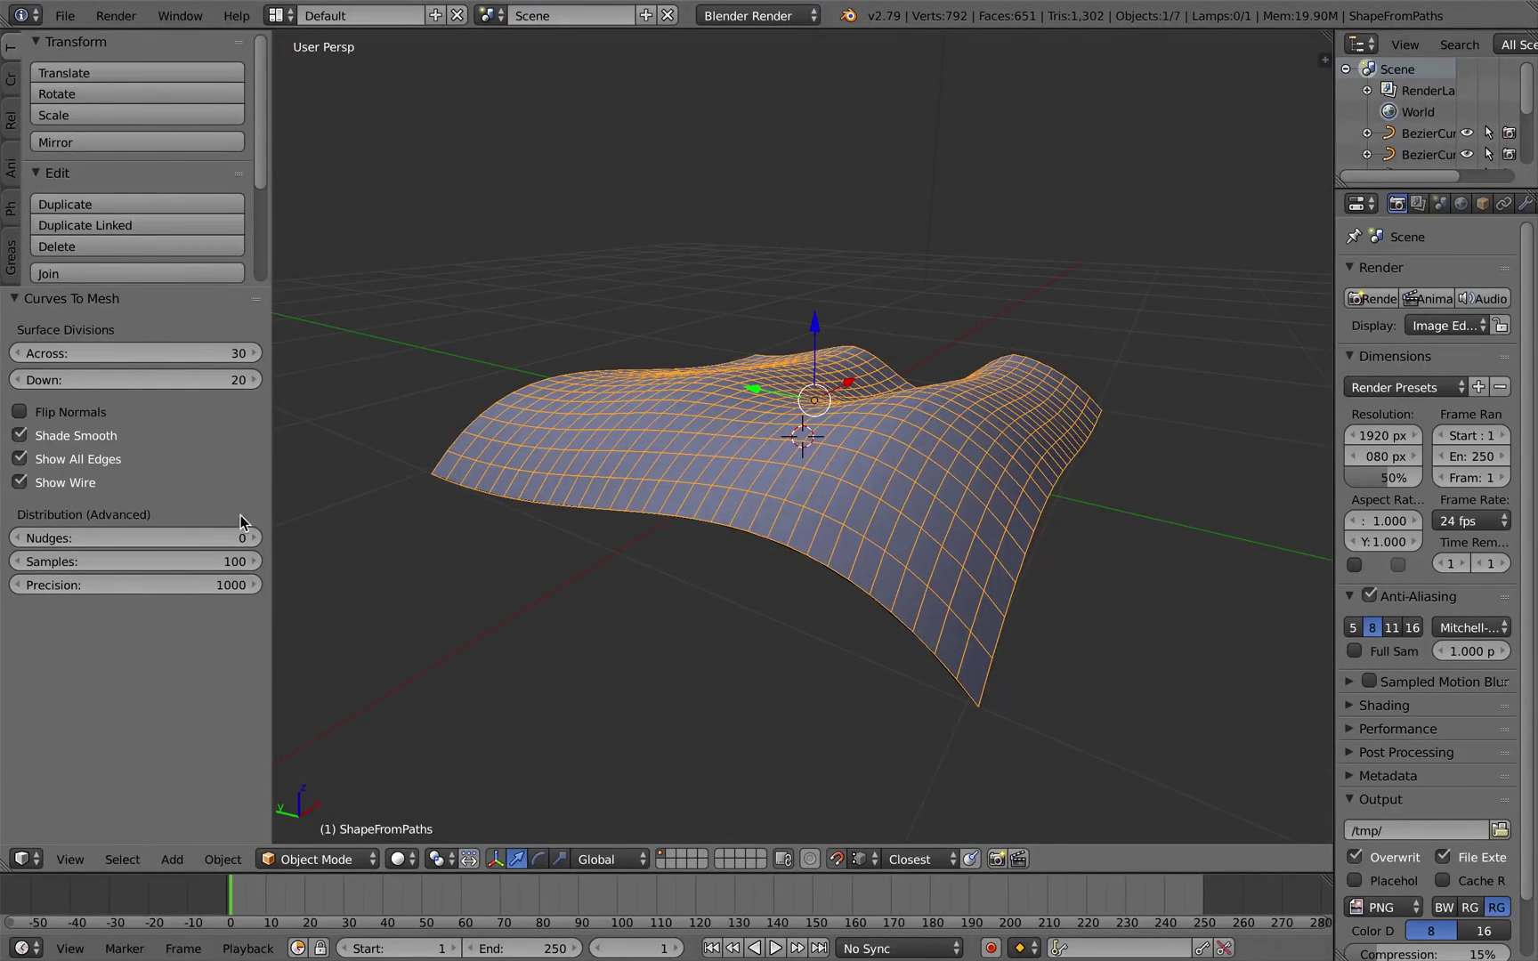
{"action": "left_click_drag", "start_coordinate": [217, 534], "coordinate": [308, 534]}
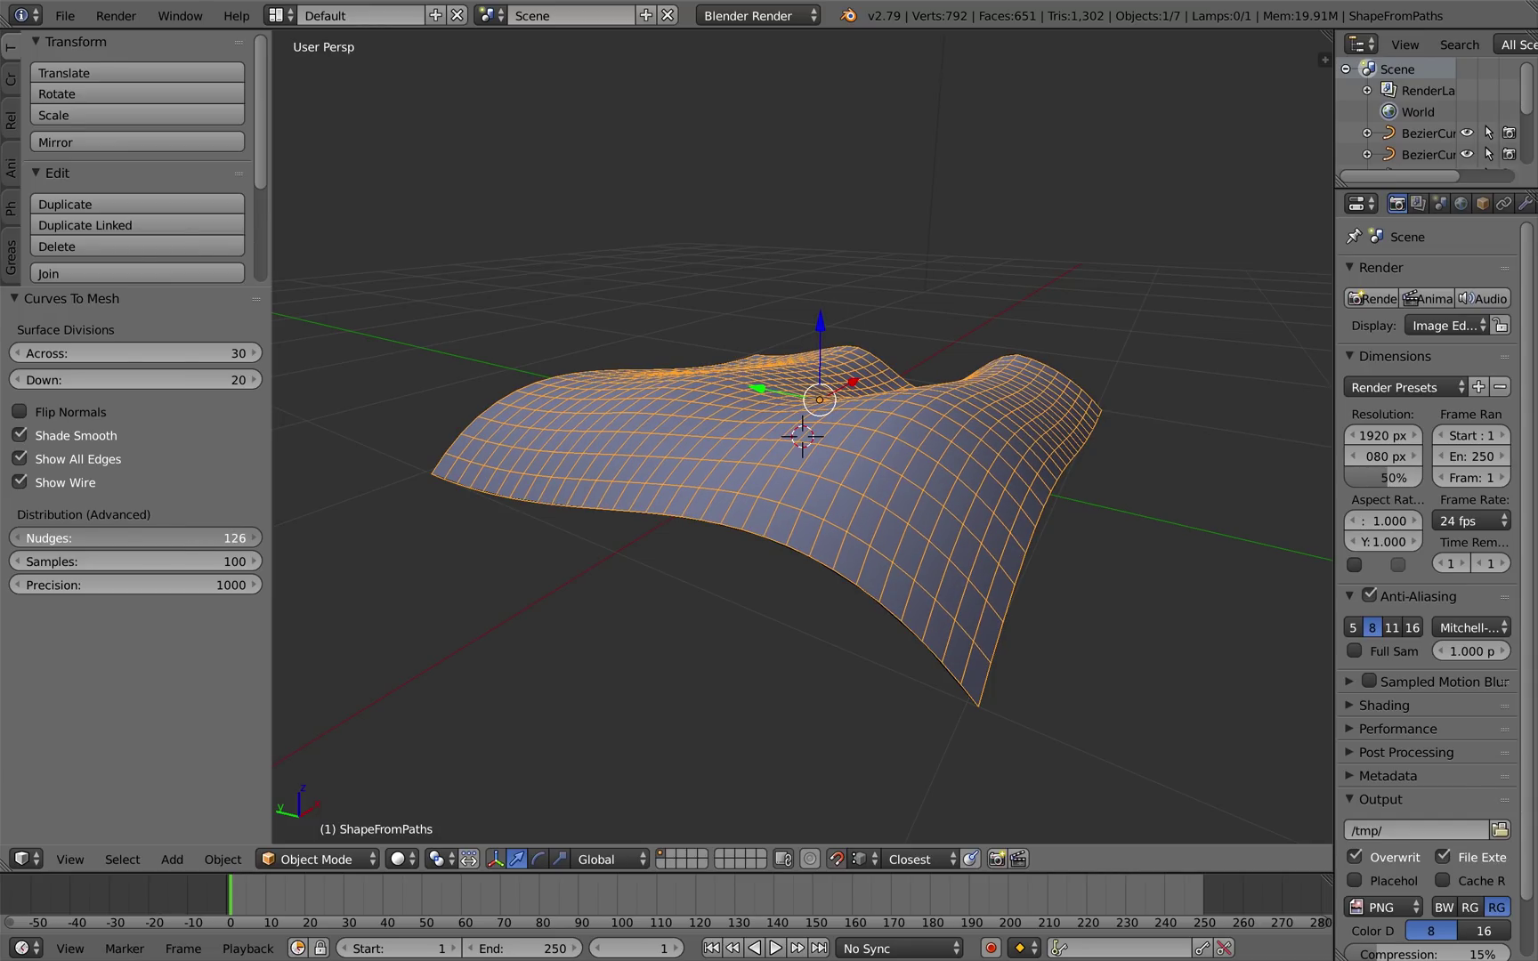
{"action": "left_click", "coordinate": [206, 533]}
{"action": "type", "text": "100"}
{"action": "key", "text": "Return"}
{"action": "middle_click_drag", "start_coordinate": [978, 483], "coordinate": [861, 513]}
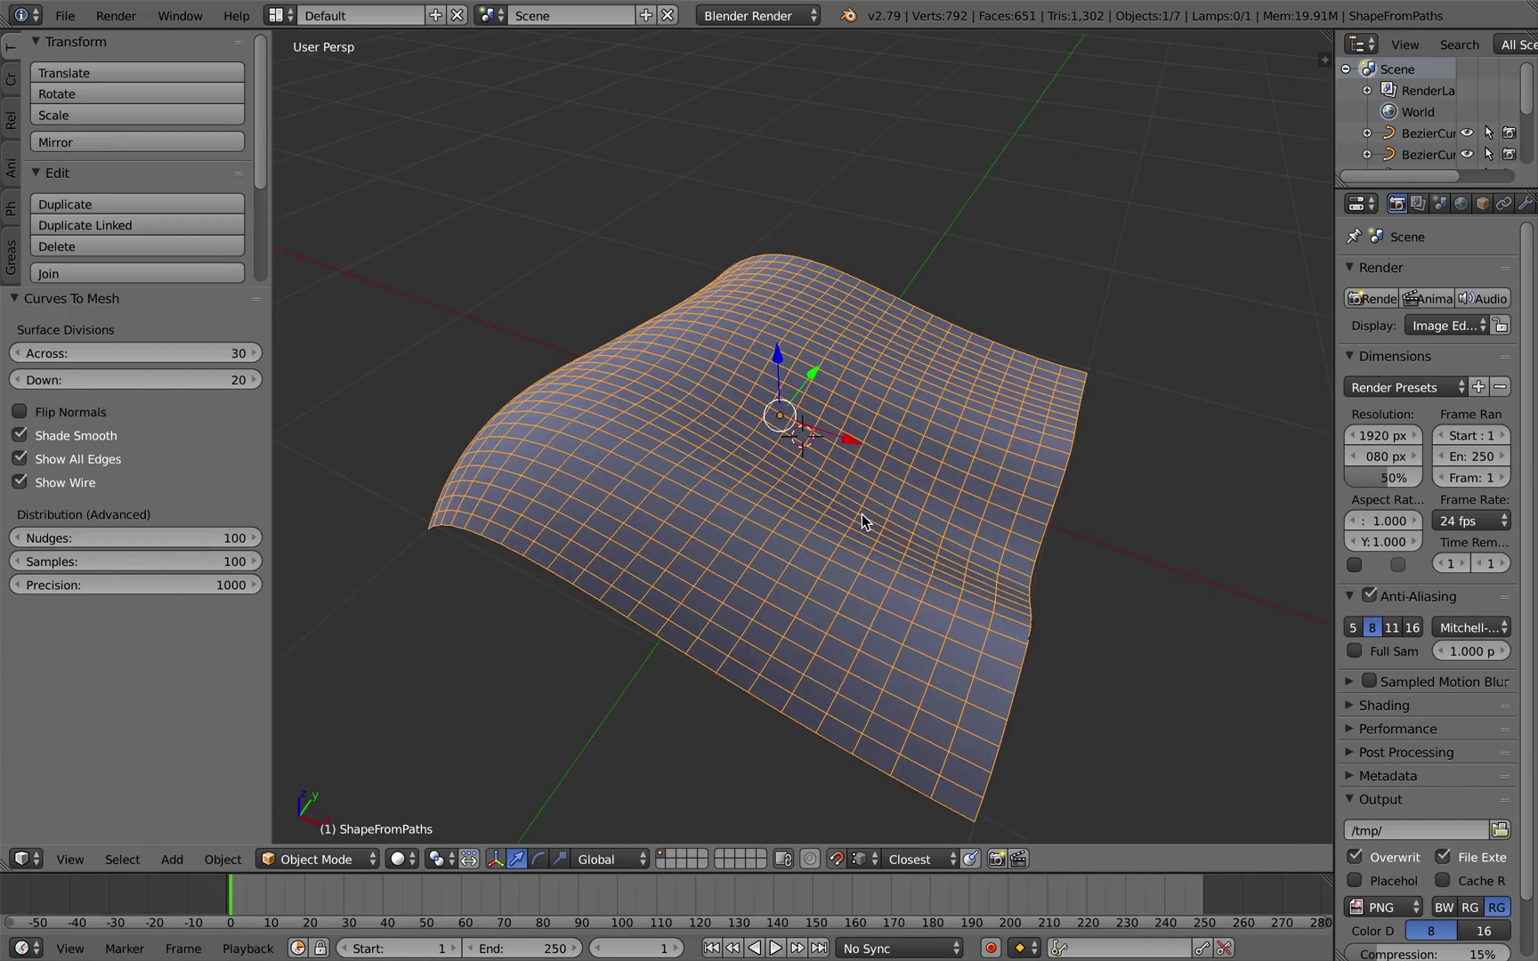
Delete the generated mesh and all remaining objects to empty the scene.
{"action": "key", "text": "x"}
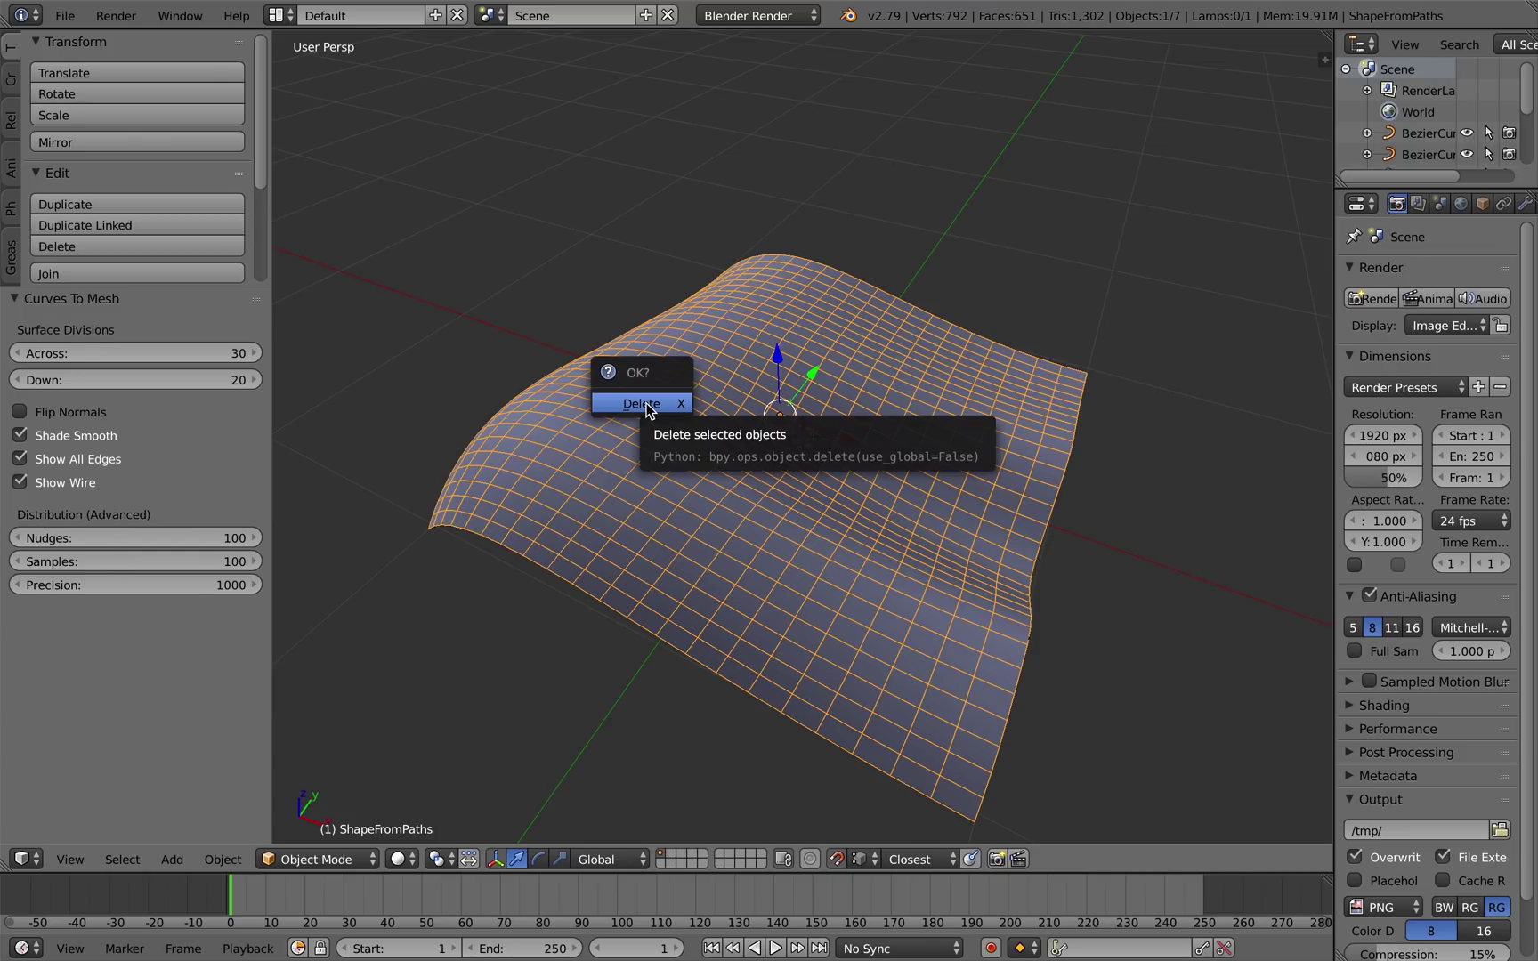
{"action": "left_click", "coordinate": [647, 405]}
{"action": "middle_click_drag", "start_coordinate": [854, 484], "coordinate": [888, 472]}
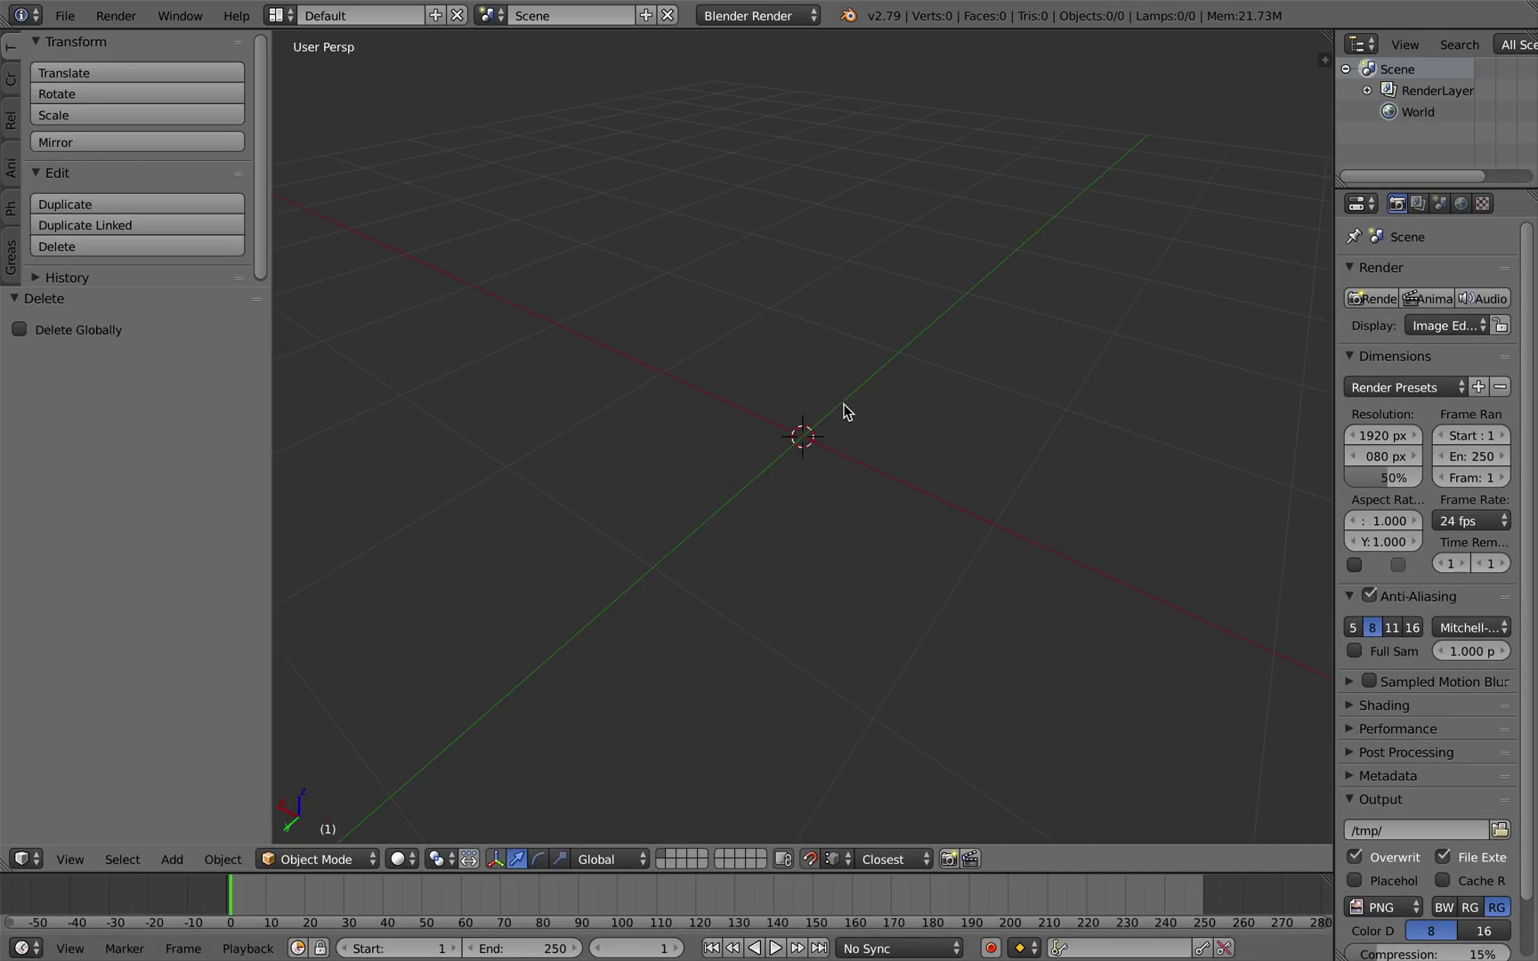
Add a Rectangle curve at the origin, trying its 2D option and setting it back to 3D.
{"action": "key", "text": "shift+a"}
{"action": "mouse_move", "coordinate": [672, 394]}
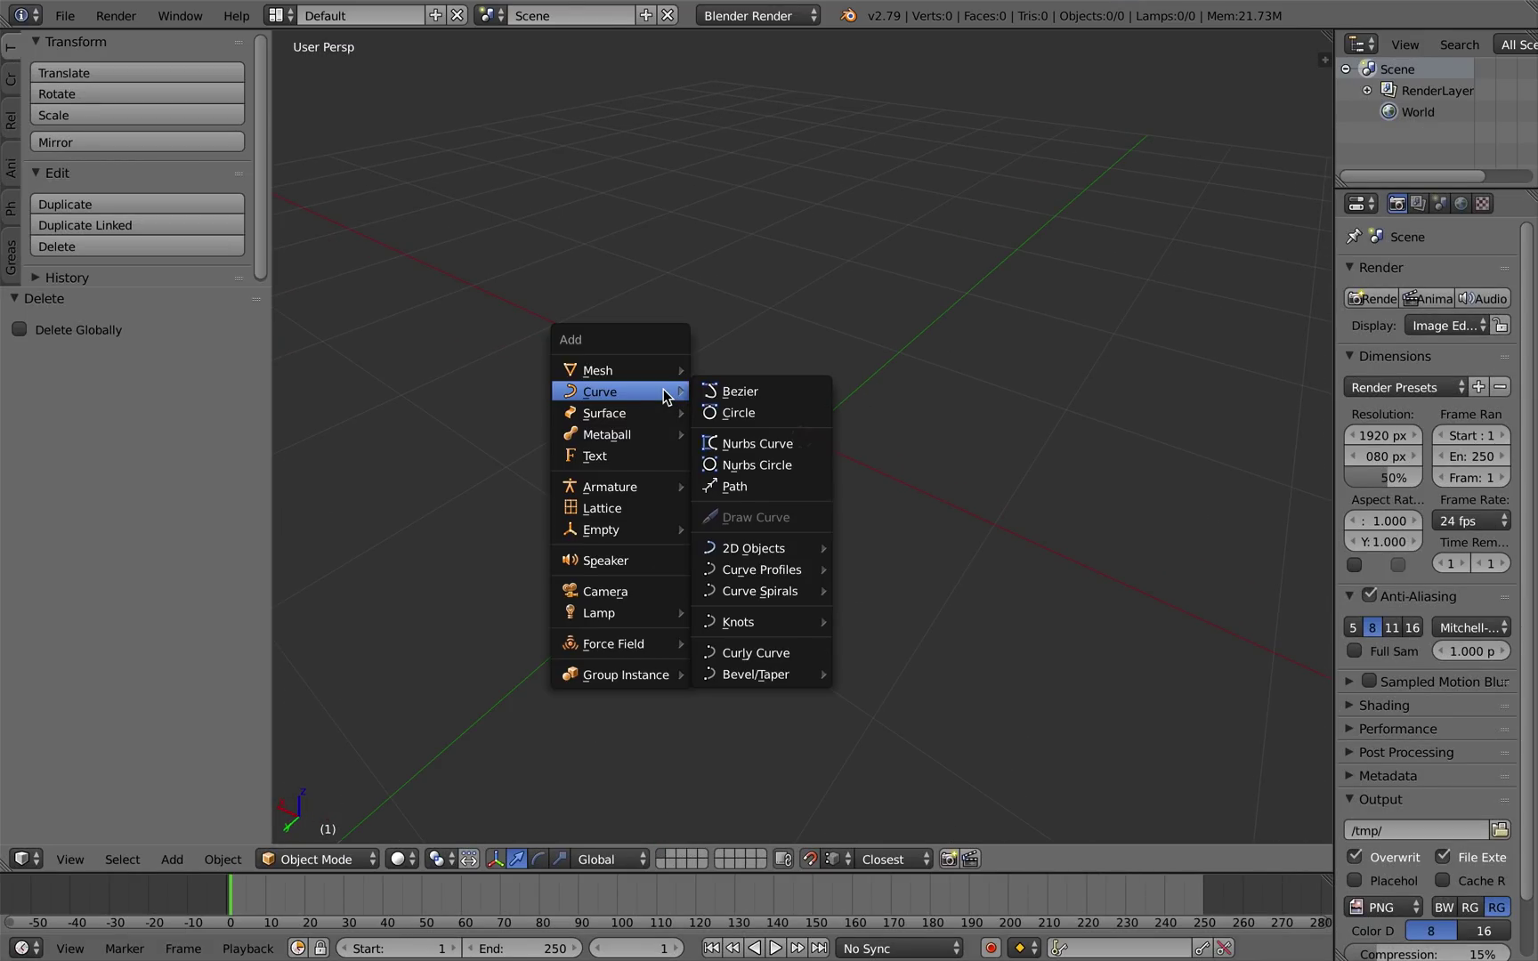
{"action": "mouse_move", "coordinate": [761, 553]}
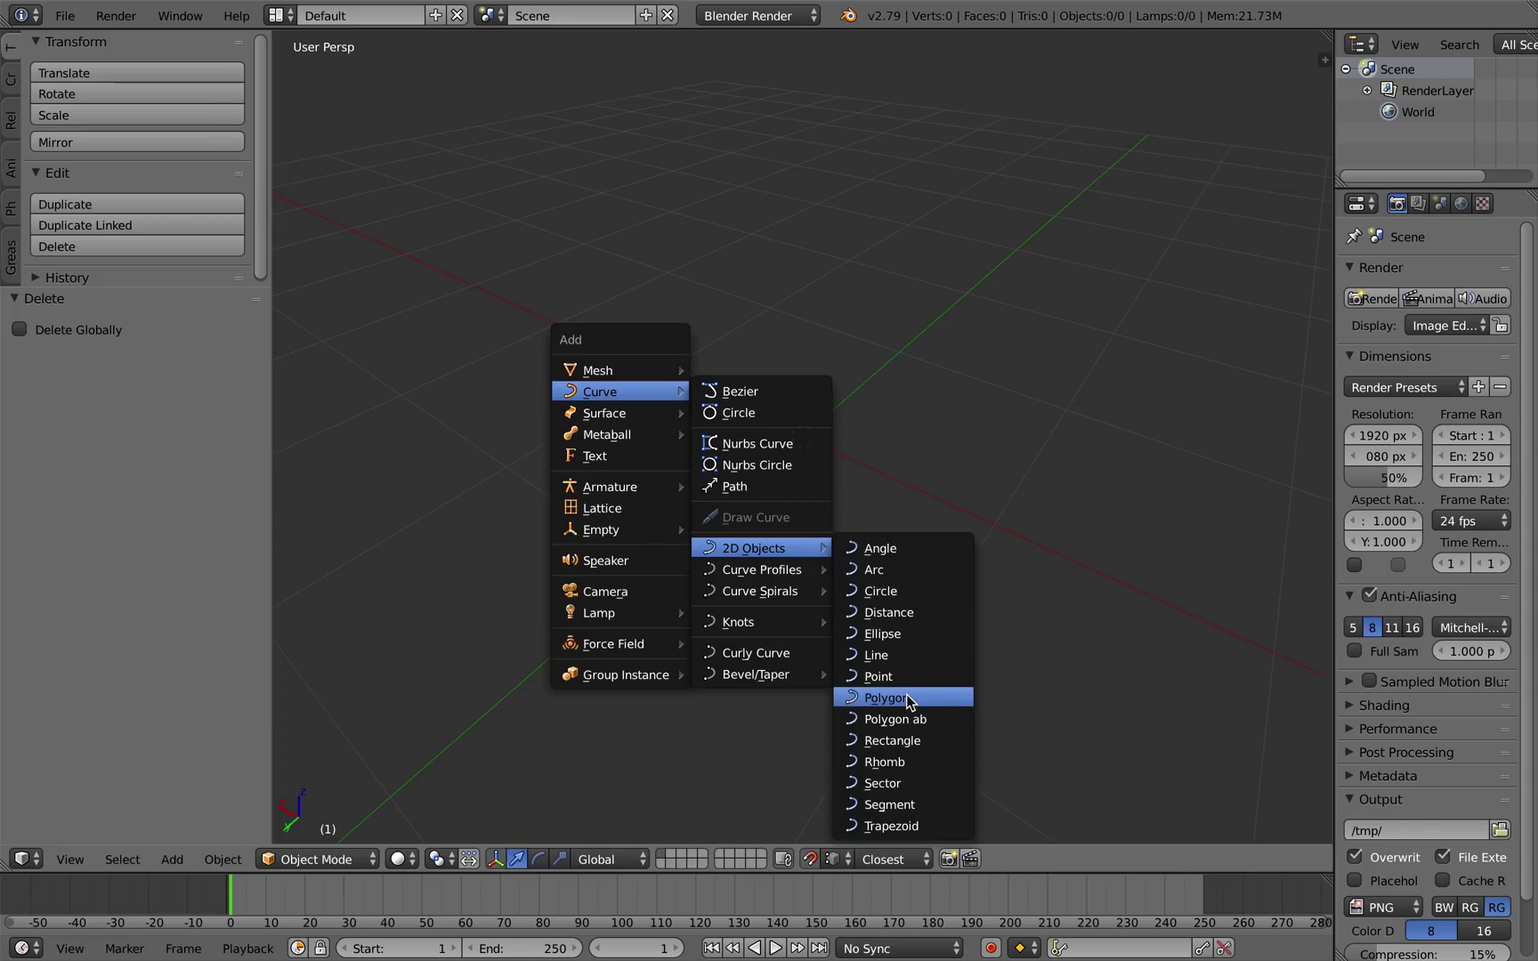
{"action": "left_click", "coordinate": [926, 740]}
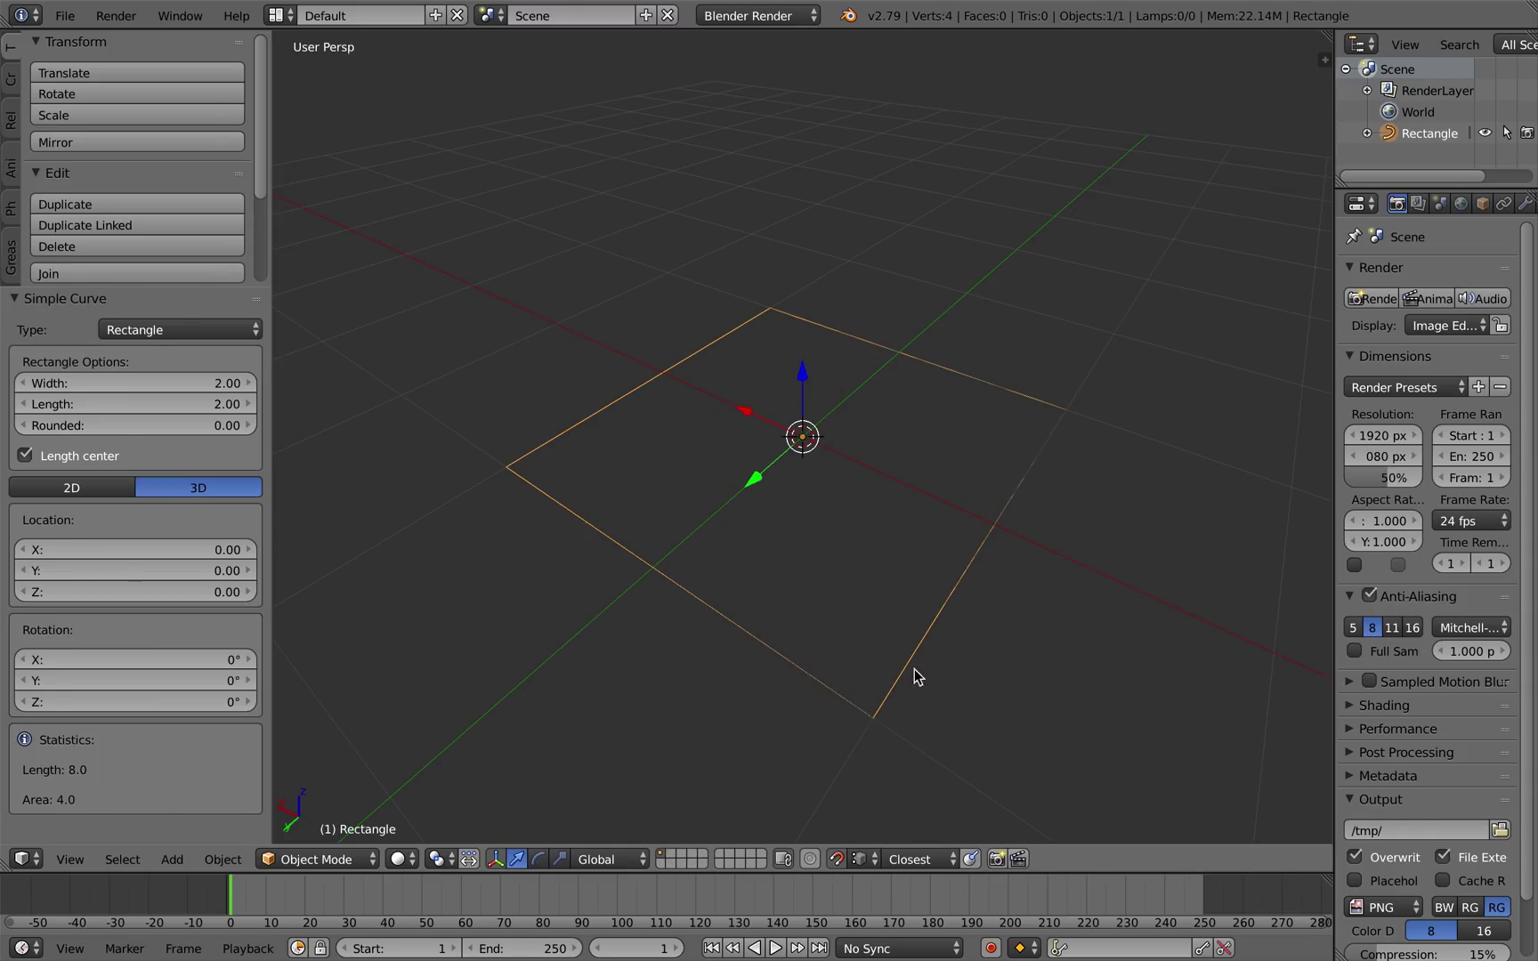
{"action": "left_click", "coordinate": [103, 487]}
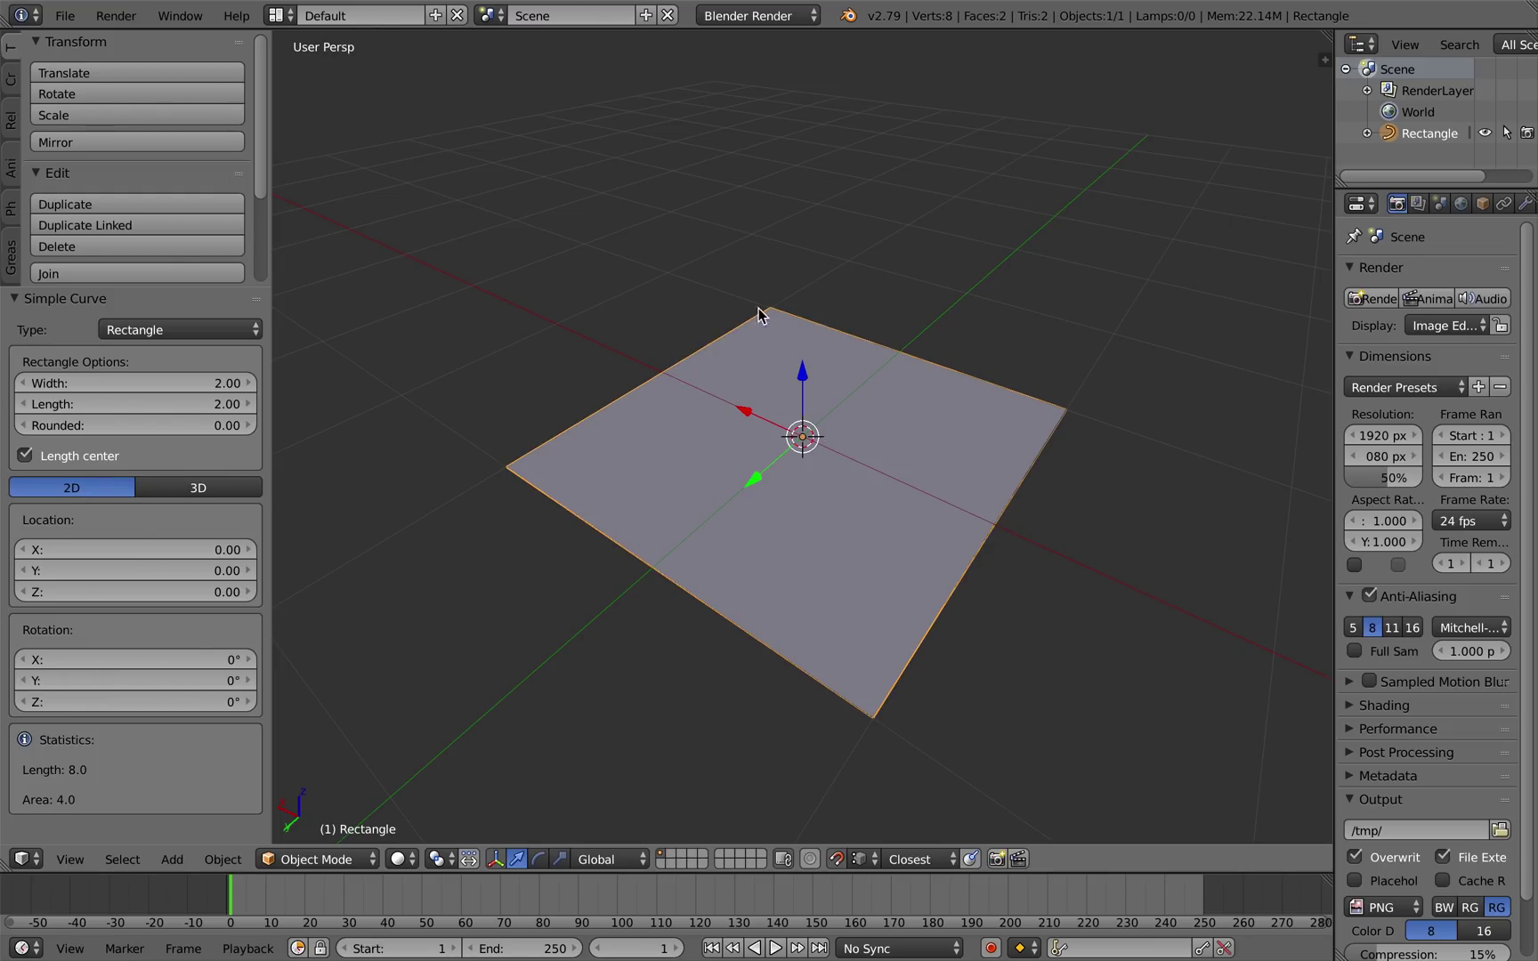
{"action": "left_click", "coordinate": [198, 487]}
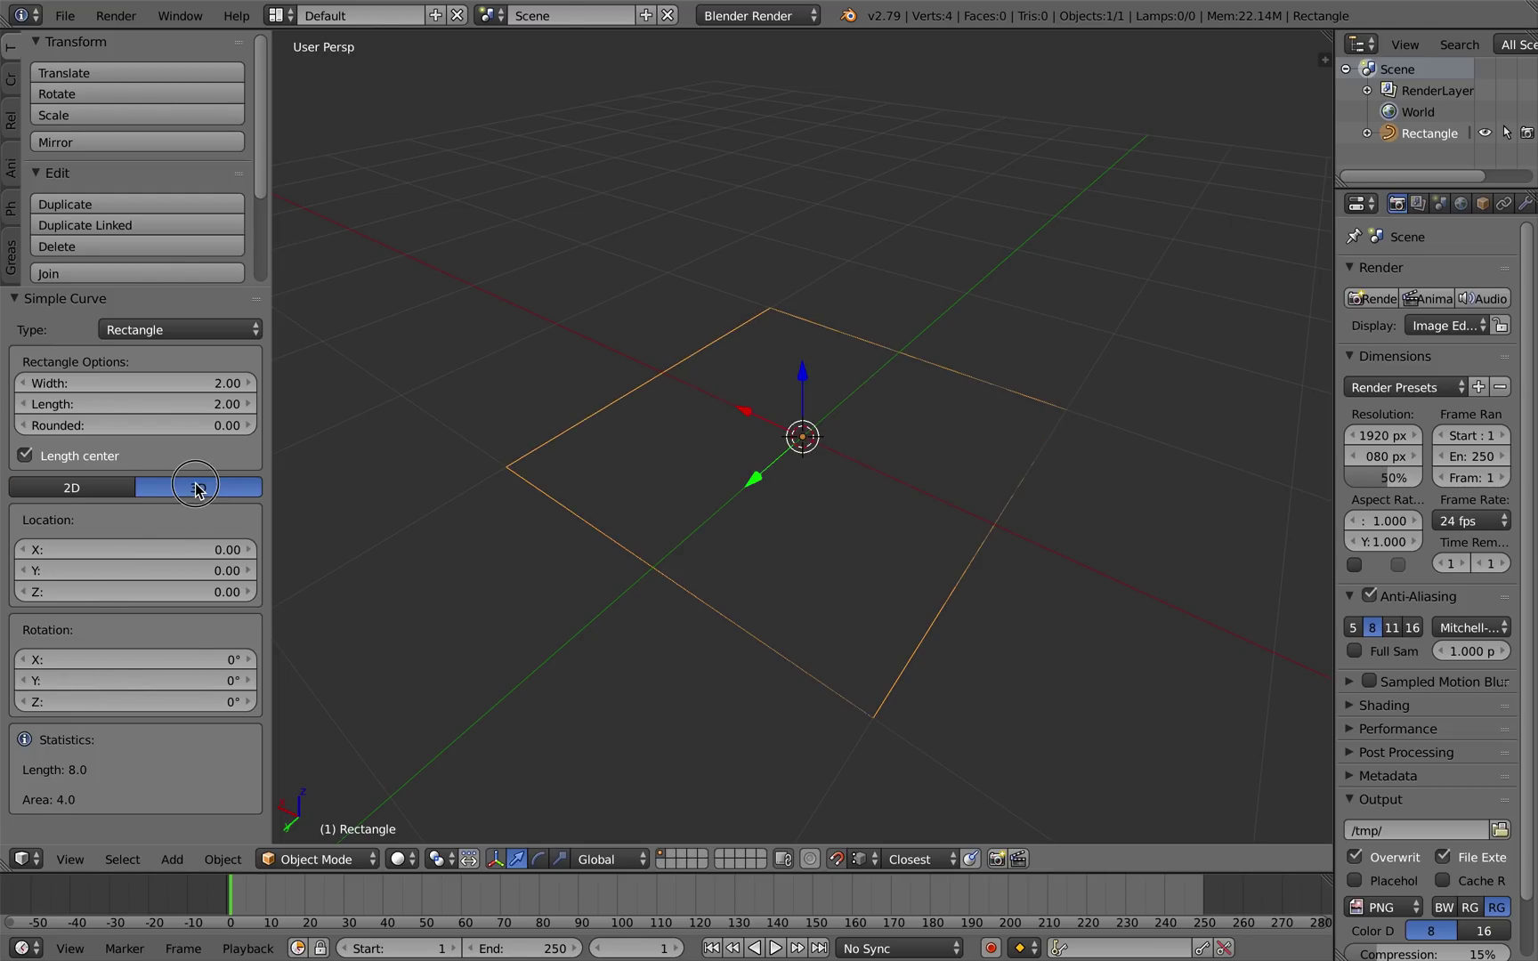
Separate the rectangle's negative-Y side into its own curve object.
{"action": "middle_click_drag", "start_coordinate": [696, 533], "coordinate": [962, 460]}
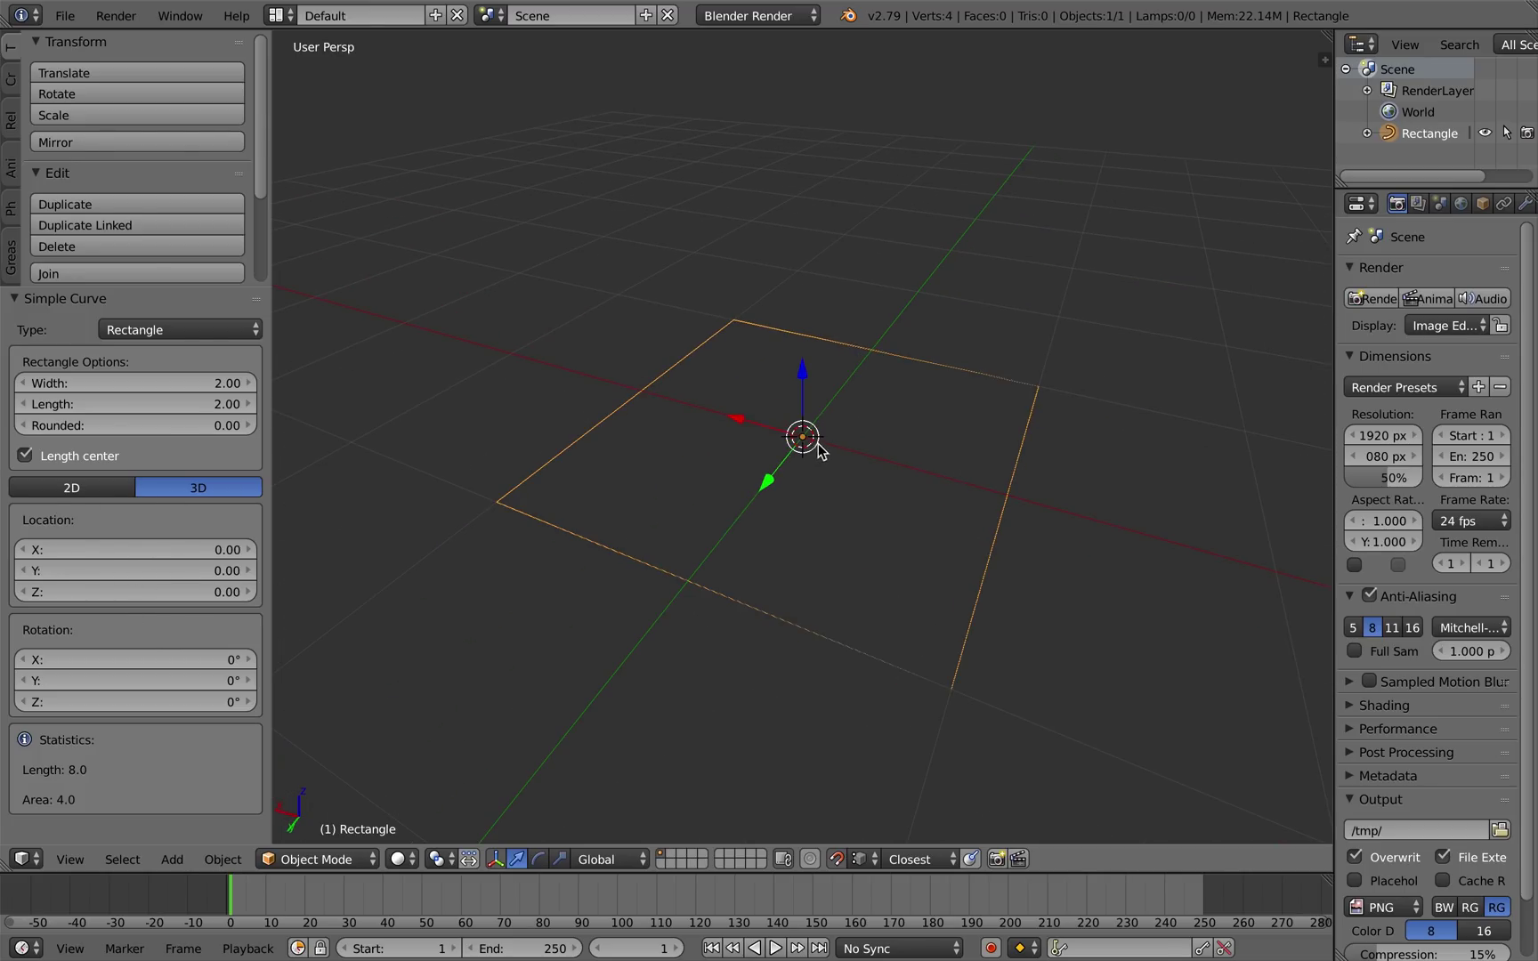
{"action": "key", "text": "Tab"}
{"action": "right_click", "coordinate": [738, 319]}
{"action": "right_click", "coordinate": [1046, 384], "text": "shift"}
{"action": "key", "text": "p"}
{"action": "left_click", "coordinate": [982, 398]}
{"action": "key", "text": "Tab"}
Separate the rectangle's positive-Y and negative-X sides into individual curve objects and return to Object Mode.
{"action": "key", "text": "Tab"}
{"action": "right_click", "coordinate": [496, 502]}
{"action": "right_click", "coordinate": [946, 684], "text": "shift"}
{"action": "key", "text": "p"}
{"action": "left_click", "coordinate": [929, 692]}
{"action": "right_click", "coordinate": [950, 690]}
{"action": "right_click", "coordinate": [1039, 387], "text": "shift"}
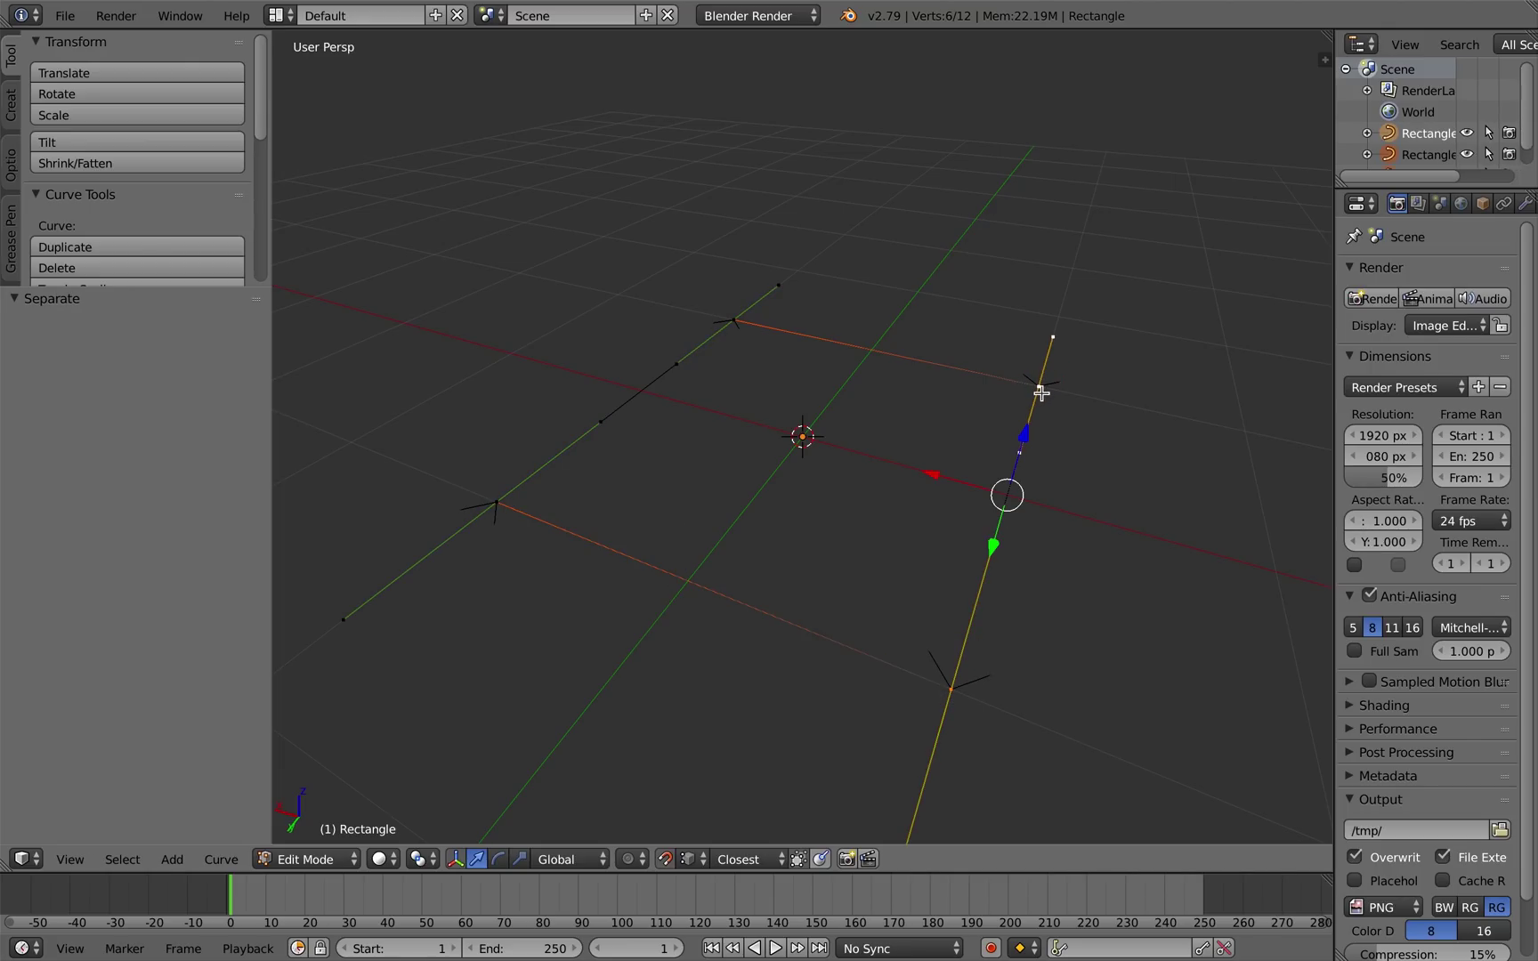
{"action": "key", "text": "p"}
{"action": "left_click", "coordinate": [1024, 485]}
{"action": "middle_click_drag", "start_coordinate": [851, 457], "coordinate": [1013, 464]}
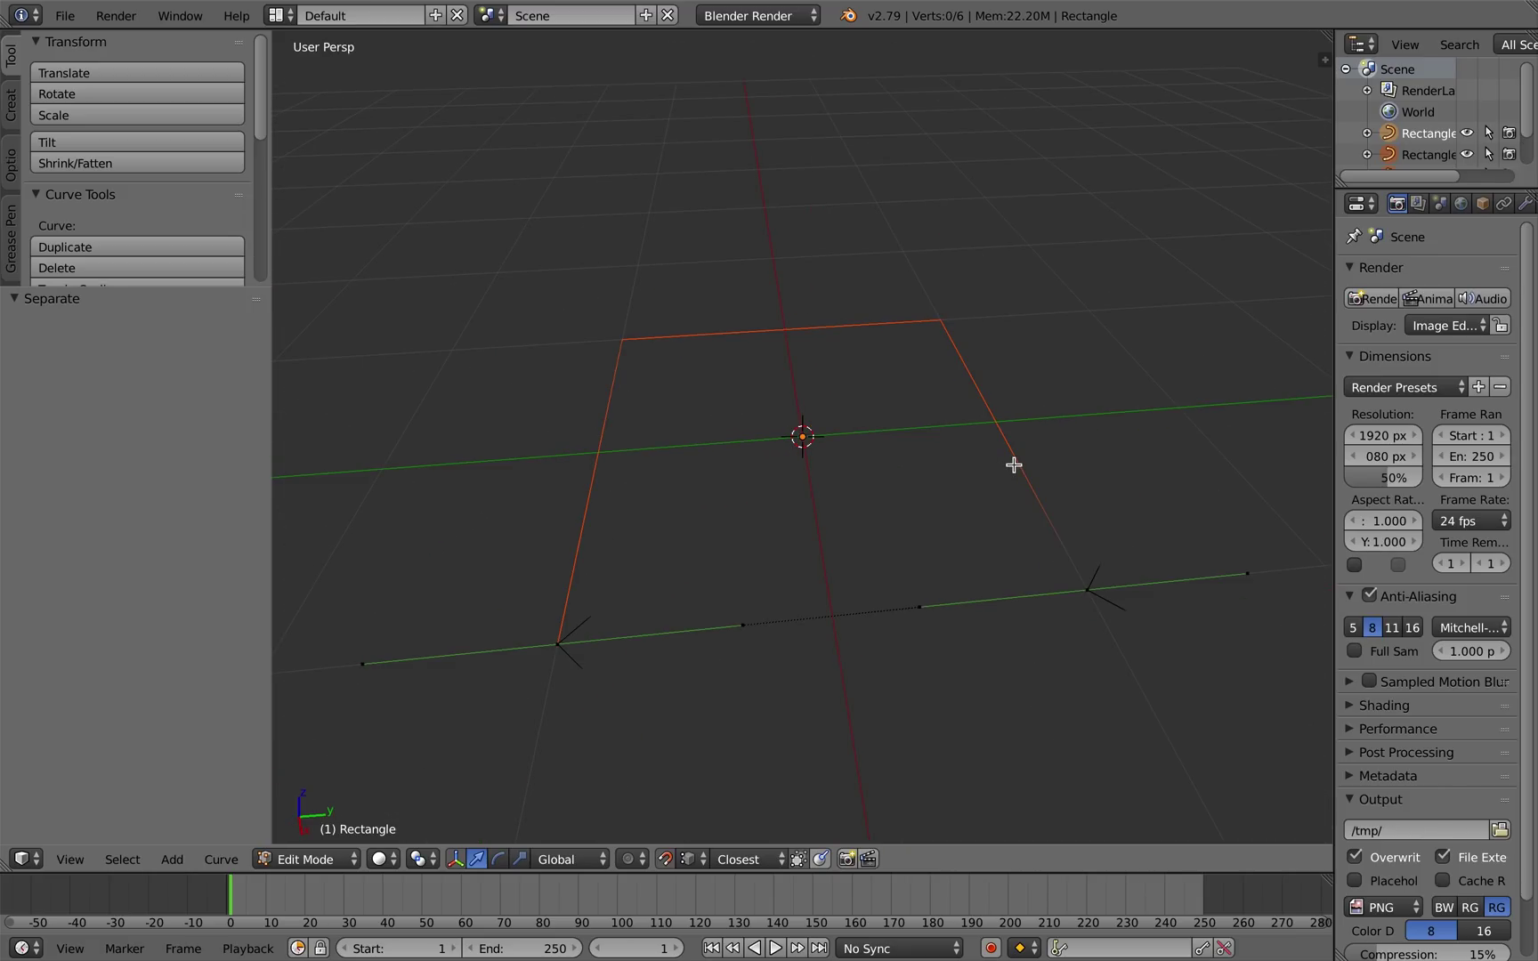
{"action": "key", "text": "Tab"}
Generate a mesh from the four side curves with Curves To Mesh, using 20 divisions Across.
{"action": "middle_click_drag", "start_coordinate": [807, 467], "coordinate": [927, 488]}
{"action": "key", "text": "space"}
{"action": "key", "text": "Return"}
{"action": "left_click_drag", "start_coordinate": [229, 353], "coordinate": [291, 353]}
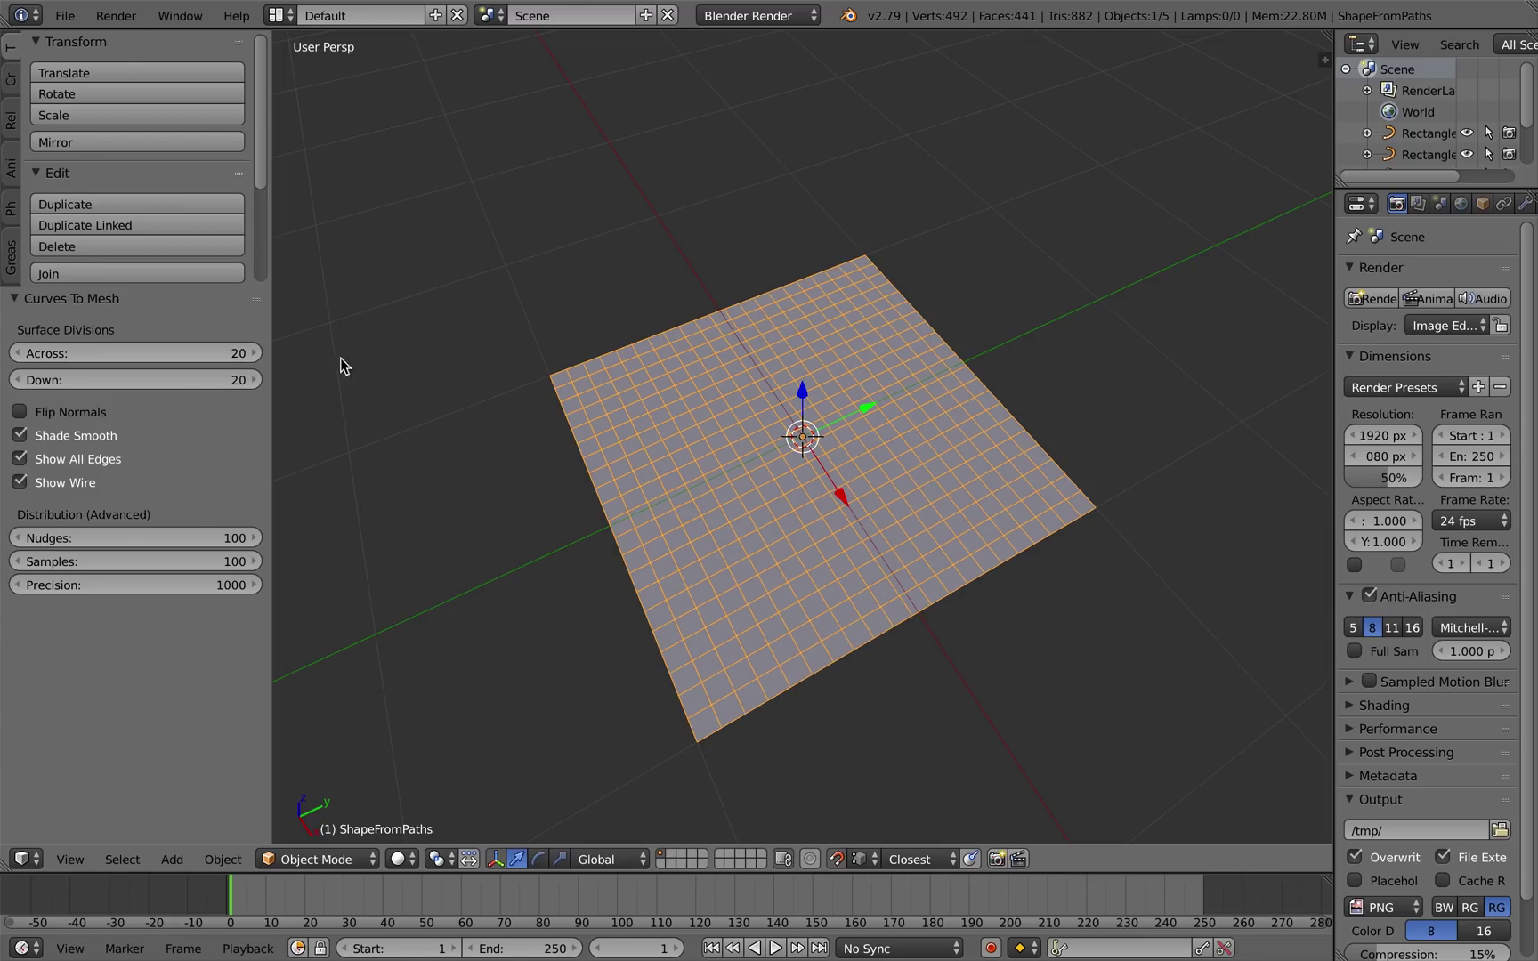
Delete the mesh generated from the rectangle's sides.
{"action": "mouse_move", "coordinate": [1035, 8]}
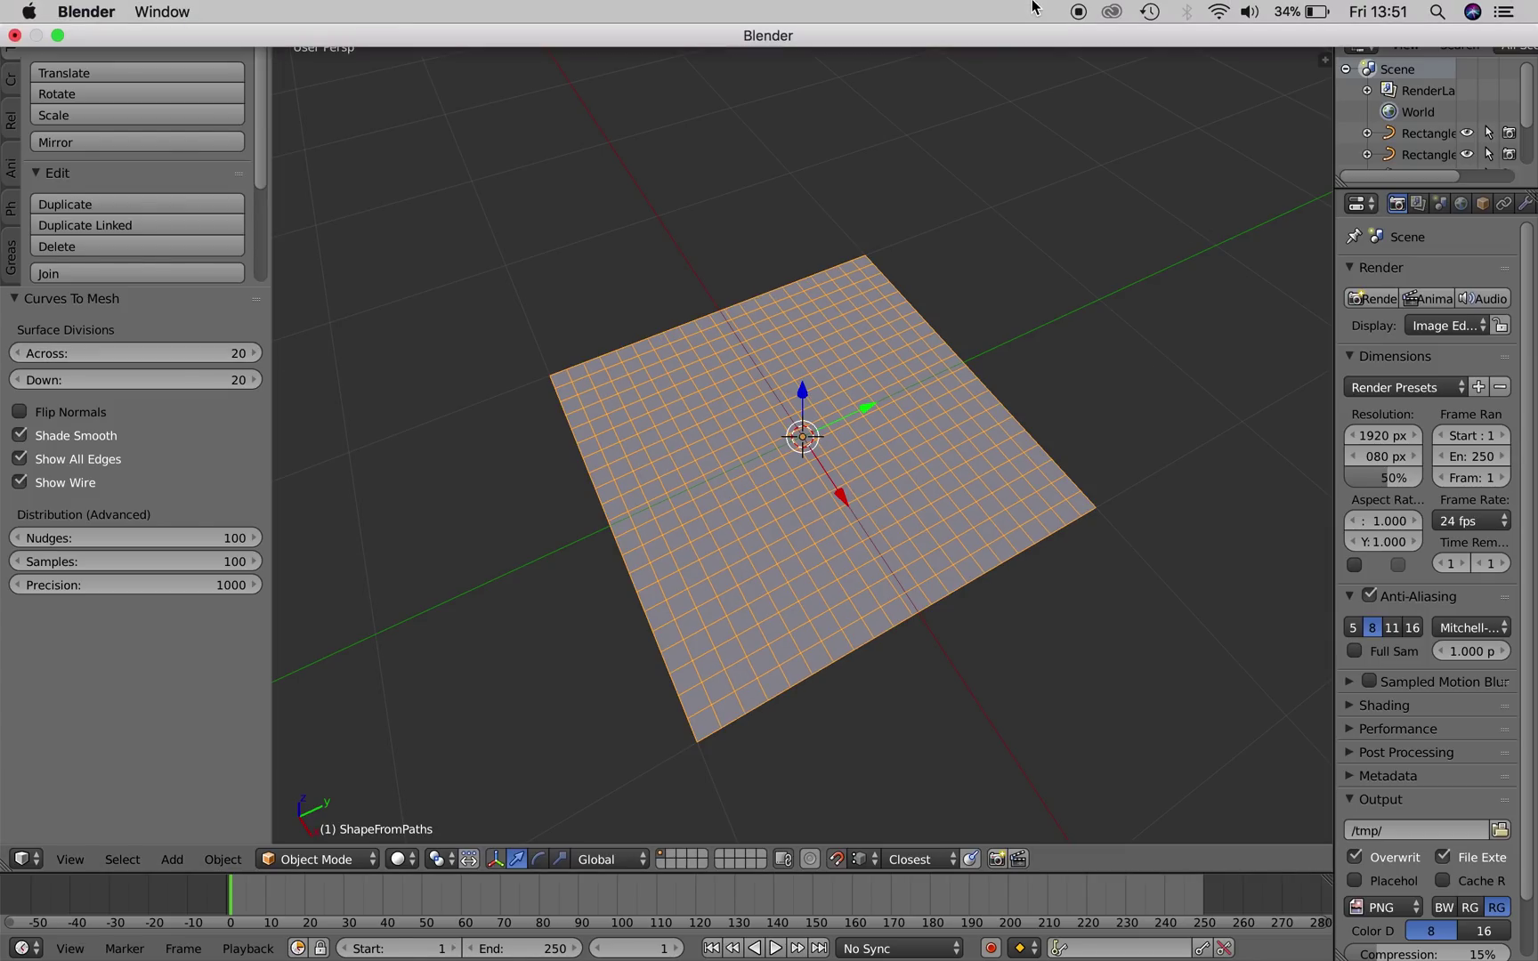
{"action": "key", "text": "x"}
{"action": "left_click", "coordinate": [687, 411]}
Delete the separated curve on the rectangle's positive-Y side.
{"action": "middle_click_drag", "start_coordinate": [703, 436], "coordinate": [717, 374]}
{"action": "scroll", "coordinate": [713, 372], "scroll_direction": "up", "scroll_amount": 2}
{"action": "right_click", "coordinate": [704, 360]}
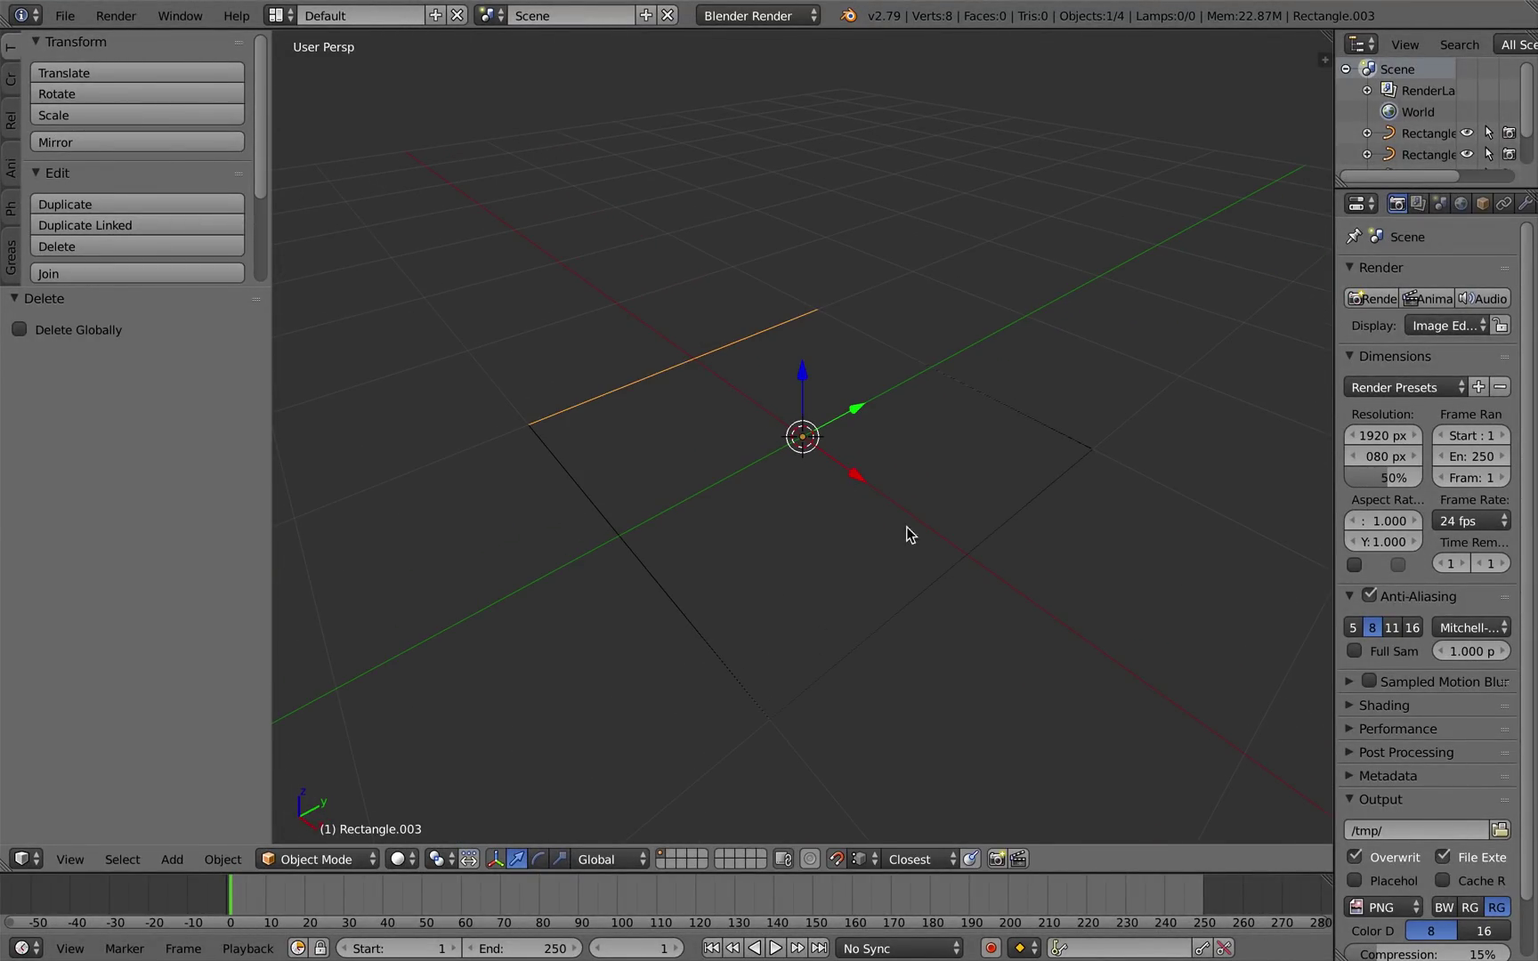
{"action": "right_click", "coordinate": [956, 564], "text": "shift"}
{"action": "right_click", "coordinate": [970, 391]}
{"action": "key", "text": "x"}
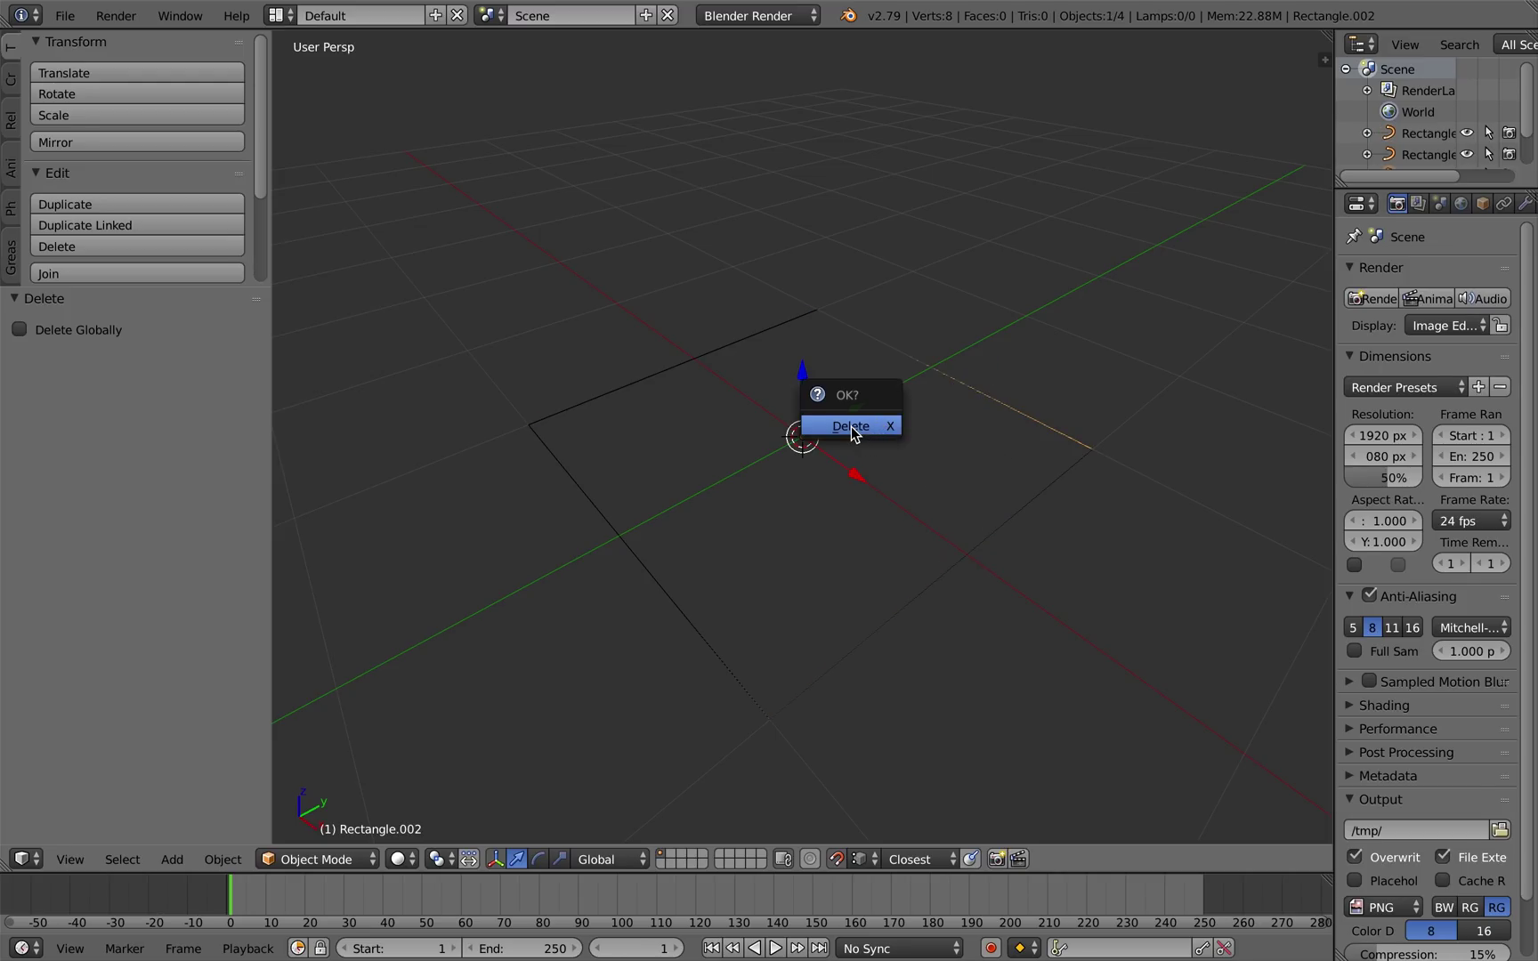
{"action": "left_click", "coordinate": [852, 426]}
Raise the positive-Y end point of the rectangle's negative-X side curve by about 1.07 along Z.
{"action": "middle_click_drag", "start_coordinate": [958, 450], "coordinate": [930, 450]}
{"action": "right_click", "coordinate": [1068, 568]}
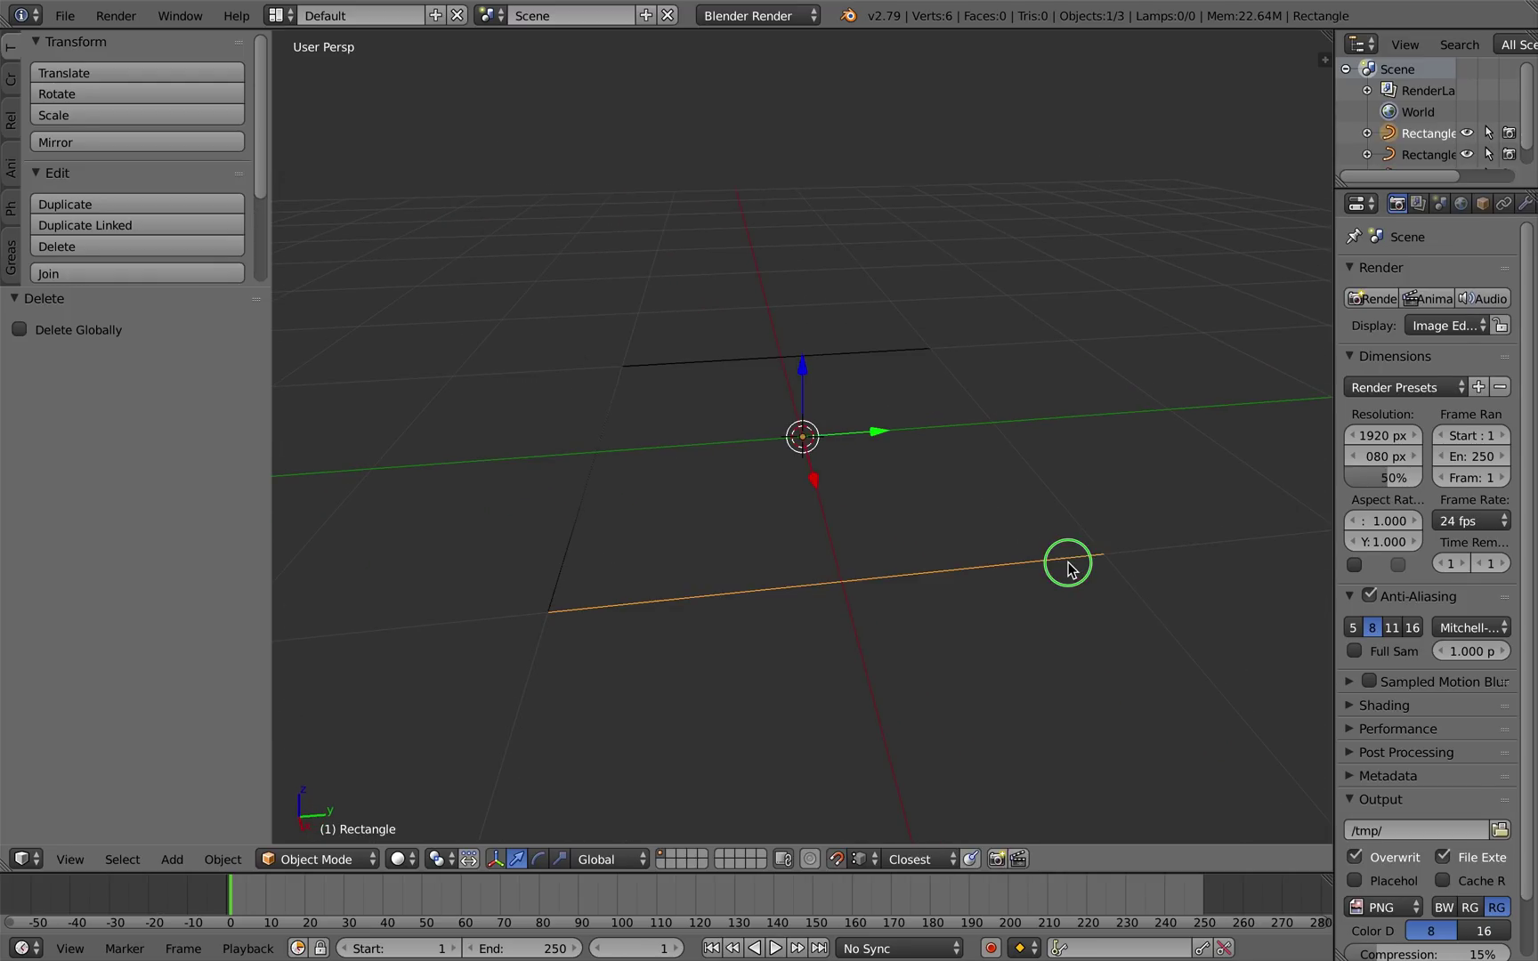
{"action": "right_click", "coordinate": [902, 356], "text": "shift"}
{"action": "right_click", "coordinate": [901, 357]}
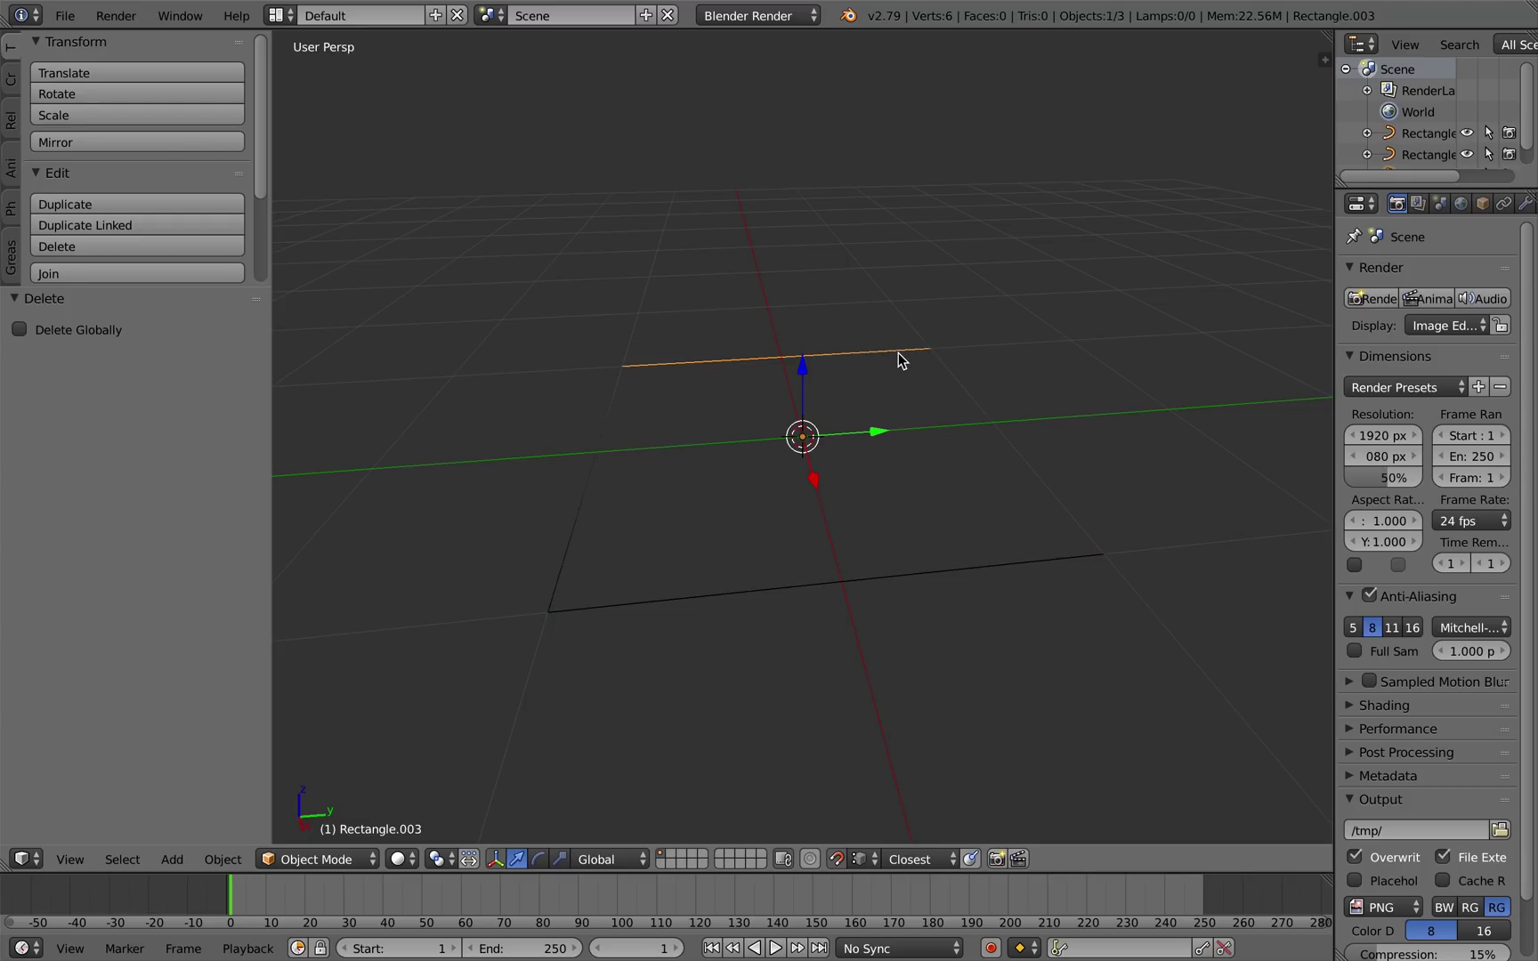
{"action": "key", "text": "Tab"}
{"action": "right_click", "coordinate": [931, 349]}
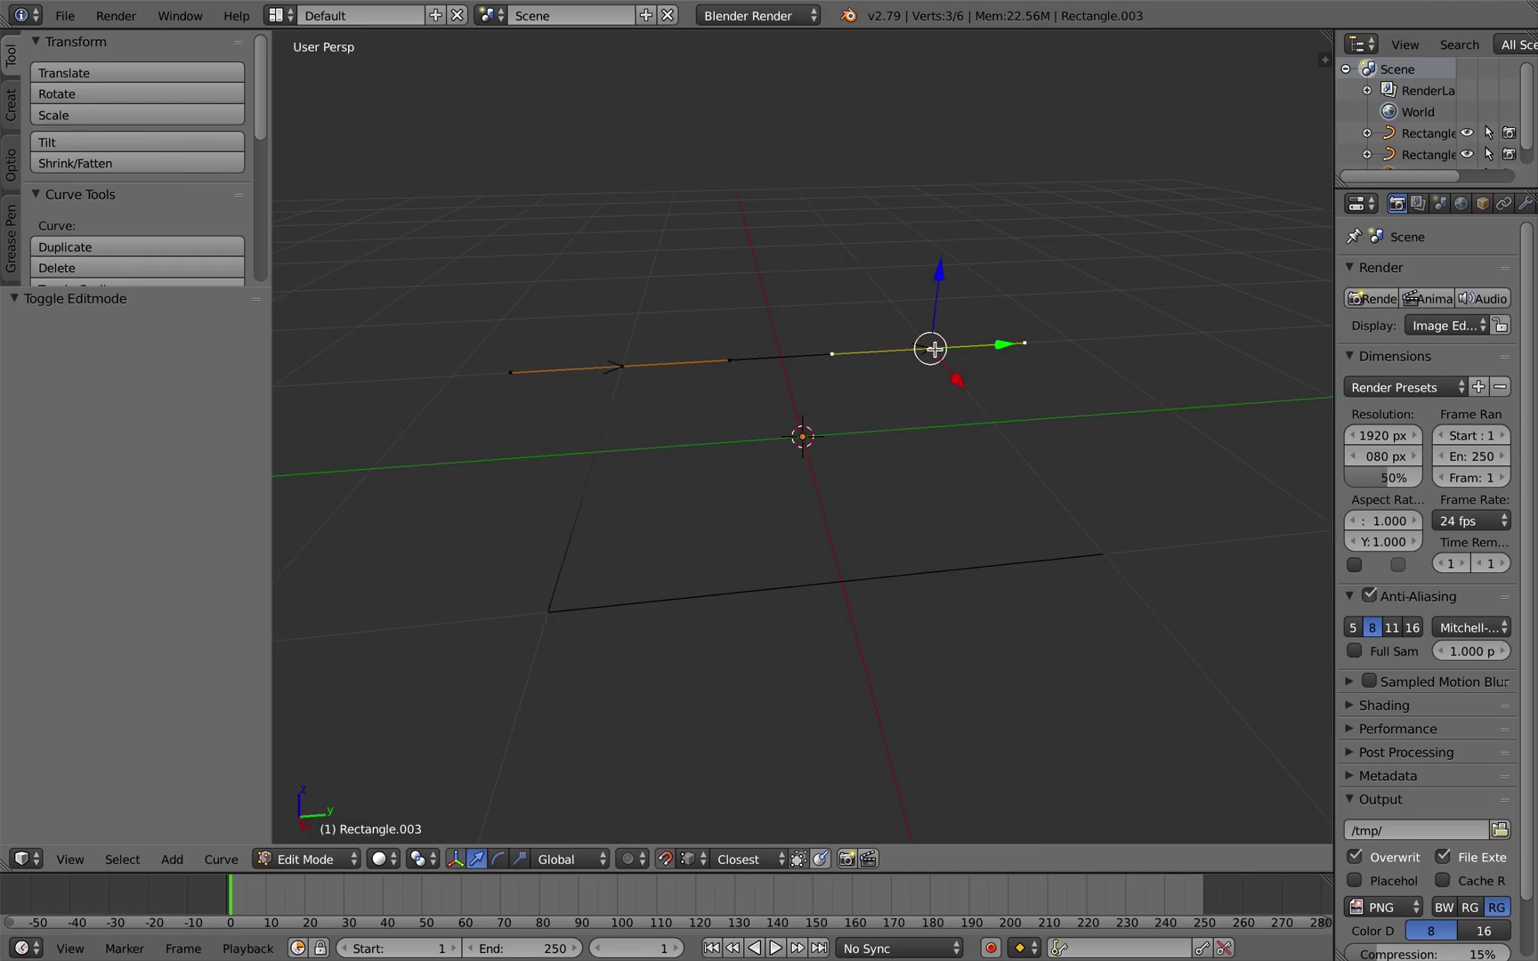
{"action": "left_click_drag", "start_coordinate": [938, 291], "coordinate": [929, 119]}
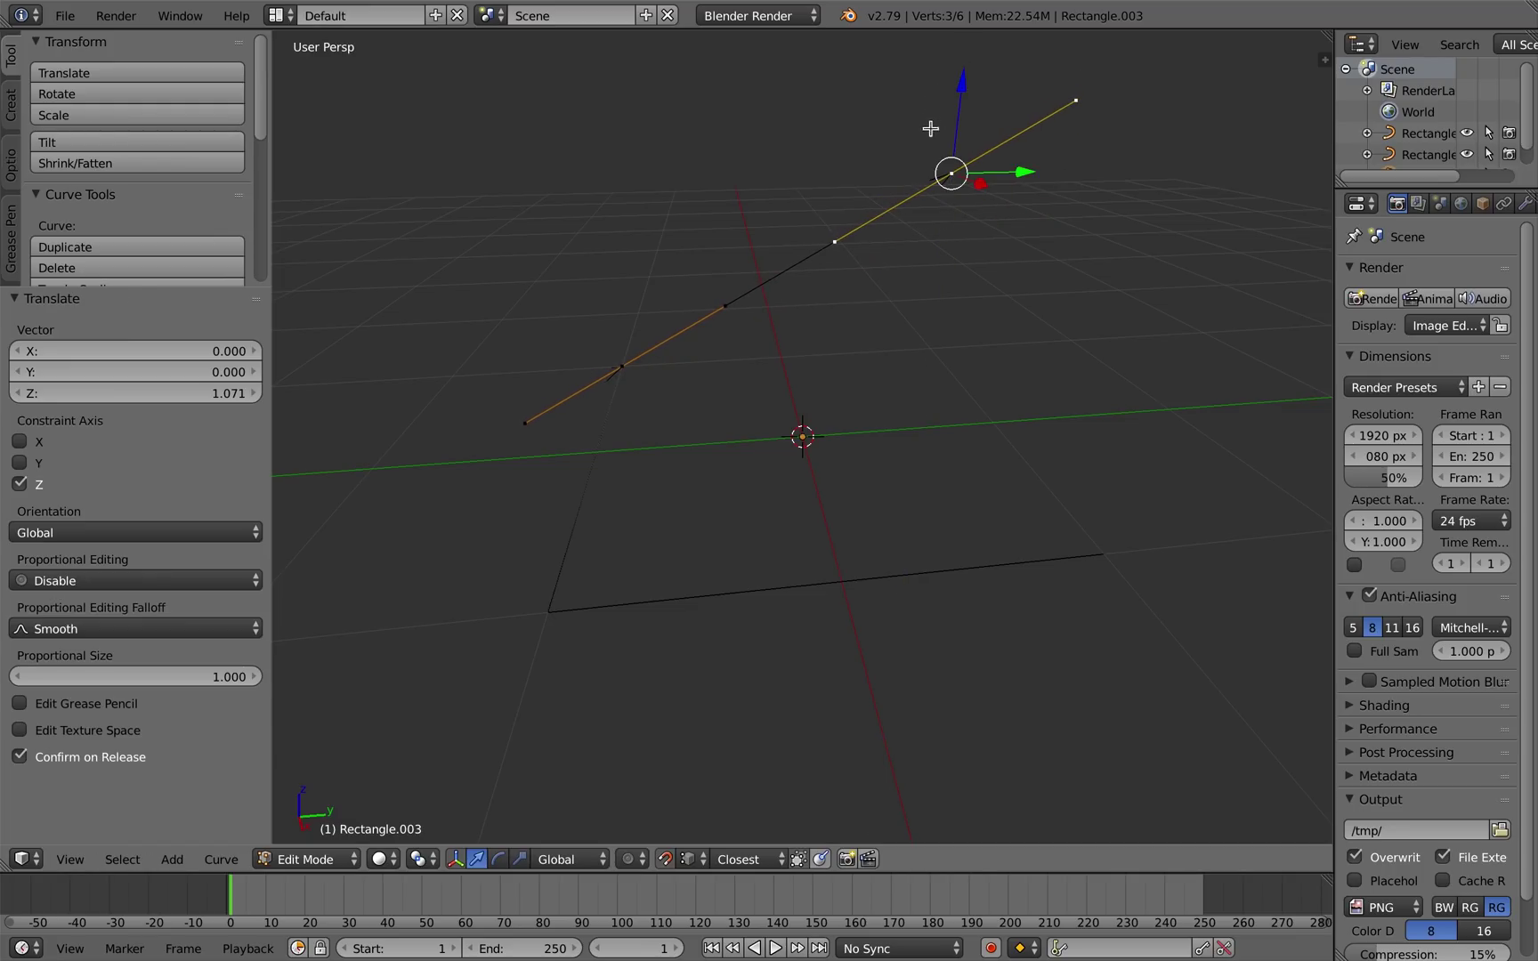
Bend the raised curve by lifting its upper point's inner handle along Z and moving the lower point's inner handle about -0.63 along Y.
{"action": "left_click", "coordinate": [831, 235], "text": "ctrl"}
{"action": "left_click_drag", "start_coordinate": [834, 185], "coordinate": [829, 105]}
{"action": "right_click", "coordinate": [623, 362]}
{"action": "right_click", "coordinate": [724, 308]}
{"action": "key", "text": "g"}
{"action": "key", "text": "y"}
{"action": "left_click", "coordinate": [618, 317]}
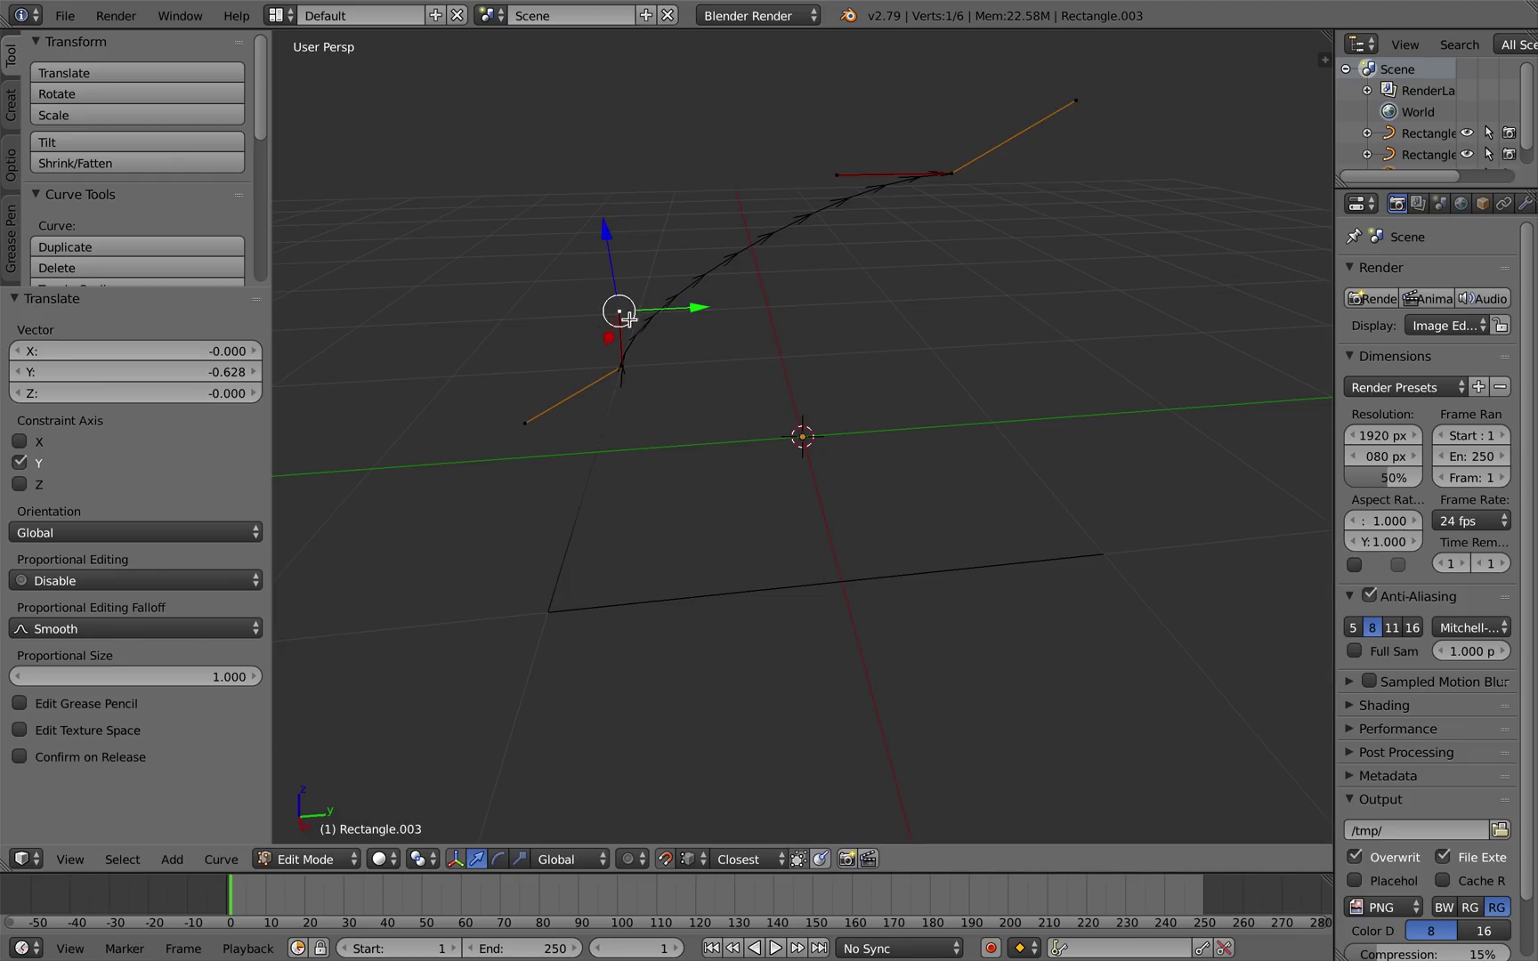
Subdivide the bent curve once and move its new middle point about -0.30 in Y and 0.36 in Z.
{"action": "right_click", "coordinate": [952, 174]}
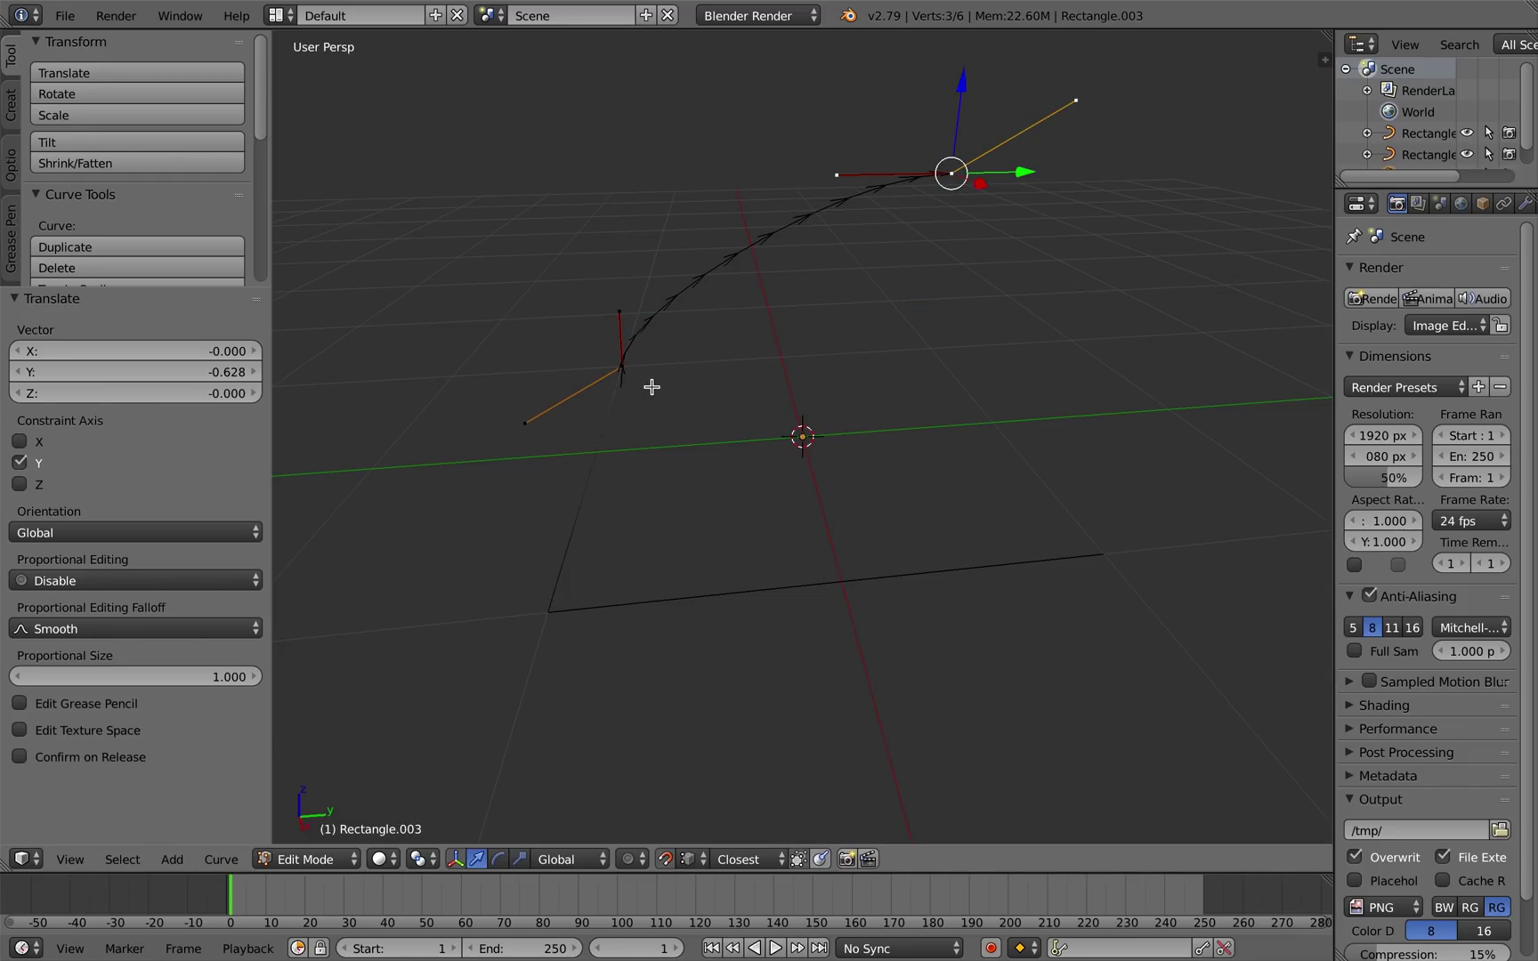
{"action": "right_click", "coordinate": [619, 368], "text": "shift"}
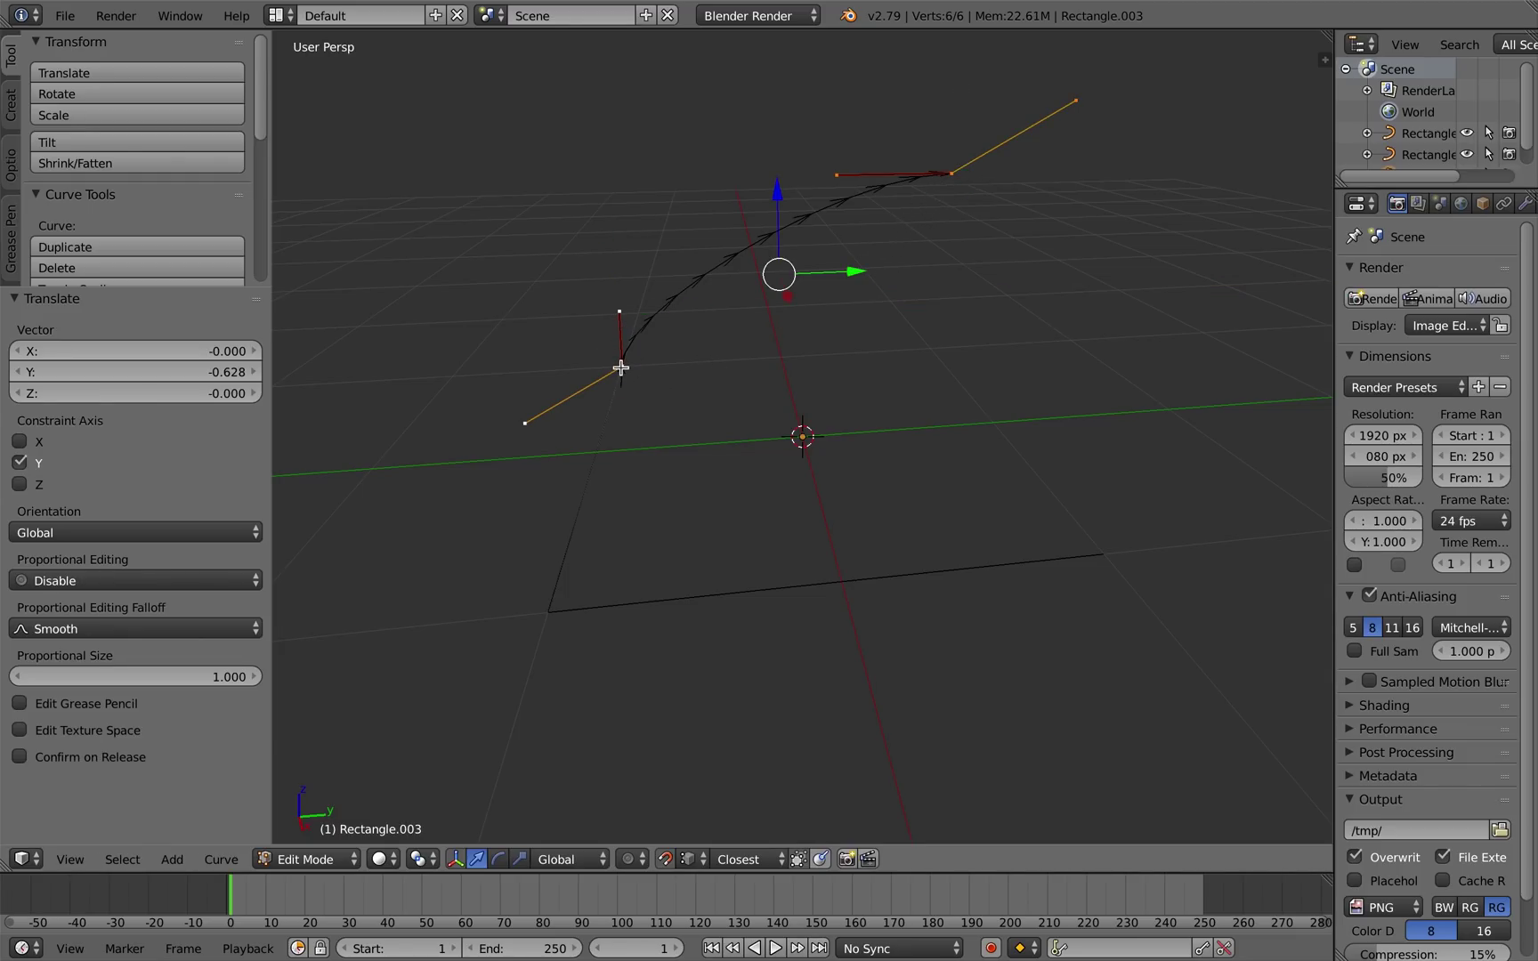
{"action": "key", "text": "w"}
{"action": "left_click", "coordinate": [744, 370]}
{"action": "right_click", "coordinate": [740, 258]}
{"action": "key", "text": "g"}
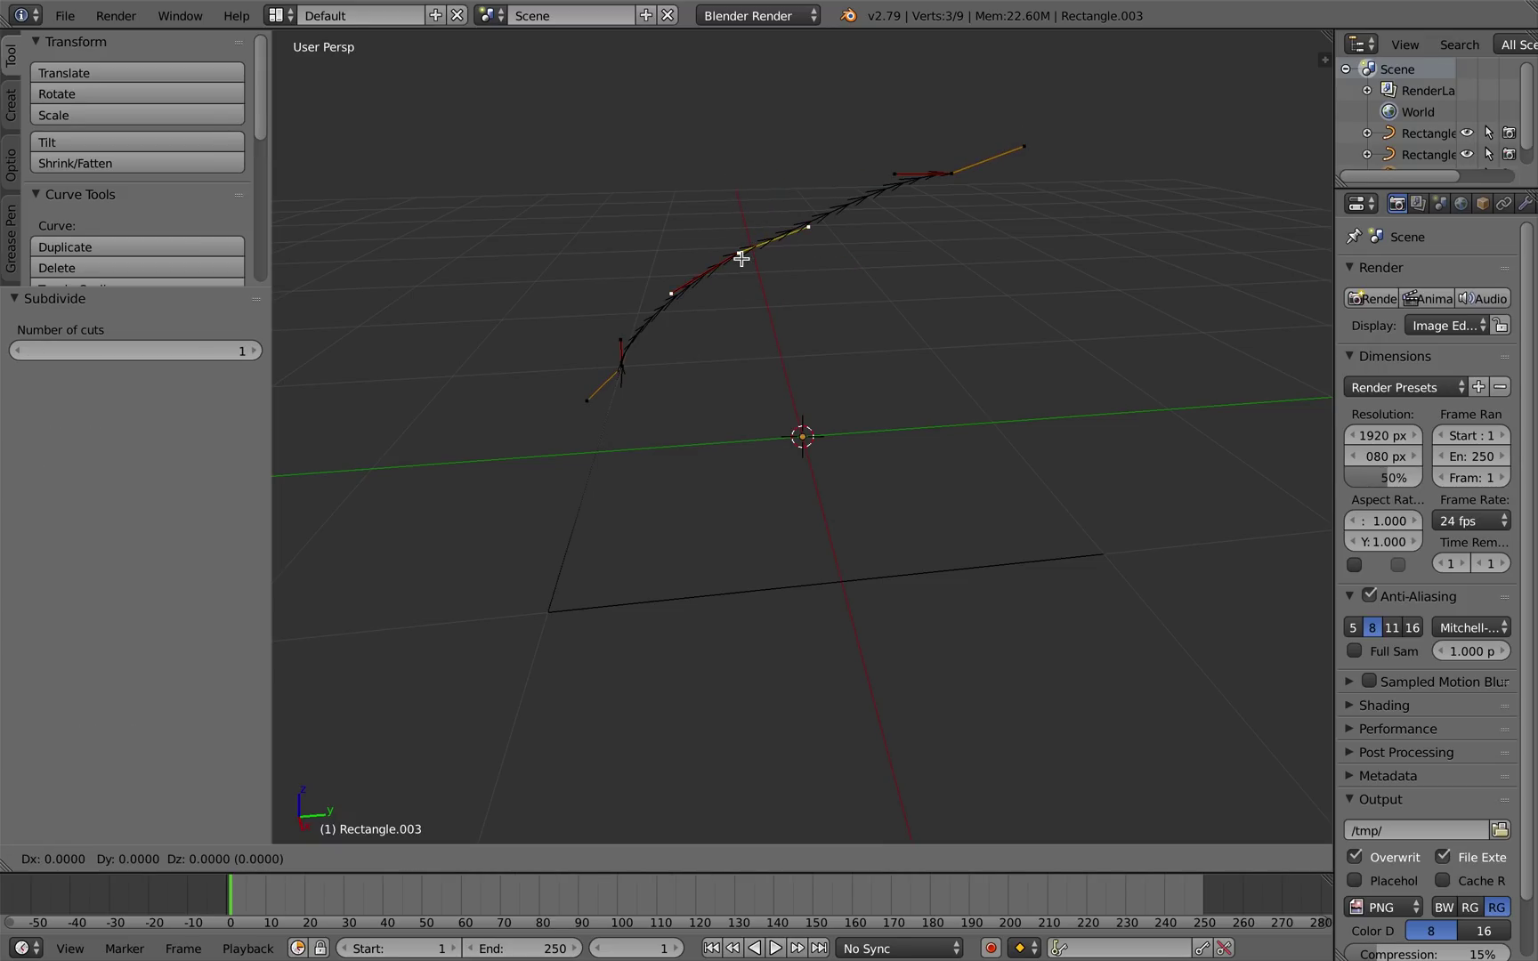
{"action": "key", "text": "shift+x"}
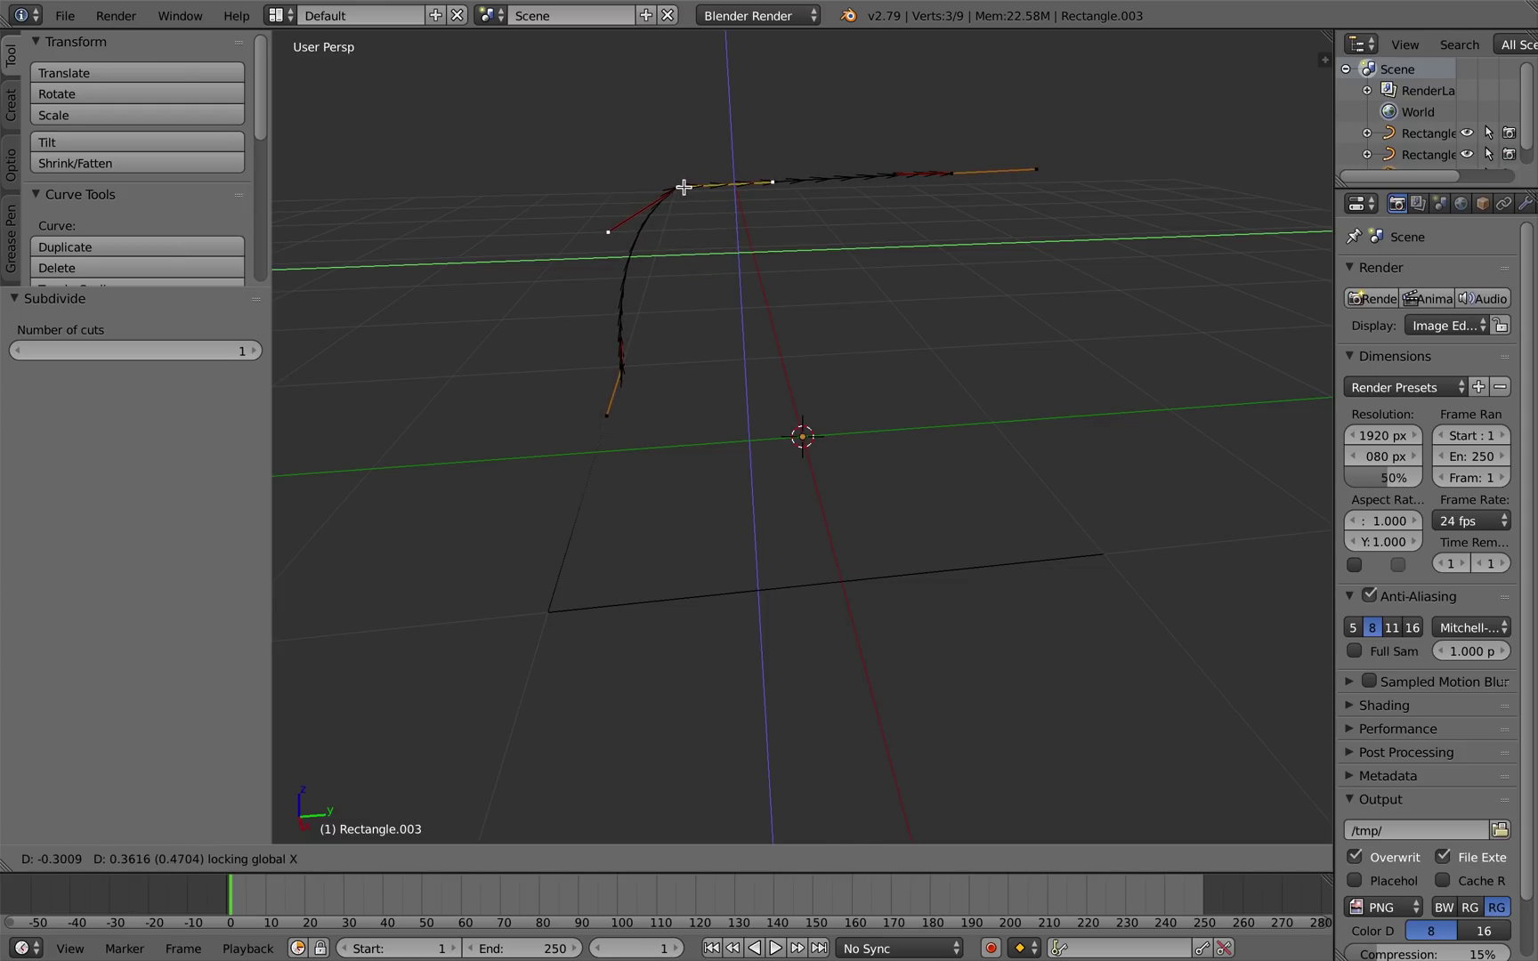
{"action": "left_click", "coordinate": [684, 187]}
Set the handle type of all three points on the bent curve to Aligned.
{"action": "middle_click_drag", "start_coordinate": [717, 244], "coordinate": [678, 272]}
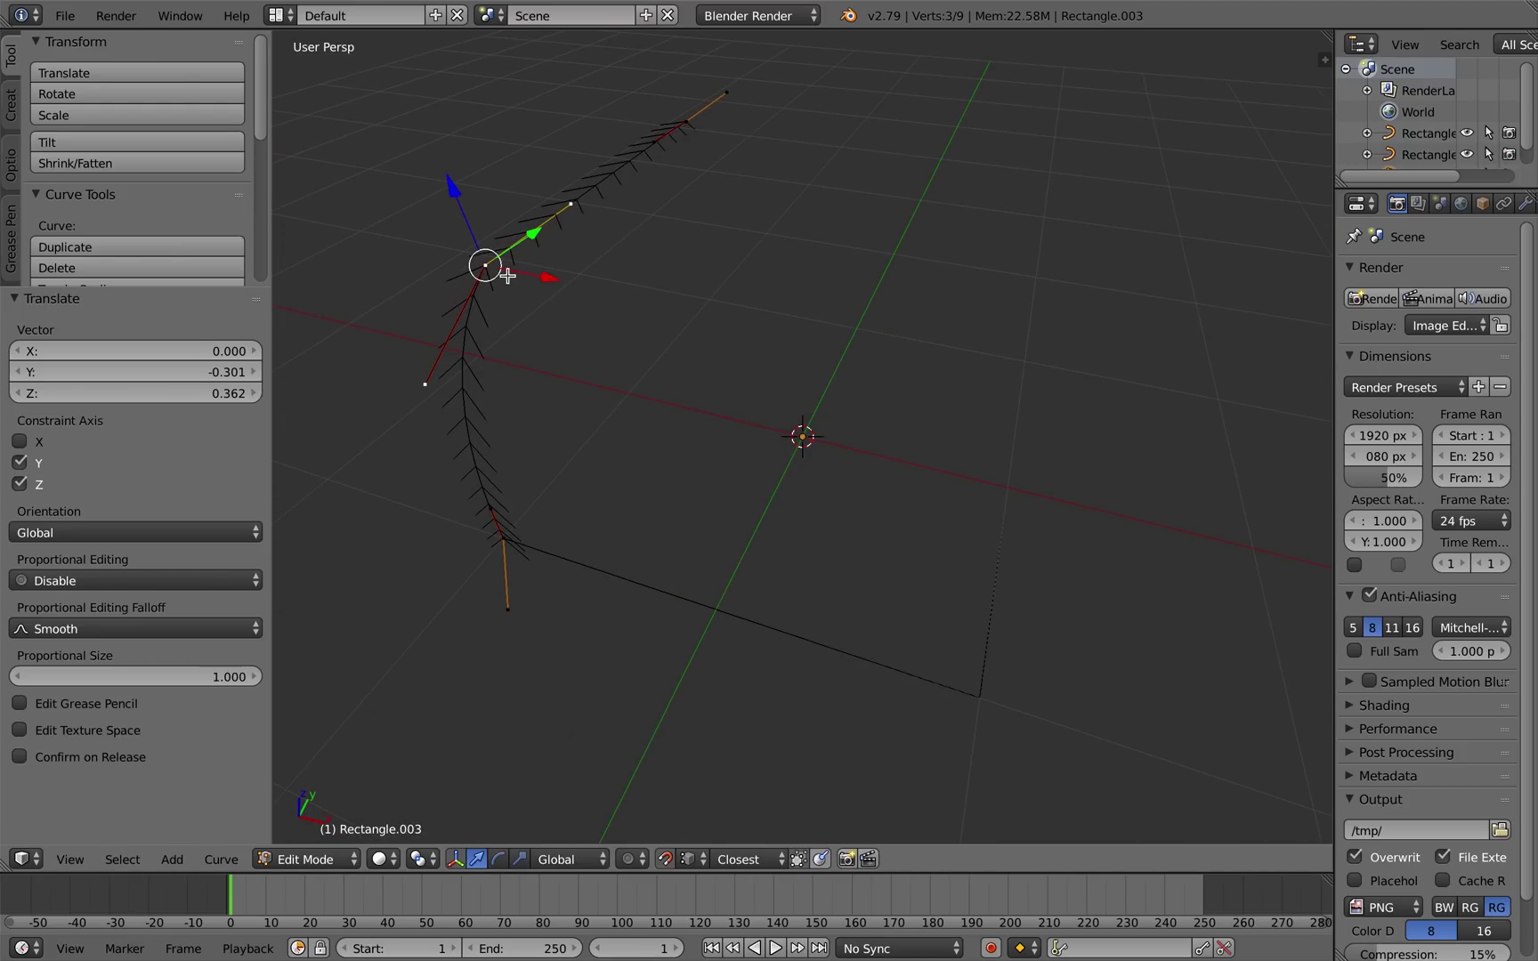
{"action": "key", "text": "v"}
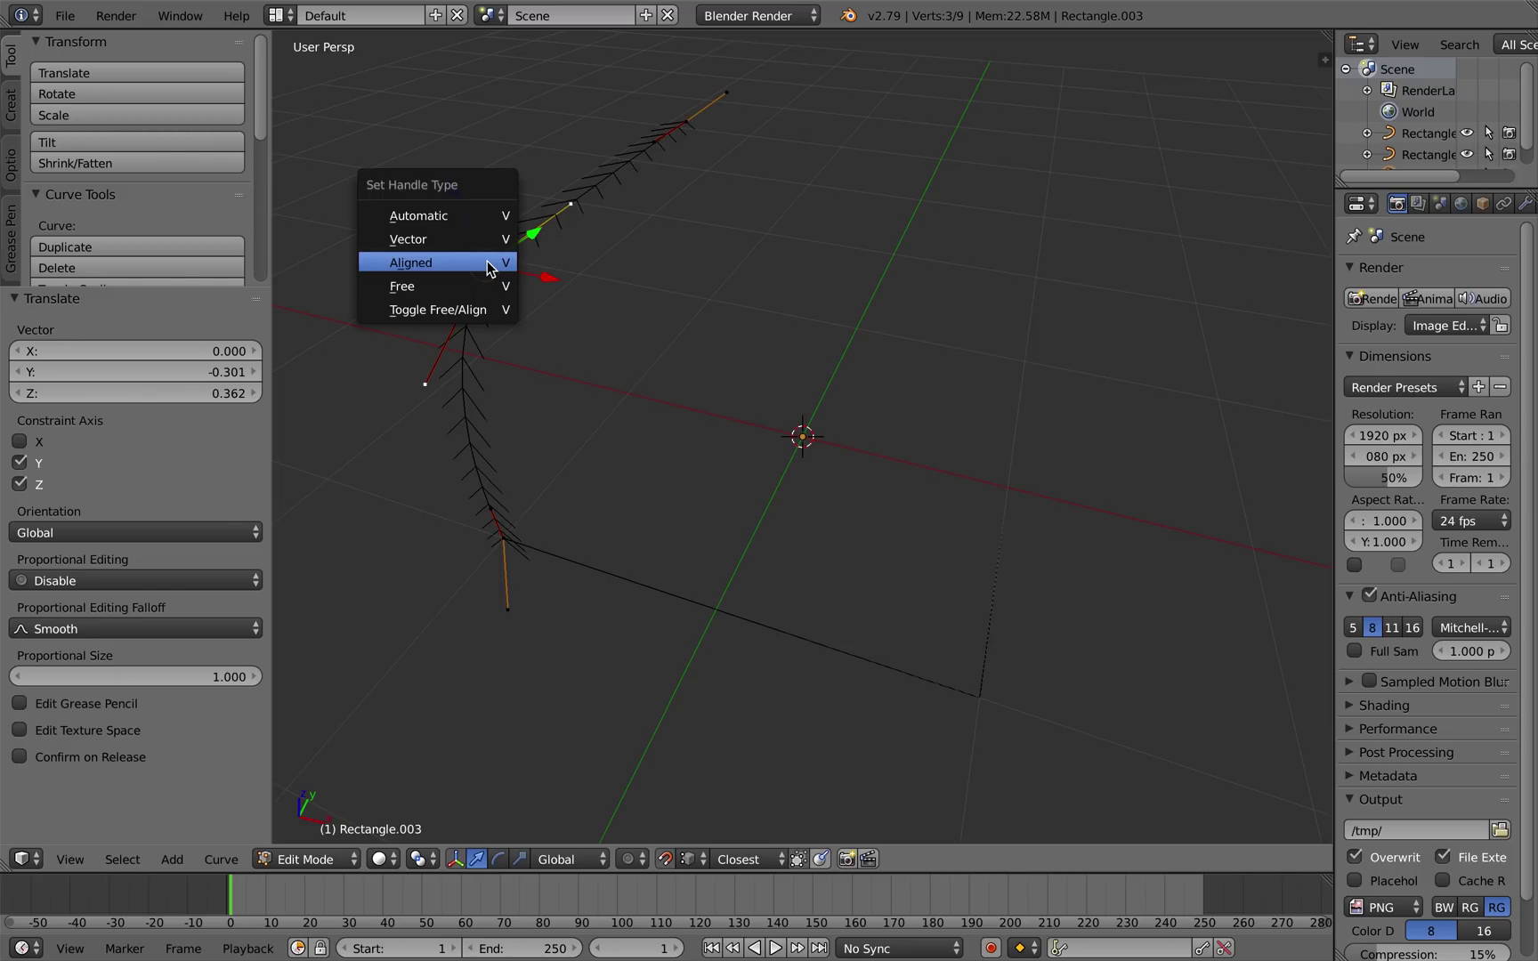
{"action": "left_click", "coordinate": [465, 264]}
{"action": "middle_click_drag", "start_coordinate": [569, 295], "coordinate": [525, 272]}
{"action": "right_click", "coordinate": [866, 198]}
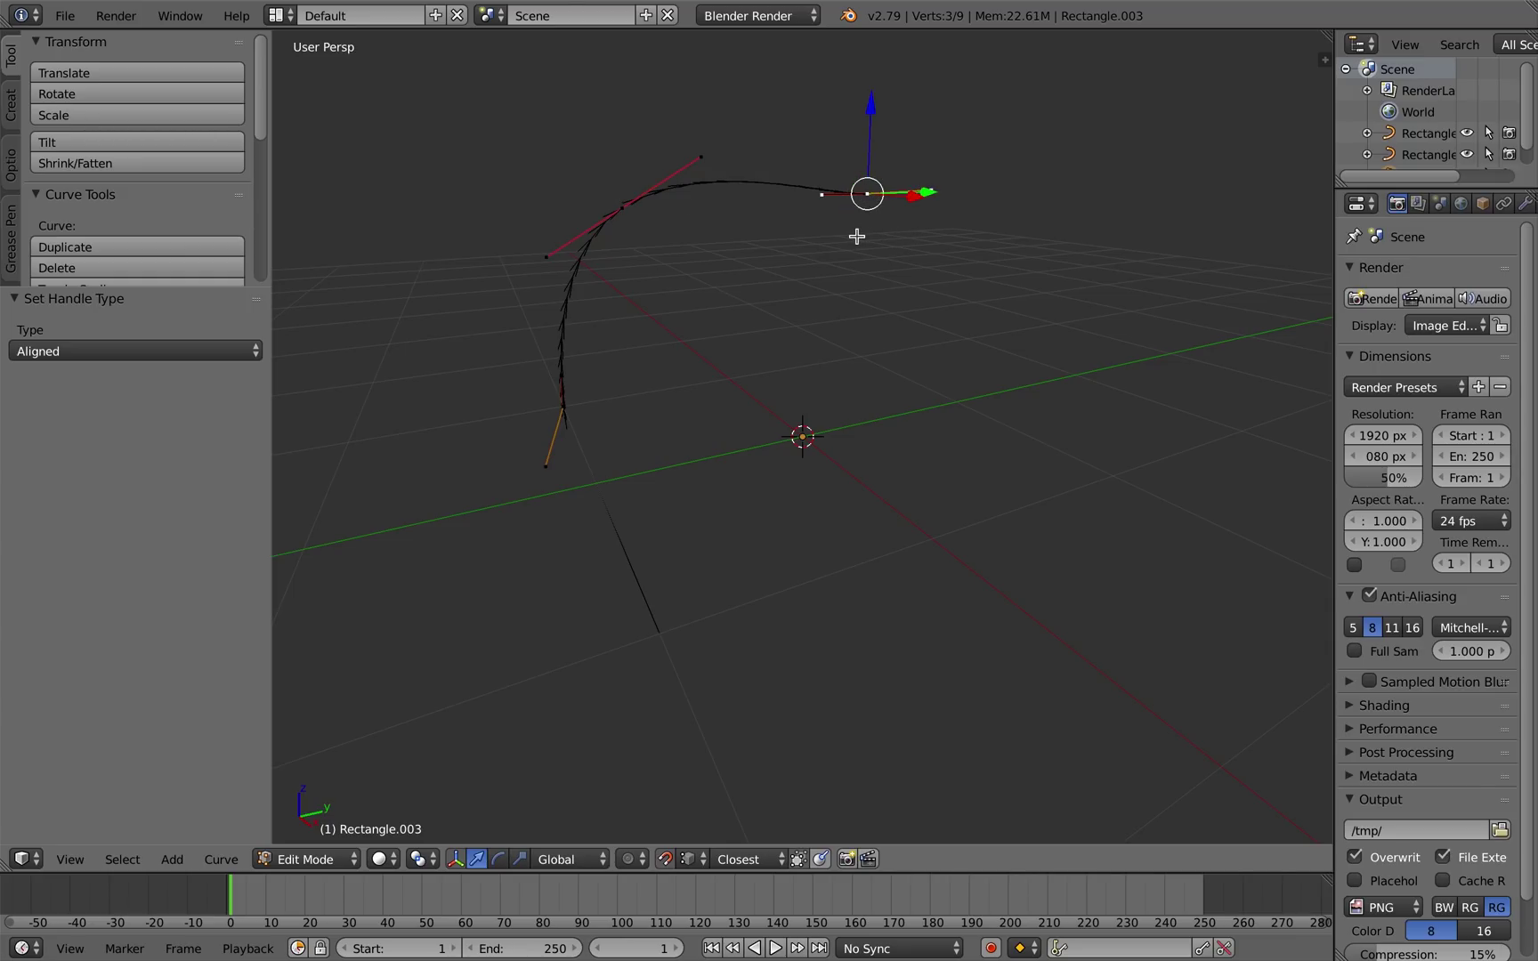
{"action": "key", "text": "v"}
{"action": "left_click", "coordinate": [806, 224]}
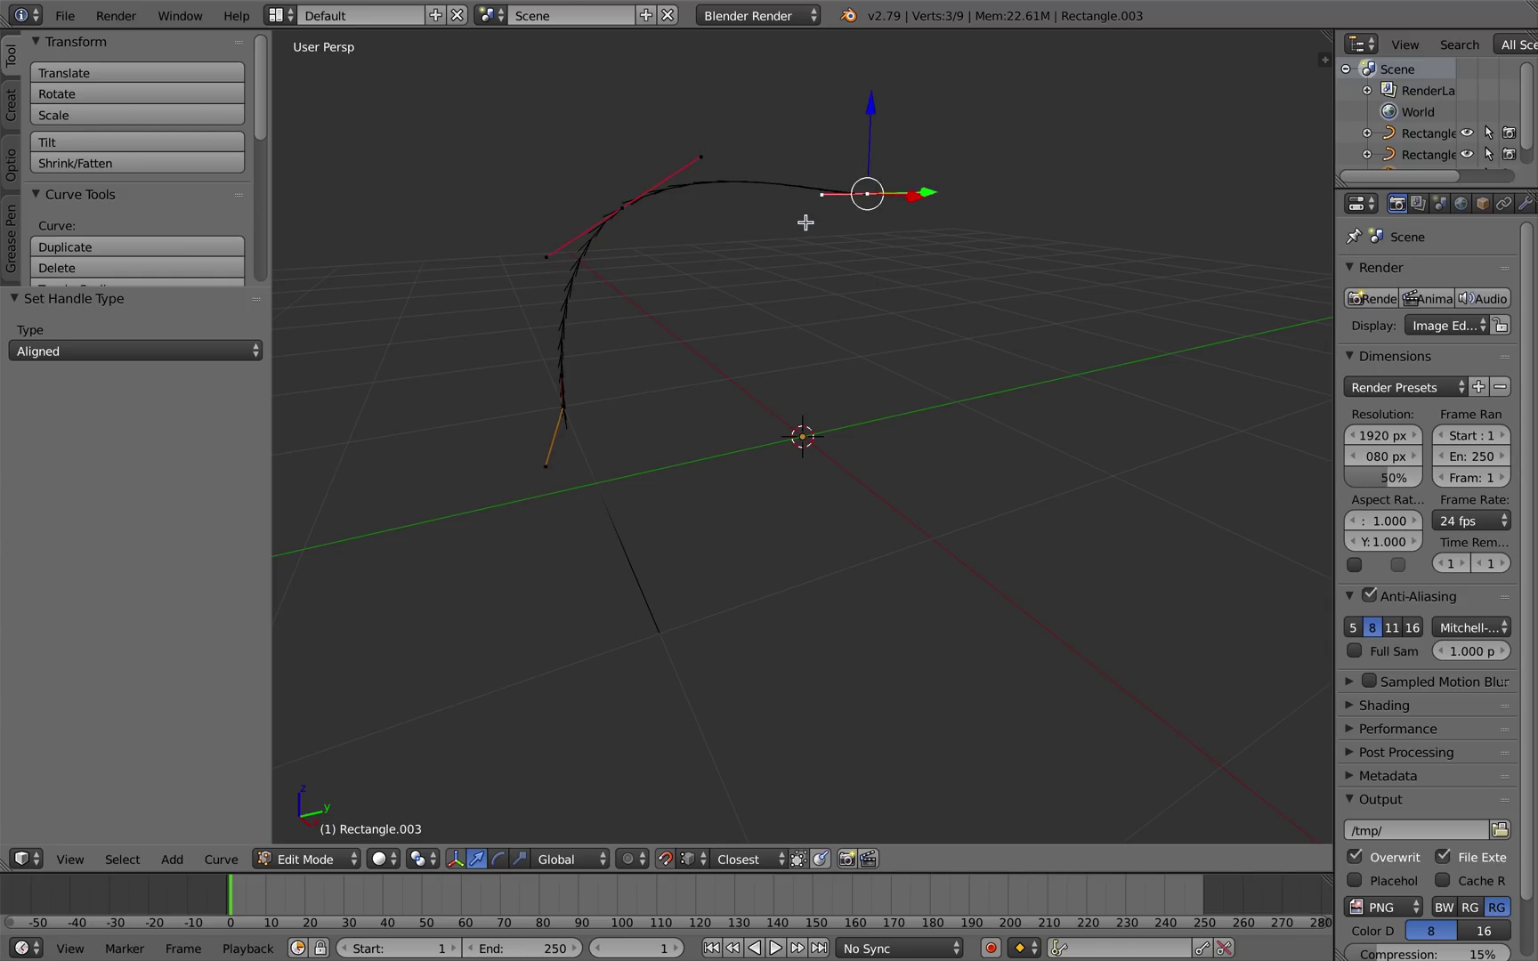
{"action": "right_click", "coordinate": [562, 411]}
{"action": "key", "text": "v"}
{"action": "left_click", "coordinate": [545, 411]}
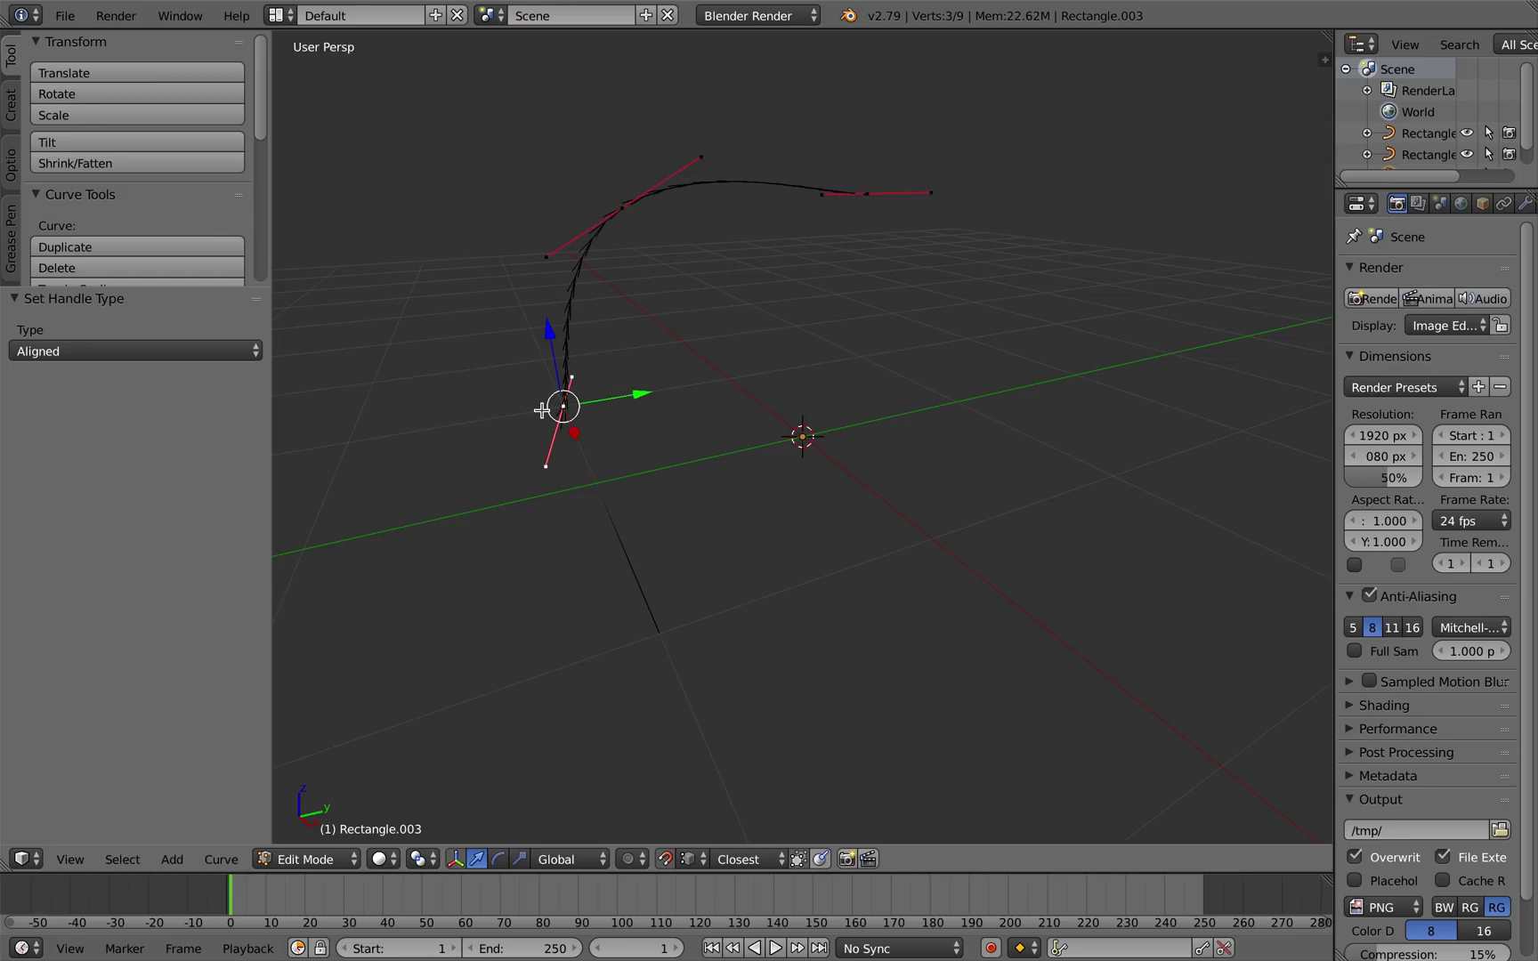
Rotate the bent curve's lower end point about 19° around X and scale the middle point's handles to about 0.6.
{"action": "middle_click_drag", "start_coordinate": [585, 406], "coordinate": [667, 431]}
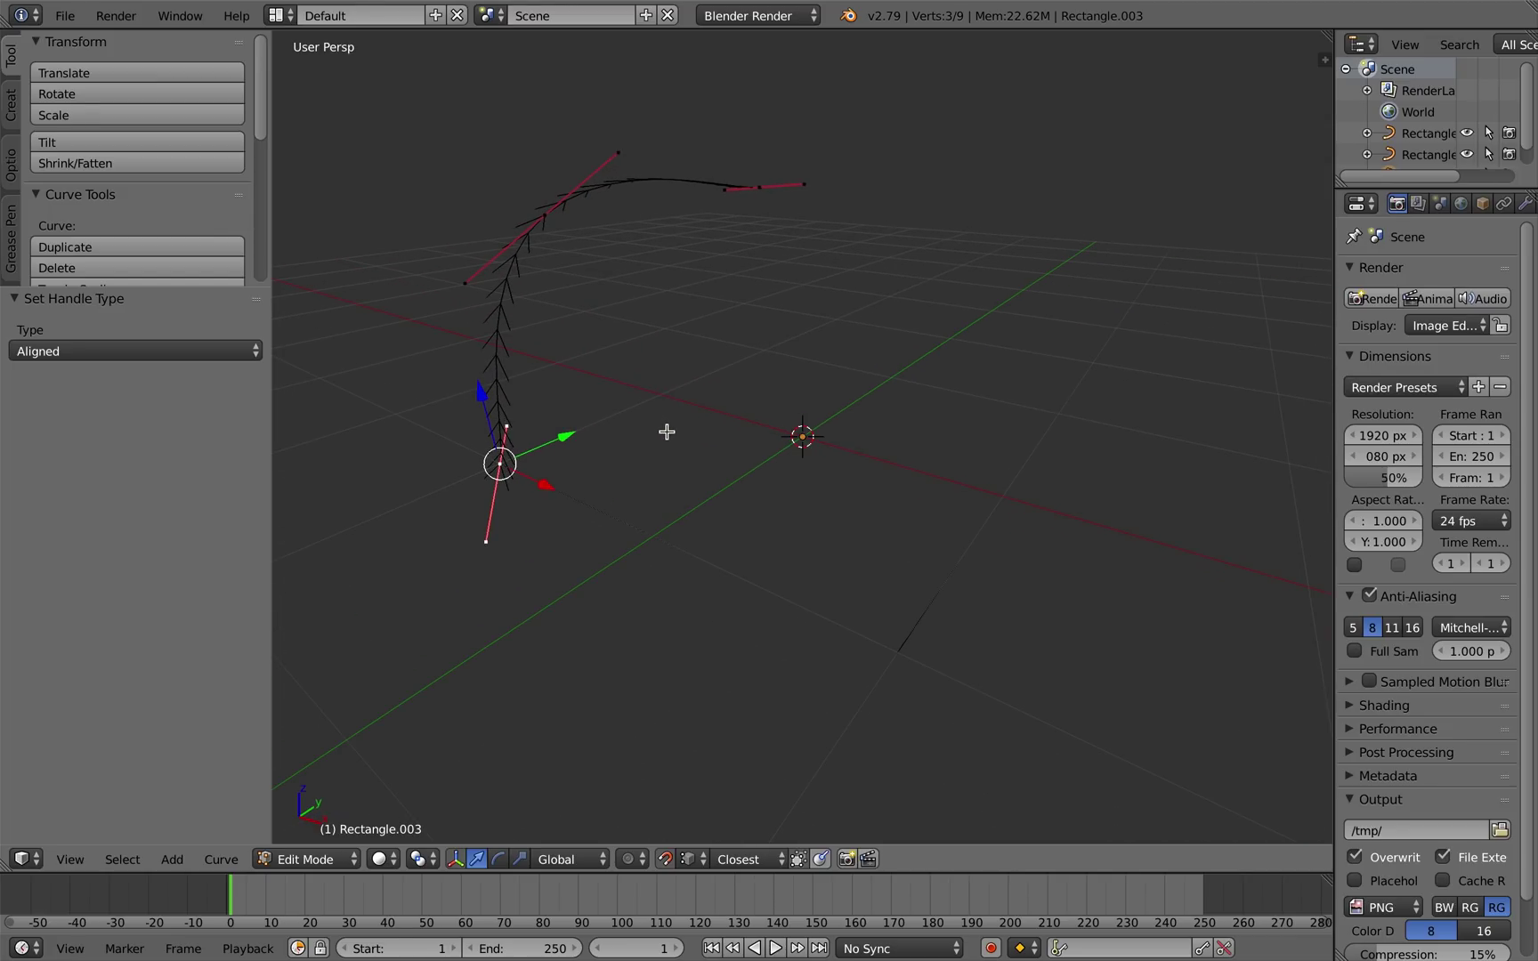
{"action": "key", "text": "r"}
{"action": "key", "text": "x"}
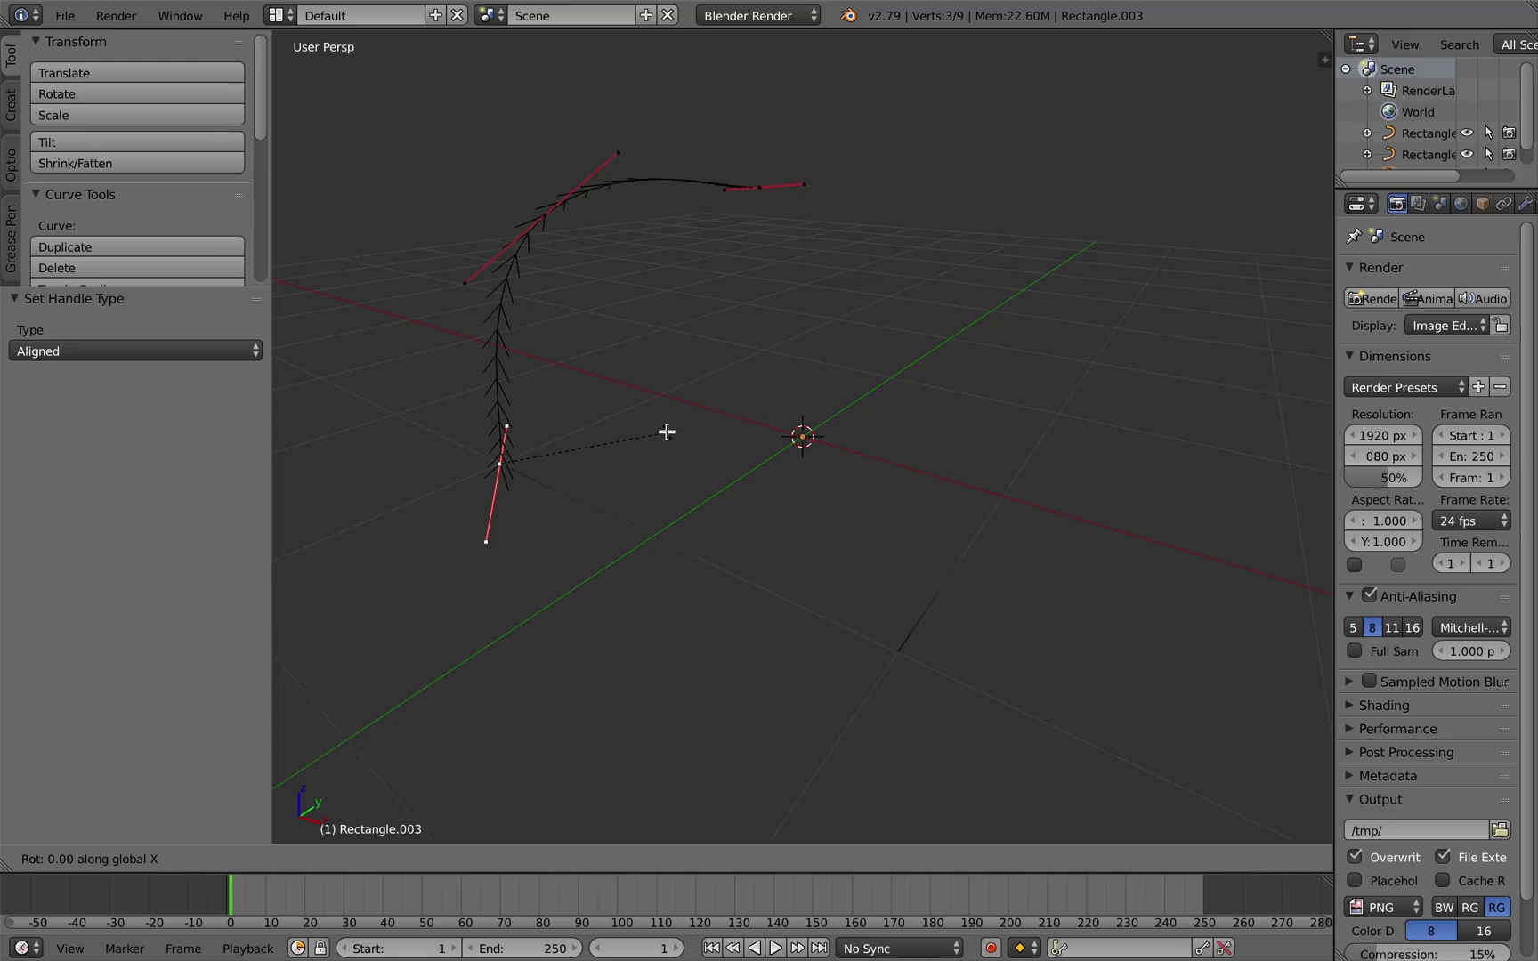
{"action": "left_click", "coordinate": [575, 421]}
{"action": "middle_click_drag", "start_coordinate": [574, 421], "coordinate": [769, 421]}
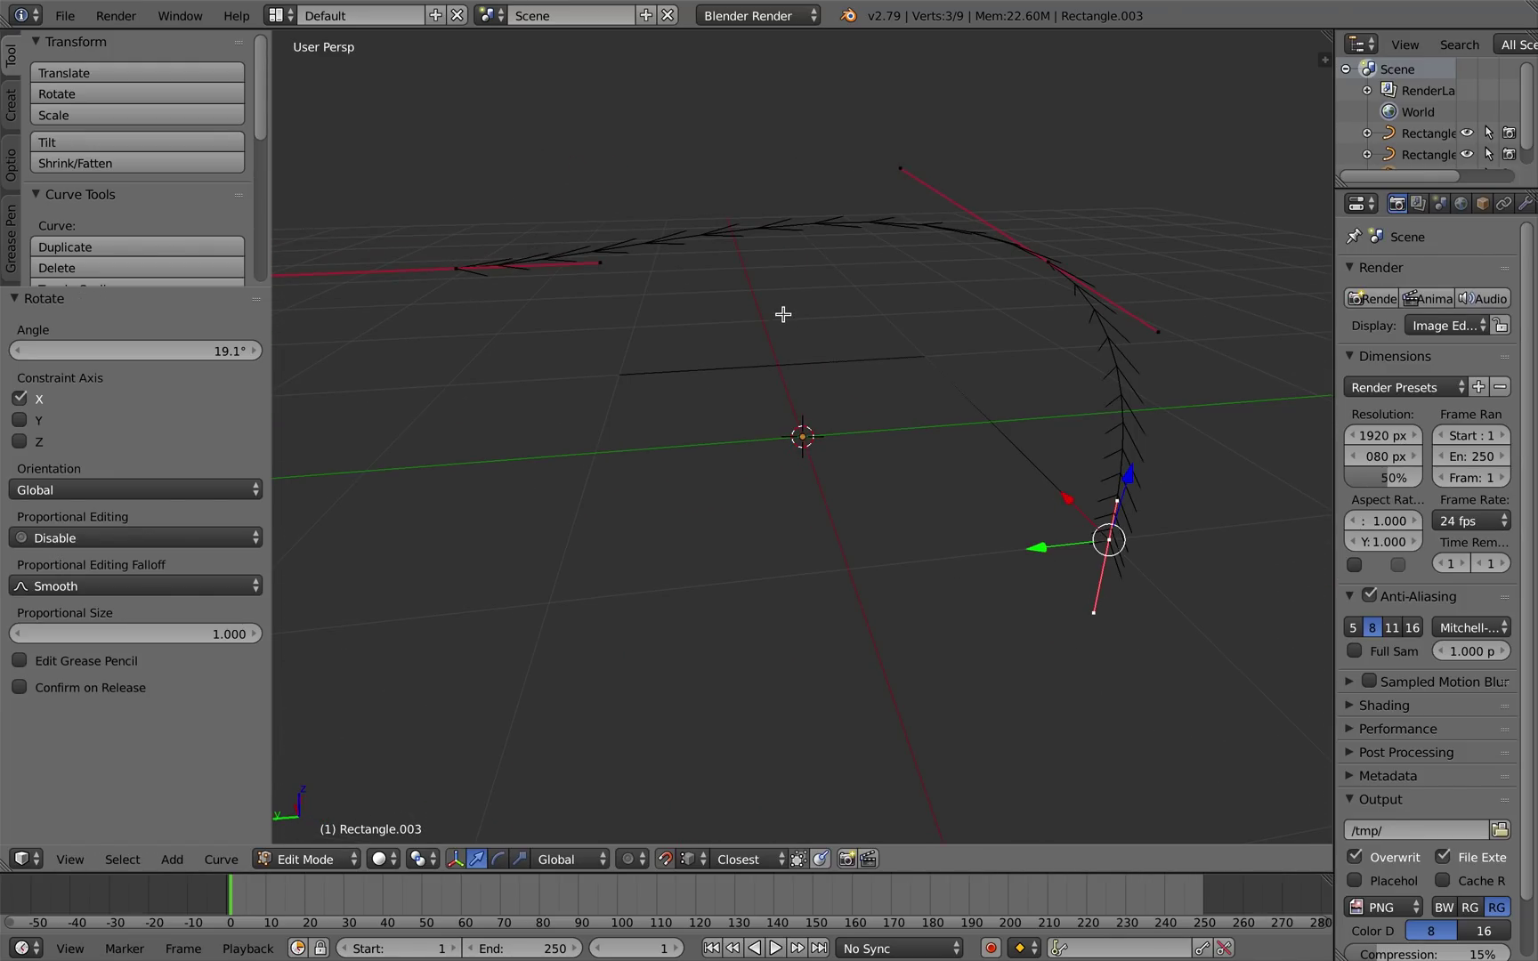
{"action": "right_click", "coordinate": [1043, 258]}
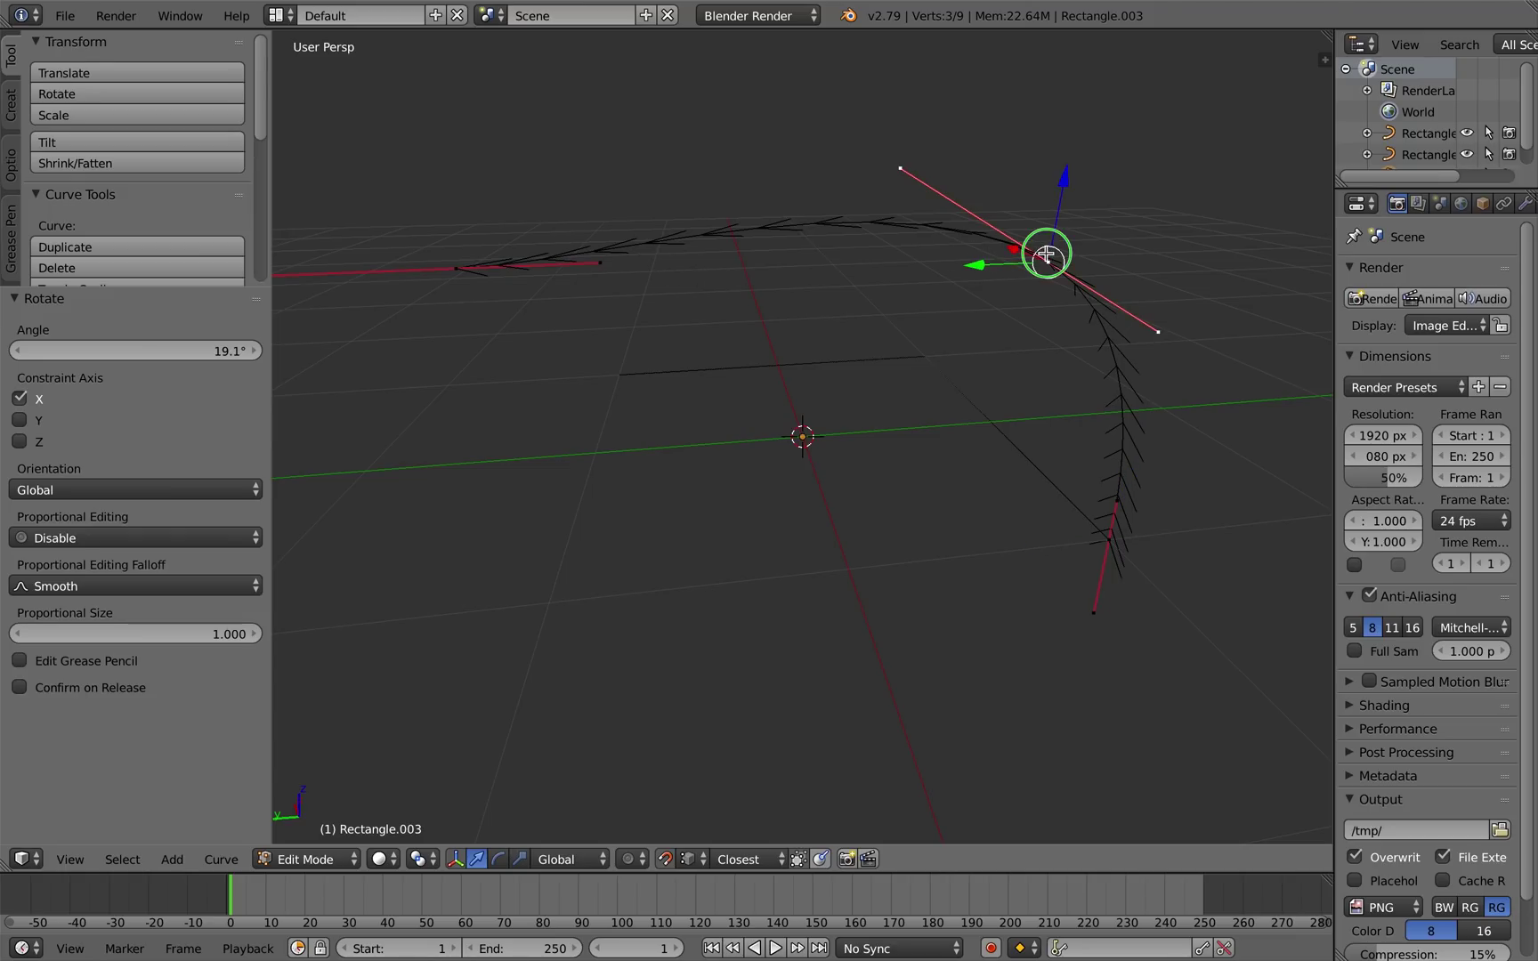
{"action": "key", "text": "s"}
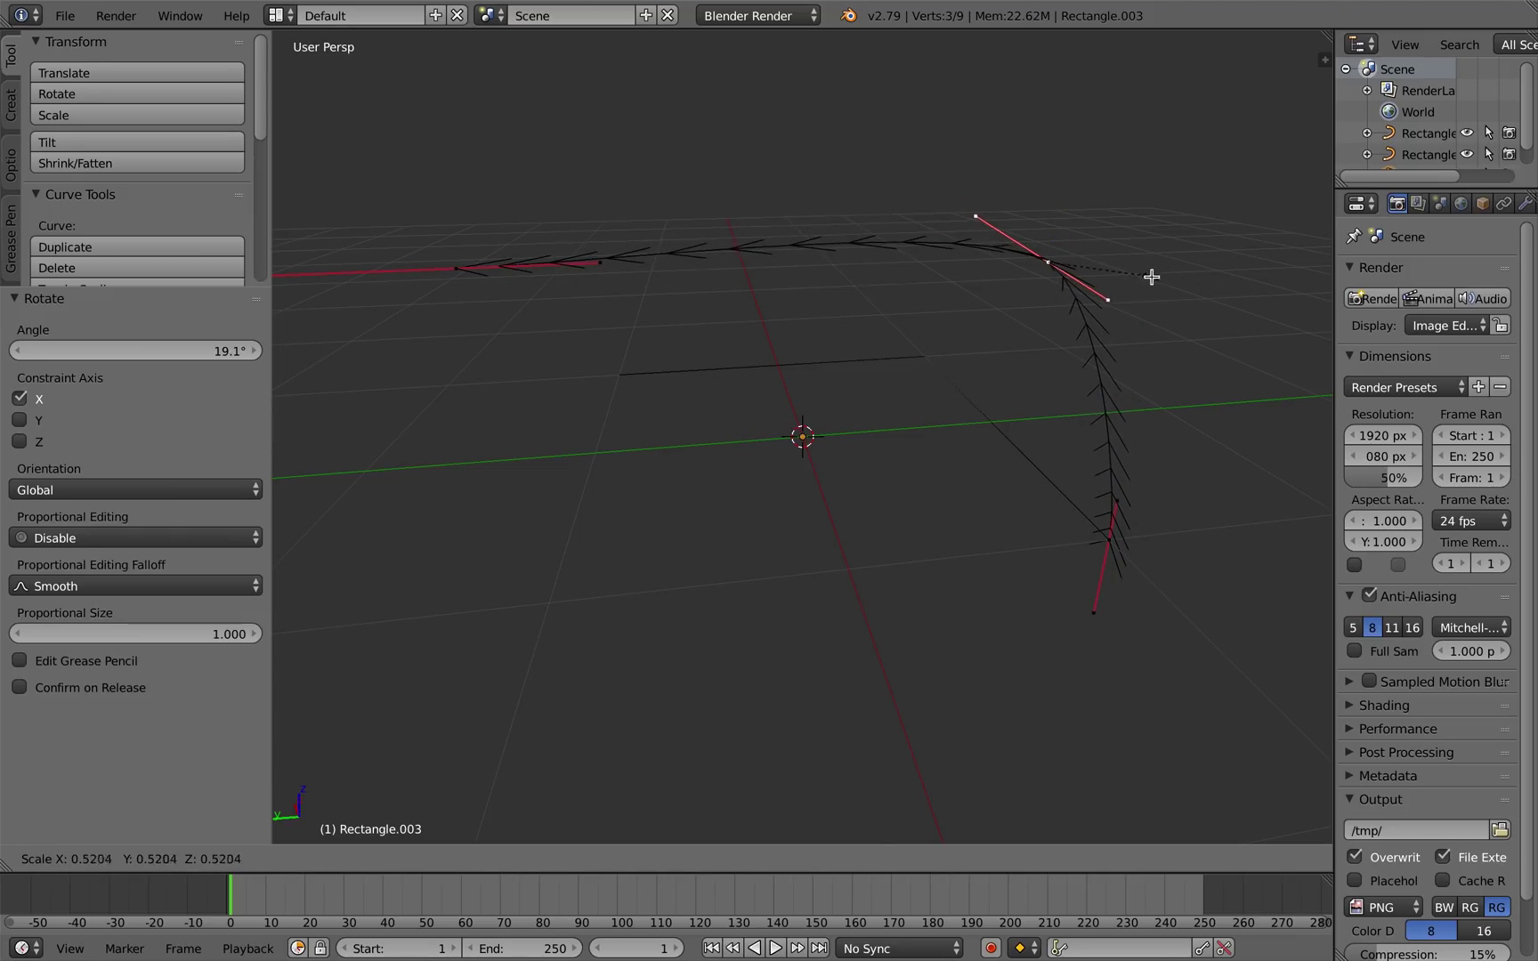
{"action": "left_click", "coordinate": [1157, 277]}
Return to Object Mode and delete the straight curve on the rectangle's positive-X side.
{"action": "middle_click_drag", "start_coordinate": [1163, 281], "coordinate": [861, 446]}
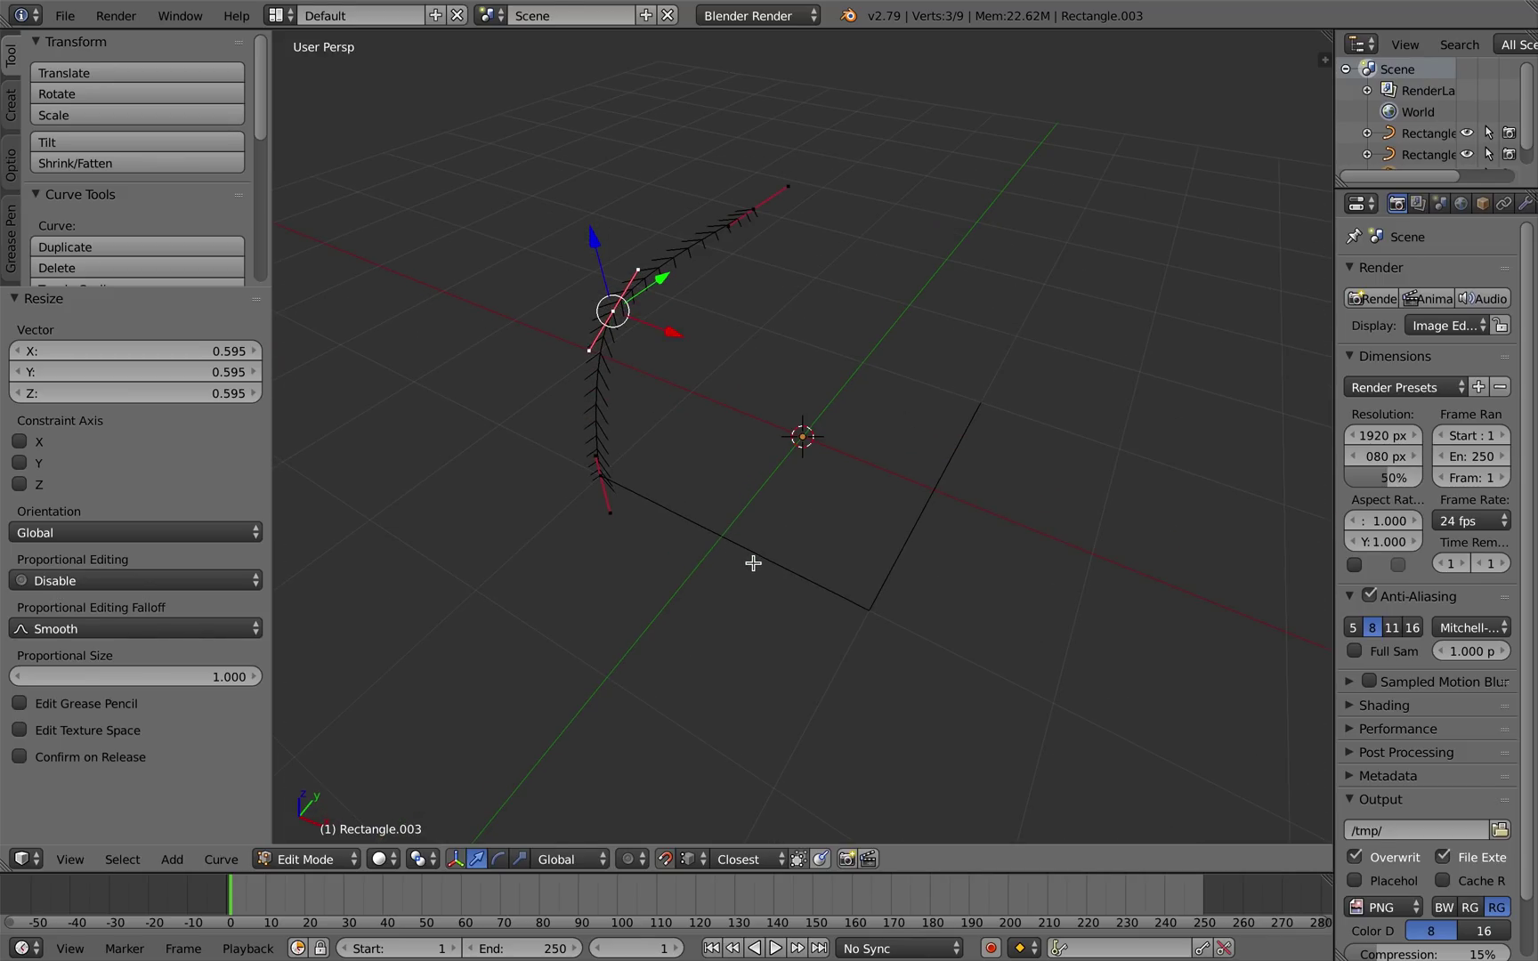
{"action": "key", "text": "Tab"}
{"action": "right_click", "coordinate": [943, 471]}
{"action": "key", "text": "x"}
{"action": "left_click", "coordinate": [897, 466]}
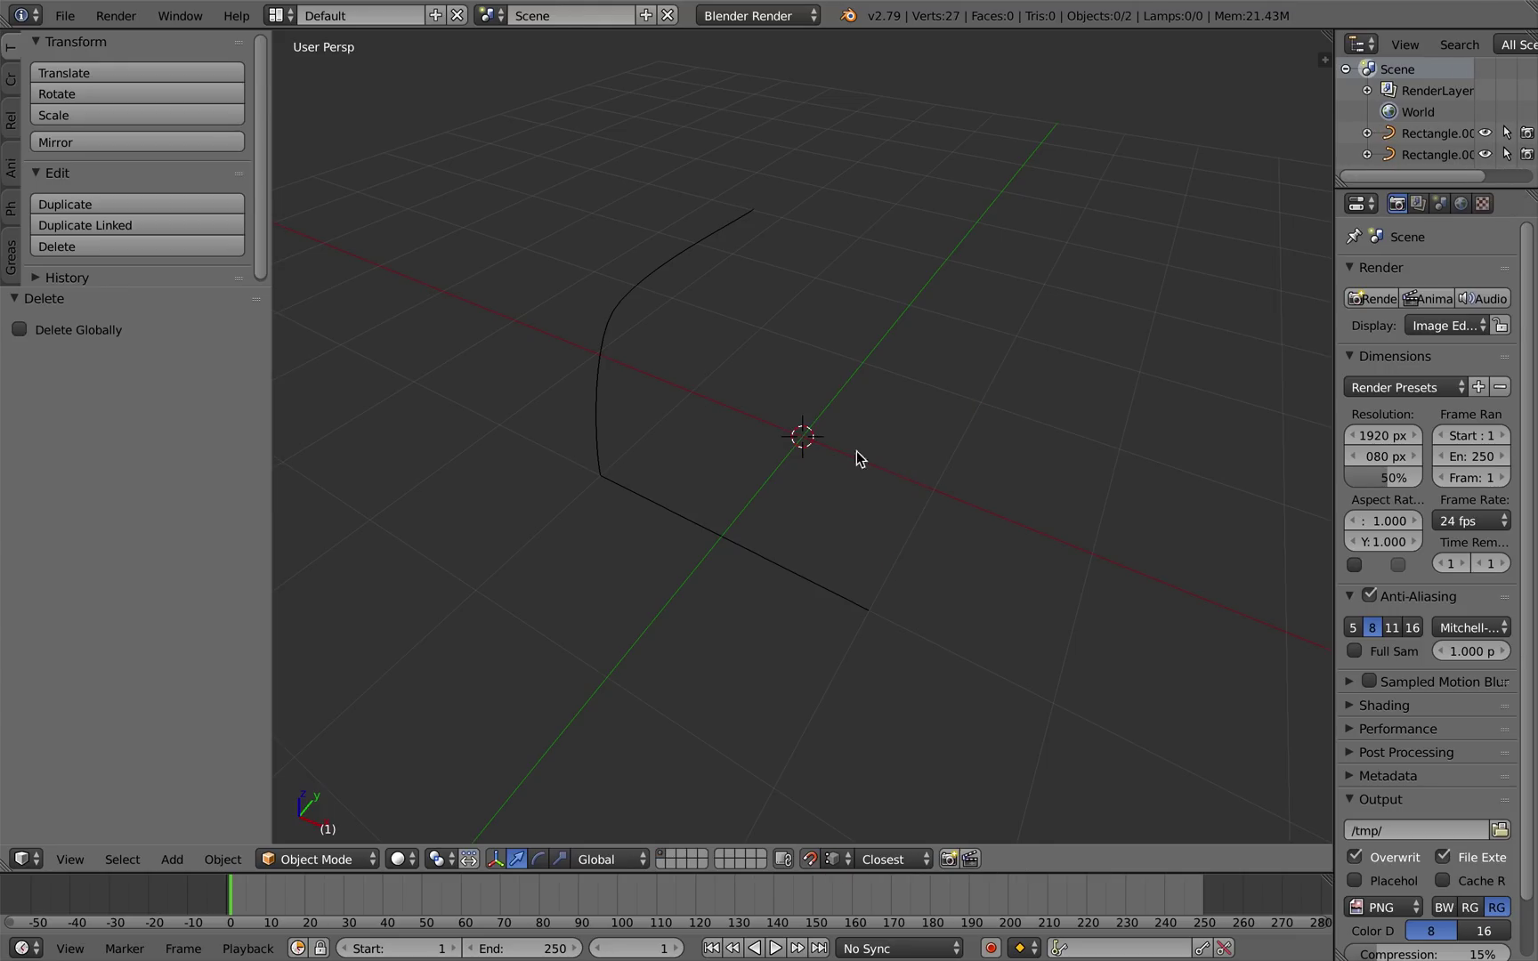
Duplicate the bent curve in place.
{"action": "right_click", "coordinate": [628, 289]}
{"action": "key", "text": "g"}
{"action": "key", "text": "x"}
{"action": "right_click", "coordinate": [826, 403]}
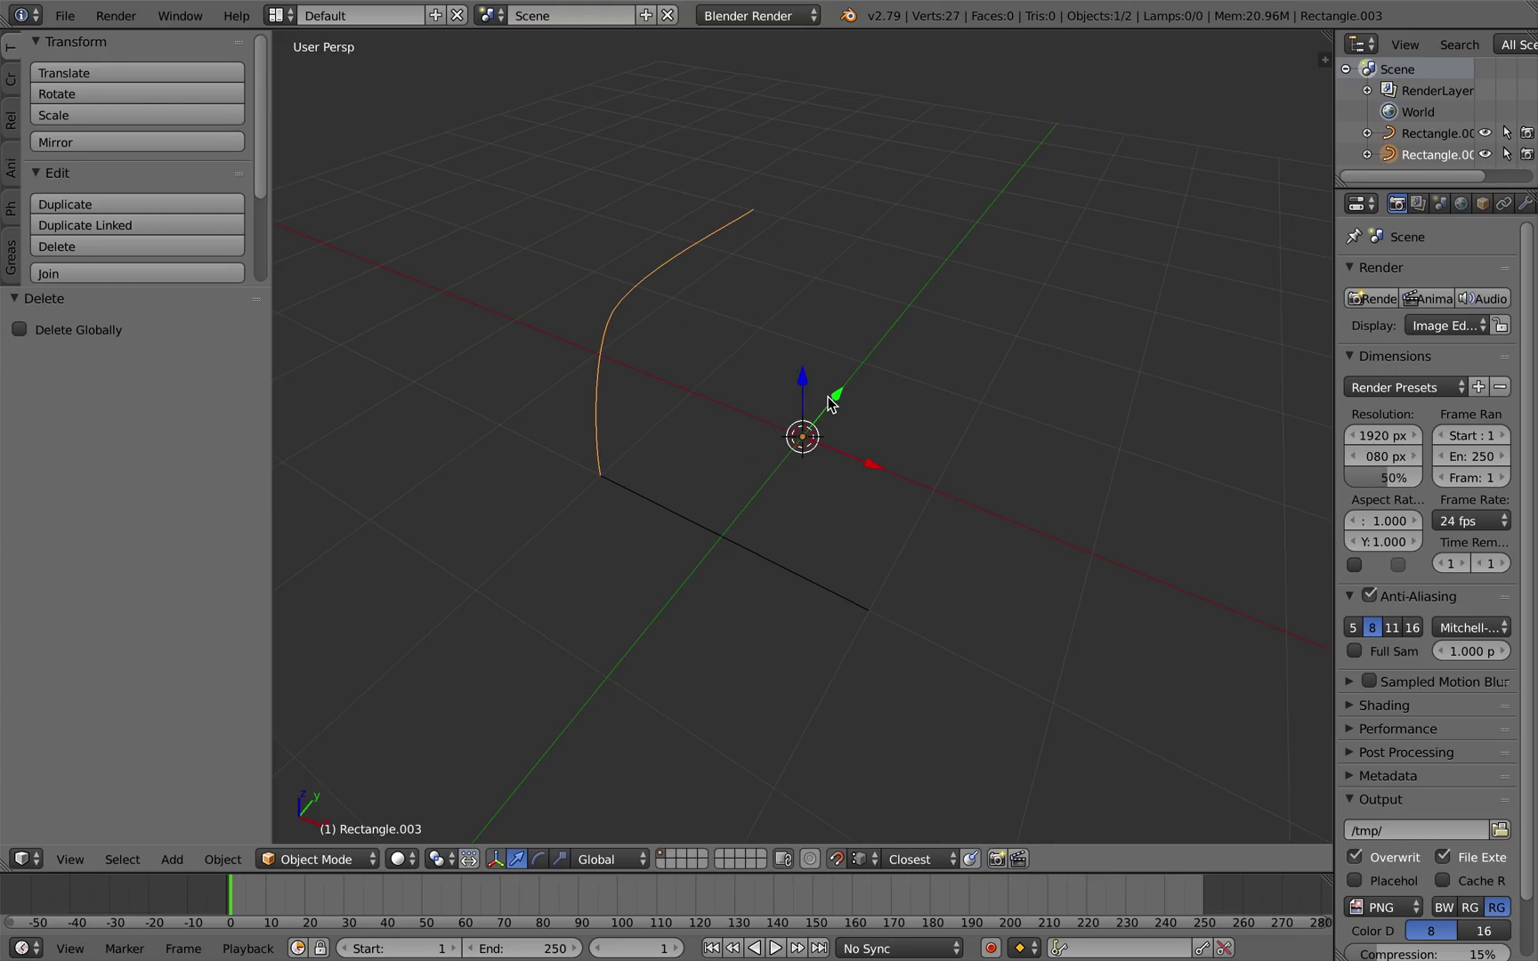
{"action": "key", "text": "shift+d"}
{"action": "right_click", "coordinate": [819, 400]}
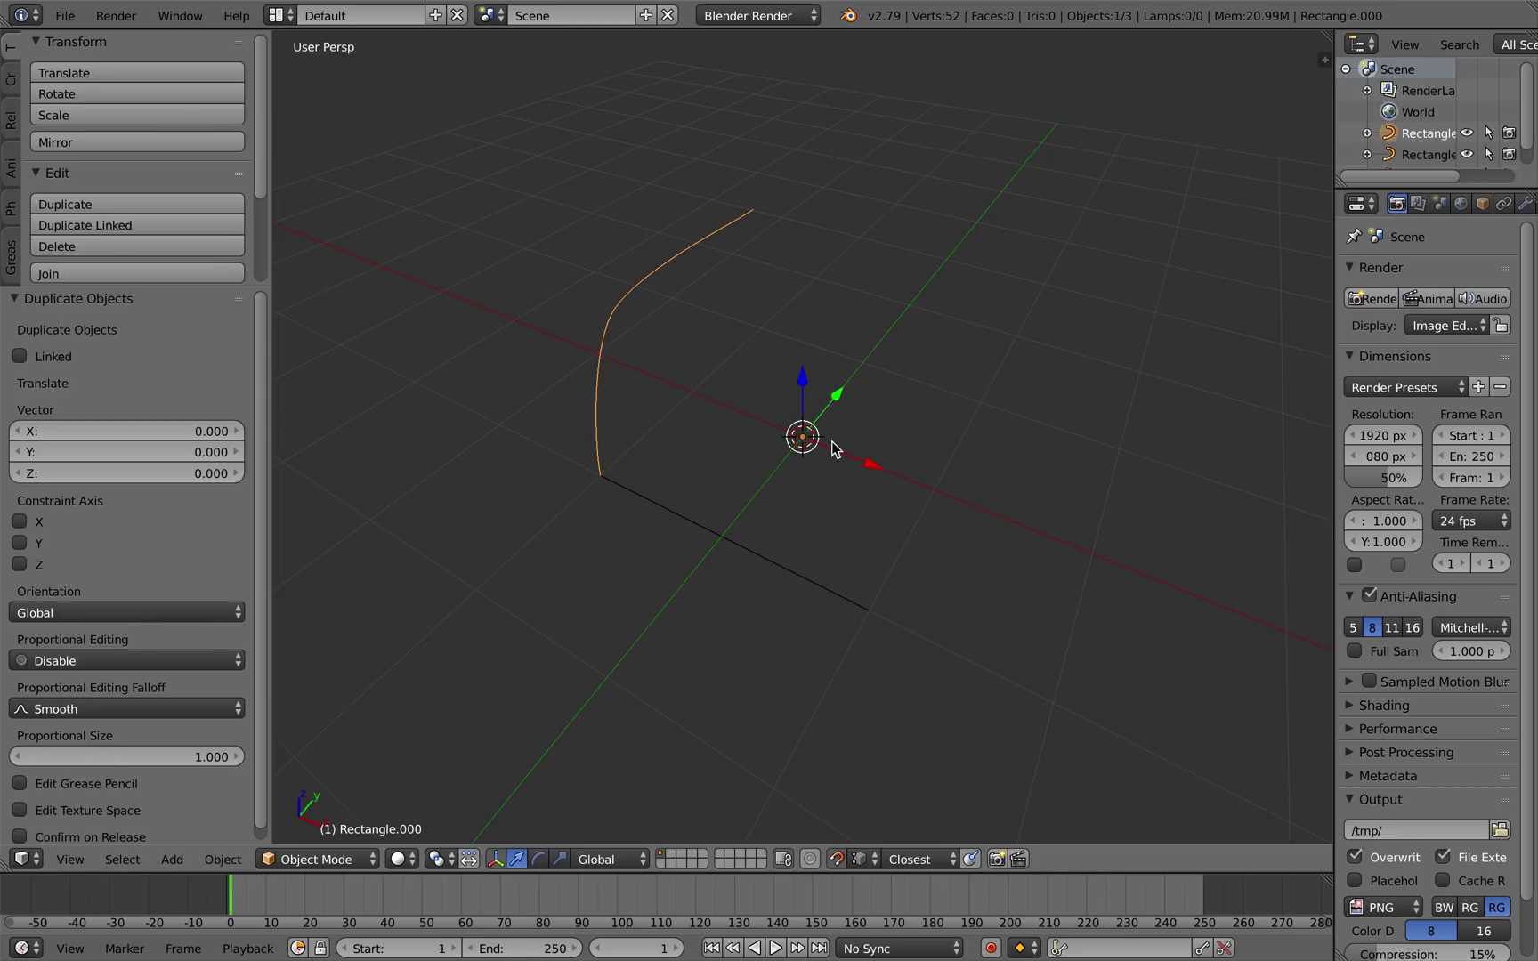
Move the duplicated bent curve along X to the rectangle's positive-X side.
{"action": "key", "text": "g"}
{"action": "key", "text": "x"}
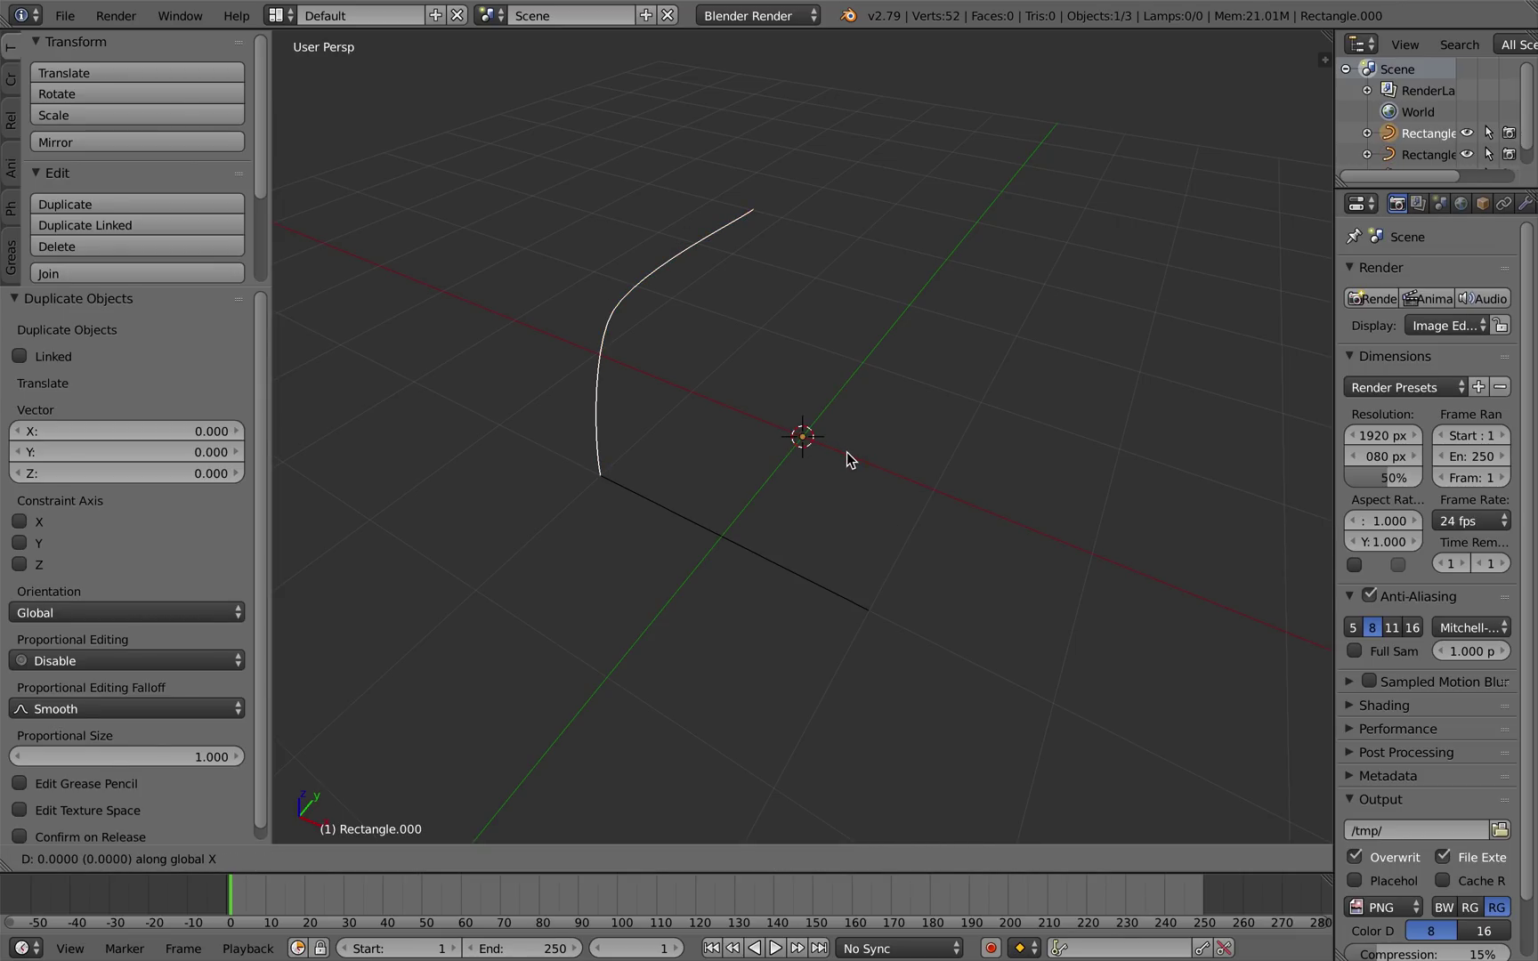
{"action": "left_click", "coordinate": [1115, 639]}
Snap the lower end point of the duplicated bent curve onto the free end of the straight curve, moving it about -0.147 along X.
{"action": "key", "text": "Tab"}
{"action": "right_click", "coordinate": [894, 618]}
{"action": "right_click", "coordinate": [896, 621]}
{"action": "key", "text": "g"}
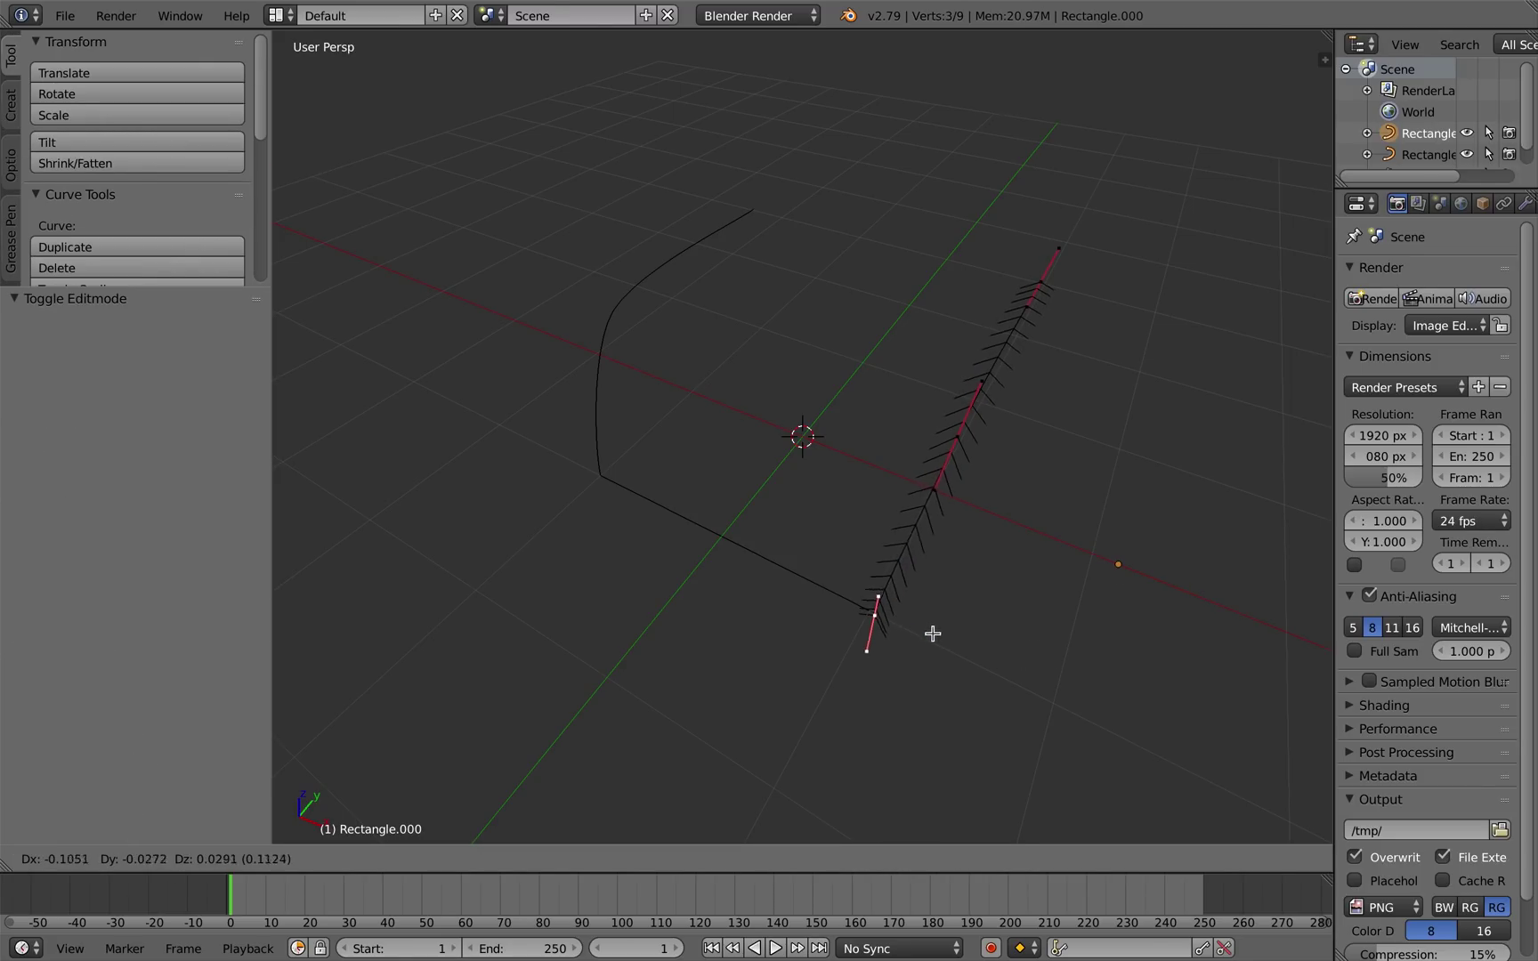
{"action": "right_click", "coordinate": [942, 634]}
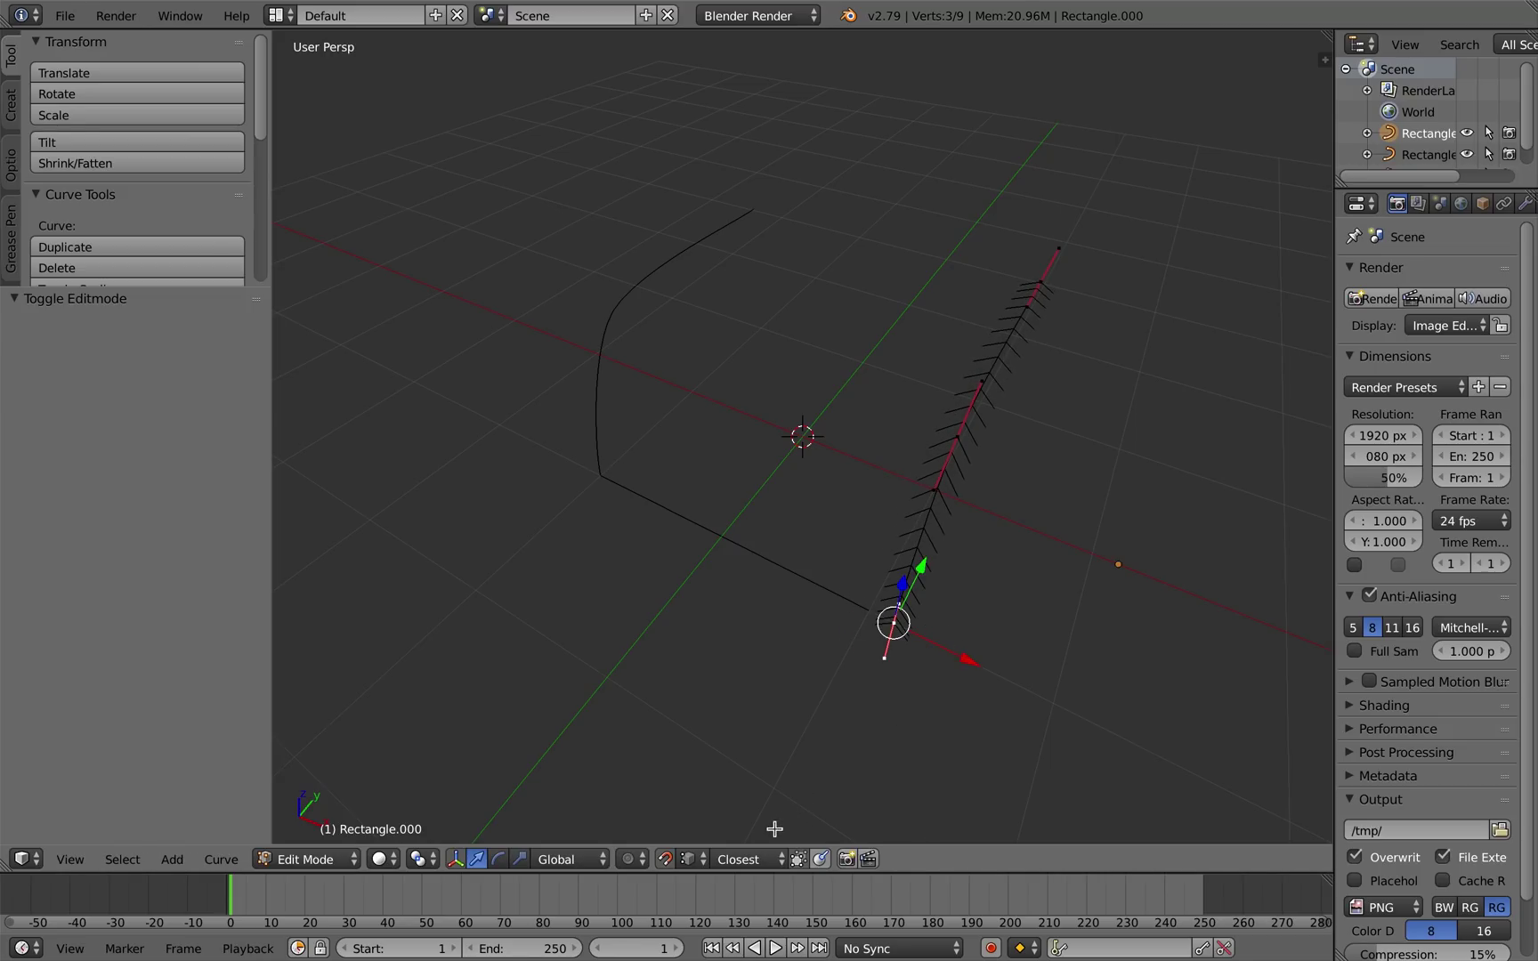
{"action": "left_click", "coordinate": [688, 859]}
{"action": "left_click", "coordinate": [716, 811]}
{"action": "left_click_drag", "start_coordinate": [893, 622], "coordinate": [868, 610]}
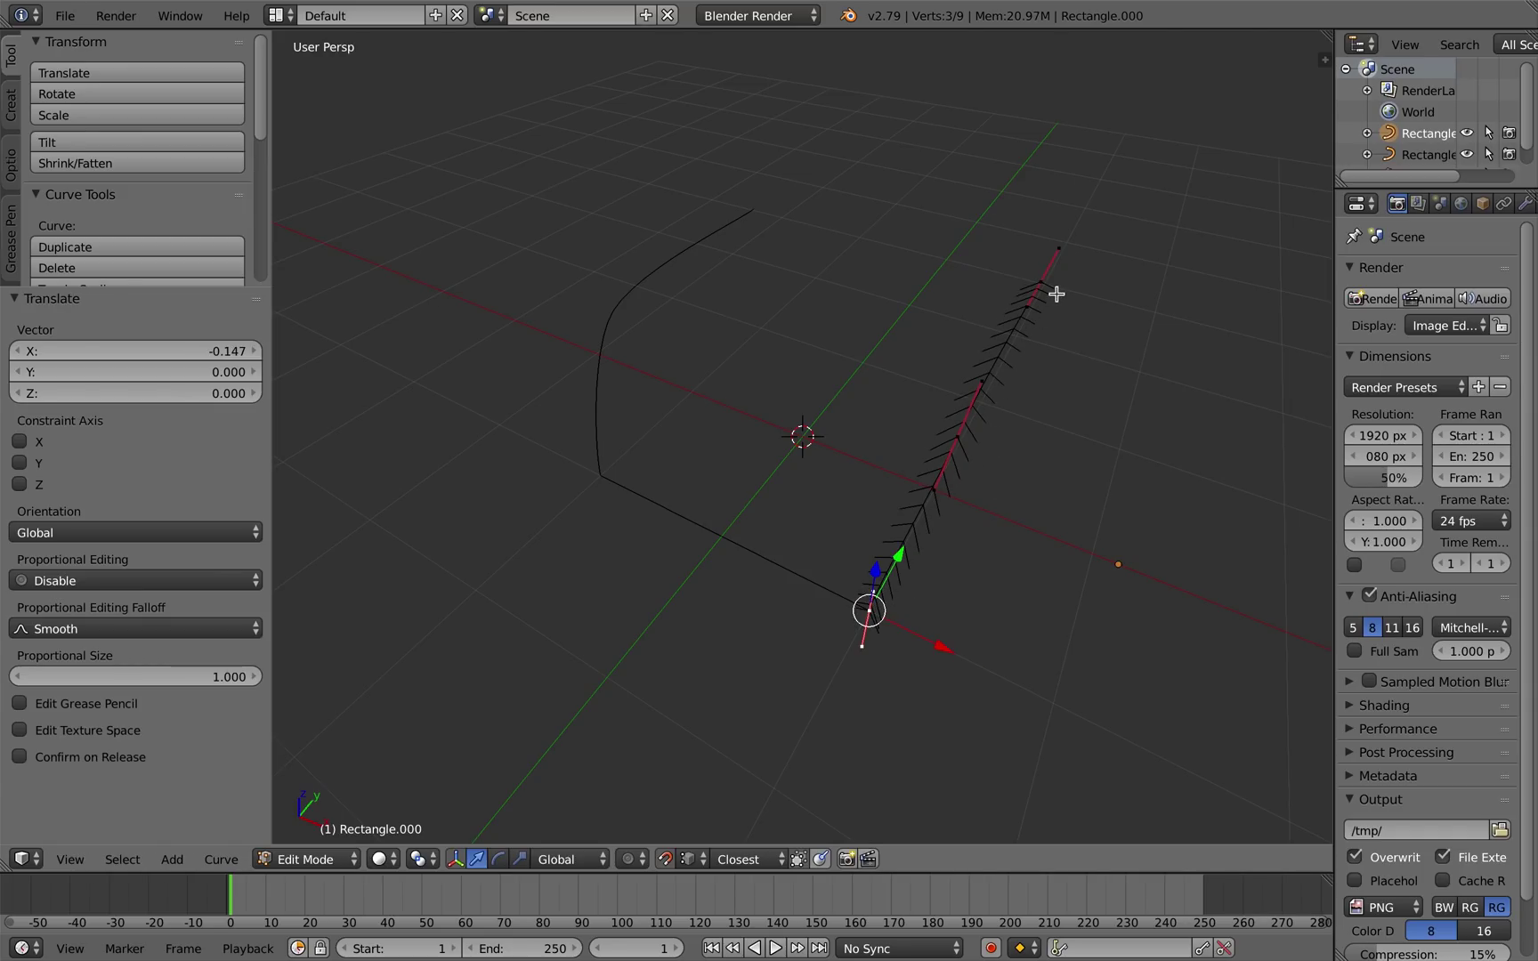
{"action": "key", "text": "Tab"}
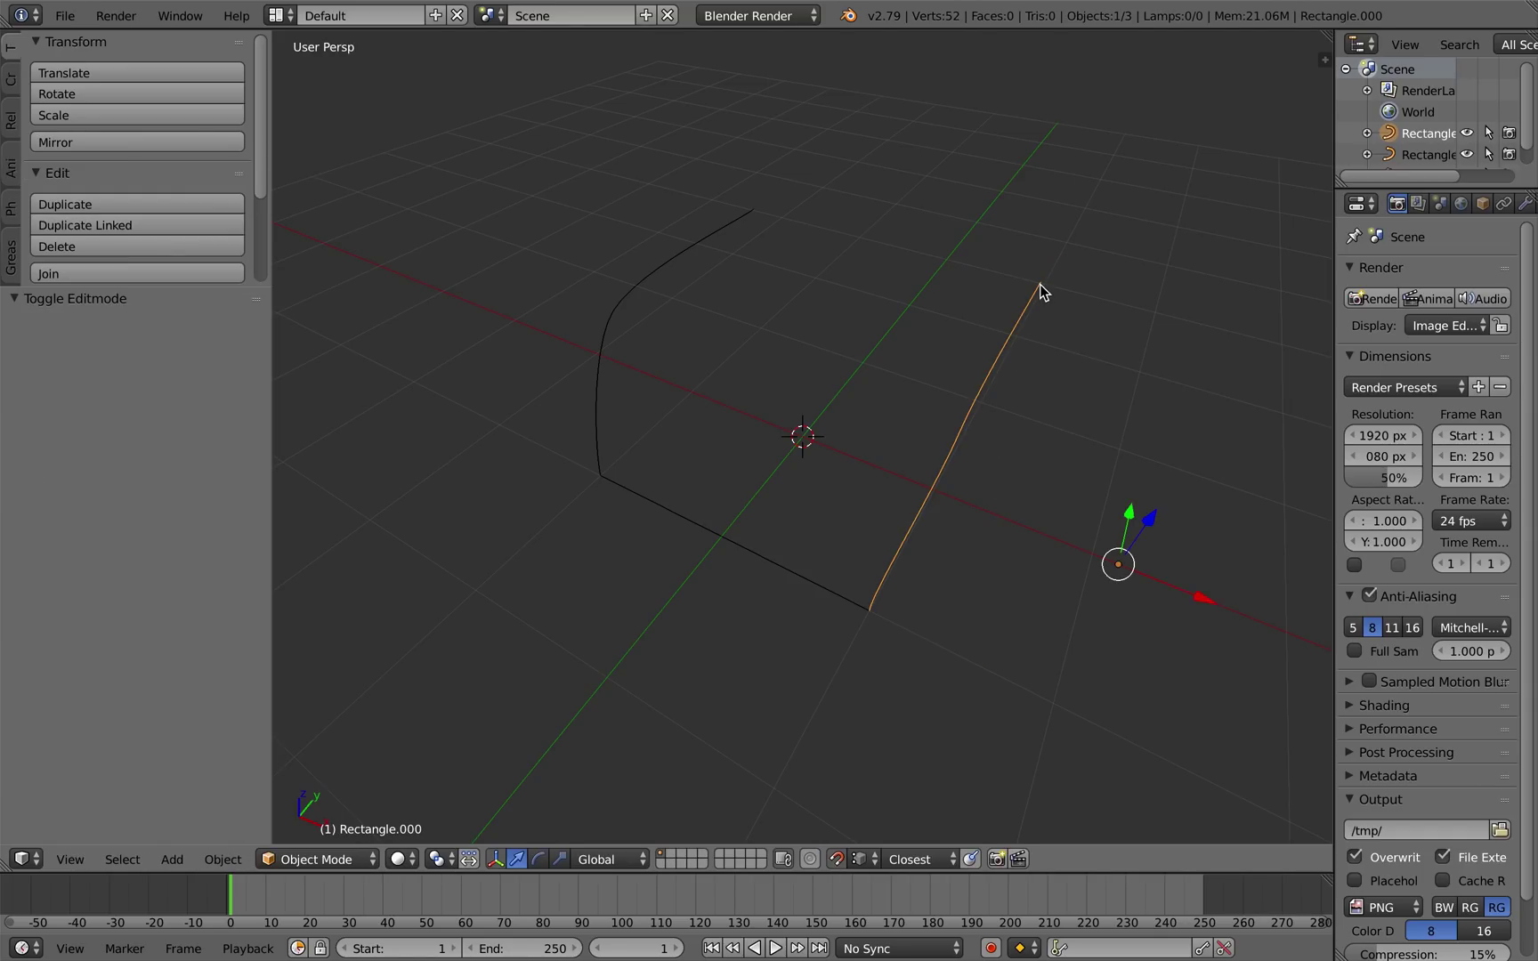
{"action": "key", "text": "Tab"}
{"action": "key", "text": "Tab"}
Duplicate the straight connecting curve and place the copy near the upper ends of the two bent curves.
{"action": "right_click", "coordinate": [788, 573]}
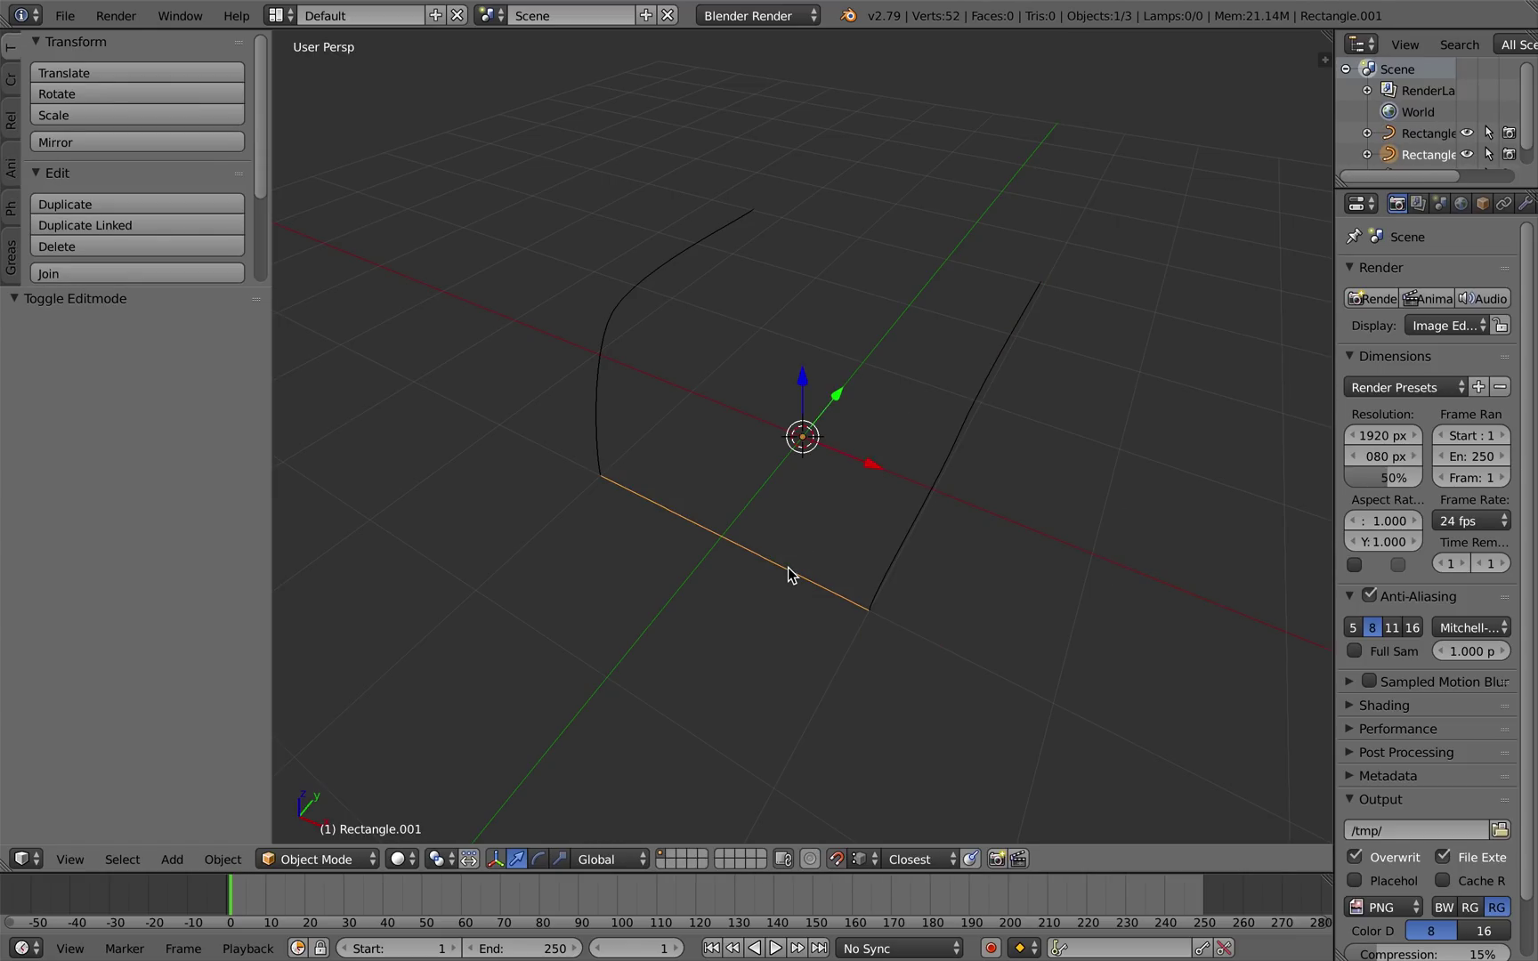
{"action": "key", "text": "shift+d"}
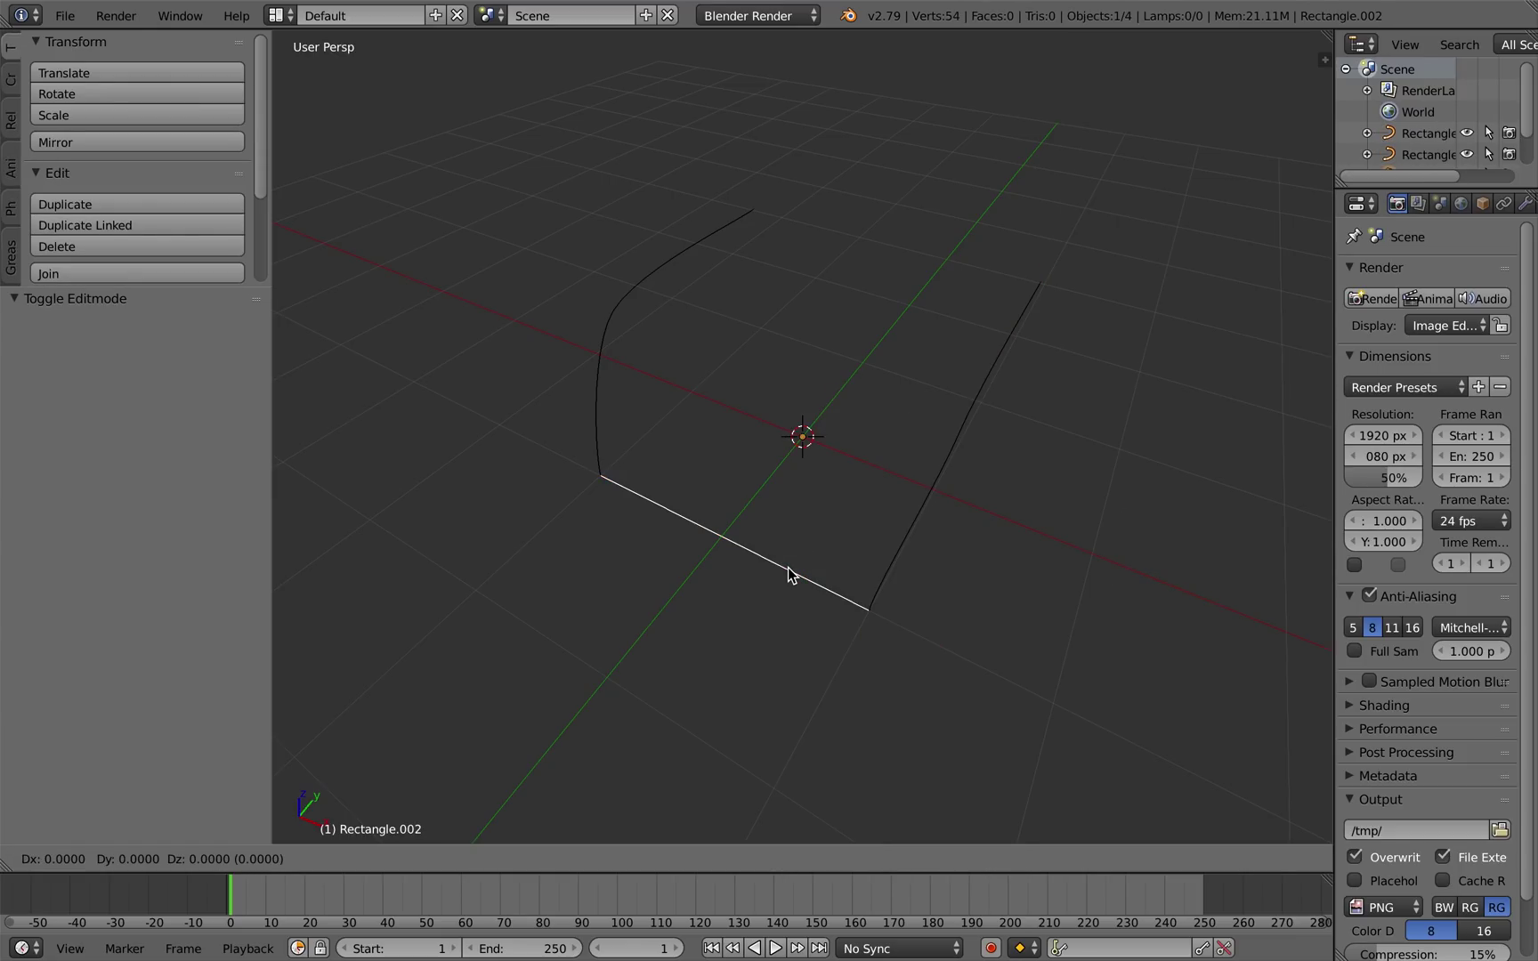
{"action": "left_click", "coordinate": [897, 367]}
Snap both end points of the copied straight curve onto the upper ends of the bent curves and return to Object Mode.
{"action": "key", "text": "Tab"}
{"action": "right_click", "coordinate": [1010, 345]}
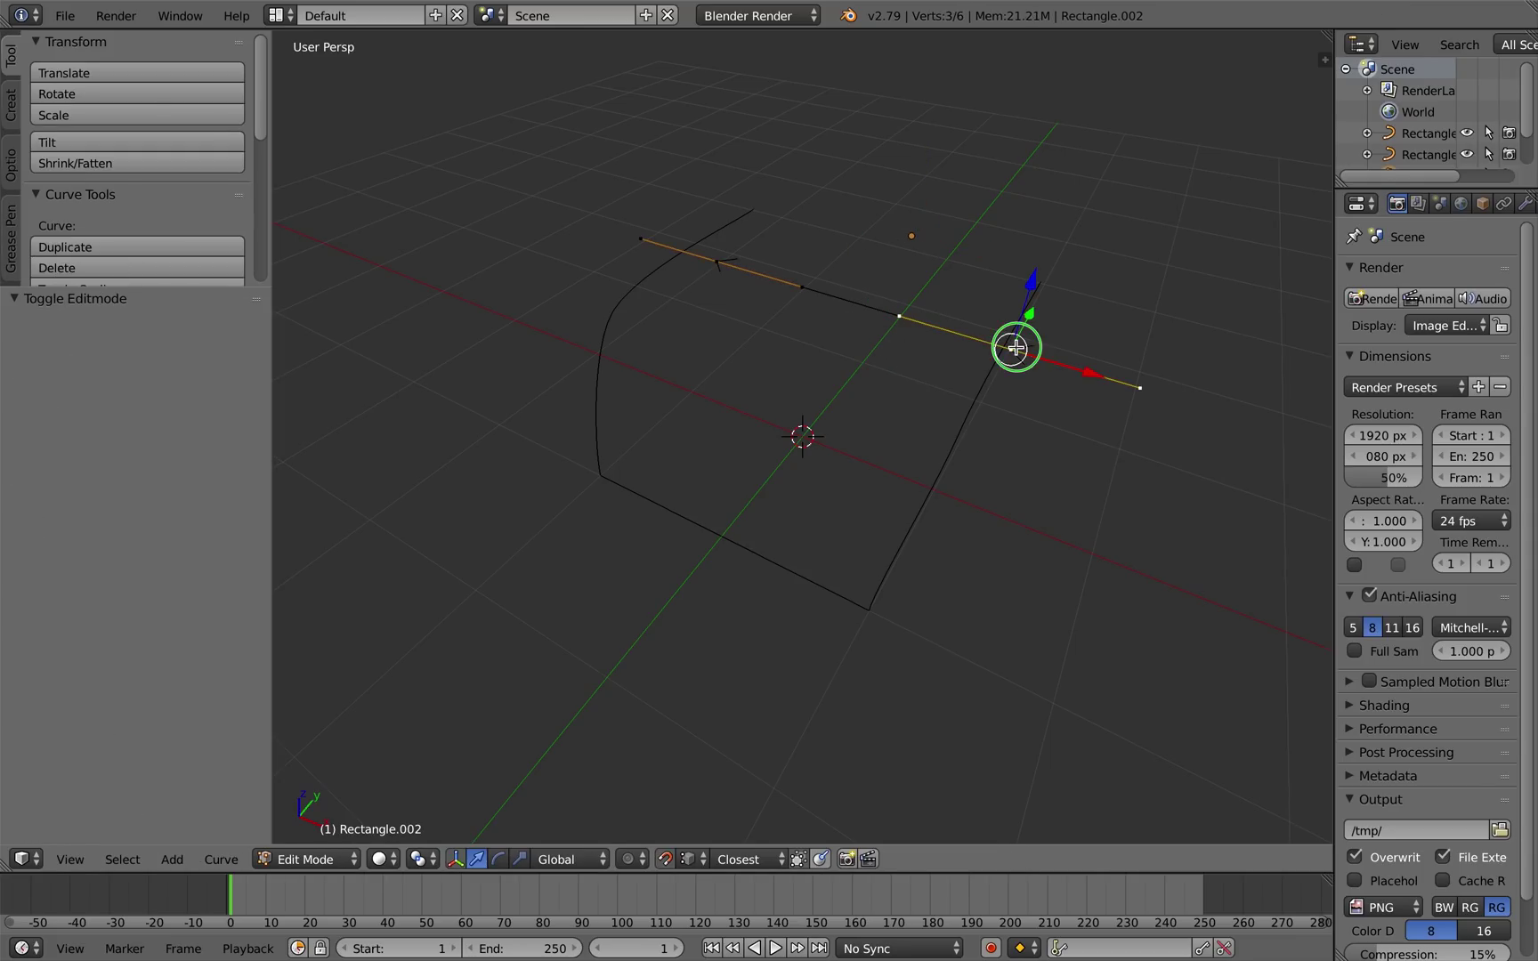
{"action": "key", "text": "g"}
{"action": "left_click", "coordinate": [1036, 284]}
{"action": "right_click", "coordinate": [715, 261]}
{"action": "key", "text": "g"}
{"action": "left_click", "coordinate": [748, 209]}
{"action": "mouse_move", "coordinate": [1002, 397]}
{"action": "middle_mouse_down"}
{"action": "mouse_move", "coordinate": [964, 381]}
{"action": "mouse_move", "coordinate": [992, 403]}
{"action": "middle_mouse_up"}
{"action": "key", "text": "Tab"}
Generate a surface from the four connected boundary curves with Curves To Mesh.
{"action": "right_click", "coordinate": [961, 416], "text": "shift"}
{"action": "right_click", "coordinate": [711, 285], "text": "shift"}
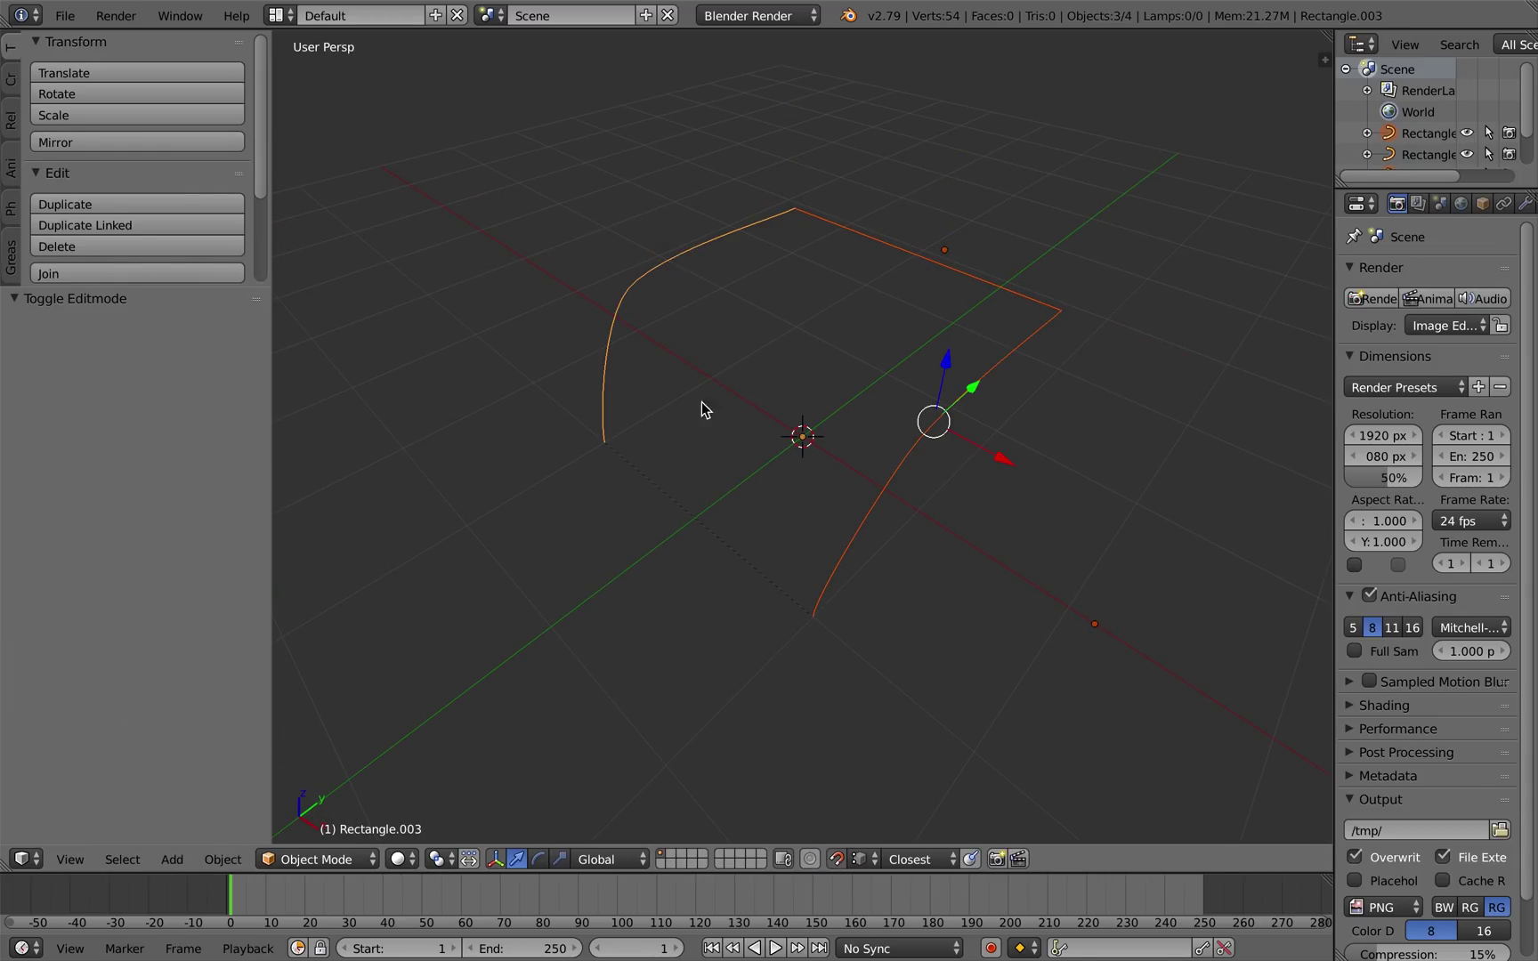
{"action": "right_click", "coordinate": [734, 544], "text": "shift"}
{"action": "key", "text": "space"}
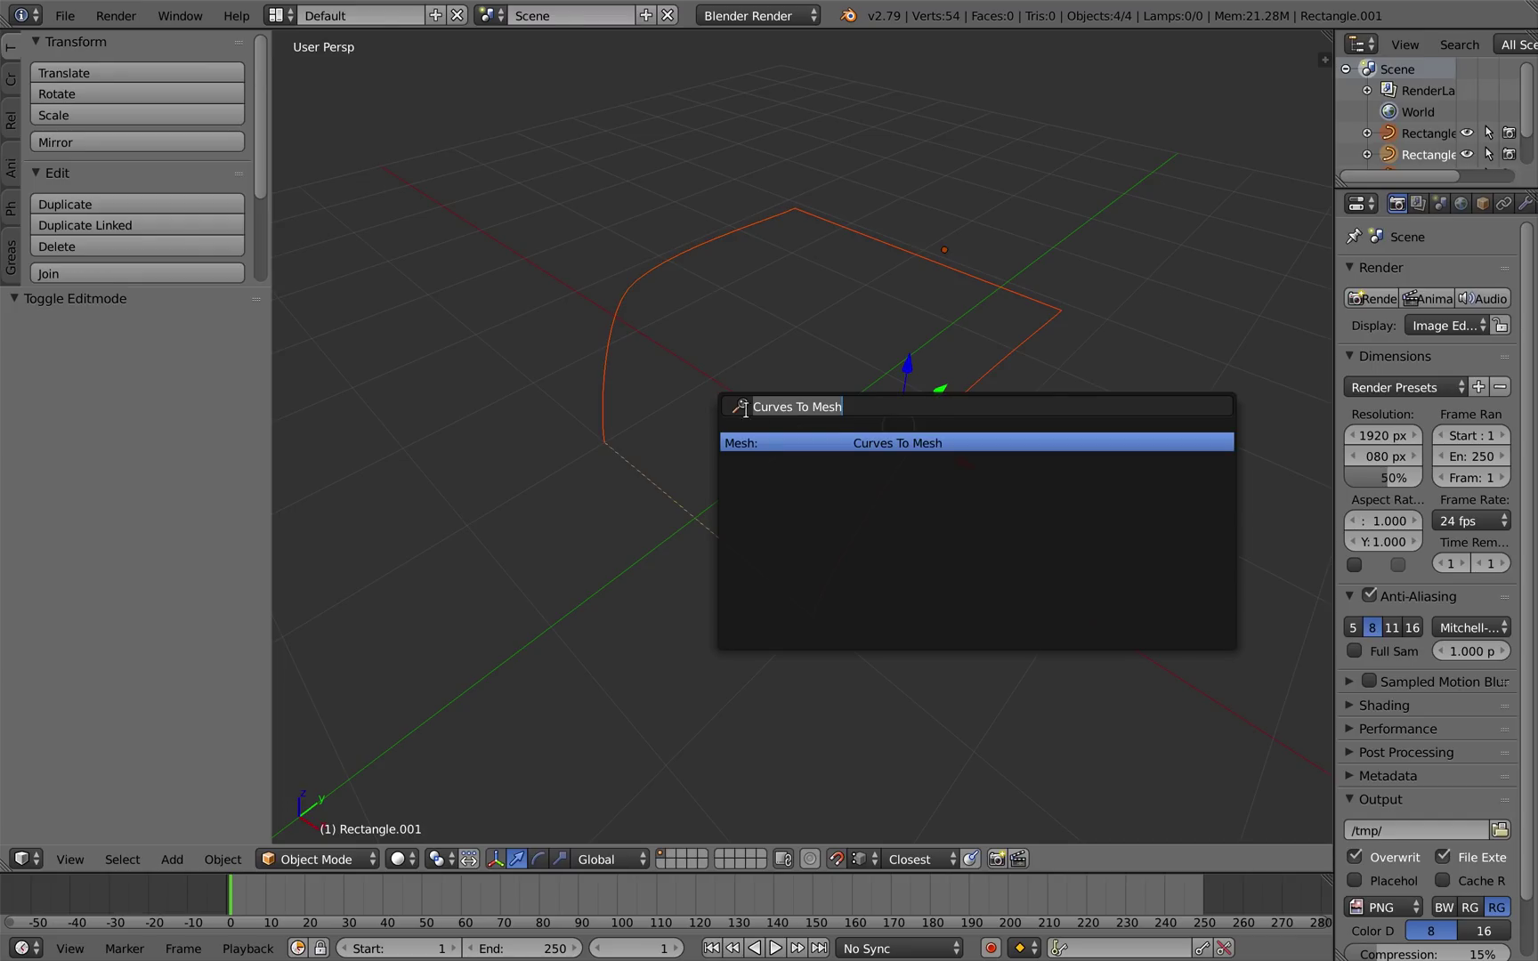
{"action": "left_click", "coordinate": [916, 449]}
Delete the surface mesh generated from the four boundary curves.
{"action": "mouse_move", "coordinate": [660, 425]}
{"action": "middle_mouse_down"}
{"action": "mouse_move", "coordinate": [796, 426]}
{"action": "mouse_move", "coordinate": [744, 368]}
{"action": "mouse_move", "coordinate": [765, 431]}
{"action": "mouse_move", "coordinate": [681, 442]}
{"action": "middle_mouse_up"}
{"action": "key", "text": "x"}
{"action": "left_click", "coordinate": [654, 405]}
Duplicate both straight curves and the negative-X bent curve, and move the copies about -2.206 along X.
{"action": "left_click", "coordinate": [745, 313]}
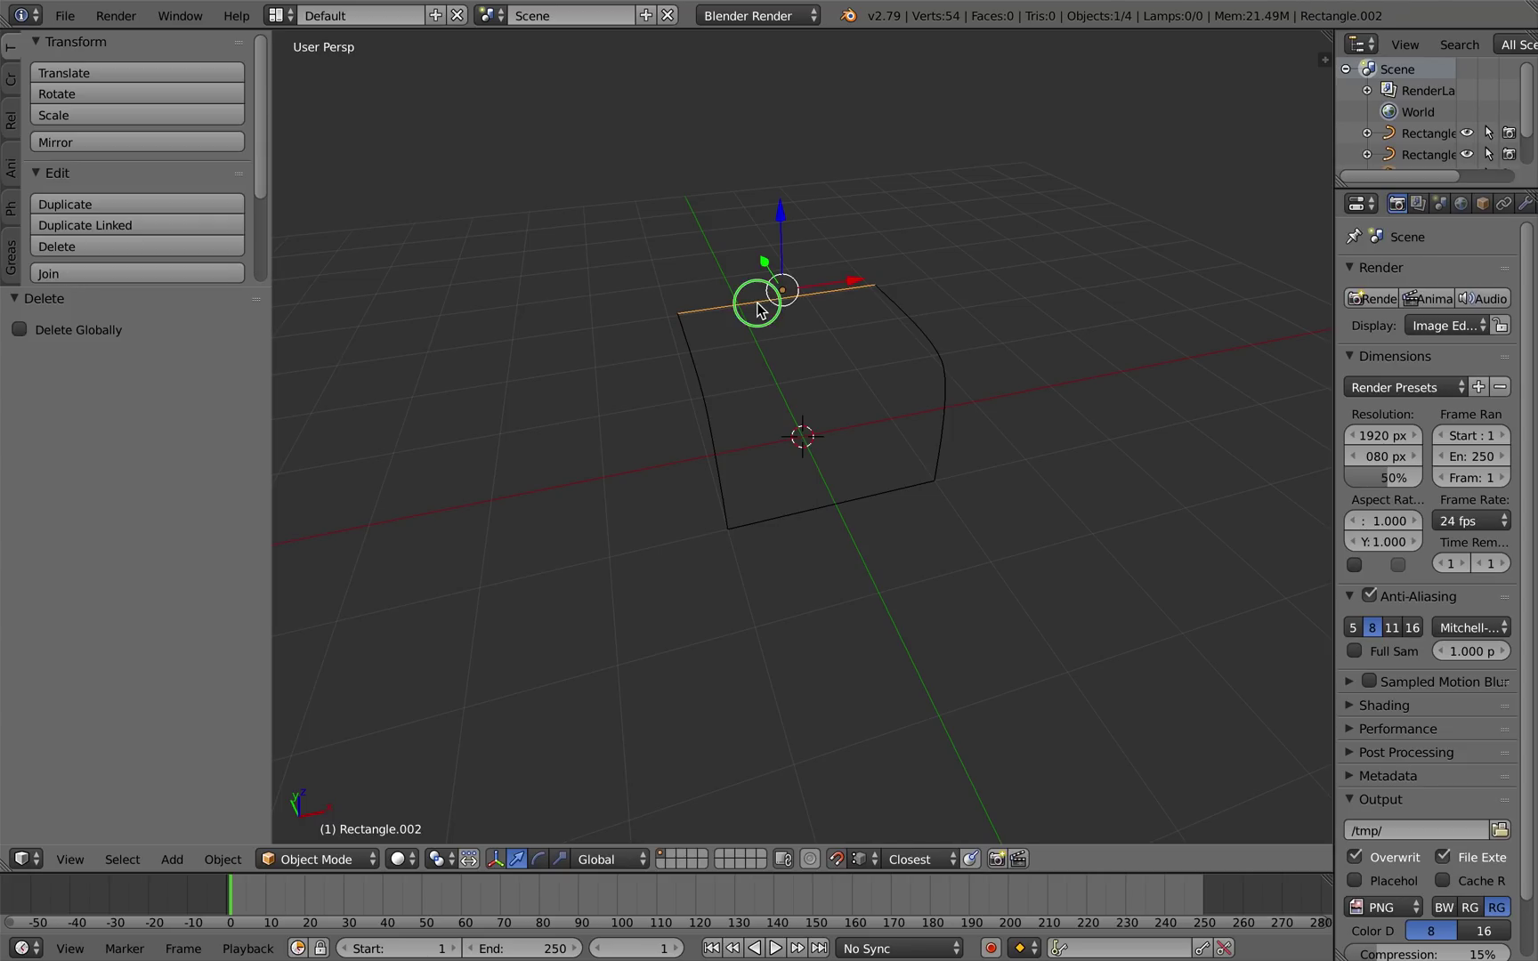
{"action": "left_click", "coordinate": [800, 511], "text": "shift"}
{"action": "left_click", "coordinate": [710, 436], "text": "shift"}
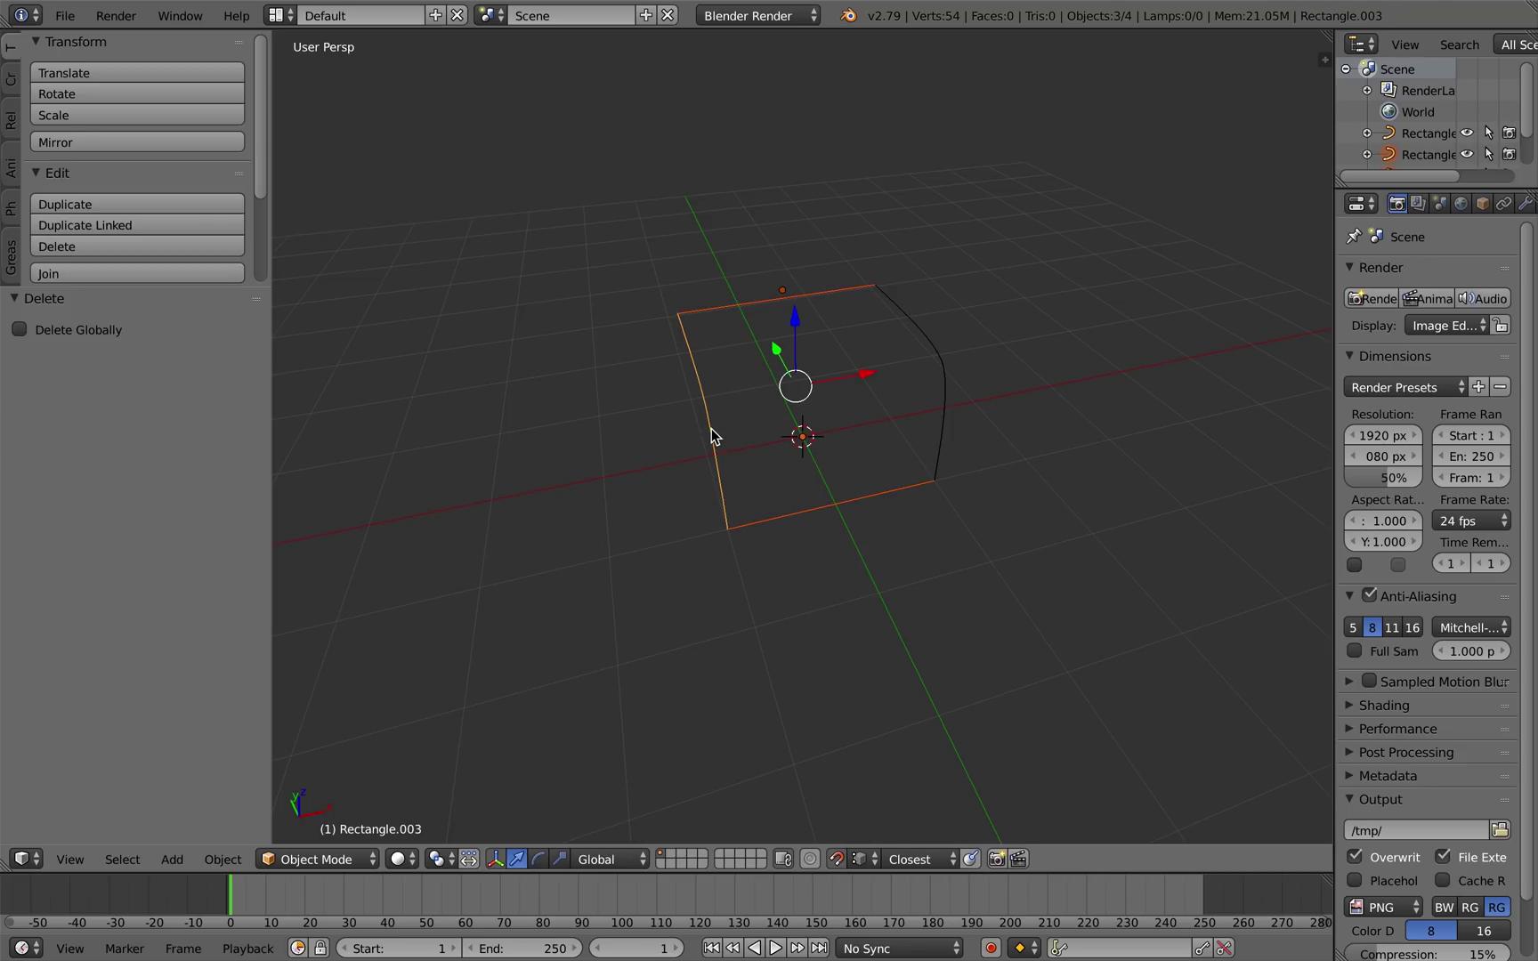
{"action": "key", "text": "shift+d"}
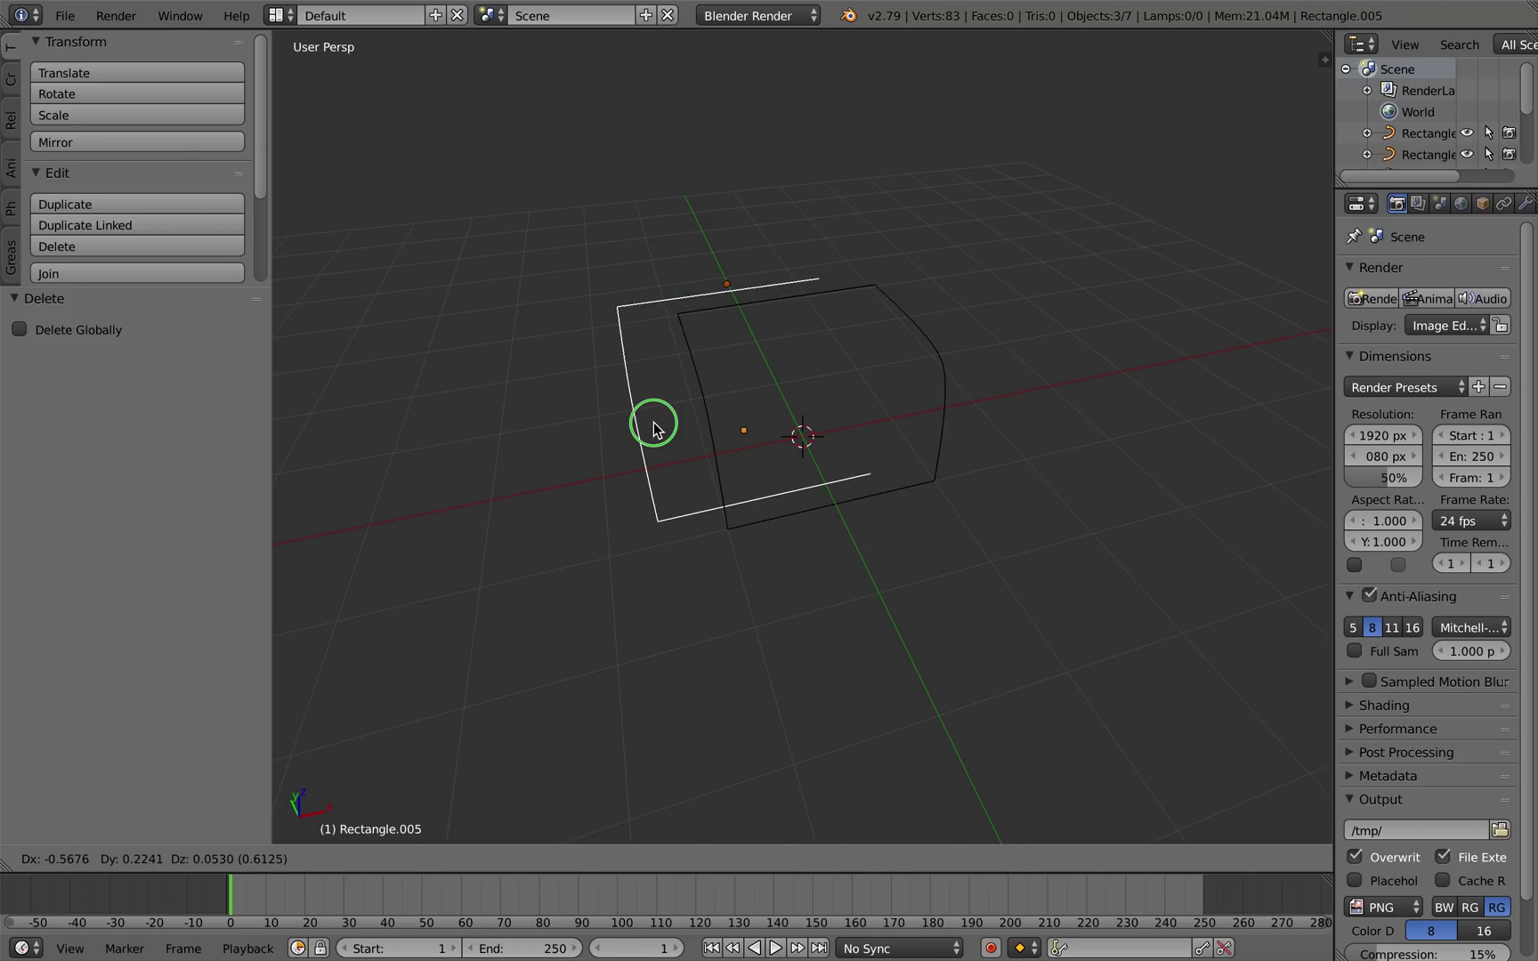
{"action": "key", "text": "Escape"}
{"action": "left_click_drag", "start_coordinate": [869, 380], "coordinate": [659, 417]}
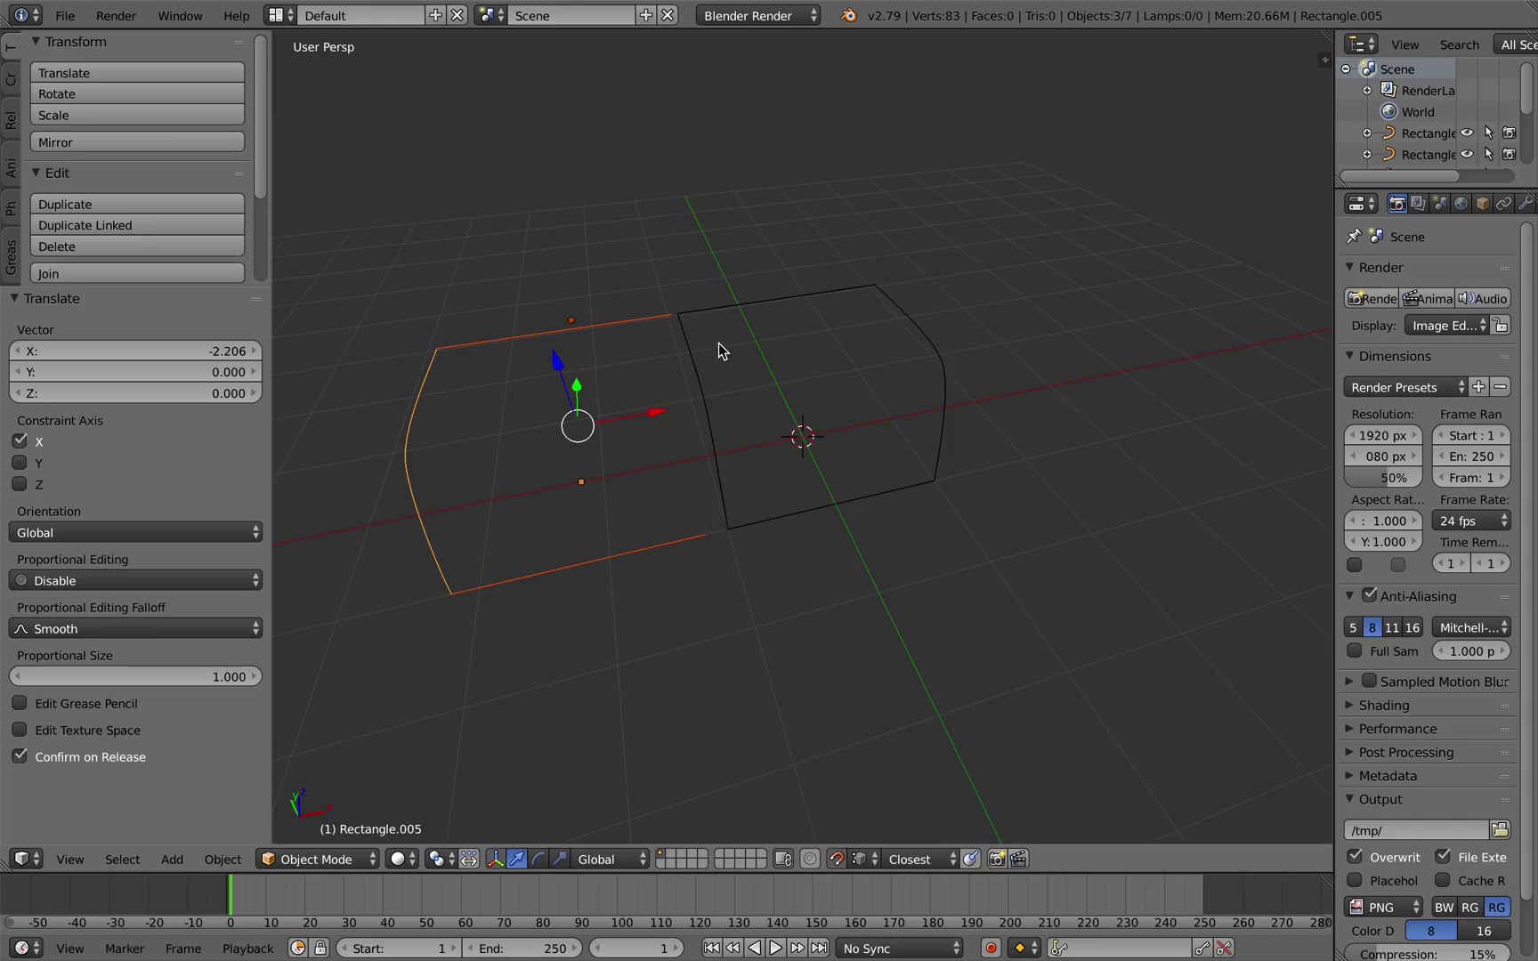
Snap the inner end of the copied upper straight curve to the shared upper corner, moving it about 0.059 along X.
{"action": "key", "text": "Tab"}
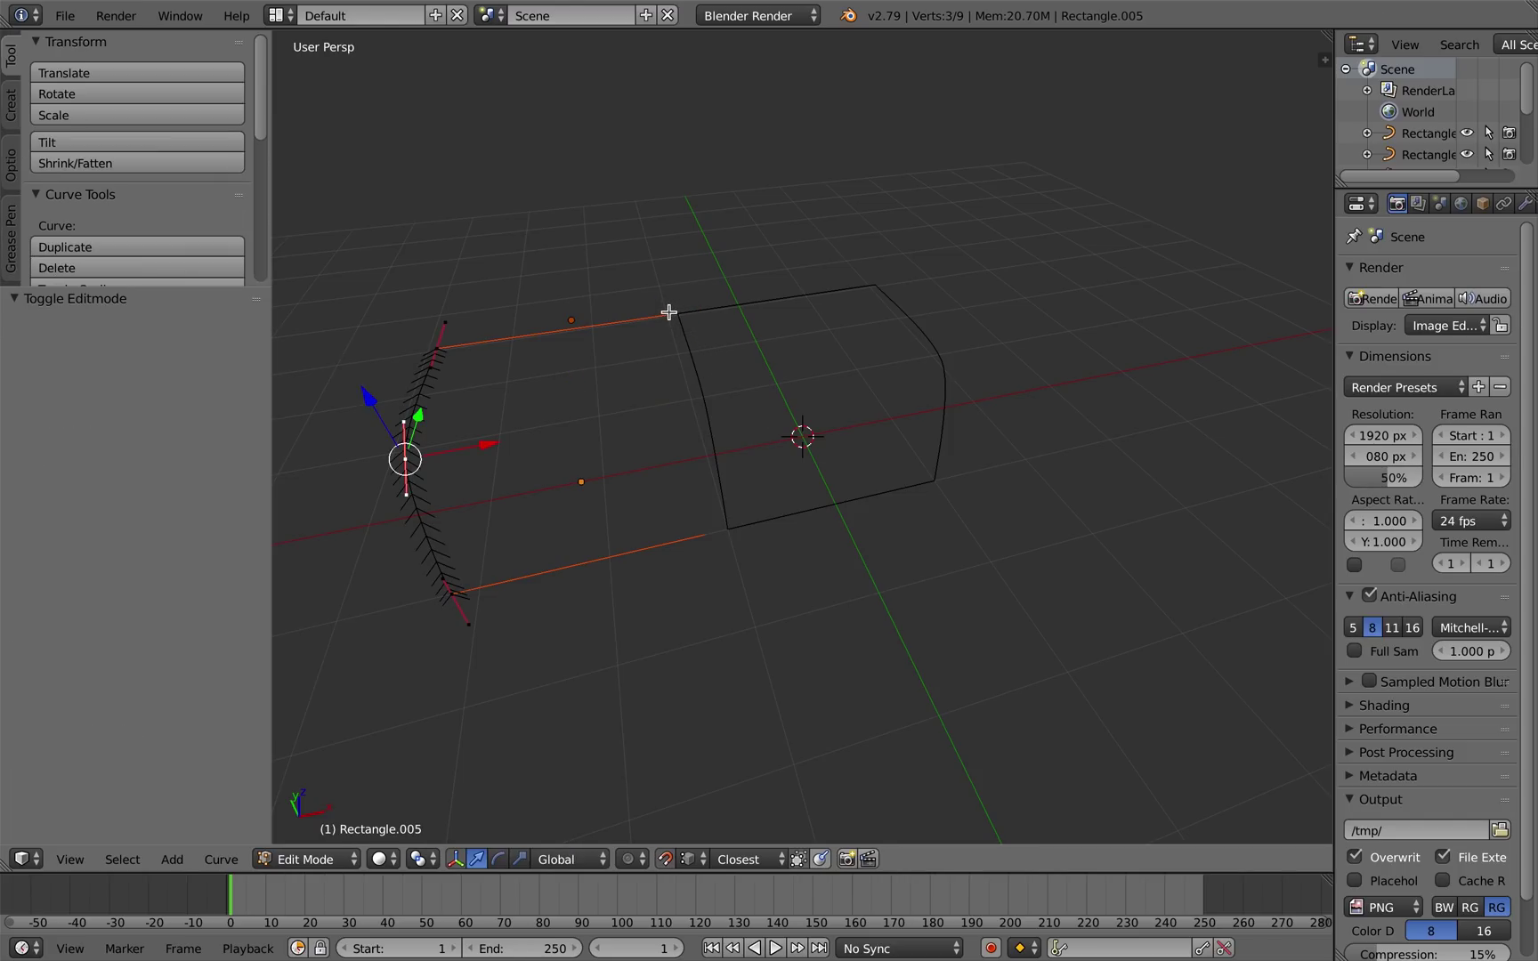
{"action": "key", "text": "Tab"}
{"action": "right_click", "coordinate": [669, 313]}
{"action": "key", "text": "Tab"}
{"action": "right_click", "coordinate": [676, 314]}
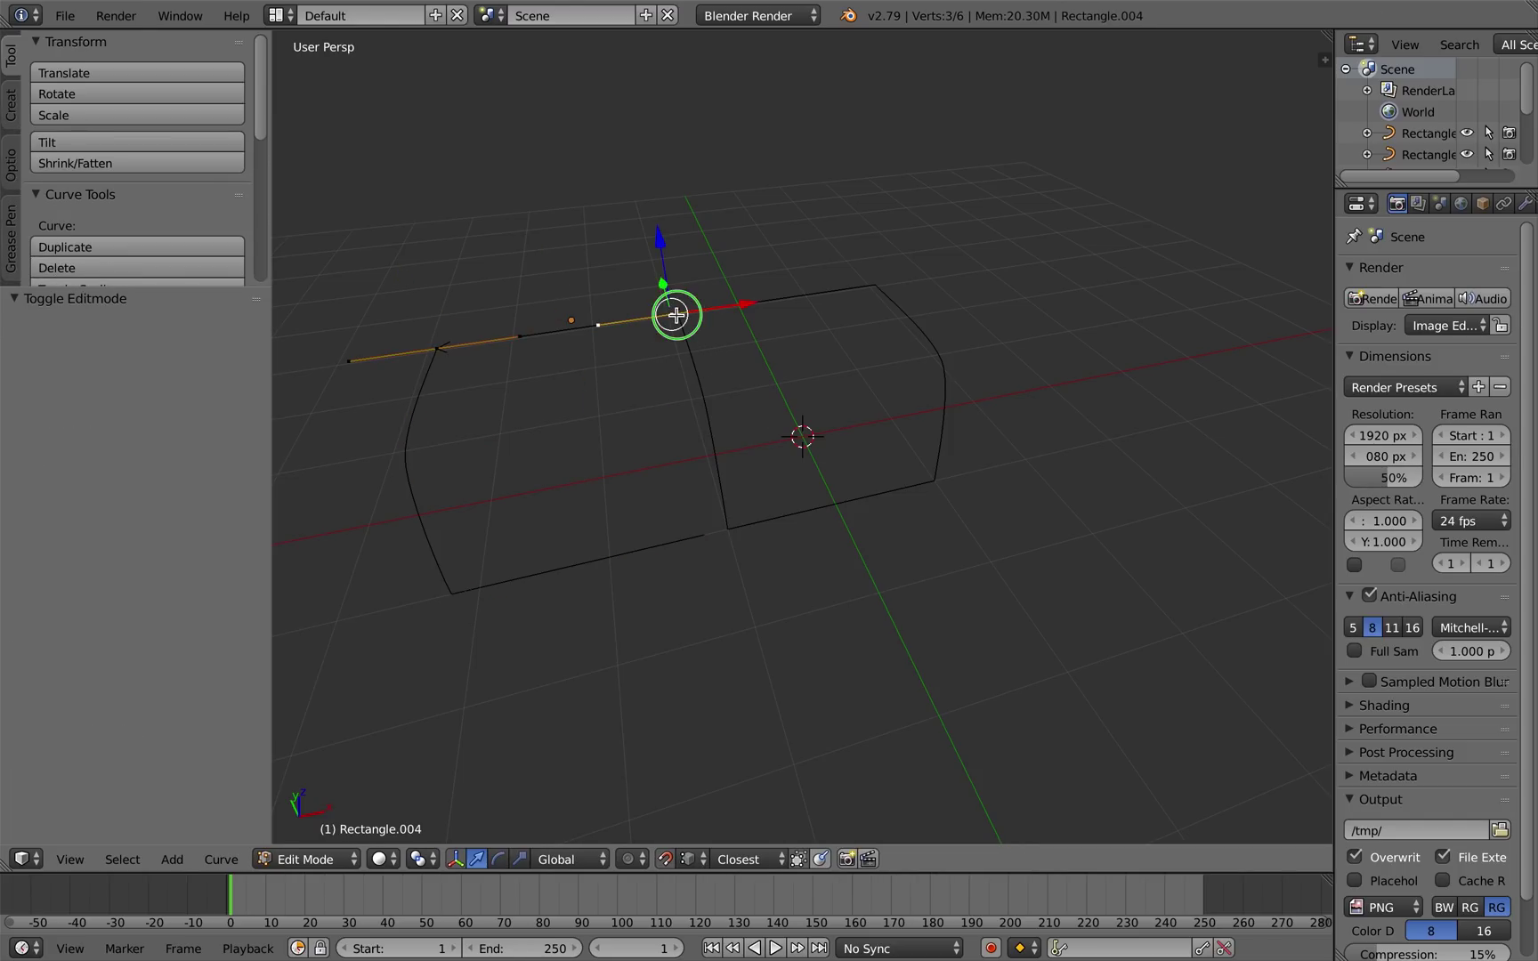
{"action": "key", "text": "g"}
{"action": "left_click", "coordinate": [685, 316]}
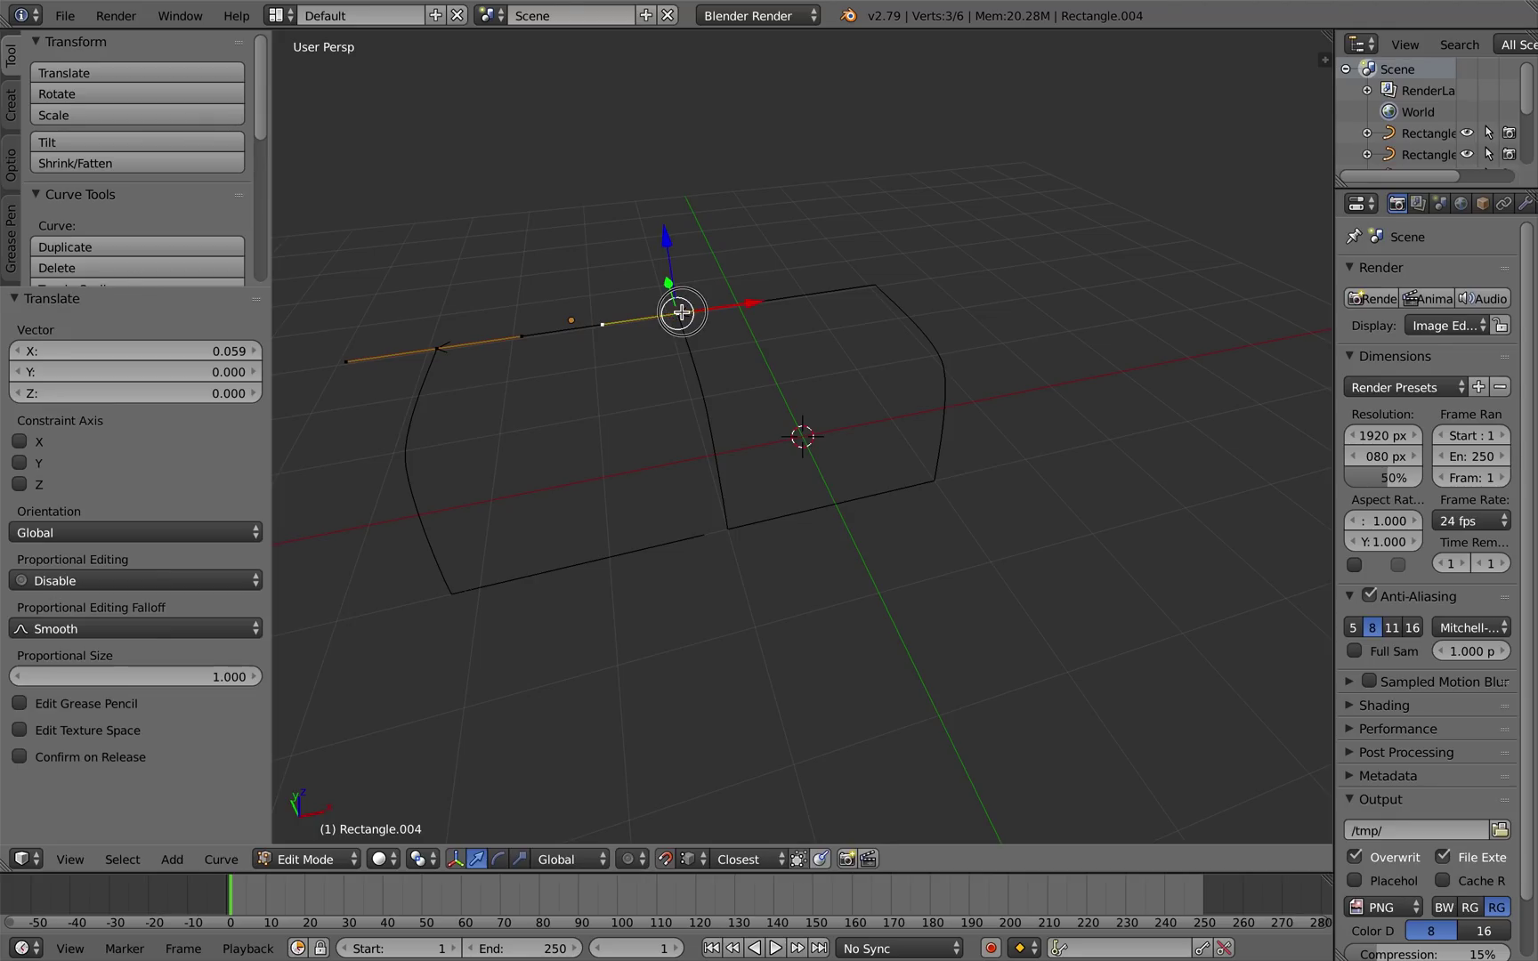
Move the inner end of the copied lower straight curve along X onto the shared lower corner.
{"action": "key", "text": "Tab"}
{"action": "right_click", "coordinate": [667, 541]}
{"action": "key", "text": "Tab"}
{"action": "right_click", "coordinate": [704, 535]}
{"action": "key", "text": "g"}
{"action": "key", "text": "x"}
{"action": "left_click", "coordinate": [727, 528]}
Move the middle point of the outer bent curve about -0.591 along X.
{"action": "middle_click_drag", "start_coordinate": [488, 451], "coordinate": [520, 441]}
{"action": "key", "text": "Tab"}
{"action": "right_click", "coordinate": [471, 492]}
{"action": "key", "text": "Tab"}
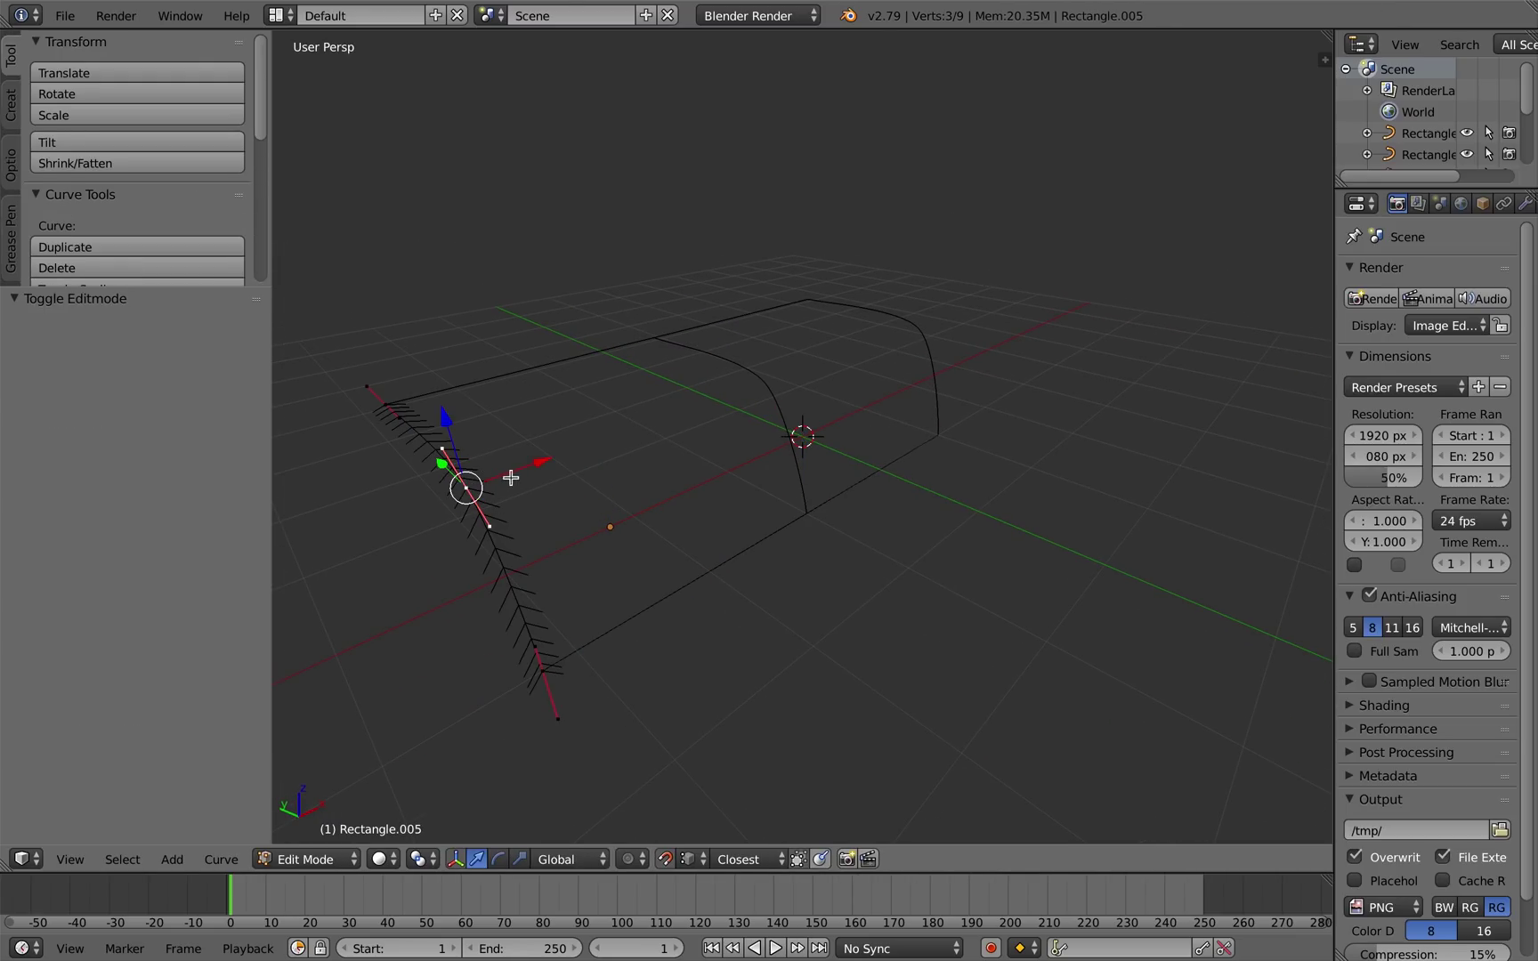
{"action": "key", "text": "g"}
{"action": "key", "text": "x"}
{"action": "left_click", "coordinate": [395, 501]}
Generate a surface from the four curves bounding the negative-X section with Curves To Mesh.
{"action": "middle_click_drag", "start_coordinate": [395, 500], "coordinate": [475, 507]}
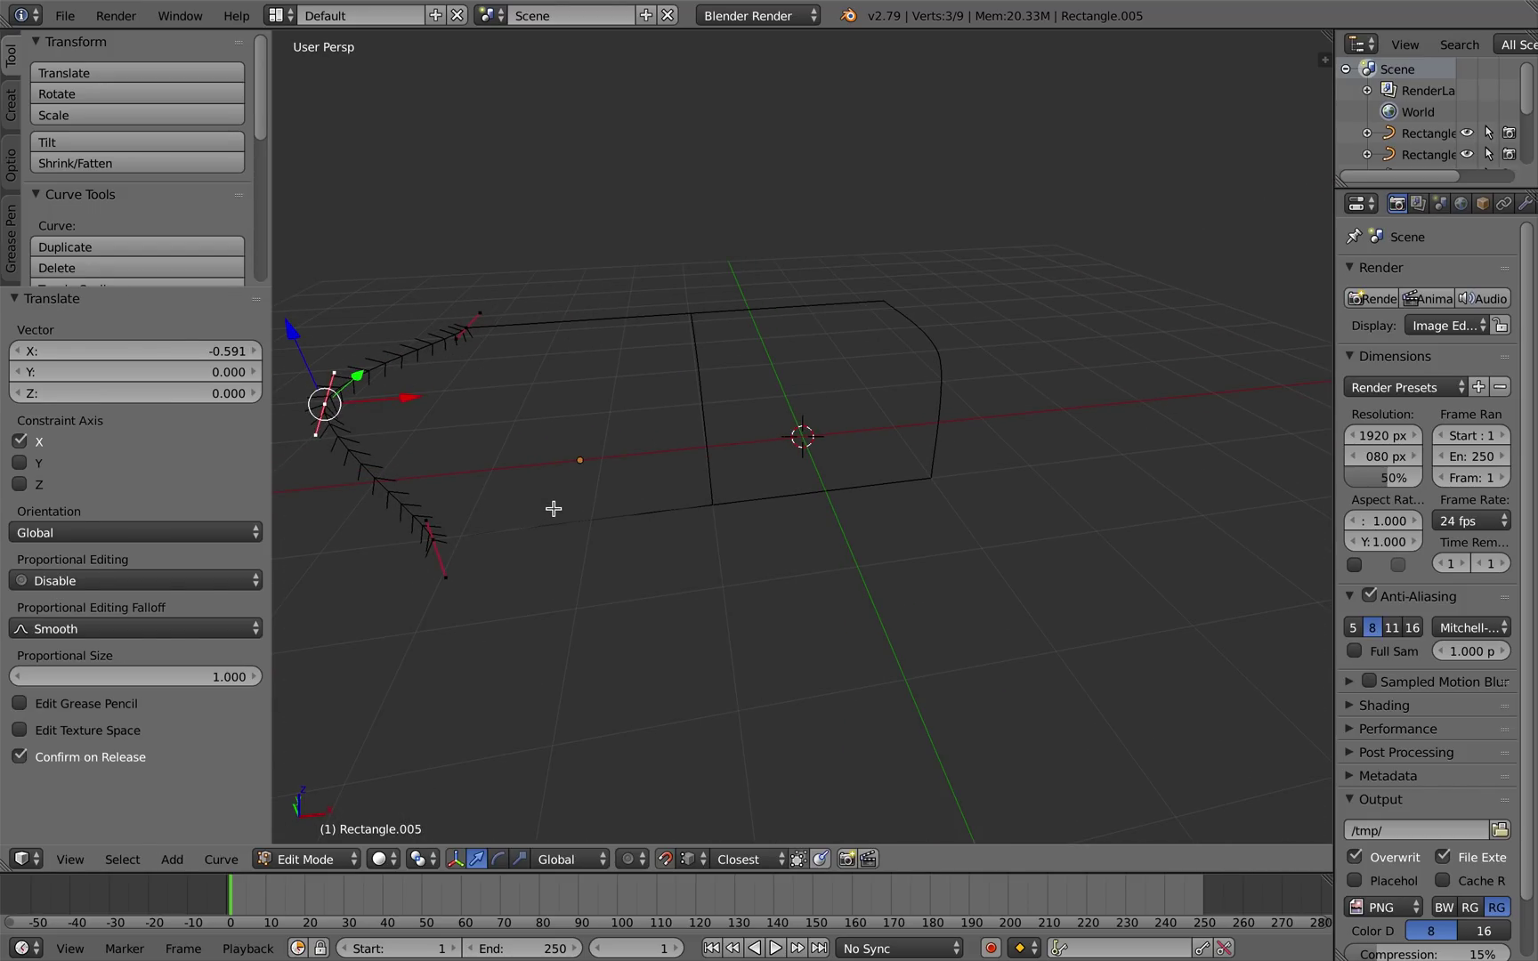
{"action": "key", "text": "Tab"}
{"action": "right_click", "coordinate": [576, 516], "text": "shift"}
{"action": "right_click", "coordinate": [704, 414], "text": "shift"}
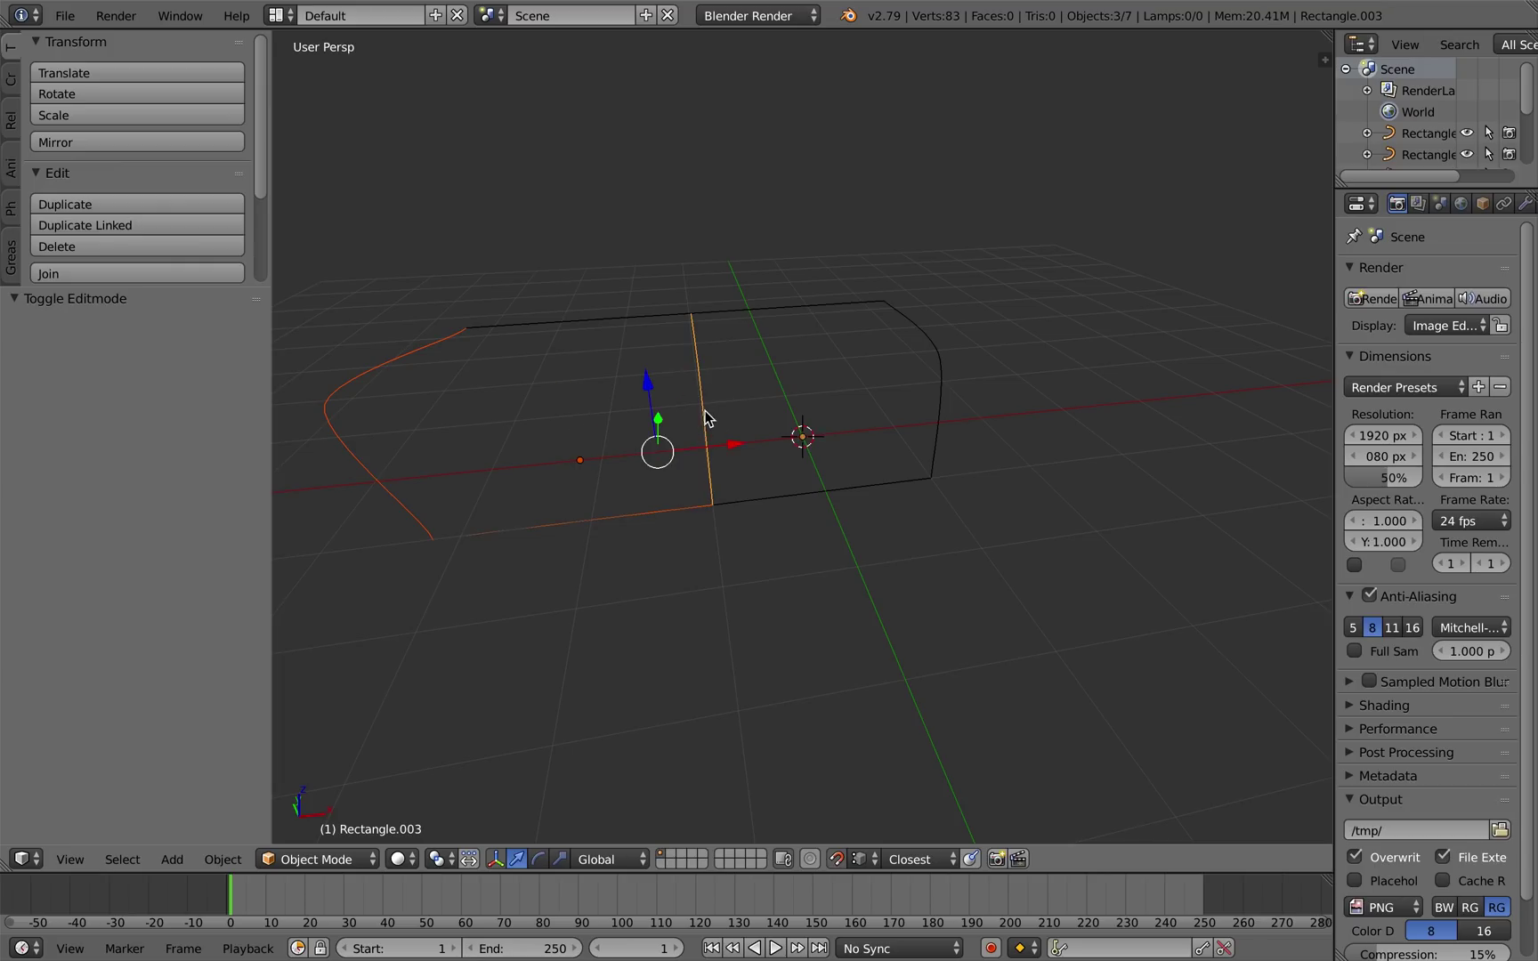
{"action": "right_click", "coordinate": [616, 322], "text": "shift"}
{"action": "key", "text": "space"}
{"action": "key", "text": "Return"}
{"action": "middle_click_drag", "start_coordinate": [680, 423], "coordinate": [817, 505]}
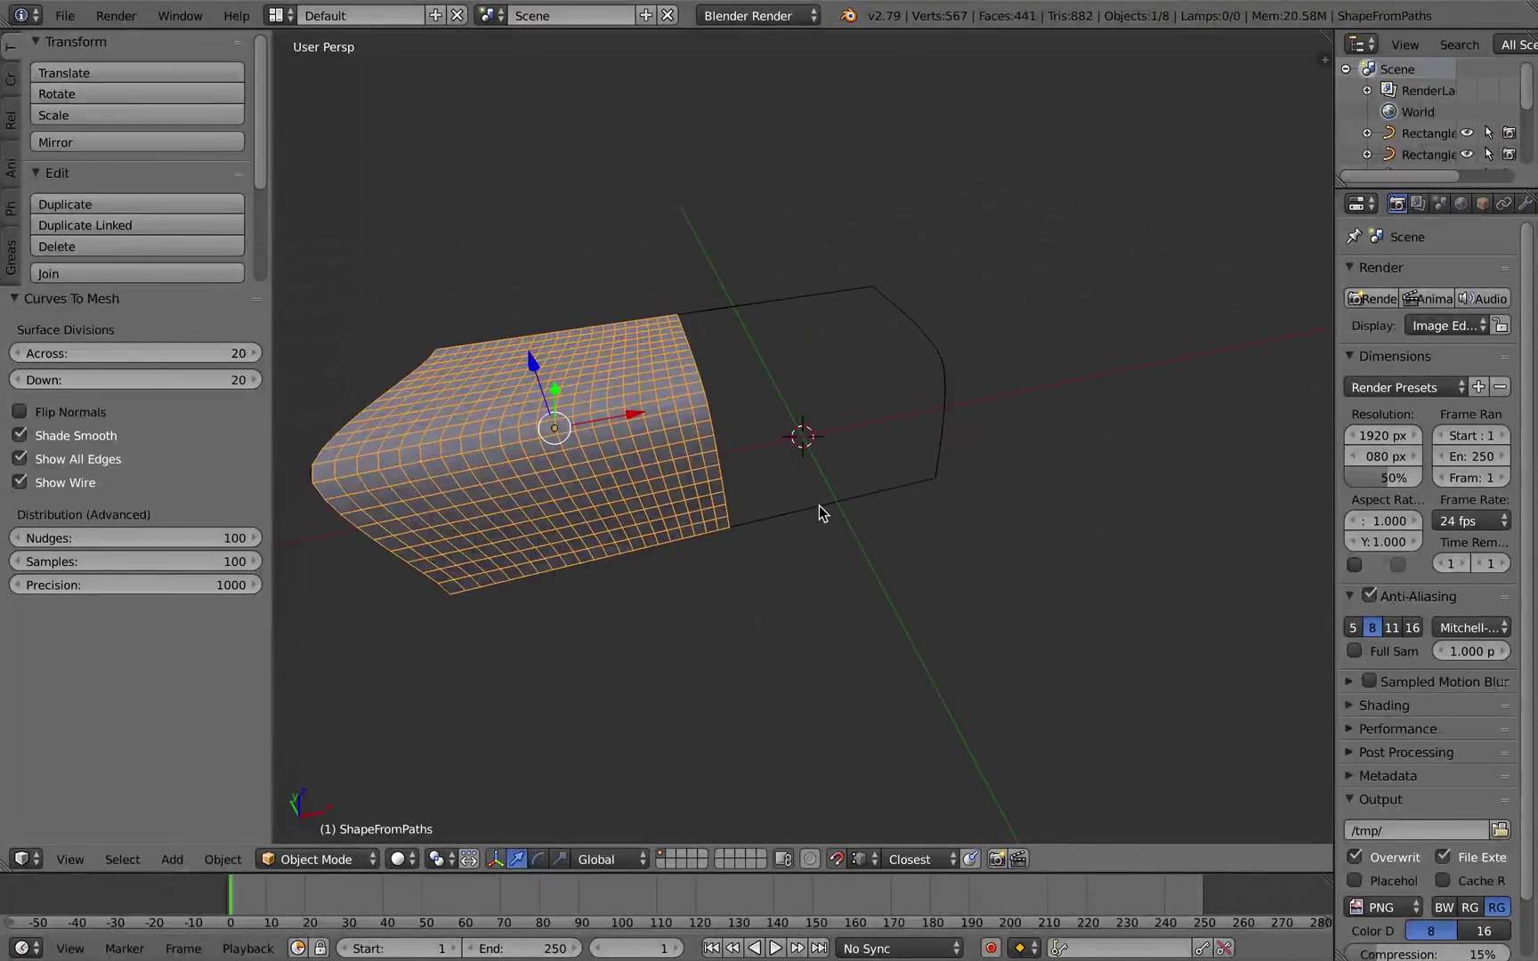
Generate a second surface from the shared bent curve and the other three curves bounding the positive-X section.
{"action": "right_click", "coordinate": [717, 383]}
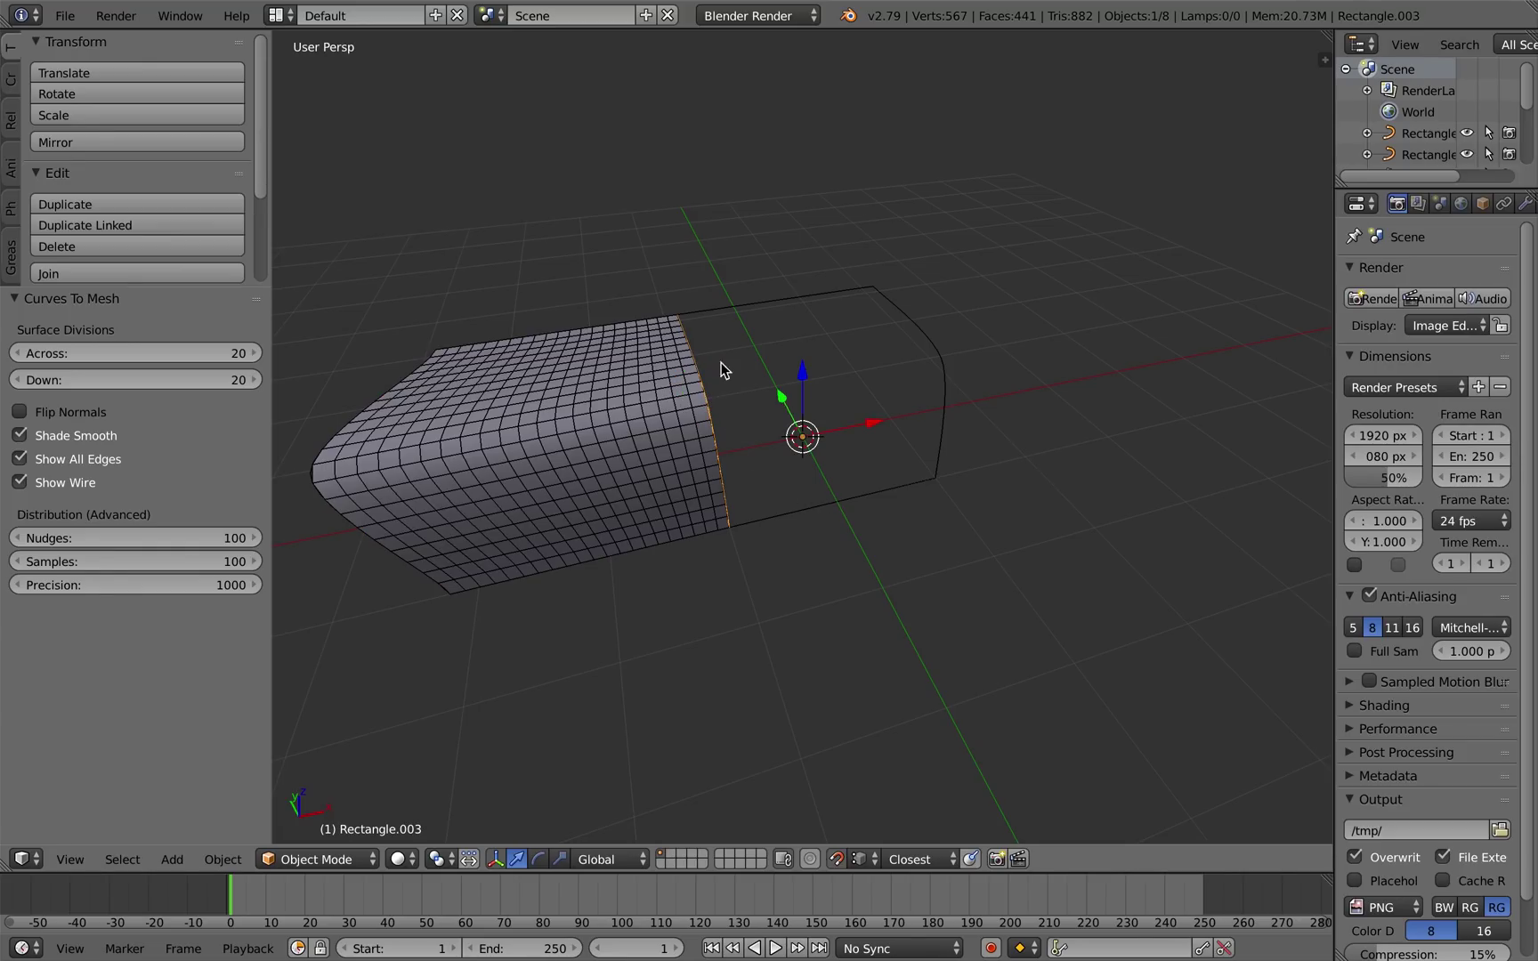
{"action": "right_click", "coordinate": [744, 309], "text": "shift"}
{"action": "right_click", "coordinate": [930, 352], "text": "shift"}
{"action": "right_click", "coordinate": [888, 484], "text": "shift"}
{"action": "key", "text": "space"}
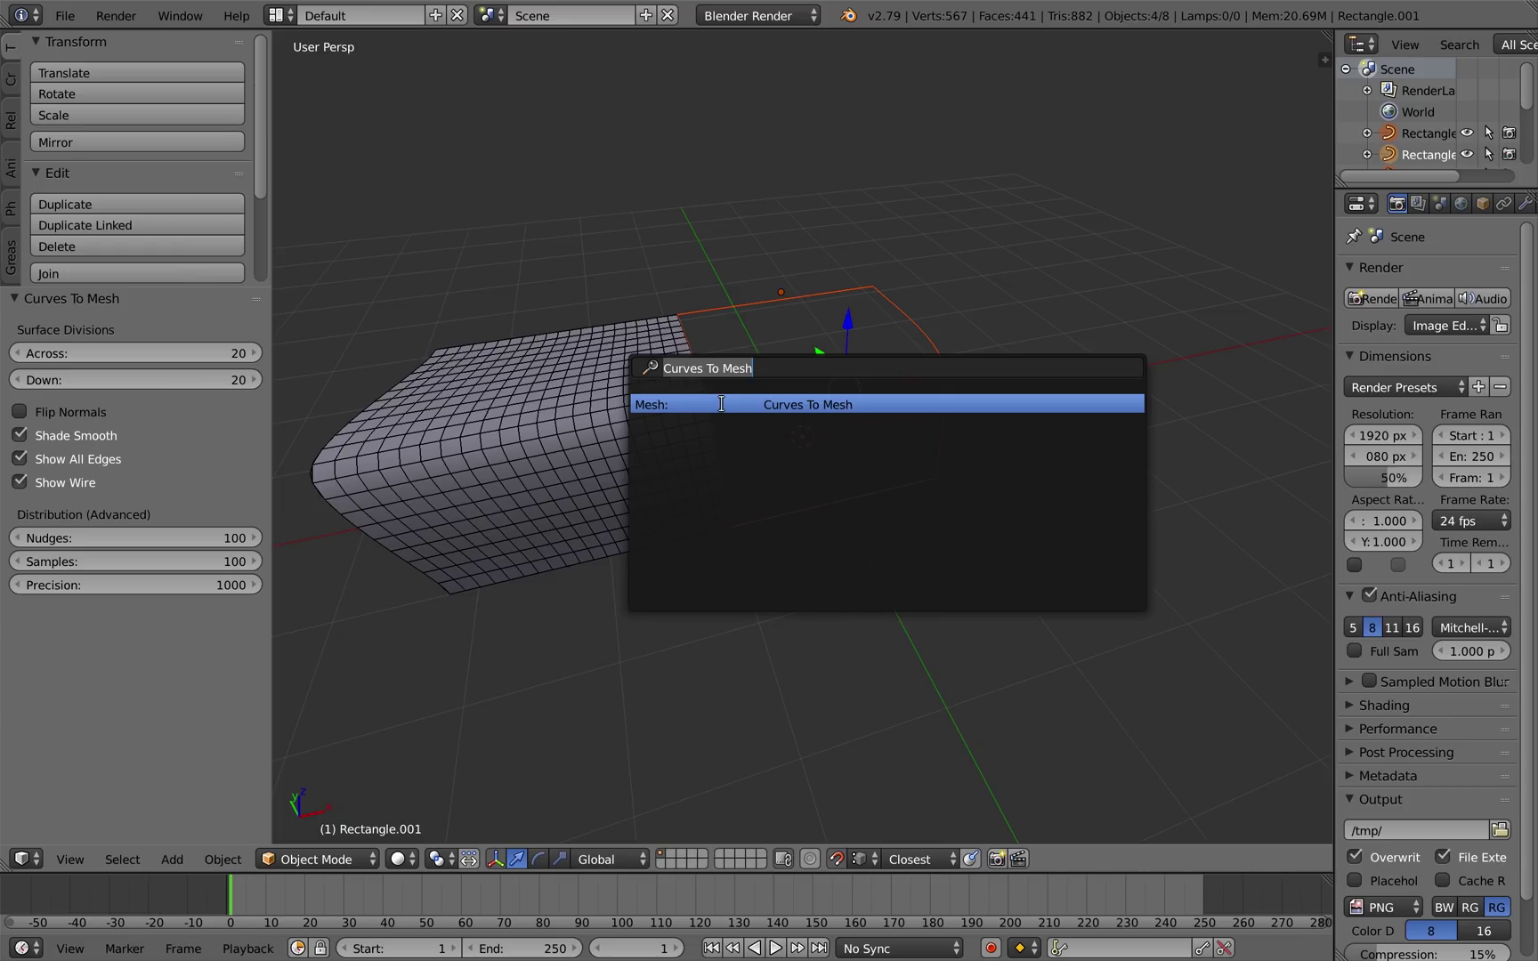
{"action": "left_click", "coordinate": [721, 404]}
{"action": "mouse_move", "coordinate": [797, 405]}
{"action": "middle_mouse_down"}
{"action": "mouse_move", "coordinate": [740, 385]}
{"action": "mouse_move", "coordinate": [798, 408]}
{"action": "middle_mouse_up"}
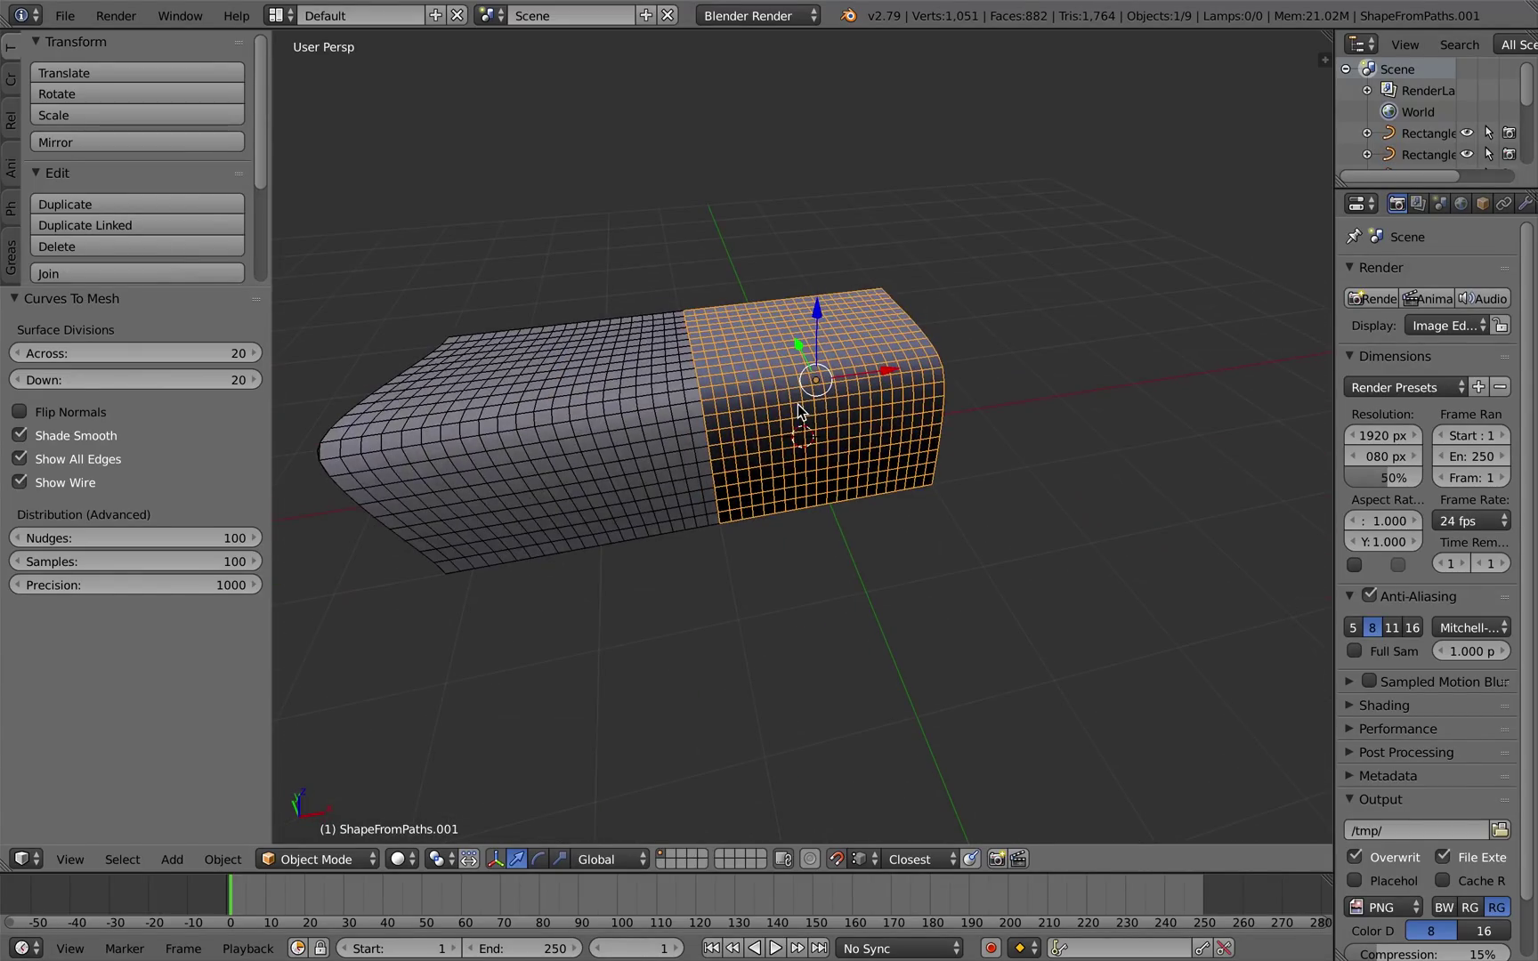
Join the two generated surfaces into a single mesh object.
{"action": "right_click", "coordinate": [593, 385], "text": "shift"}
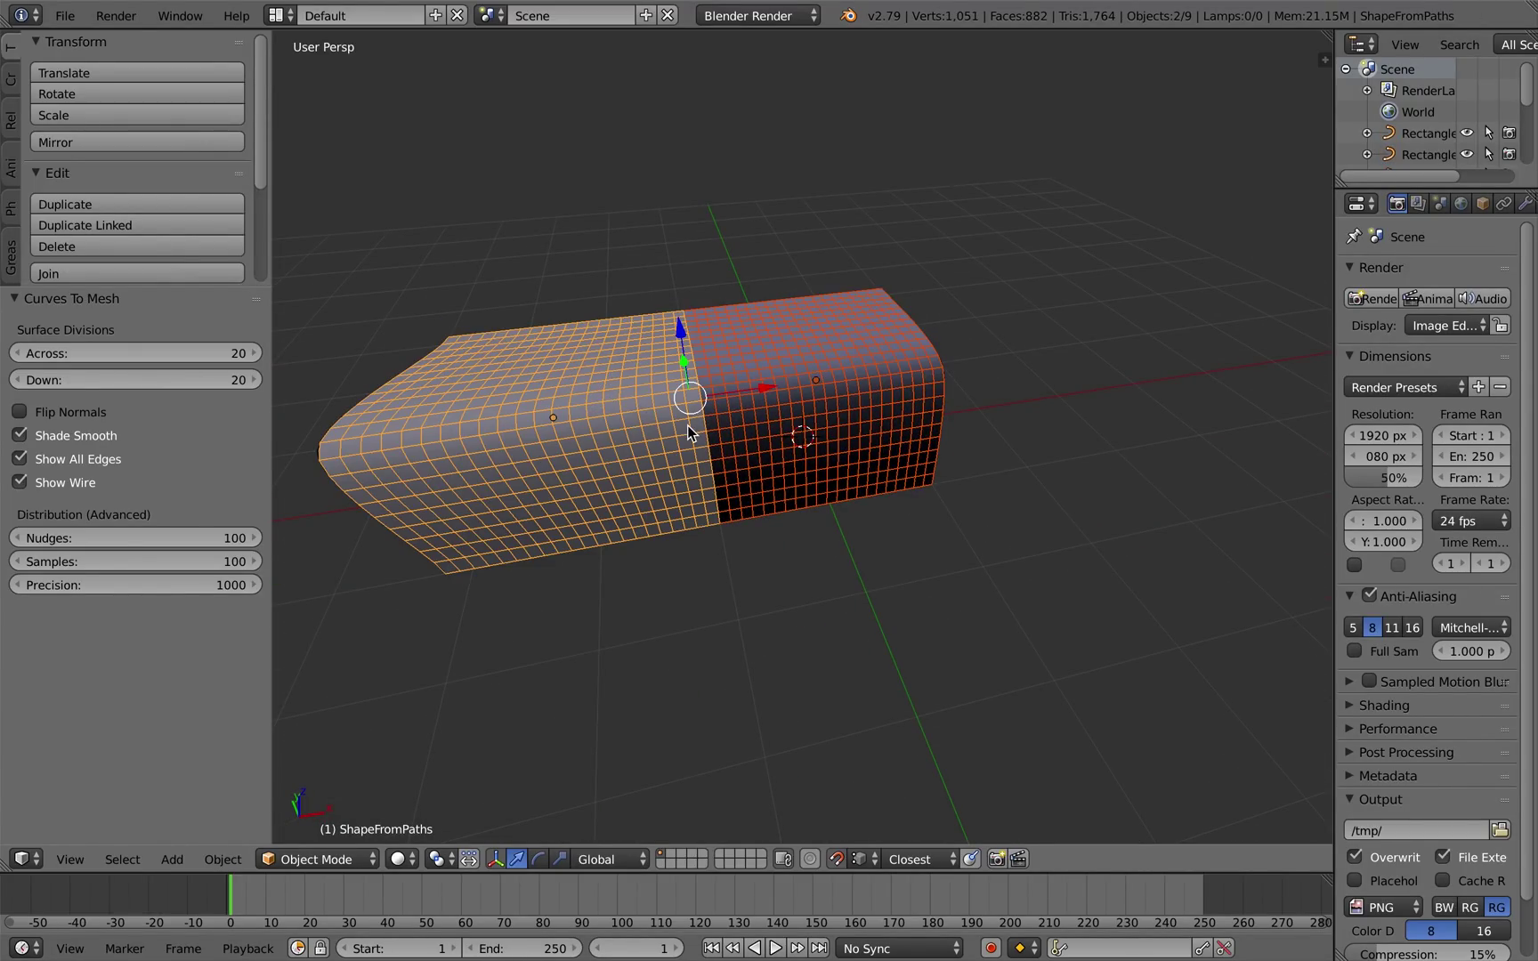
{"action": "key", "text": "ctrl+j"}
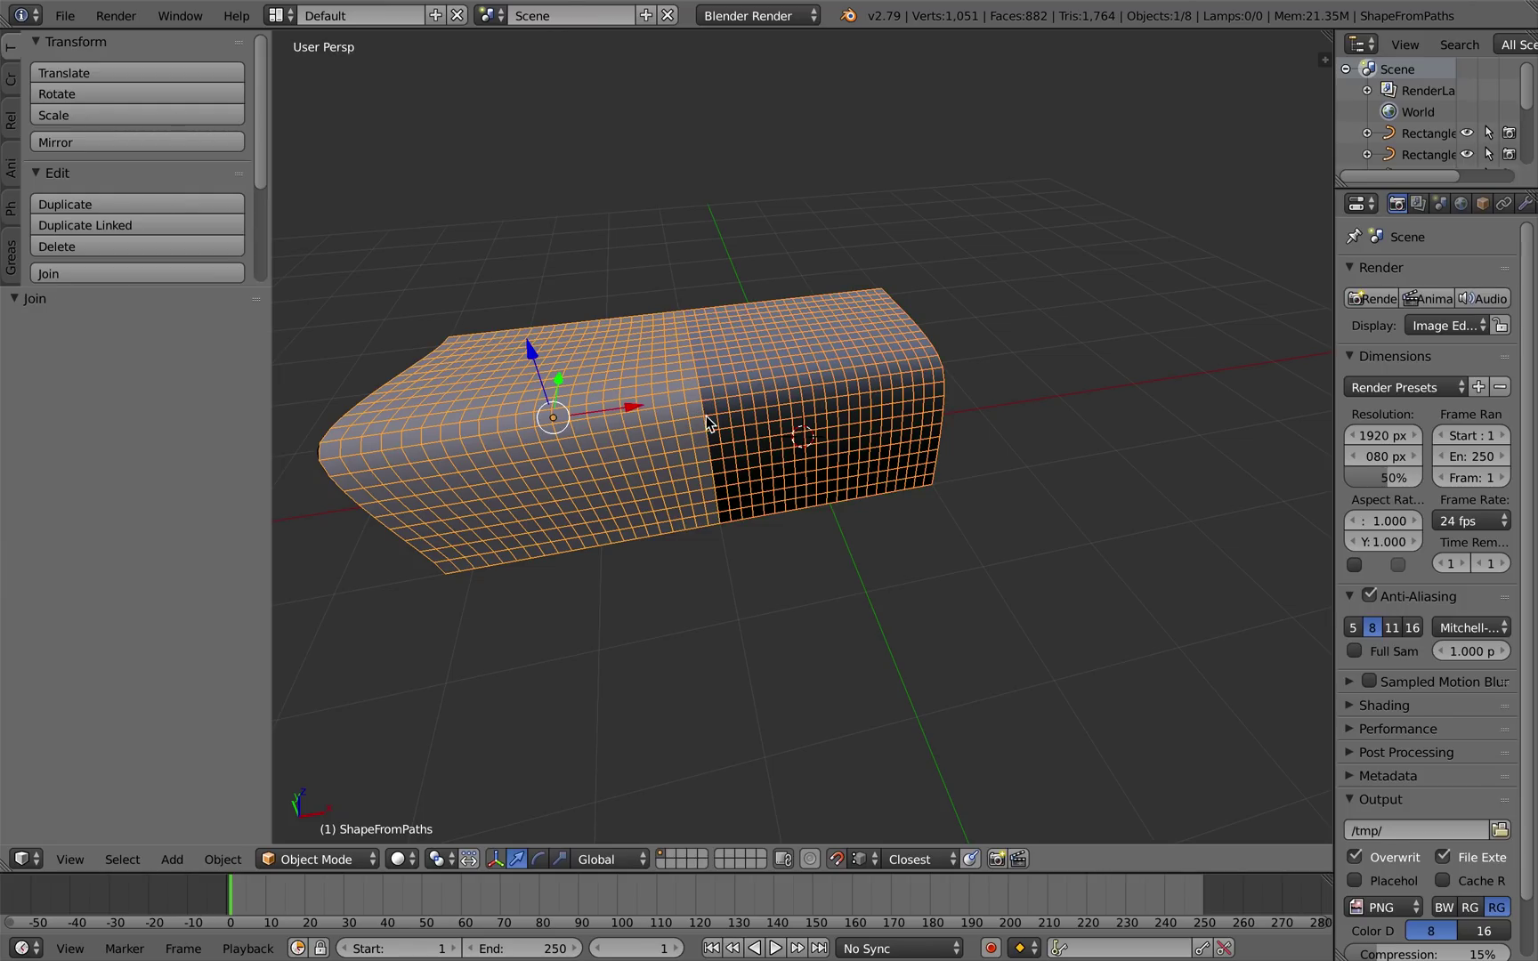
{"action": "key", "text": "Tab"}
{"action": "key", "text": "Tab"}
{"action": "key", "text": "space"}
{"action": "type", "text": "norm"}
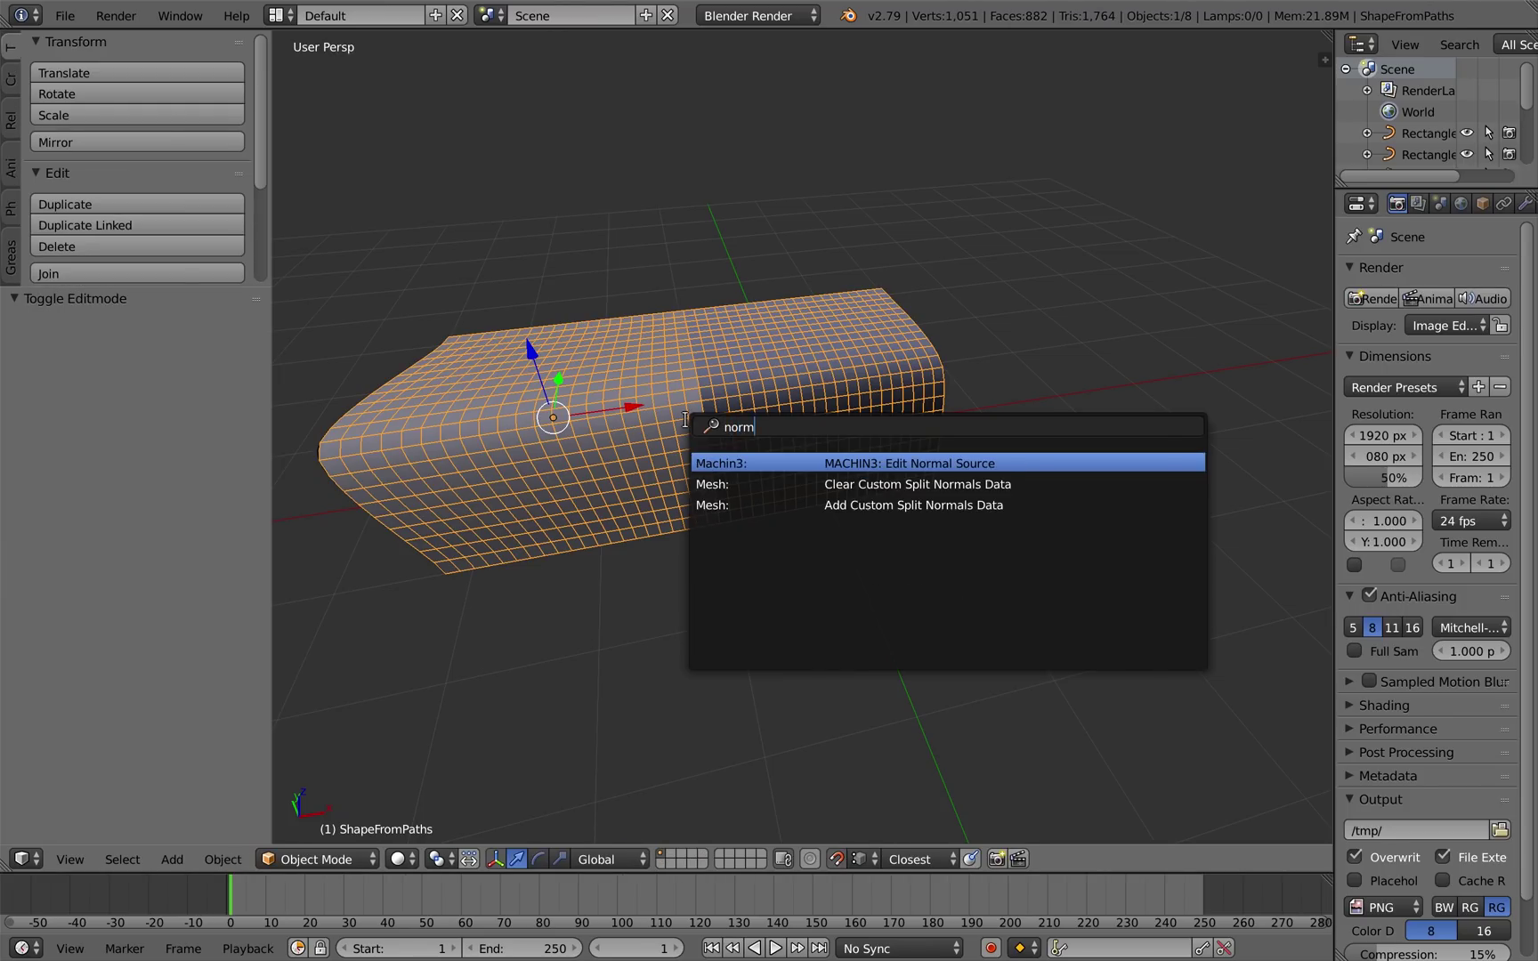
{"action": "key", "text": "Escape"}
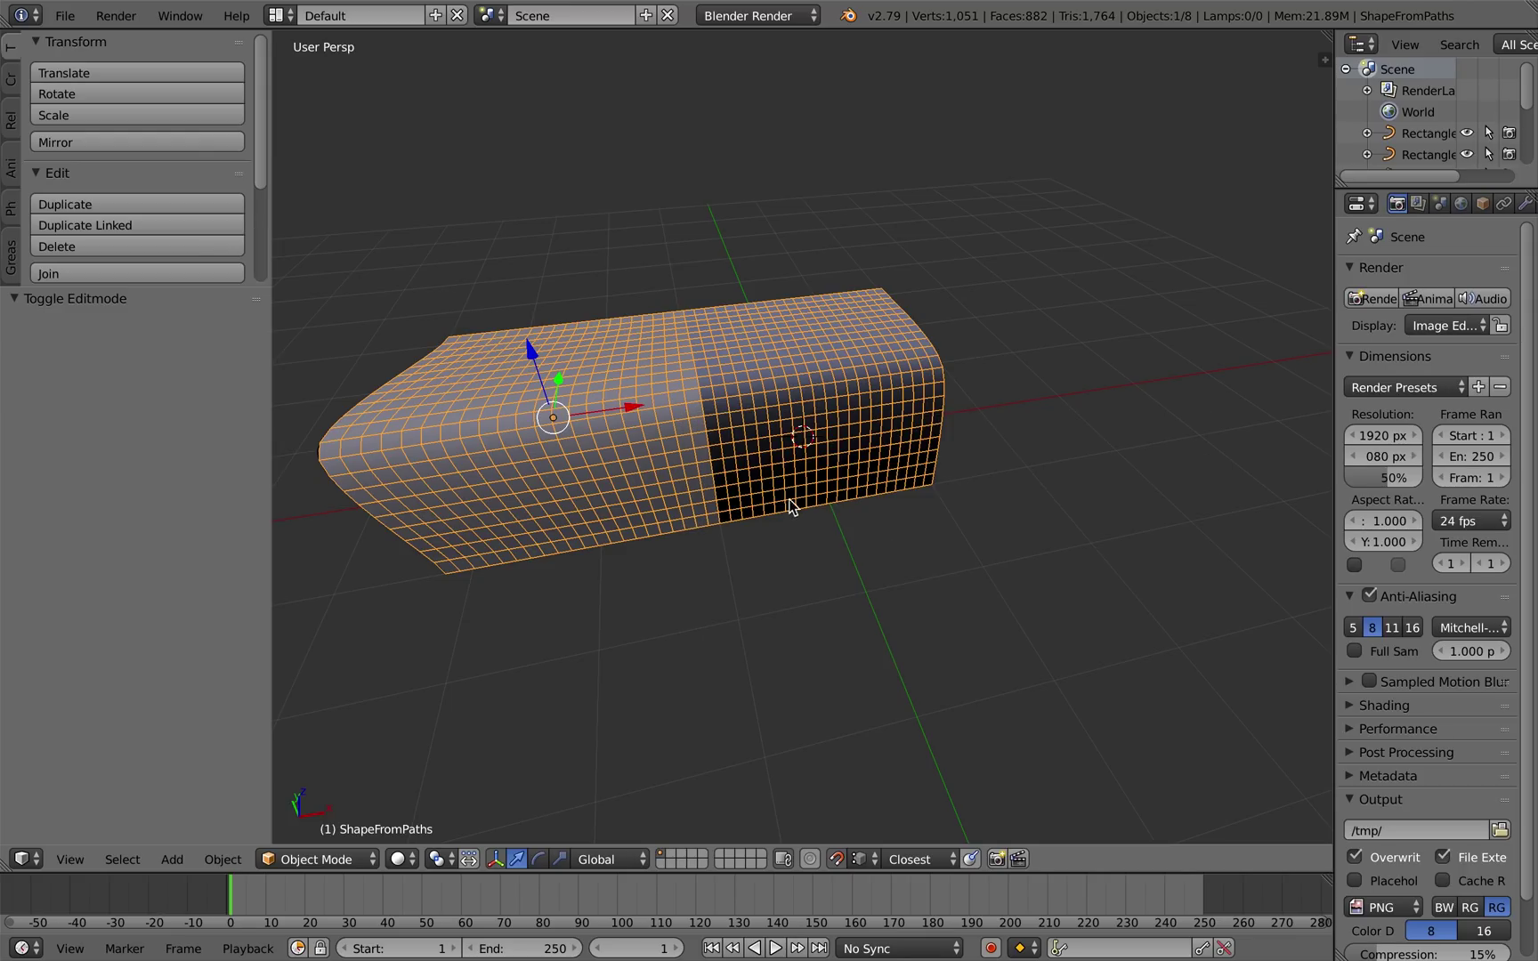
Select all of the joined mesh's faces in Edit Mode and run Make Normals Consistent.
{"action": "key", "text": "Tab"}
{"action": "key", "text": "a"}
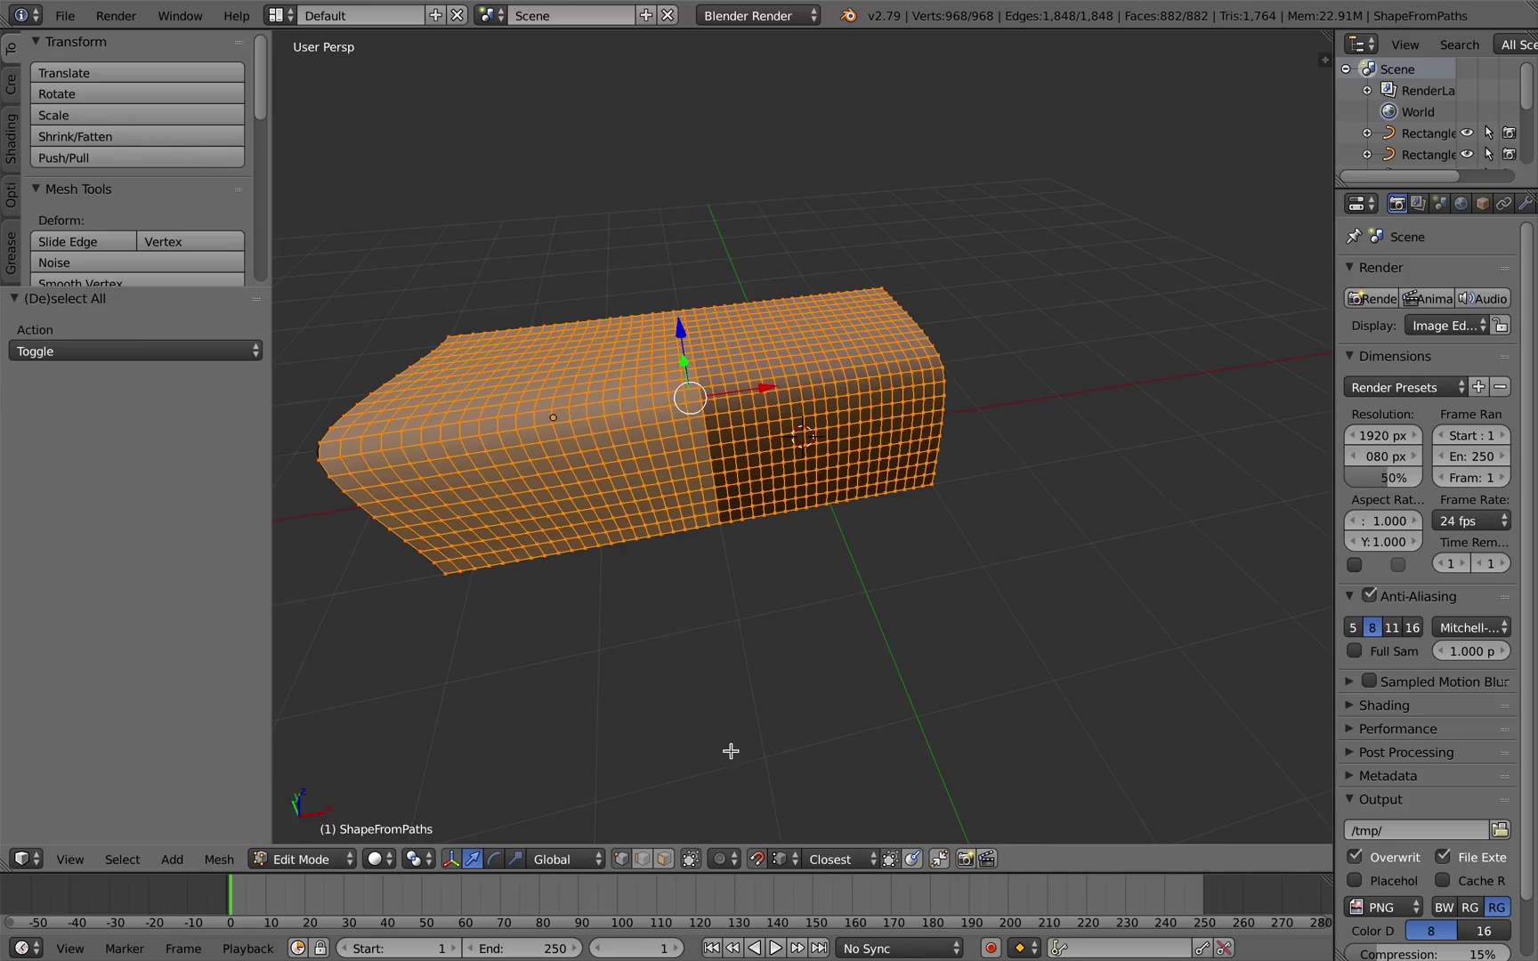
{"action": "left_click", "coordinate": [664, 858]}
{"action": "key", "text": "space"}
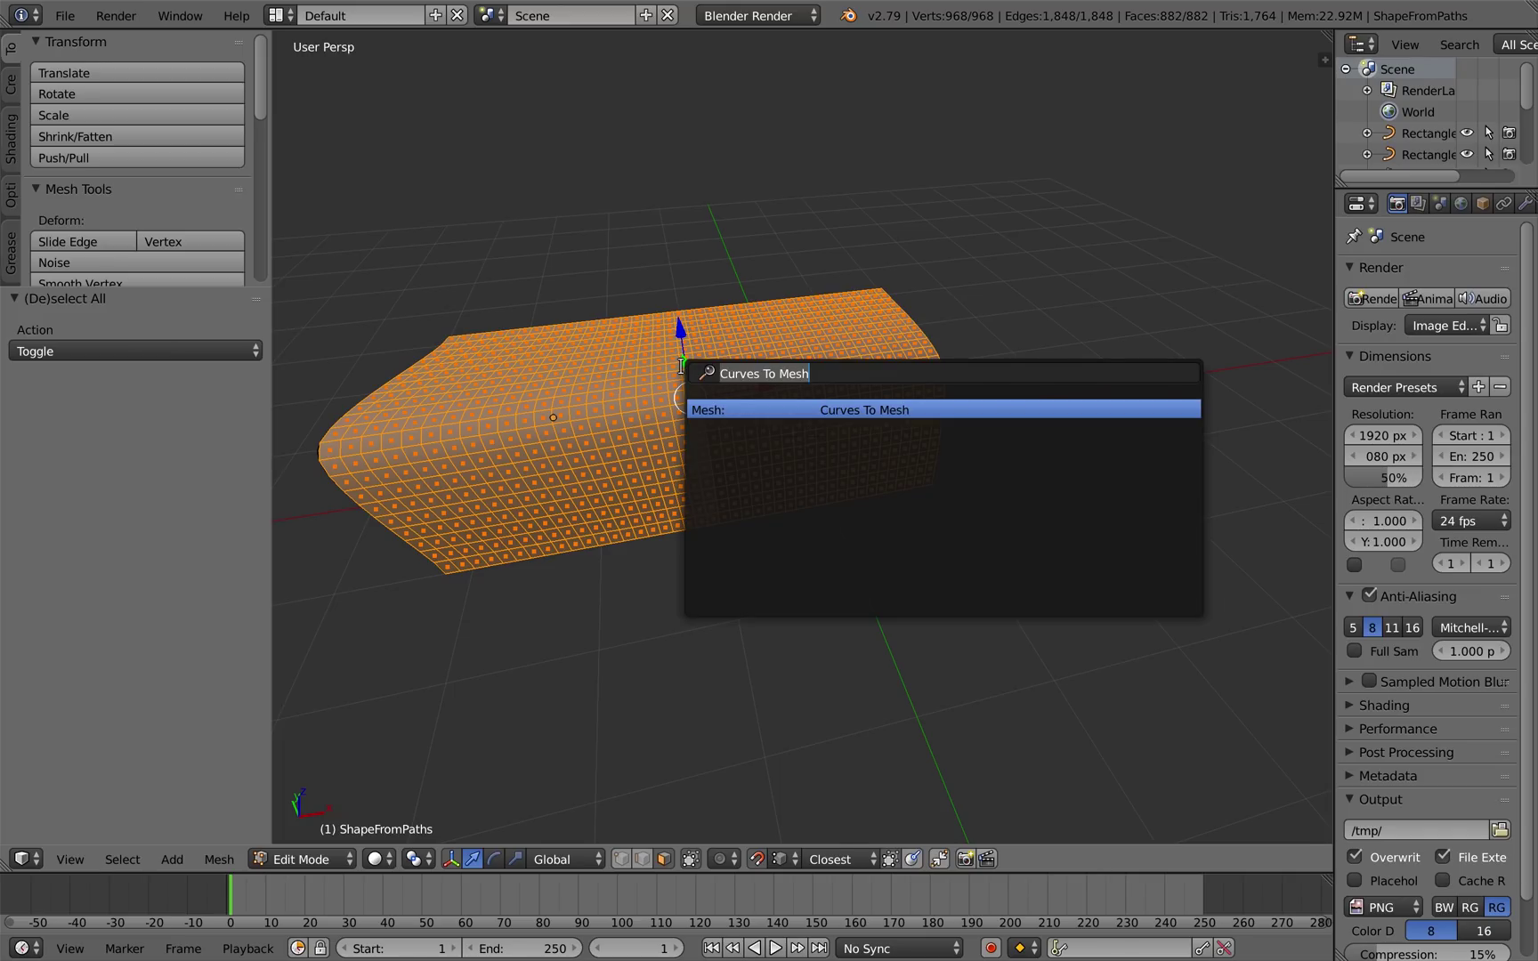
{"action": "type", "text": "normal"}
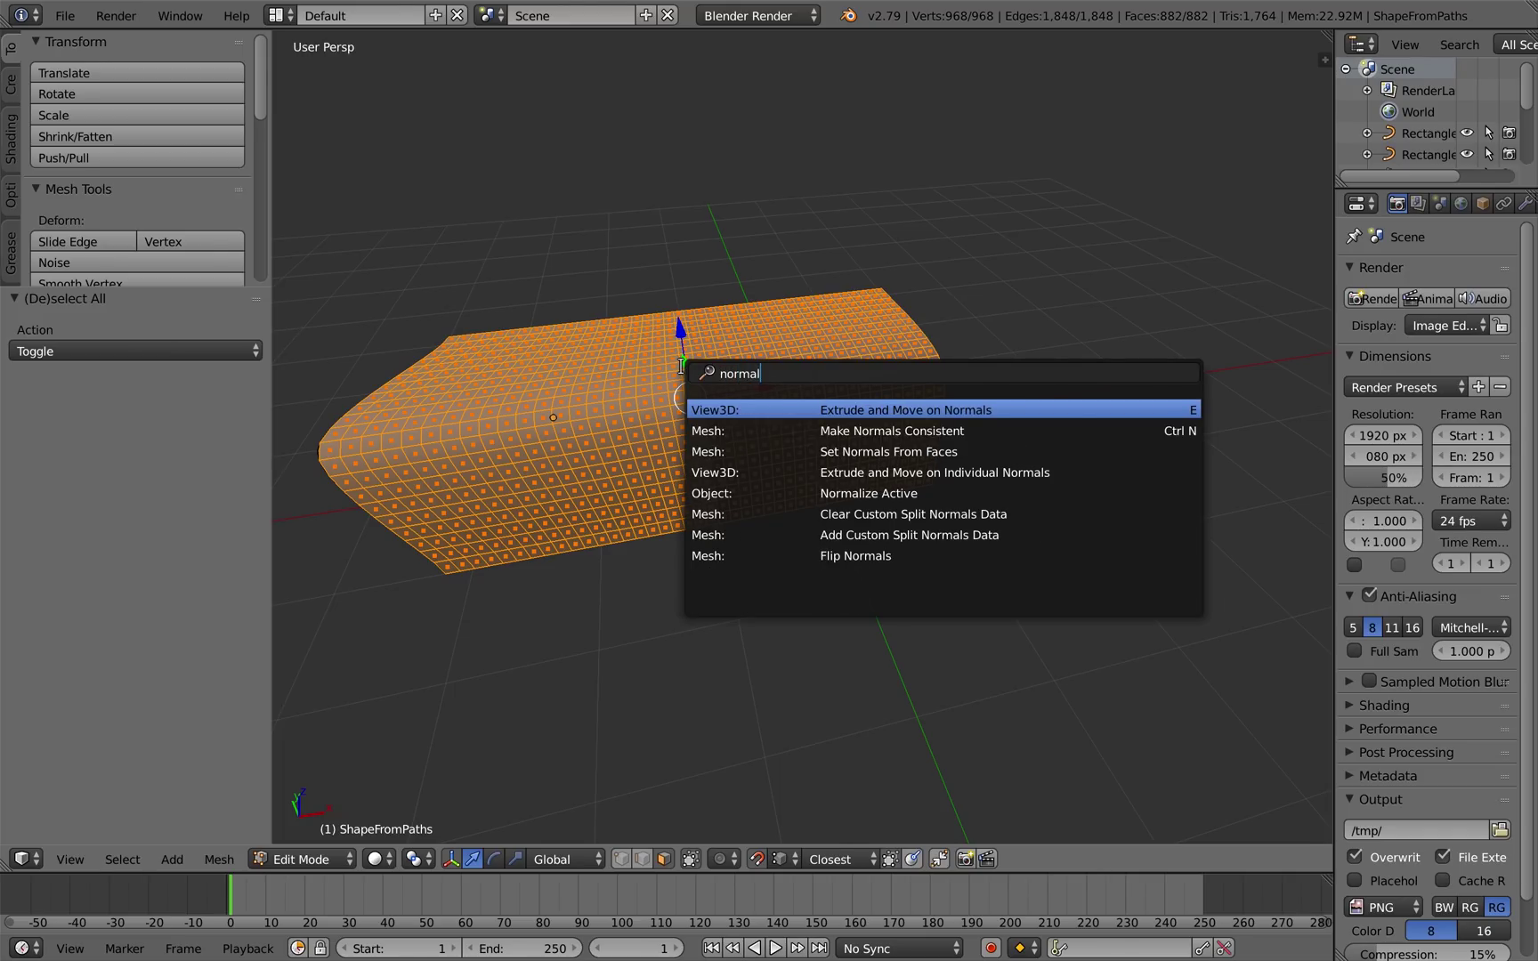
{"action": "left_click", "coordinate": [971, 431]}
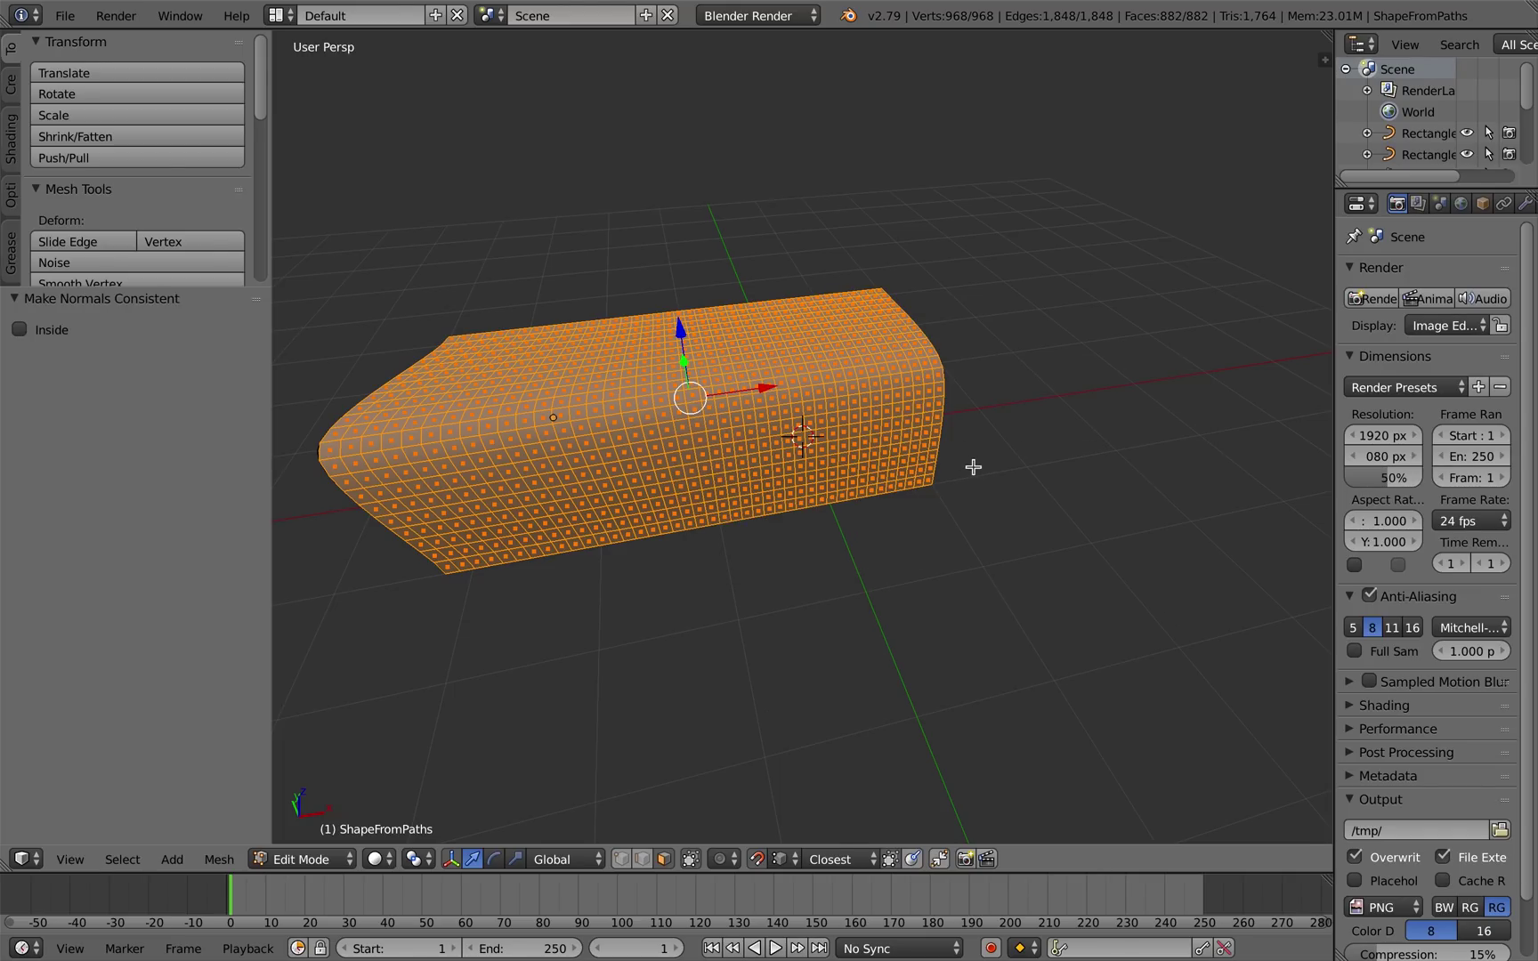
{"action": "middle_click_drag", "start_coordinate": [809, 465], "coordinate": [679, 430]}
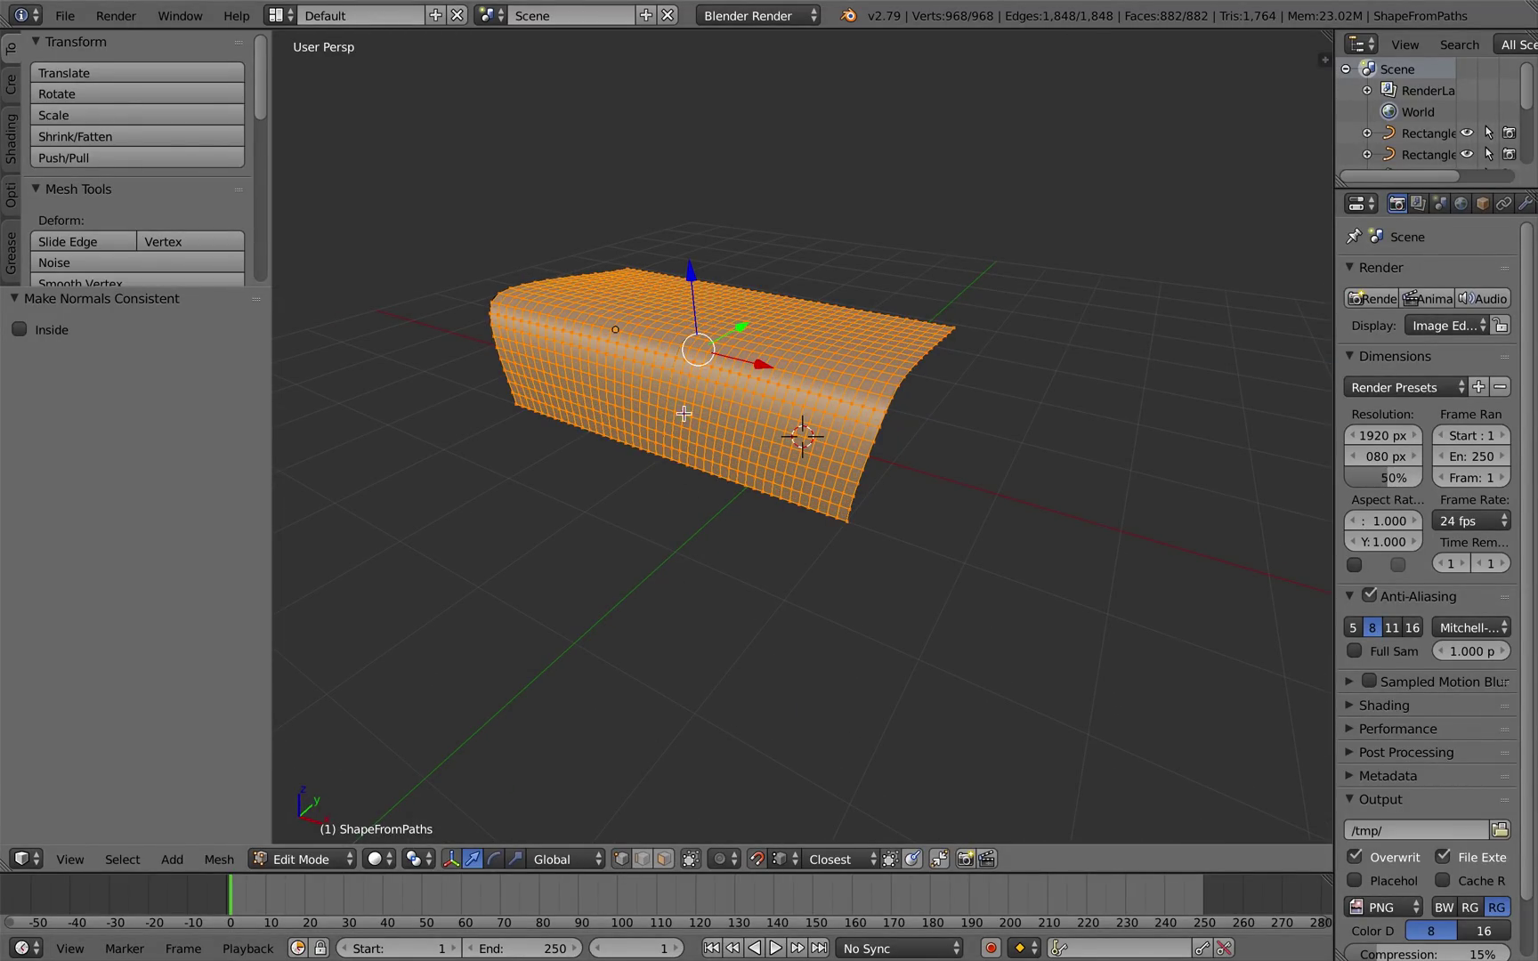
Select the linked geometry of the positive-X section to check whether the two surfaces are connected.
{"action": "key", "text": "a"}
{"action": "key", "text": "a"}
{"action": "middle_click_drag", "start_coordinate": [679, 386], "coordinate": [749, 387]}
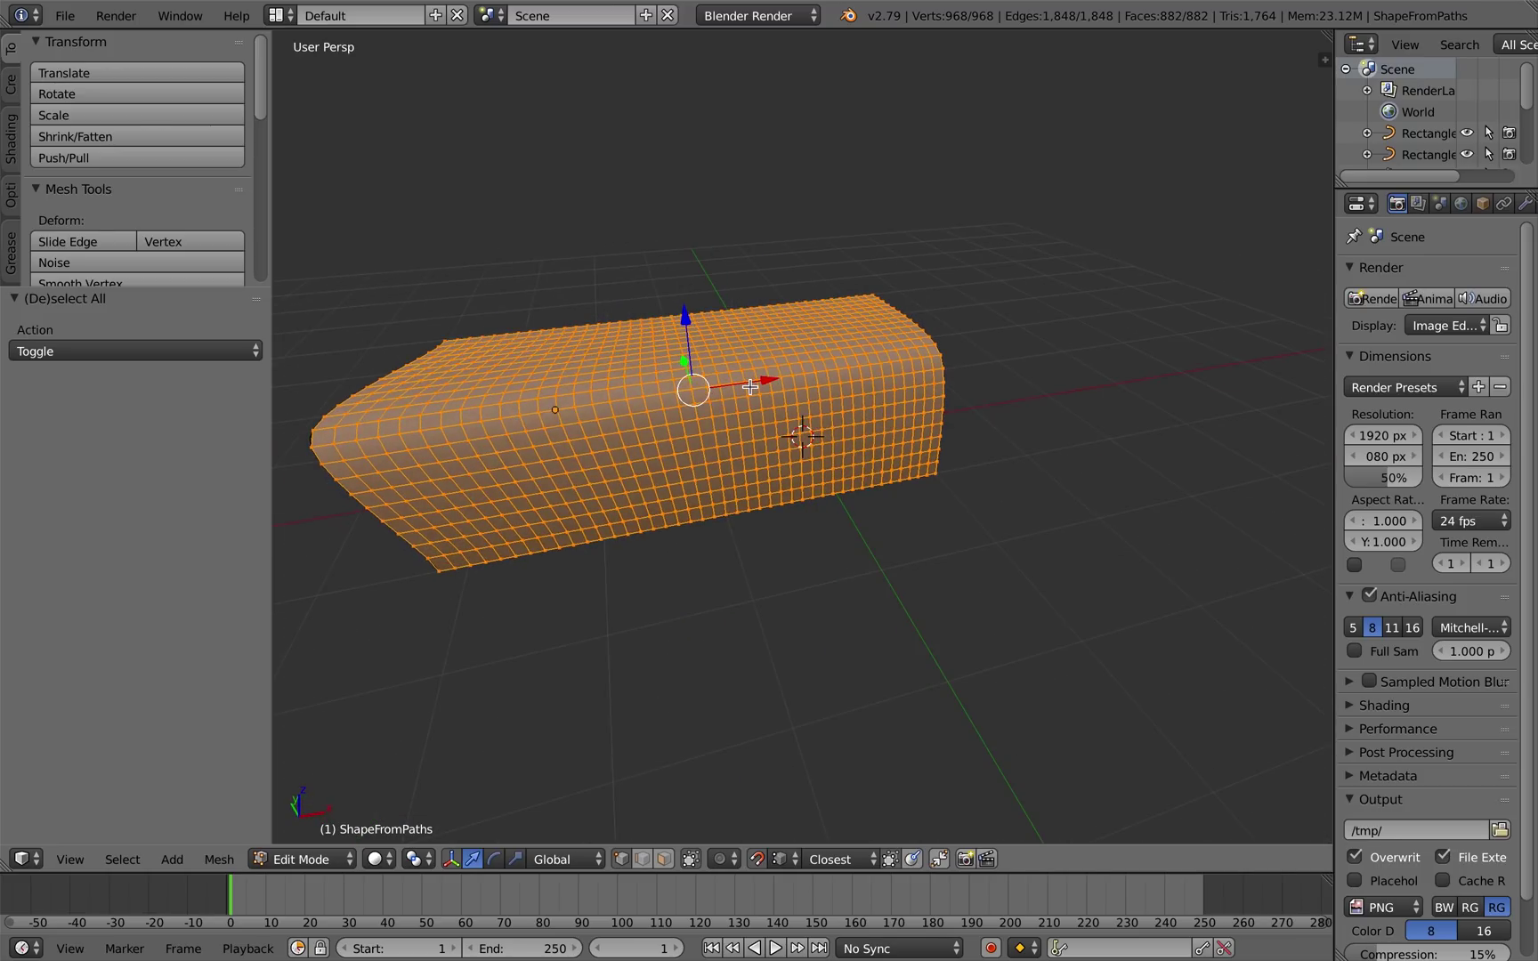
{"action": "right_click", "coordinate": [815, 377]}
{"action": "key", "text": "l"}
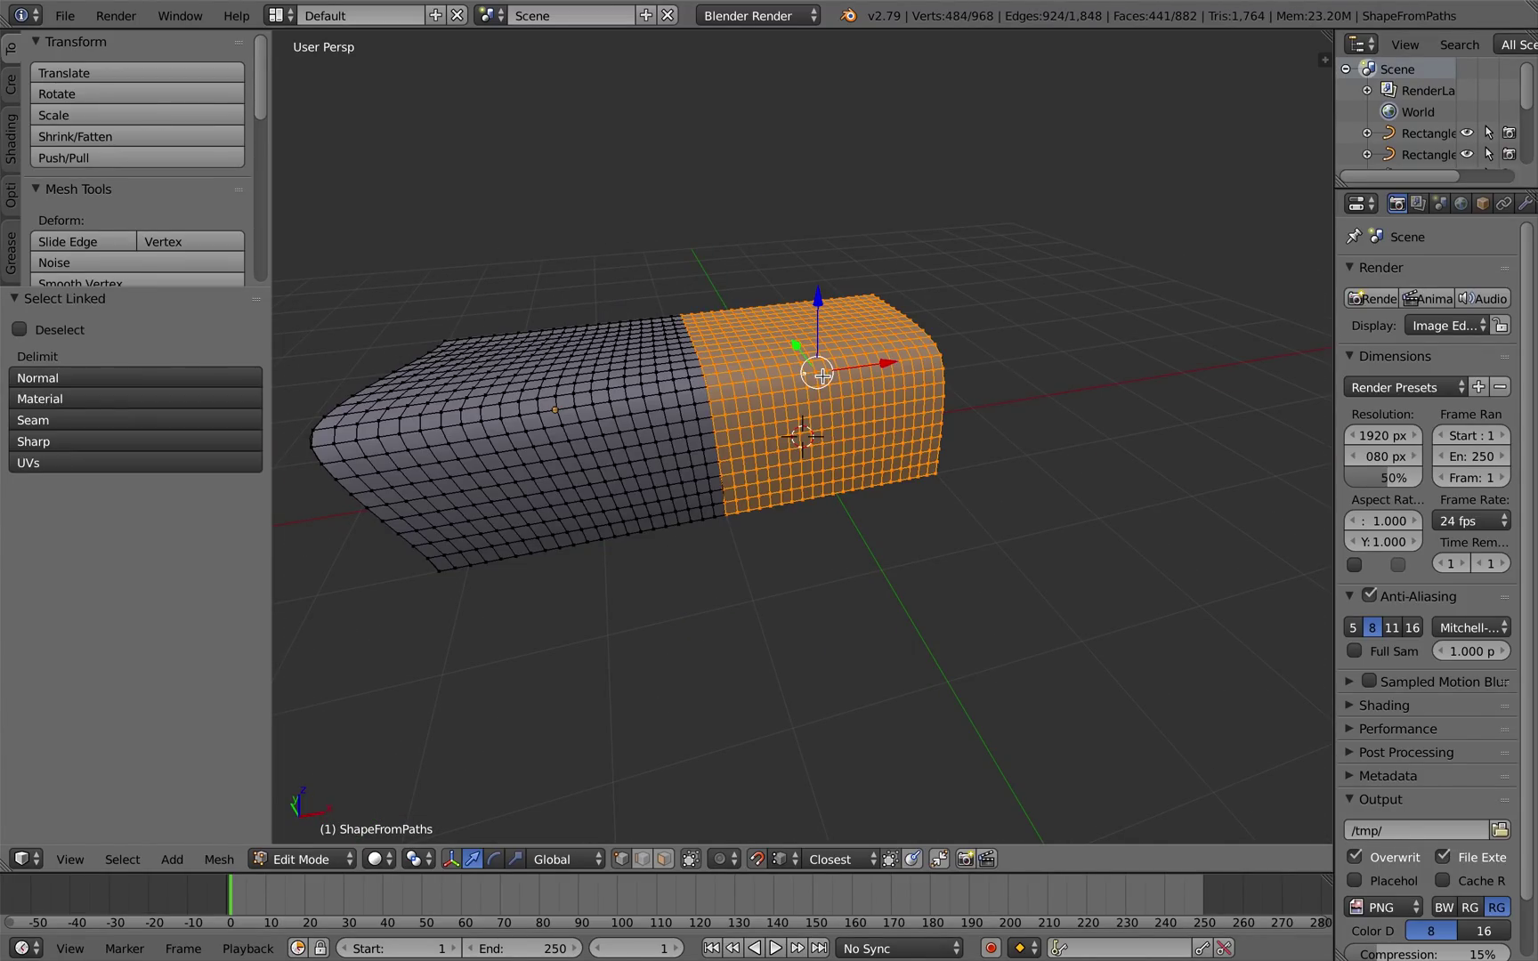
Select the entire joined mesh and run Remove Doubles to merge the overlapping vertices along the shared seam.
{"action": "key", "text": "a"}
{"action": "key", "text": "a"}
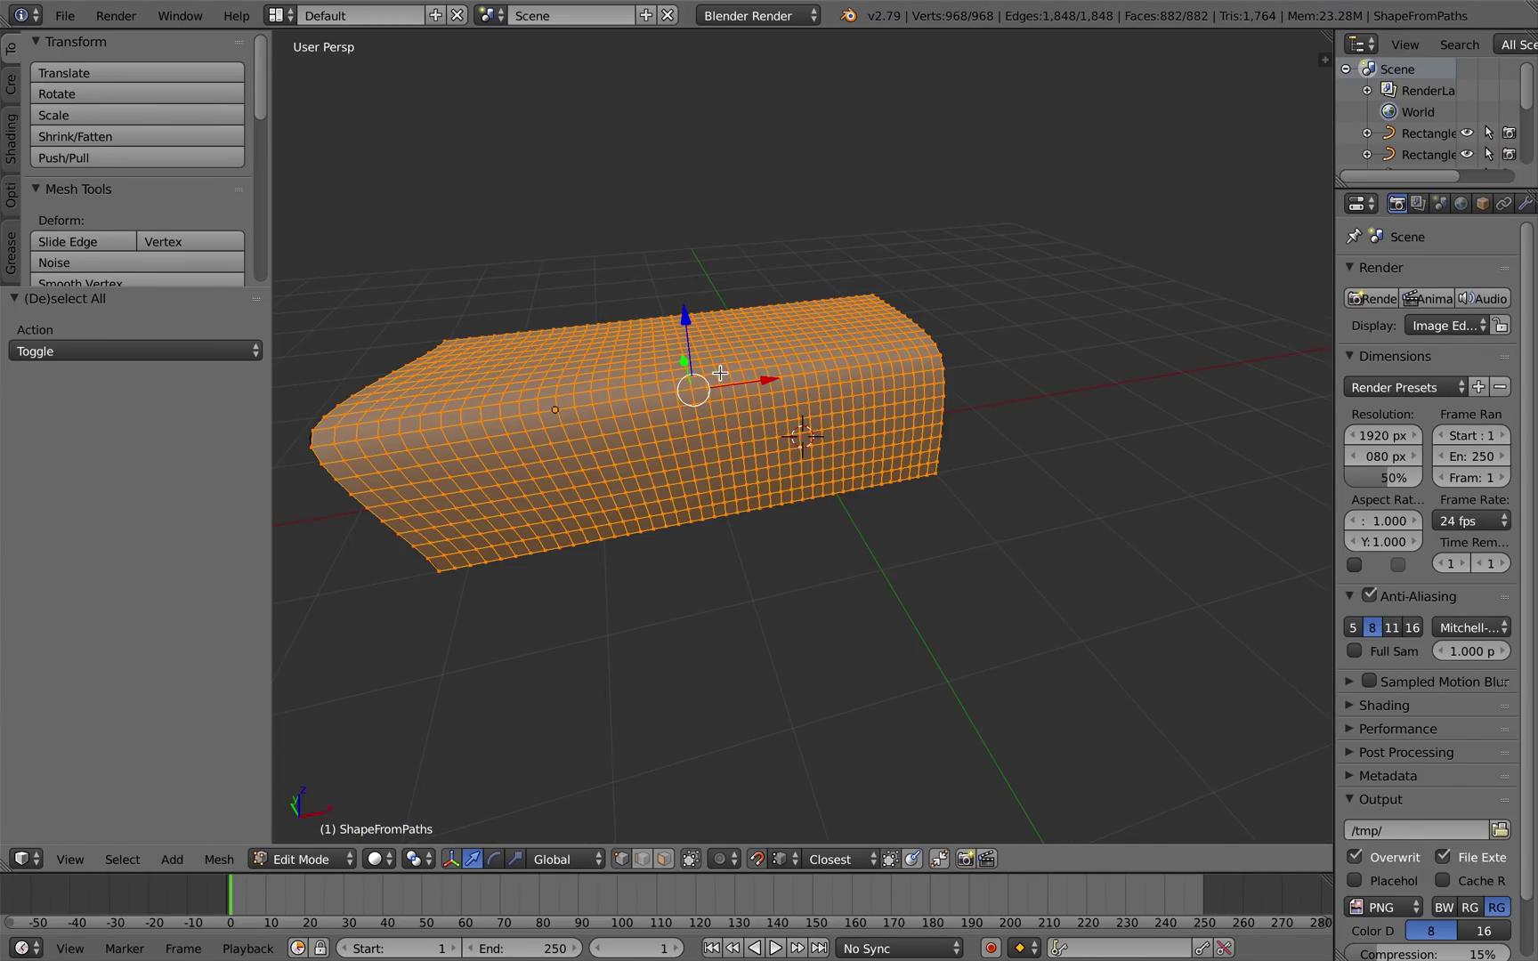
{"action": "middle_click_drag", "start_coordinate": [720, 367], "coordinate": [703, 377]}
{"action": "key", "text": "space"}
{"action": "type", "text": "remove"}
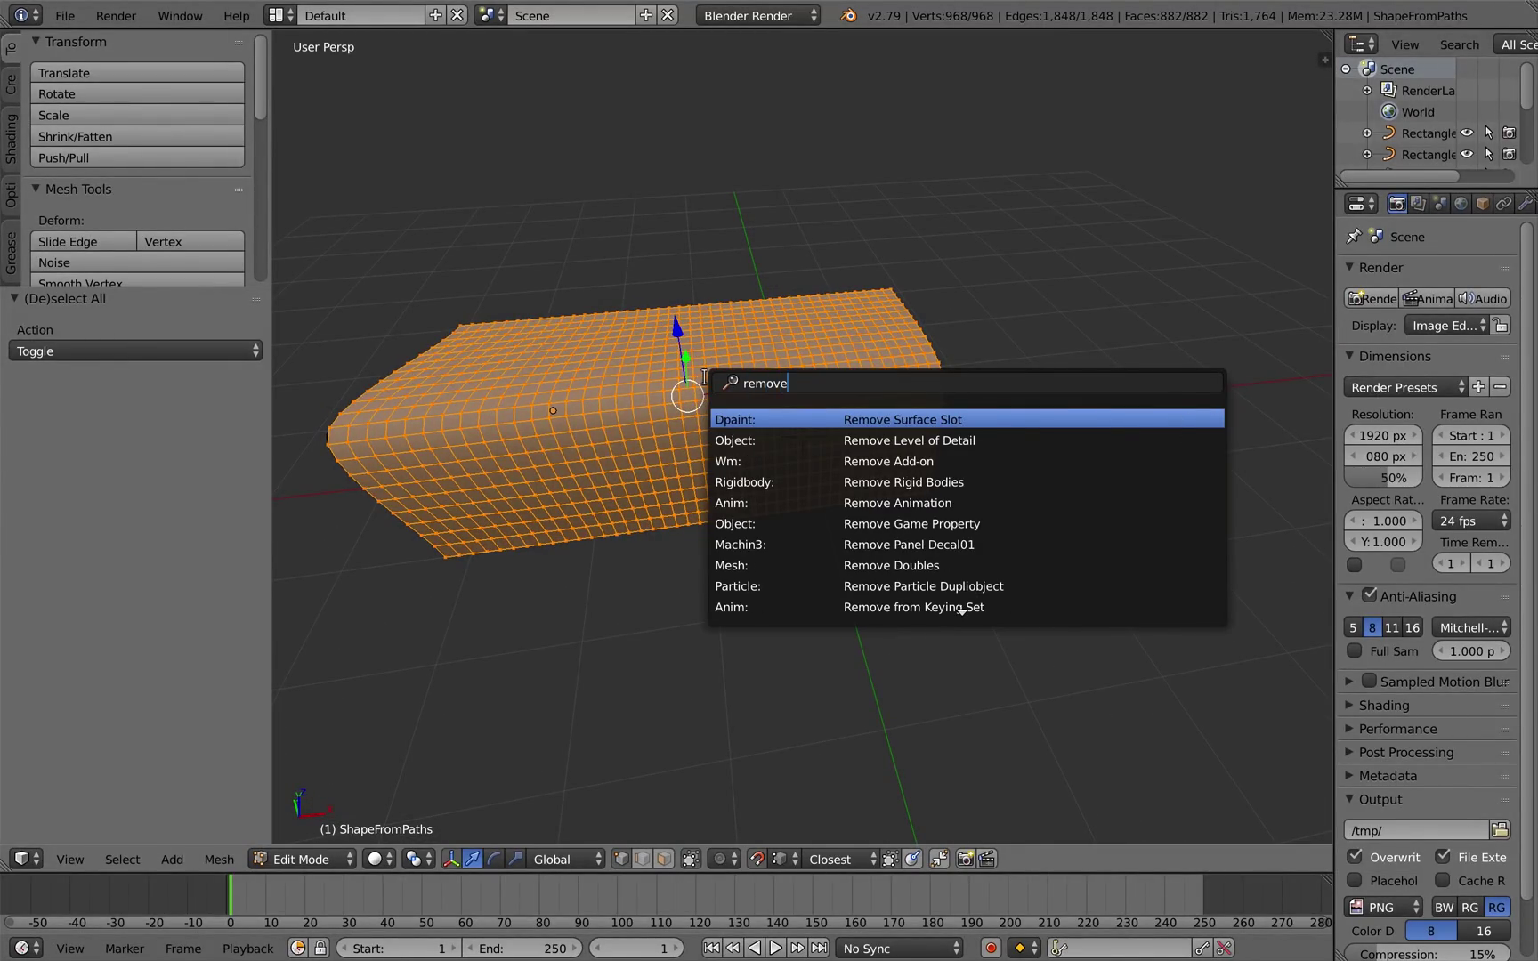
{"action": "type", "text": " doub"}
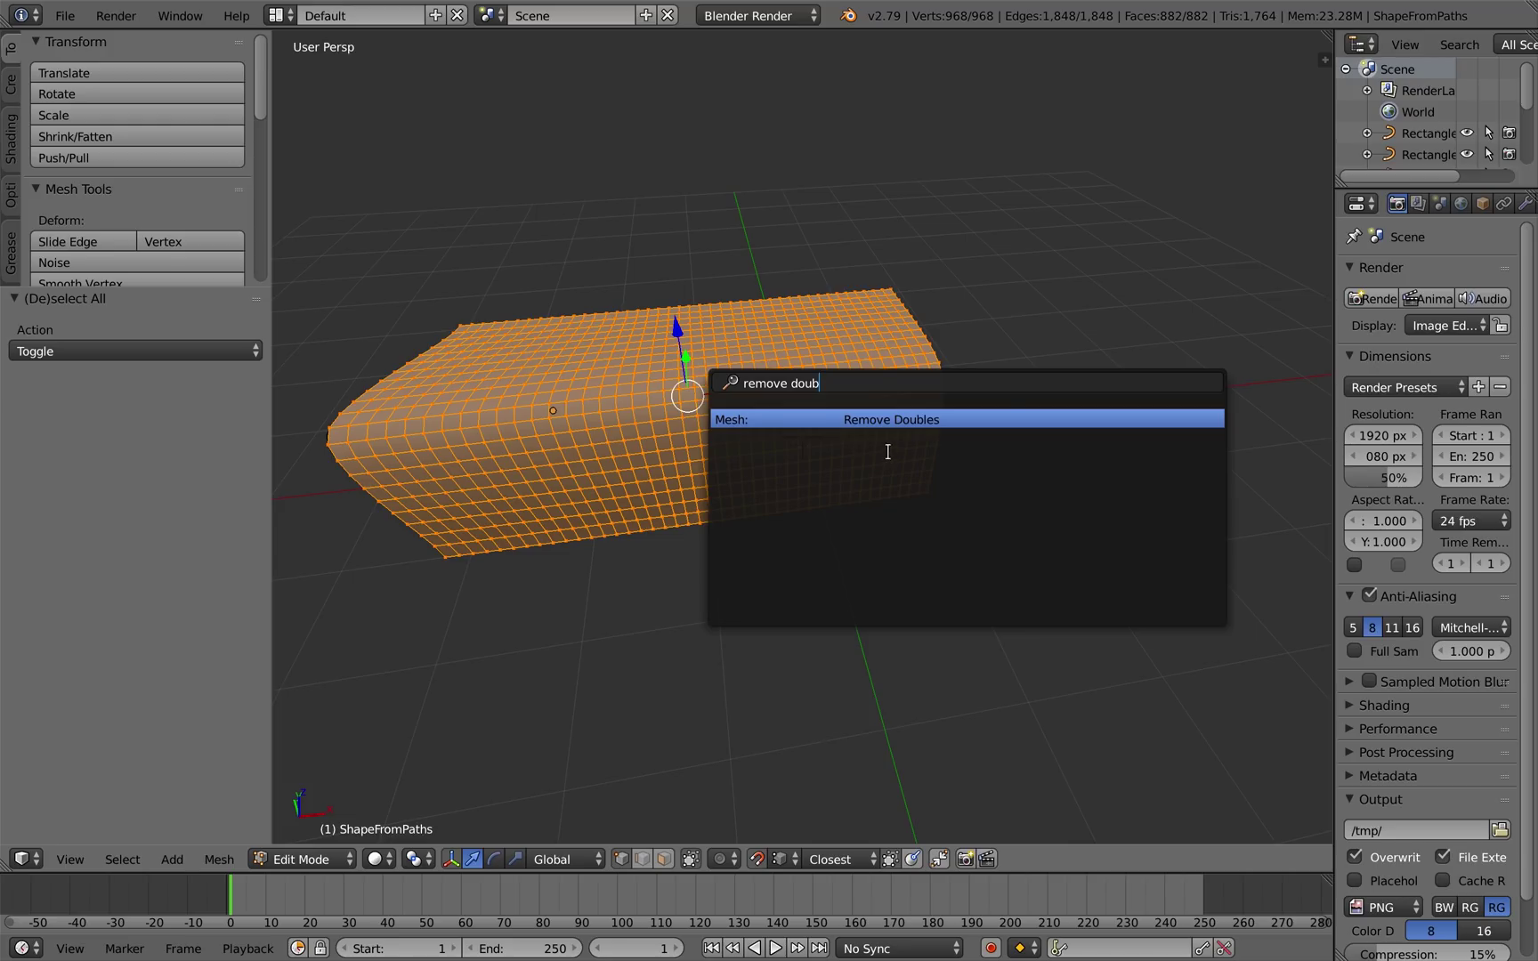
{"action": "left_click", "coordinate": [903, 422]}
{"action": "middle_click_drag", "start_coordinate": [1033, 436], "coordinate": [972, 442]}
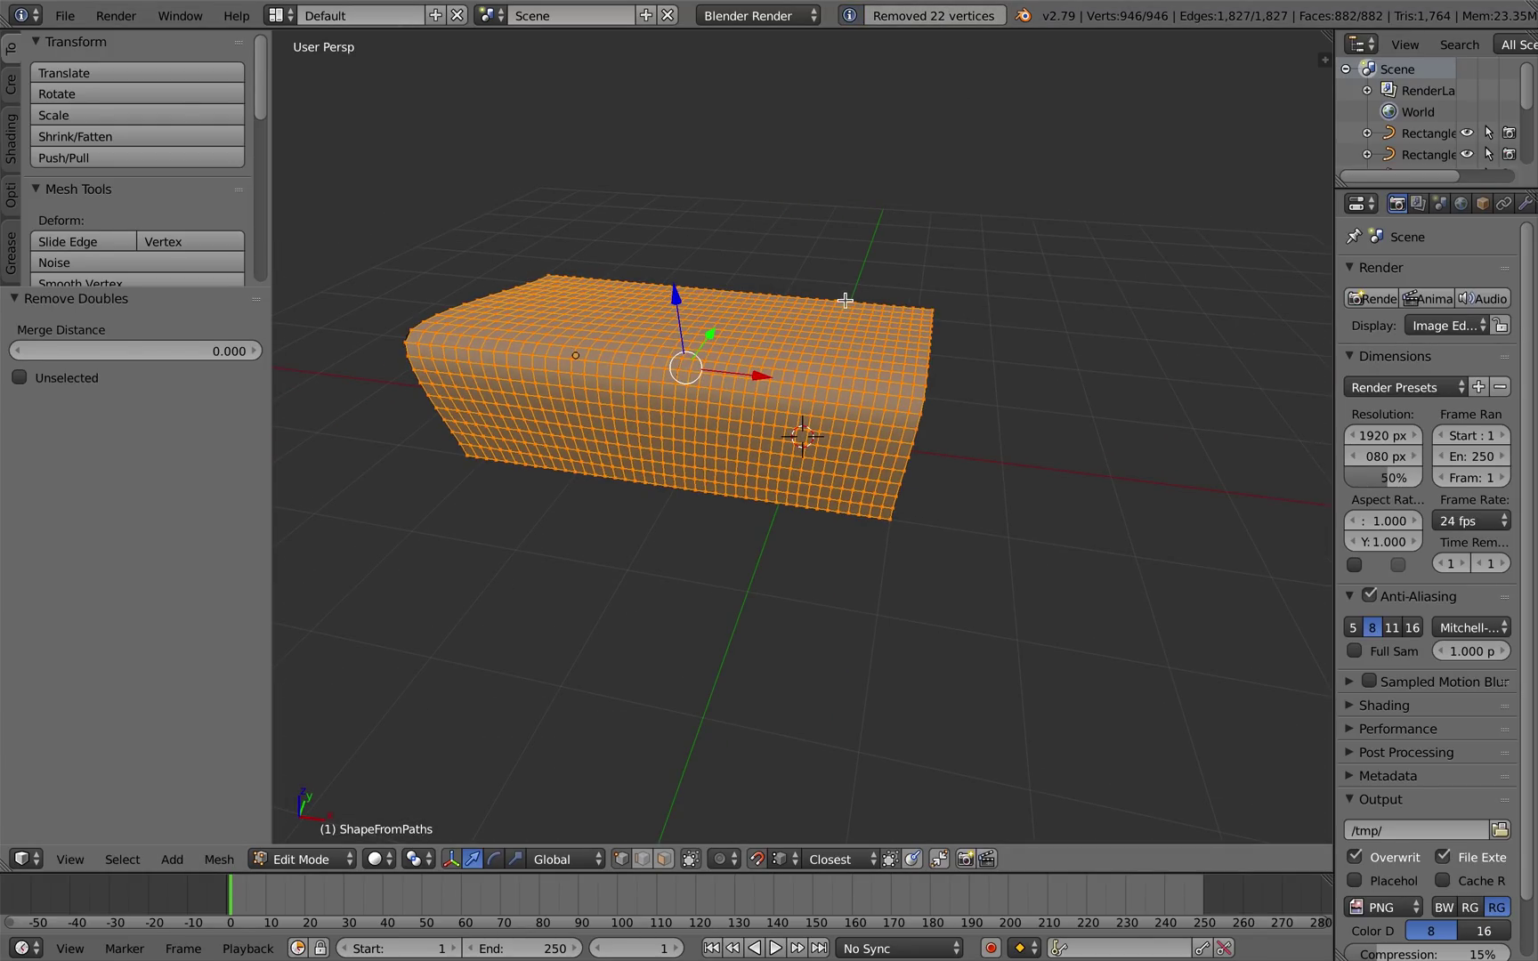
Return to Object Mode and turn off the Wire and Draw All Edges display options for the joined mesh.
{"action": "key", "text": "Tab"}
{"action": "middle_click_drag", "start_coordinate": [781, 376], "coordinate": [700, 581]}
{"action": "middle_click_drag", "start_coordinate": [662, 677], "coordinate": [676, 552]}
{"action": "left_click", "coordinate": [1481, 204]}
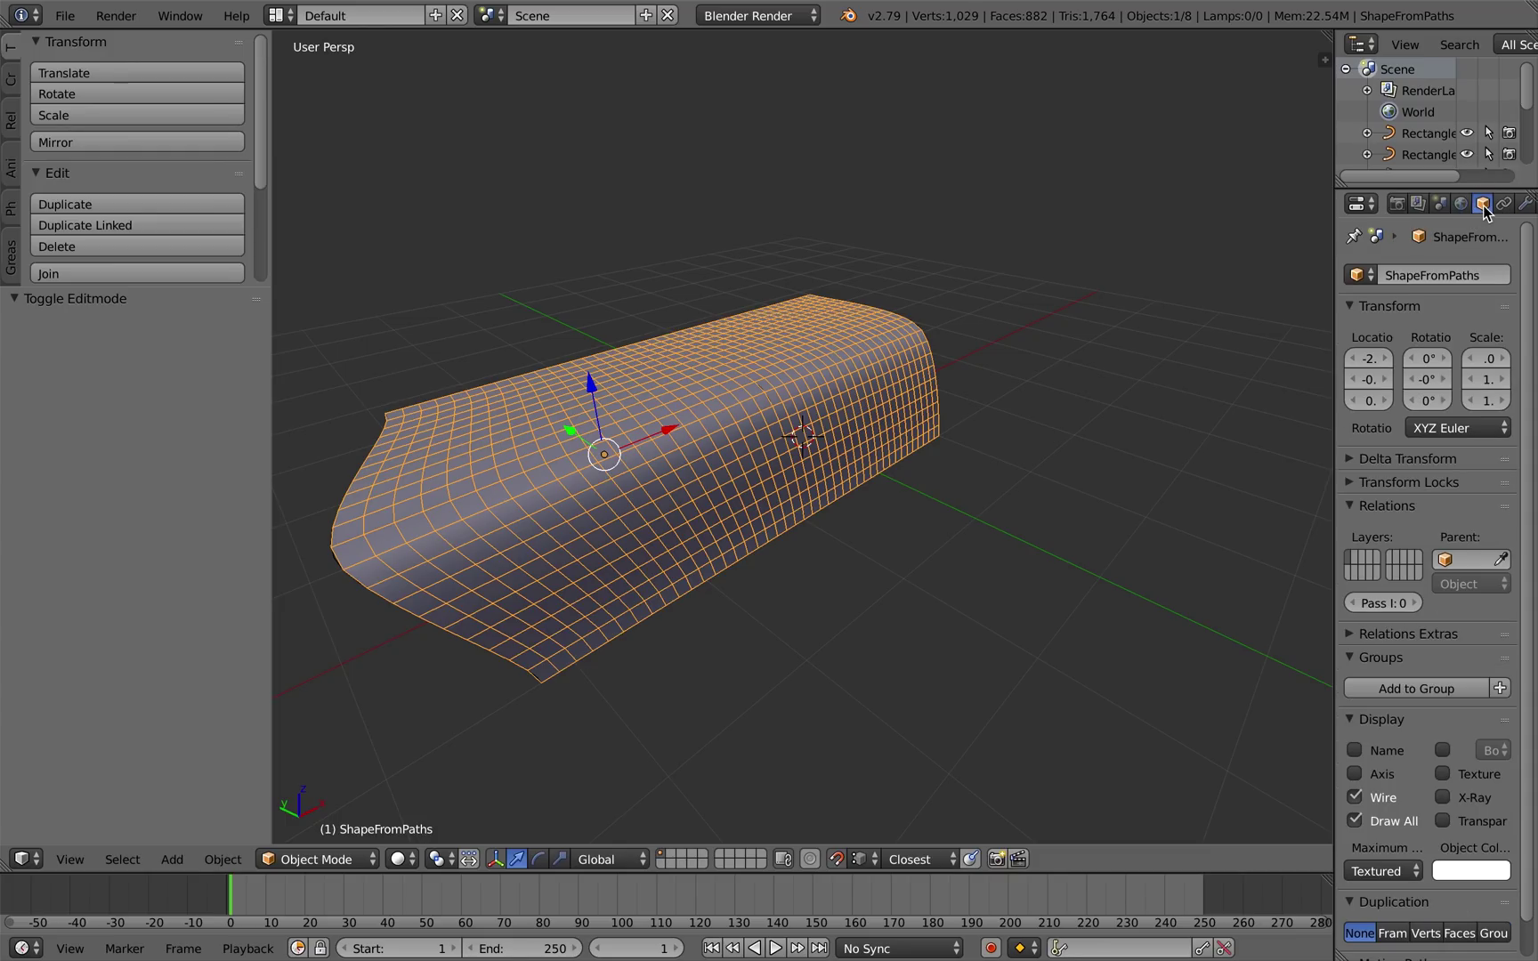
{"action": "left_click", "coordinate": [1393, 823]}
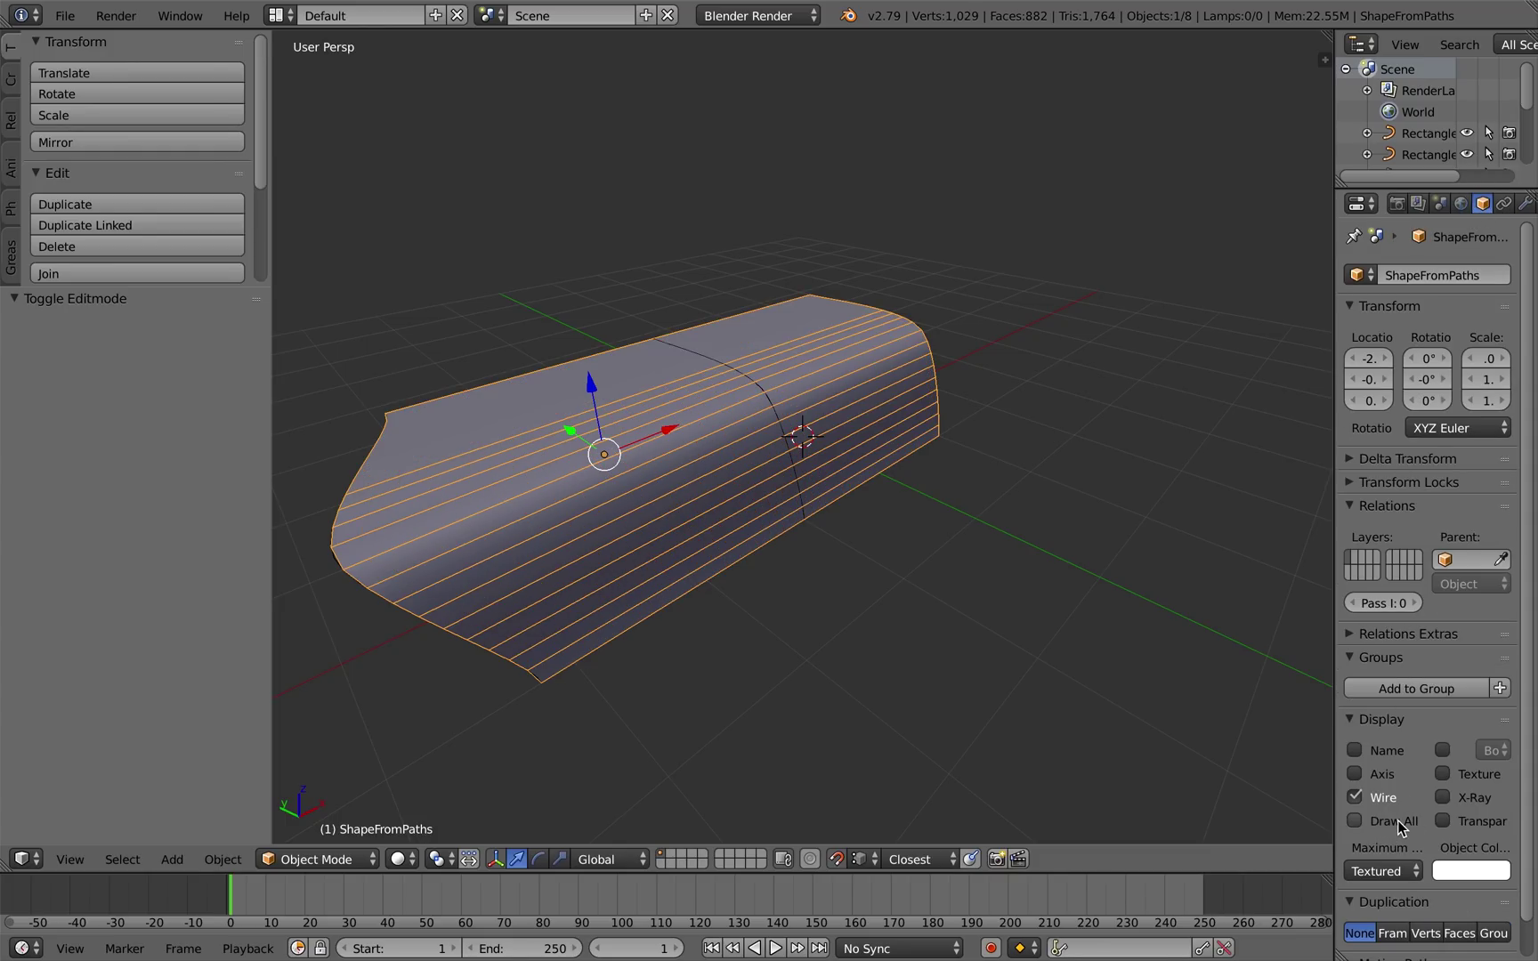
{"action": "left_click", "coordinate": [1382, 799]}
{"action": "middle_click_drag", "start_coordinate": [1025, 611], "coordinate": [1001, 601]}
{"action": "middle_click_drag", "start_coordinate": [1165, 640], "coordinate": [944, 525]}
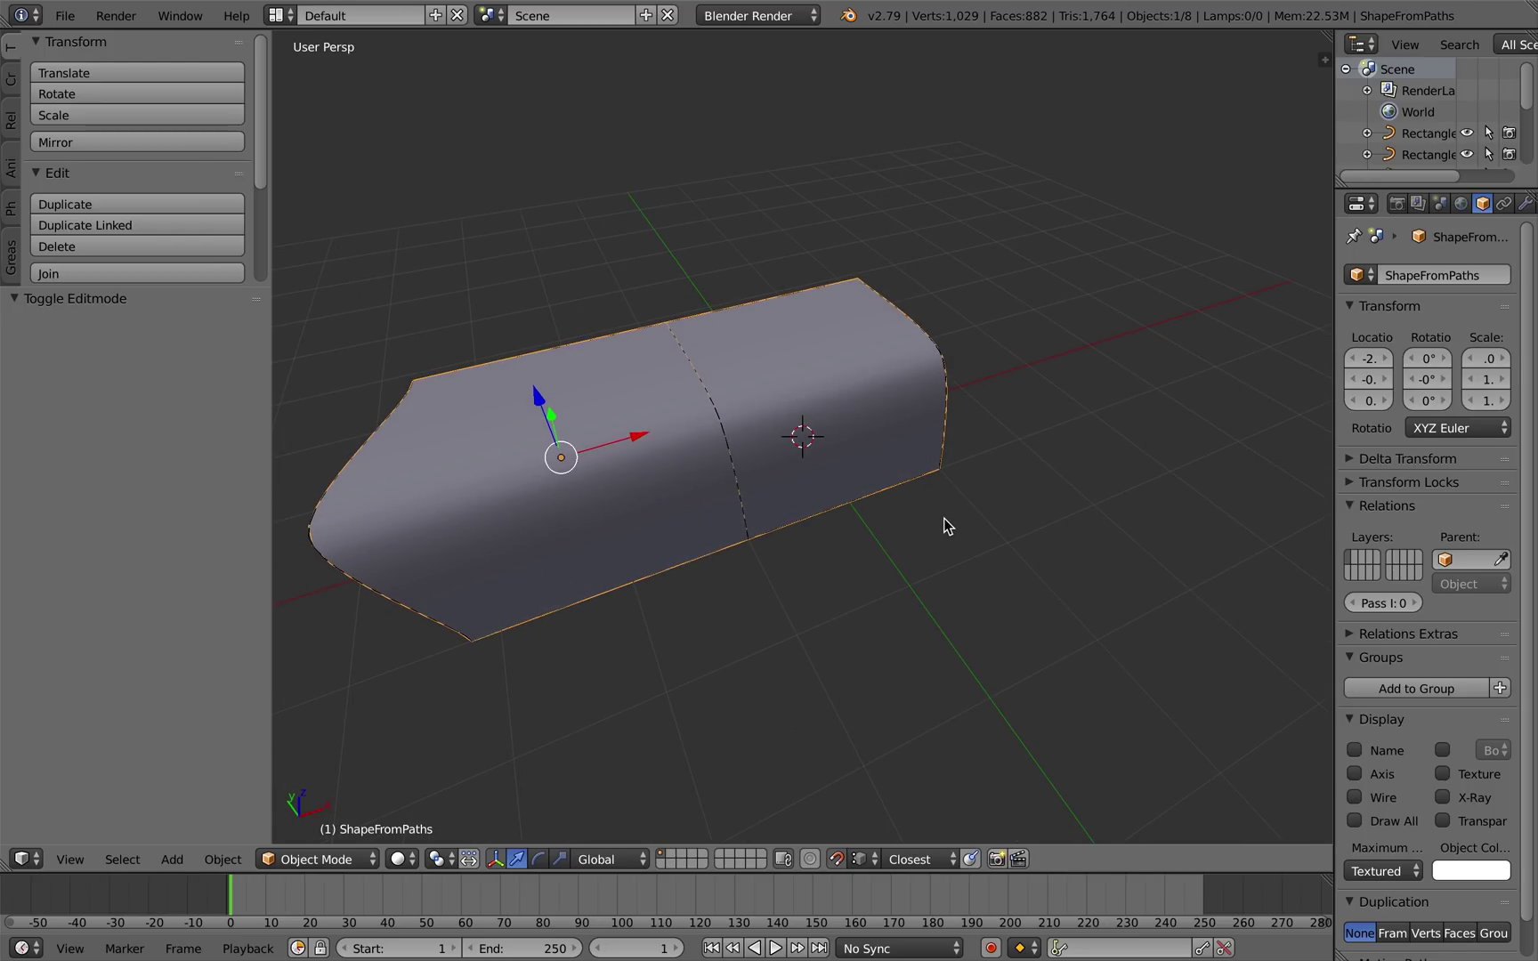
Move the joined mesh along the X axis by 3.189 and another 2.104 units, clear of the source curves.
{"action": "scroll", "coordinate": [820, 480], "scroll_direction": "up", "scroll_amount": 3}
{"action": "left_click_drag", "start_coordinate": [482, 444], "coordinate": [1194, 335]}
{"action": "middle_click_drag", "start_coordinate": [1194, 335], "coordinate": [978, 390]}
{"action": "scroll", "coordinate": [978, 397], "scroll_direction": "down", "scroll_amount": 3}
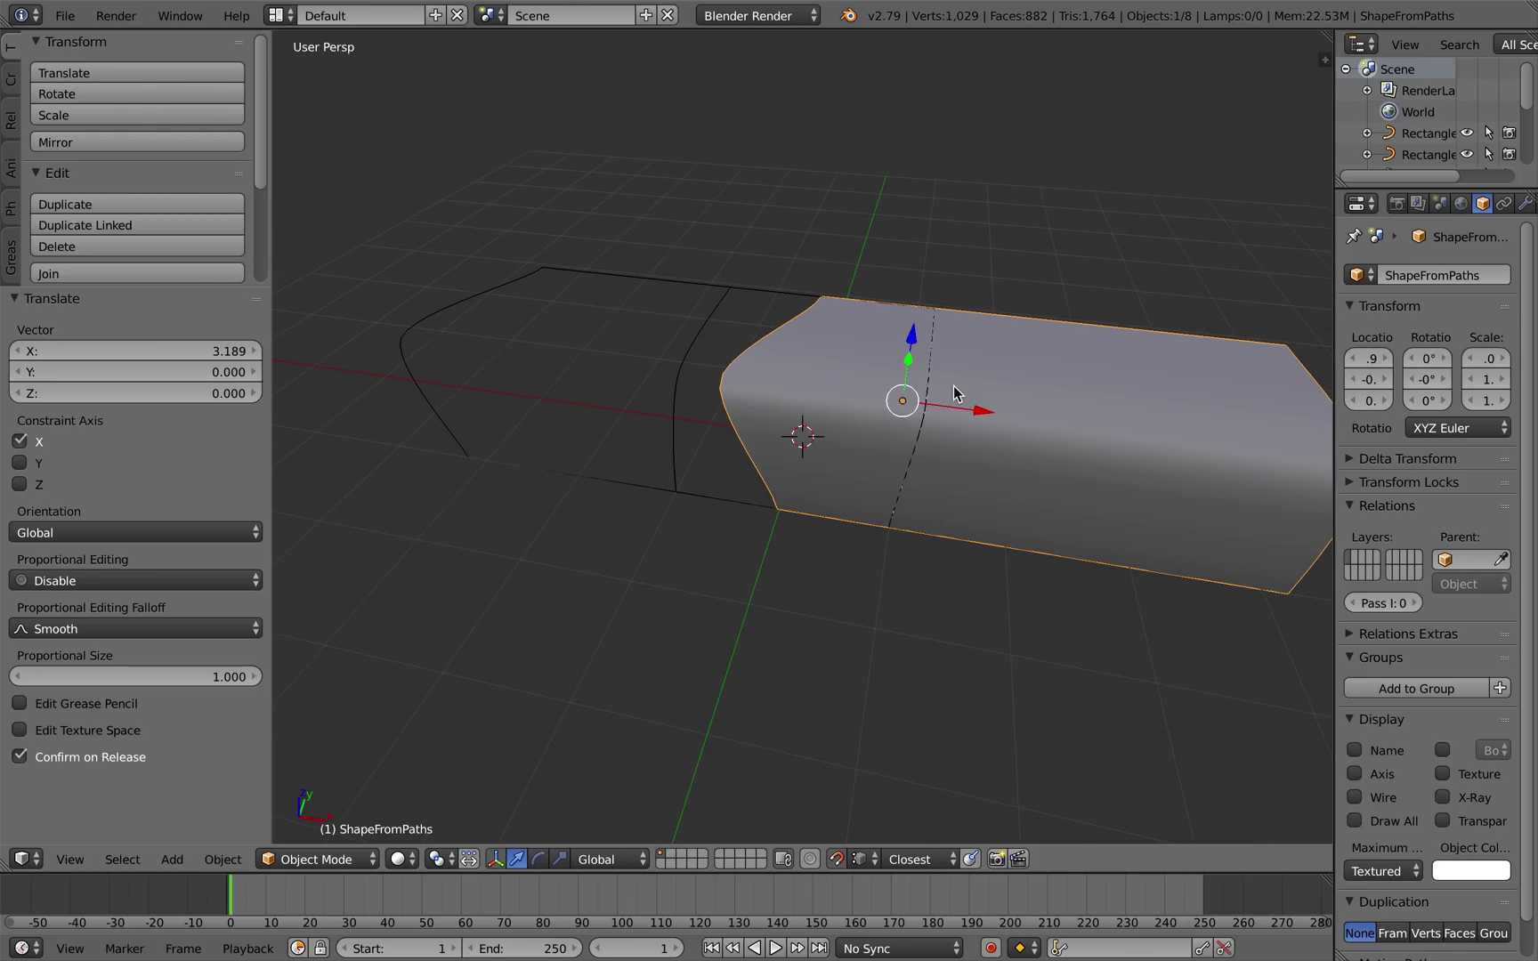
{"action": "left_click_drag", "start_coordinate": [981, 389], "coordinate": [1192, 379]}
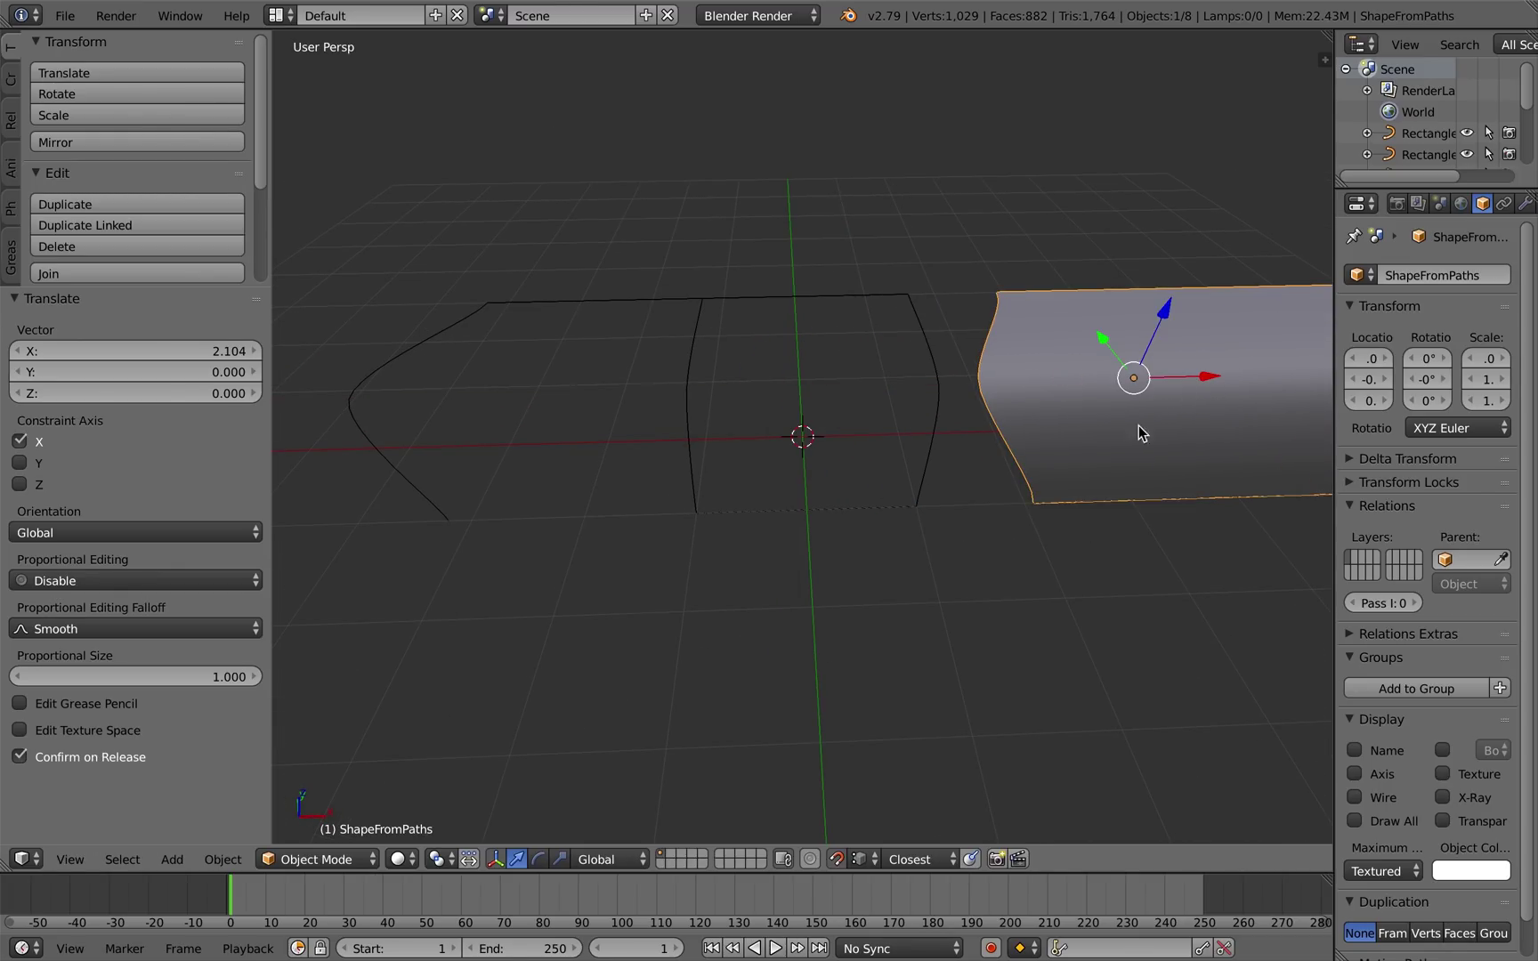